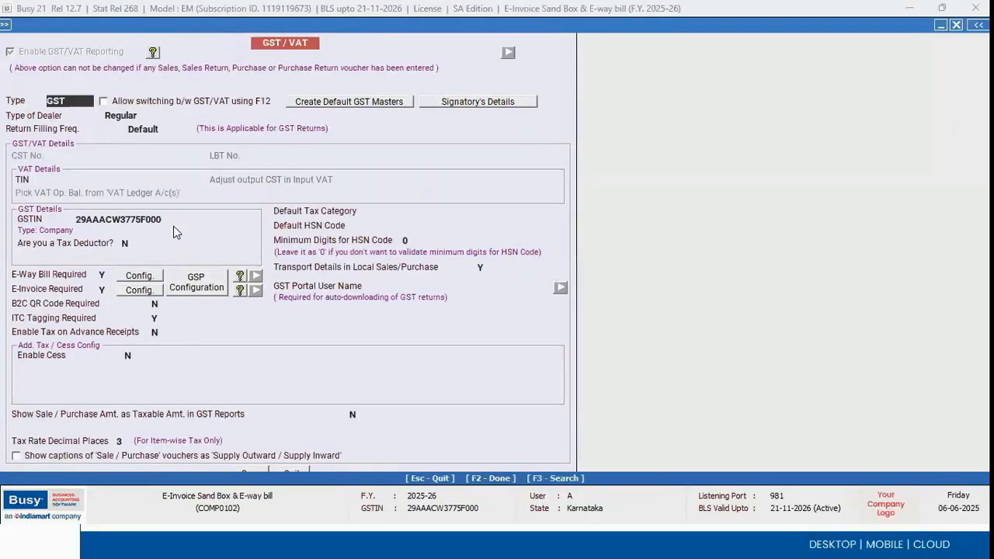
Check the company's GSTIN in the GST/VAT configuration and close it without making changes.
click(174, 222)
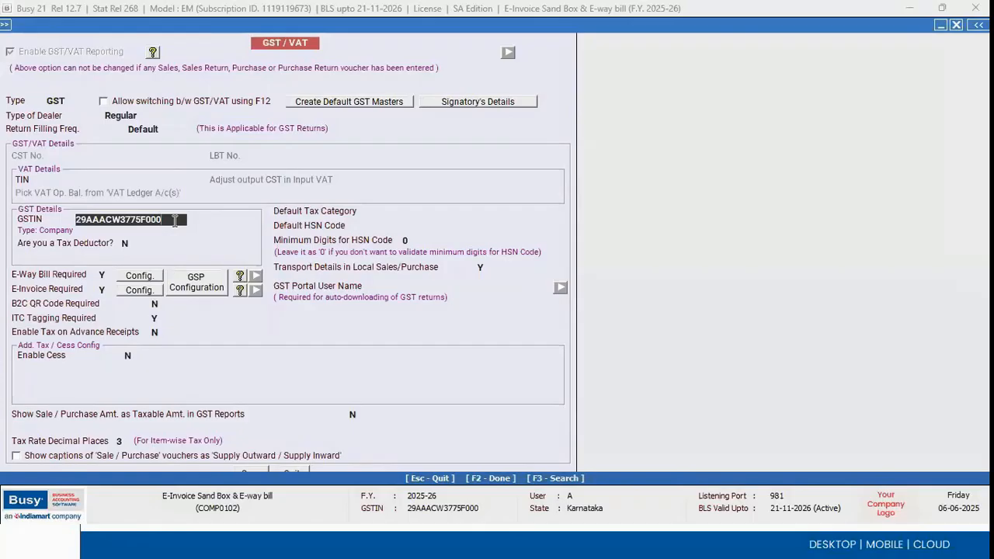
key(Escape)
key(Escape)
key(Escape)
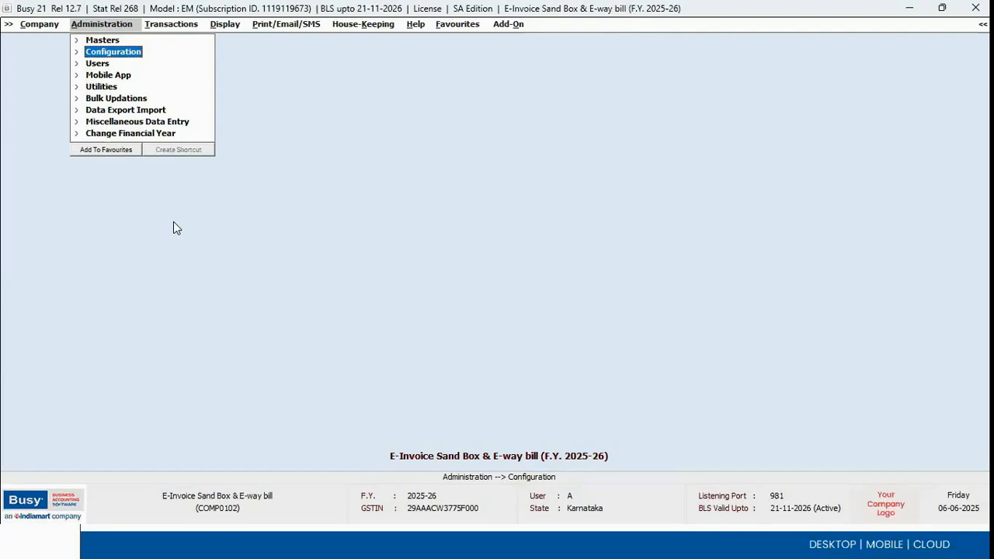
Open the Main Store material centre master for modification.
key(Up)
key(Right)
key(Down)
key(Down)
key(Down)
key(Down)
key(Down)
key(Down)
key(Down)
key(Down)
key(Right)
key(Down)
key(Down)
key(Return)
key(Down)
key(Up)
key(Return)
key(Escape)
key(Down)
key(Return)
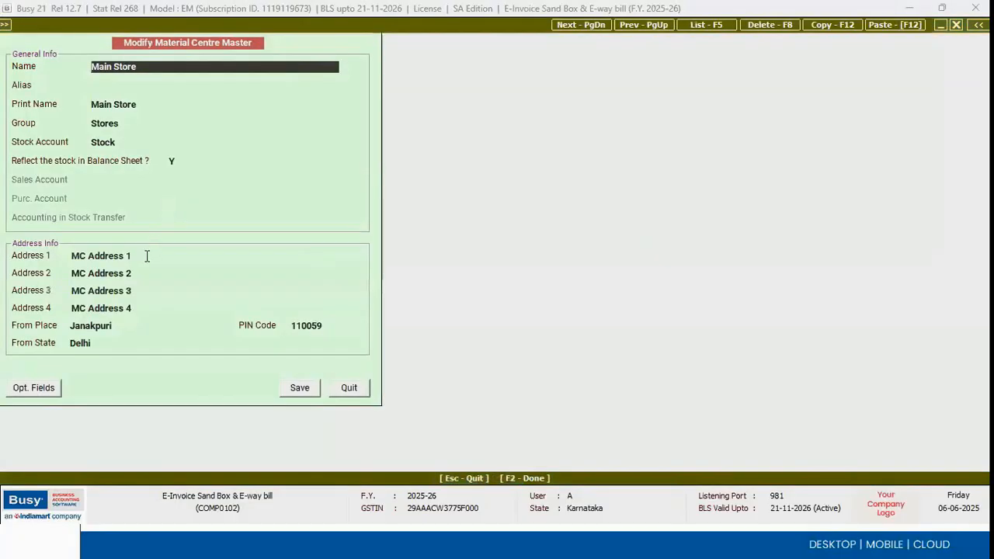
Review Main Store's address, From Place, PIN Code and From State, and close the master without saving.
click(147, 256)
click(128, 326)
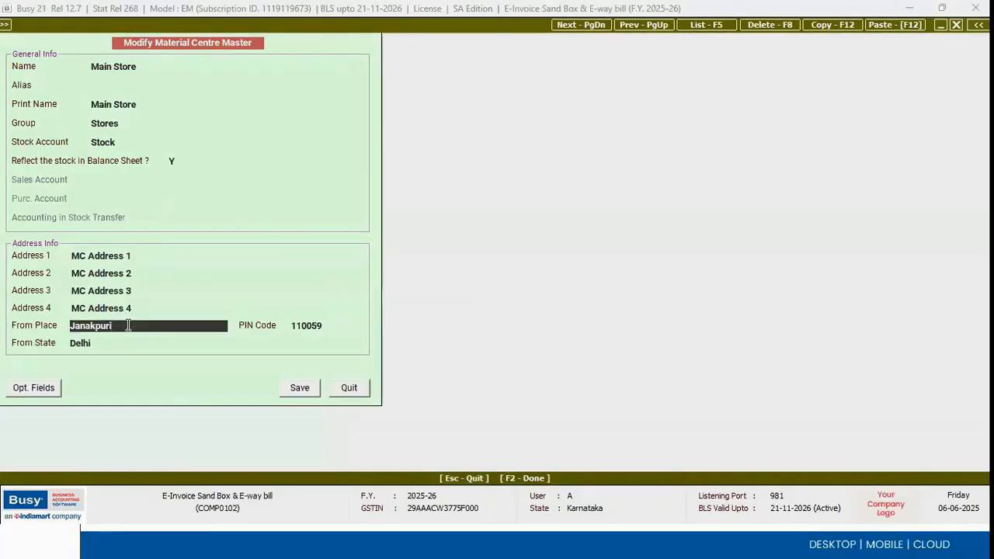
click(334, 327)
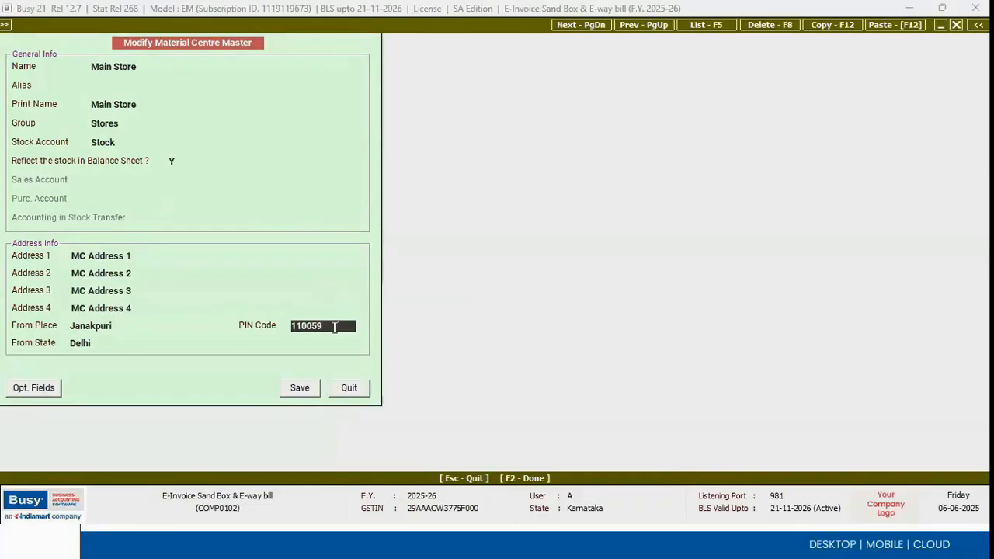
click(142, 344)
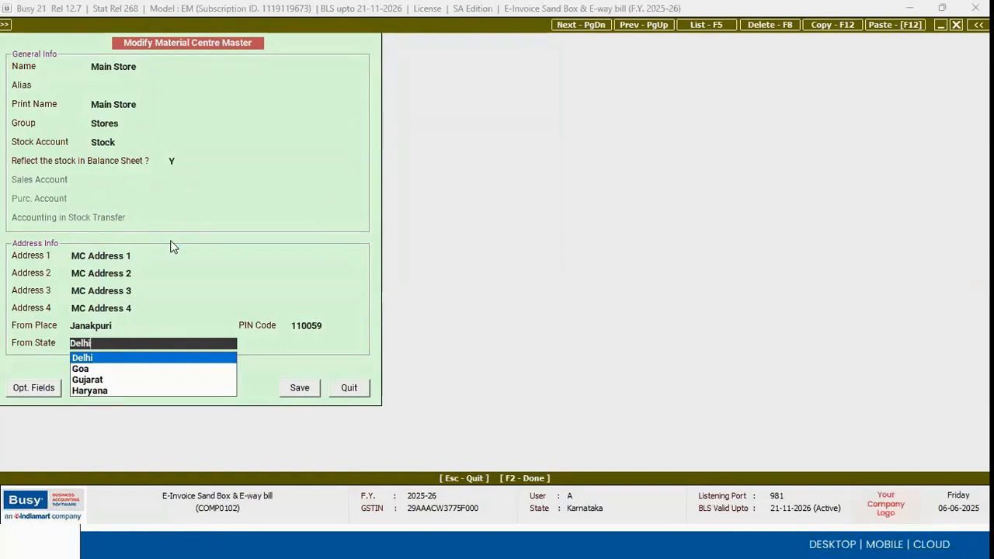
key(Escape)
key(Escape)
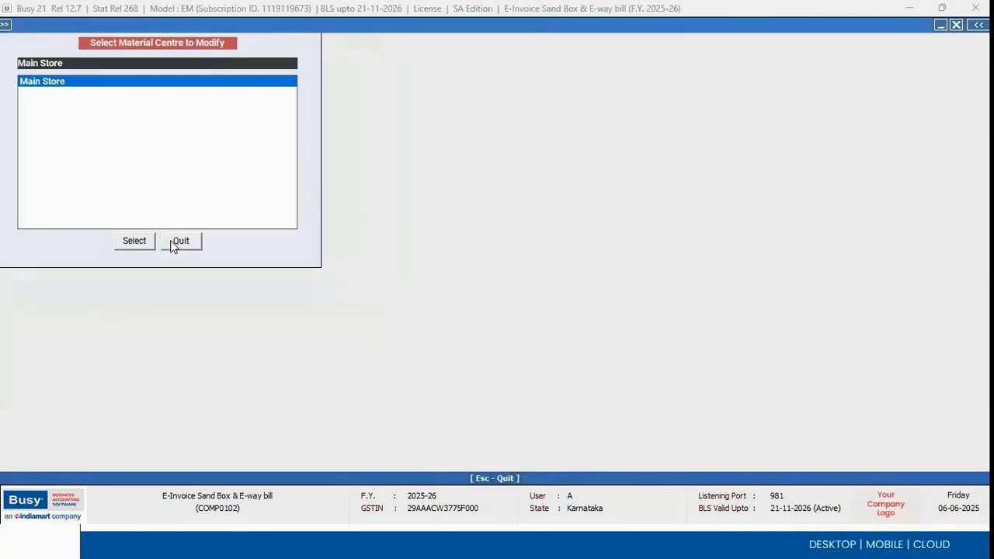
click(177, 241)
Open the selection list of account masters available for modification.
key(Left)
key(Left)
key(Up)
key(Up)
key(Up)
key(Up)
key(Up)
key(Up)
key(Up)
key(Up)
key(Right)
key(Down)
key(Down)
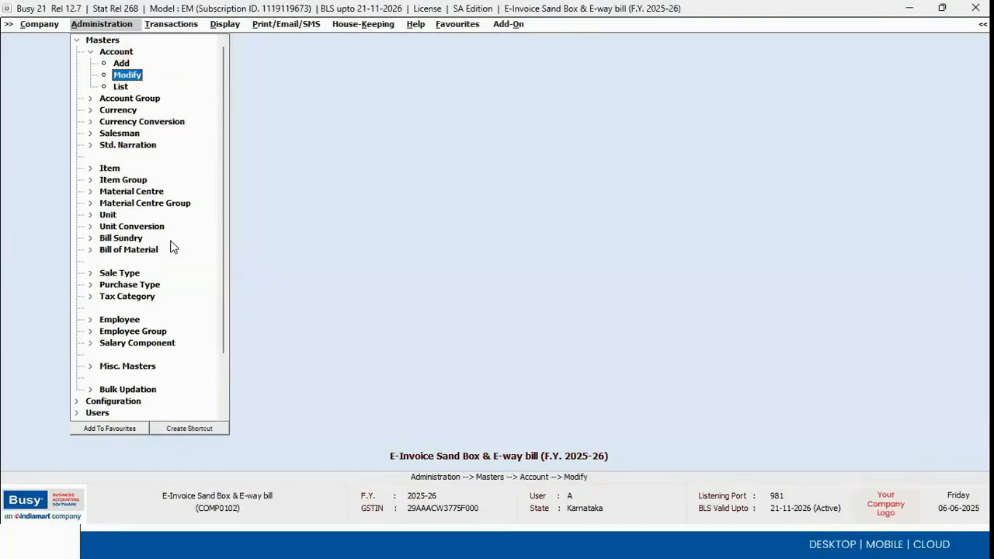
key(Return)
Find the Global Marketing account and open its master.
text(pay)
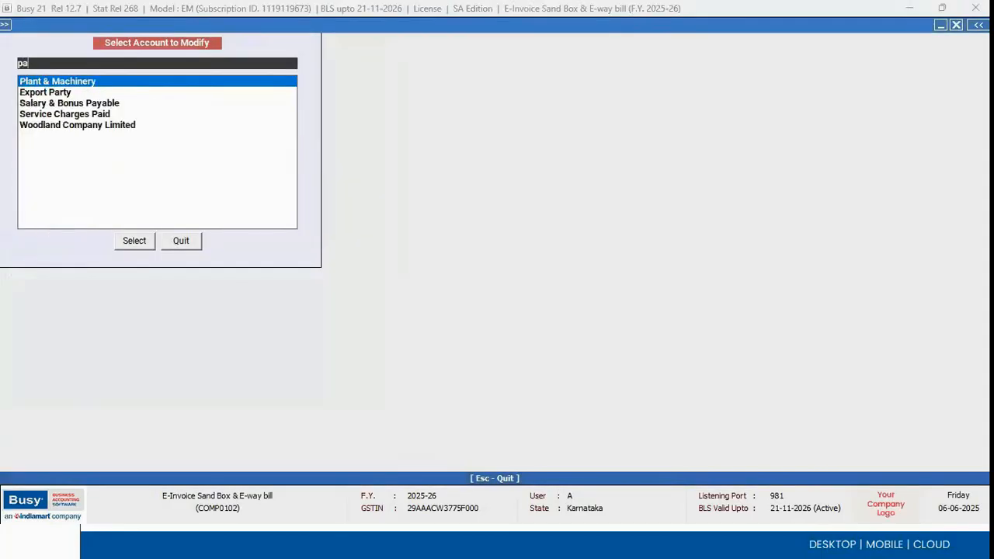
key(BackSpace)
key(BackSpace)
key(BackSpace)
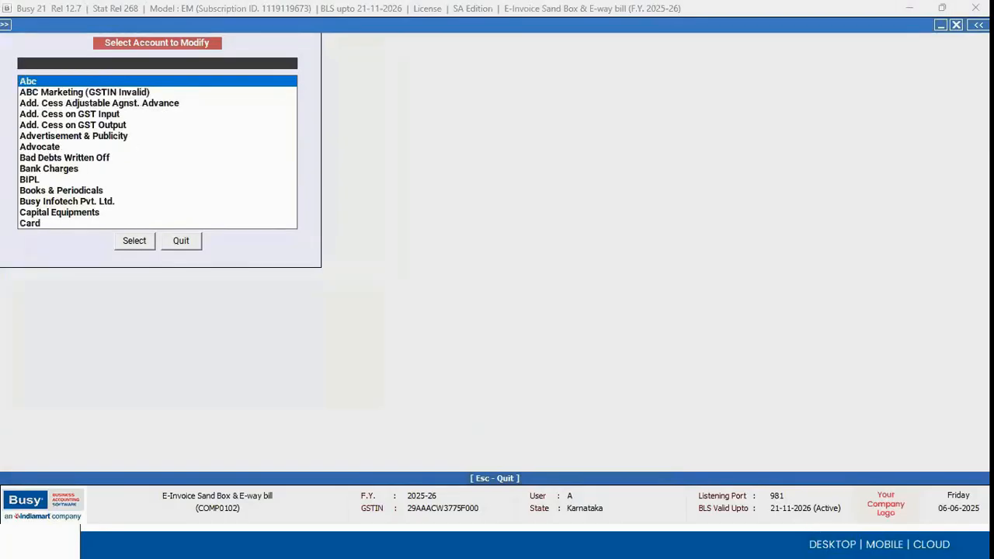
text(gl)
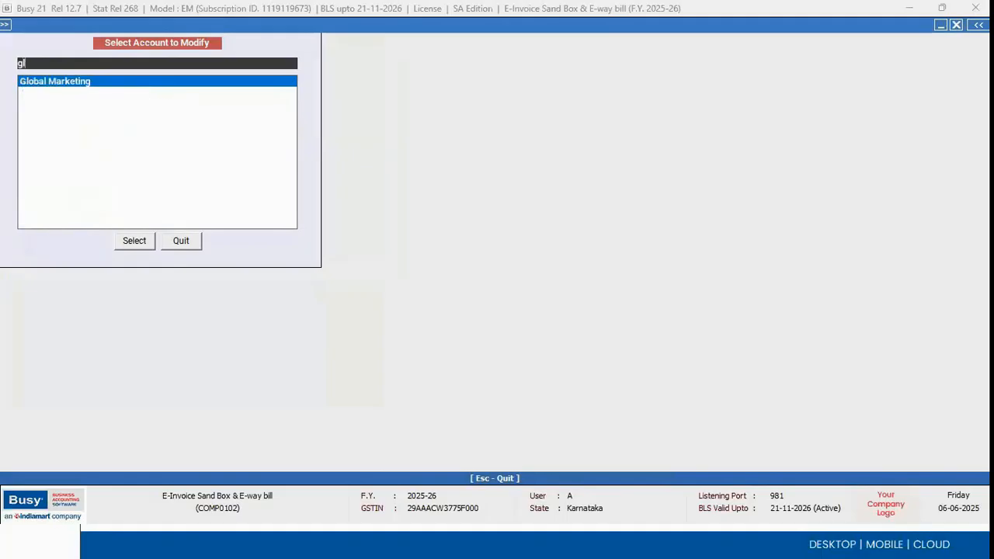
key(Return)
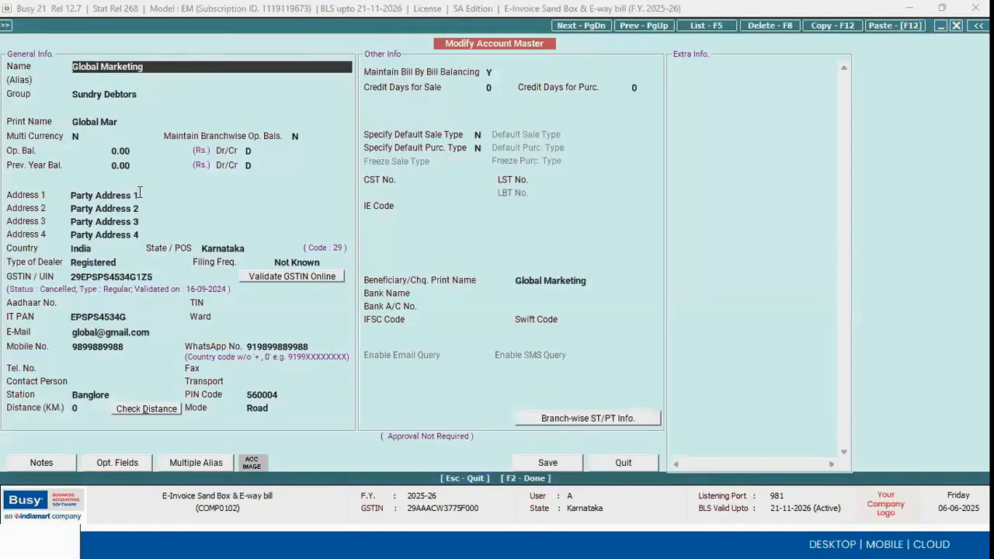
Review Global Marketing's GSTIN, Station and PIN Code, and close the account master without saving.
click(145, 279)
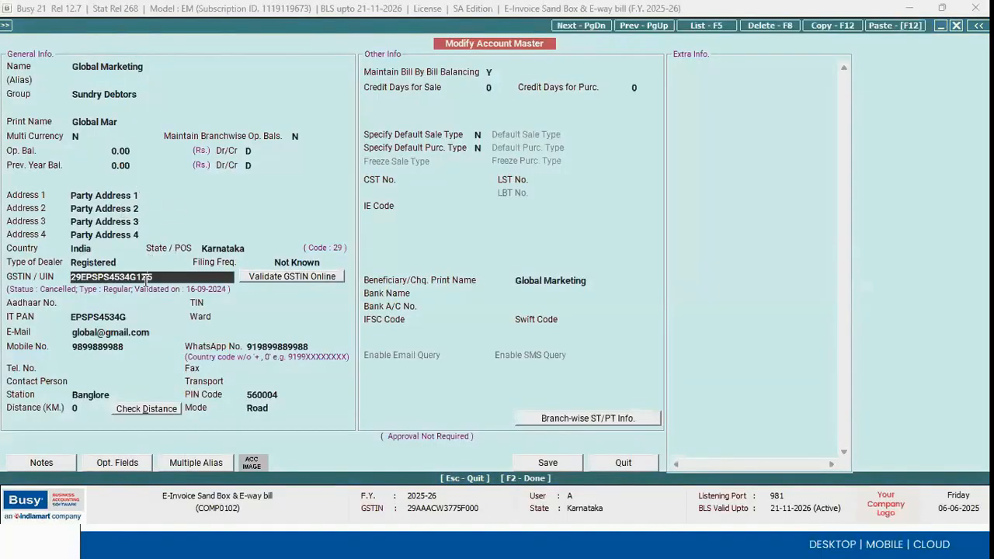
click(120, 395)
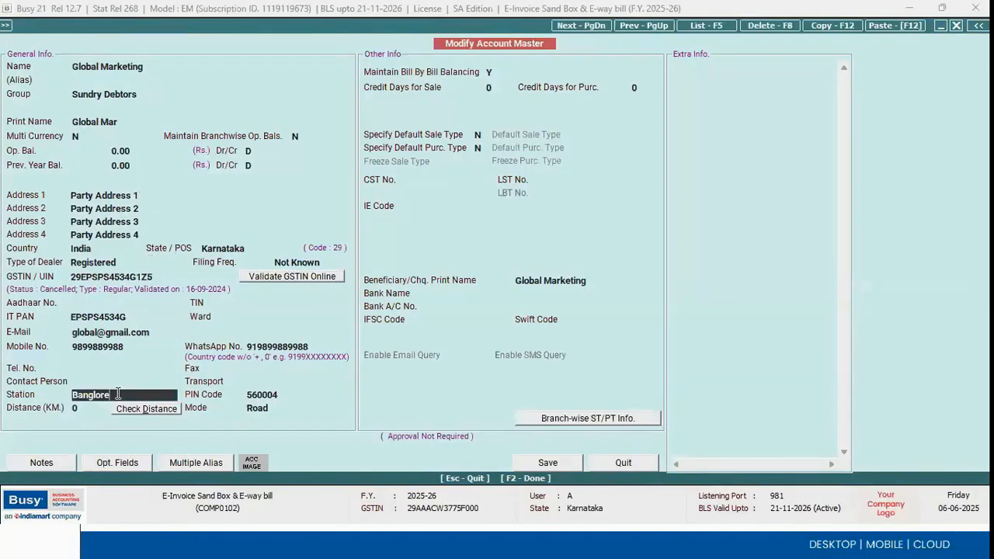
click(154, 280)
click(127, 393)
click(278, 395)
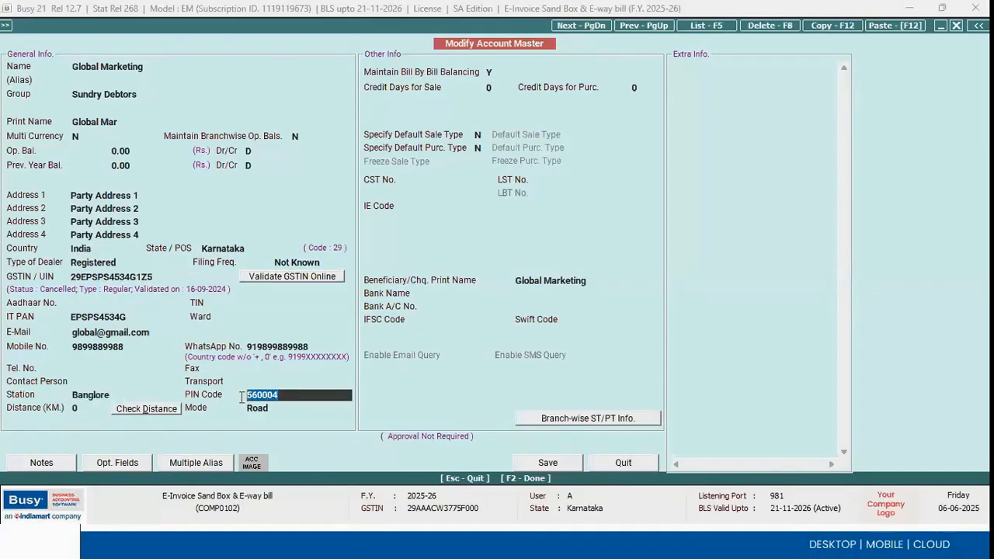
click(122, 395)
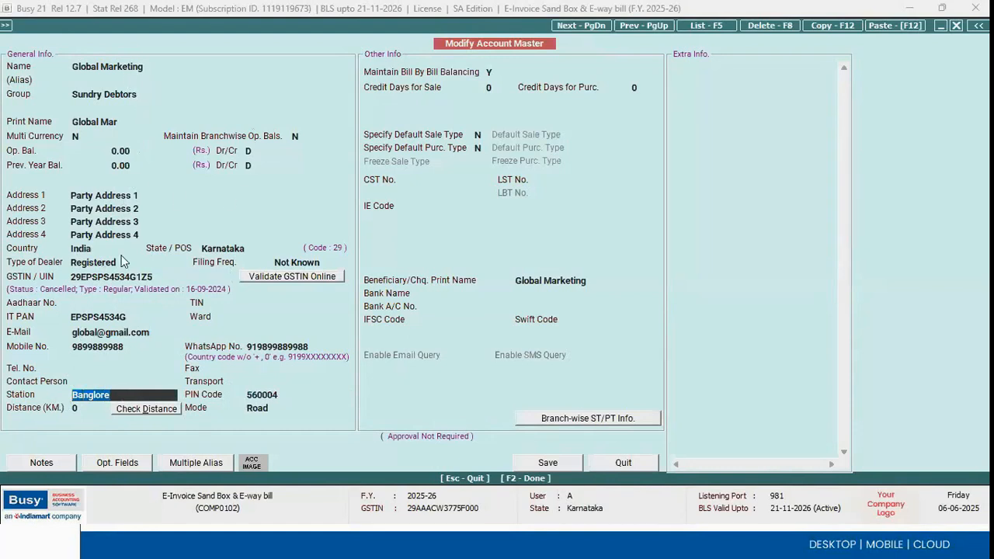
key(Escape)
key(Escape)
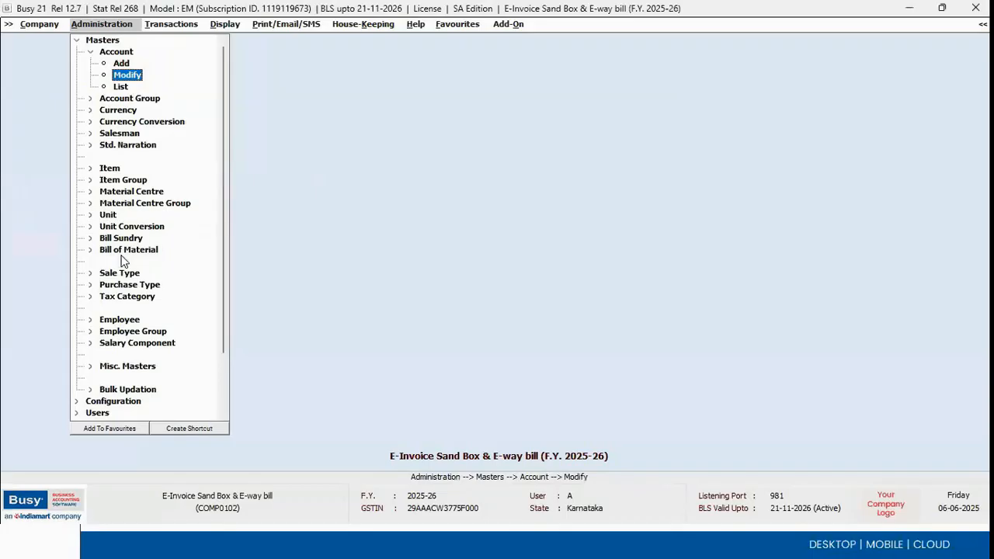
key(alt+Tab)
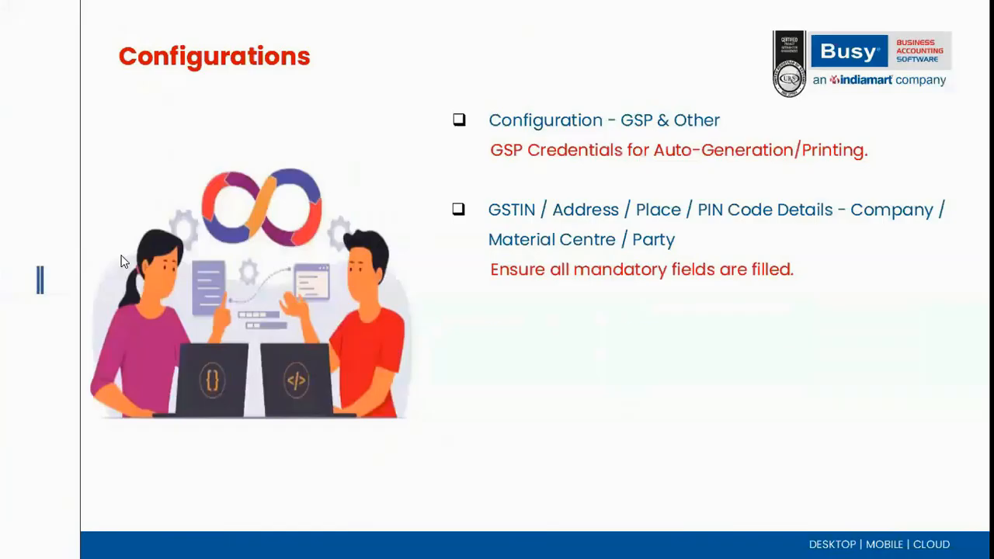
click(121, 262)
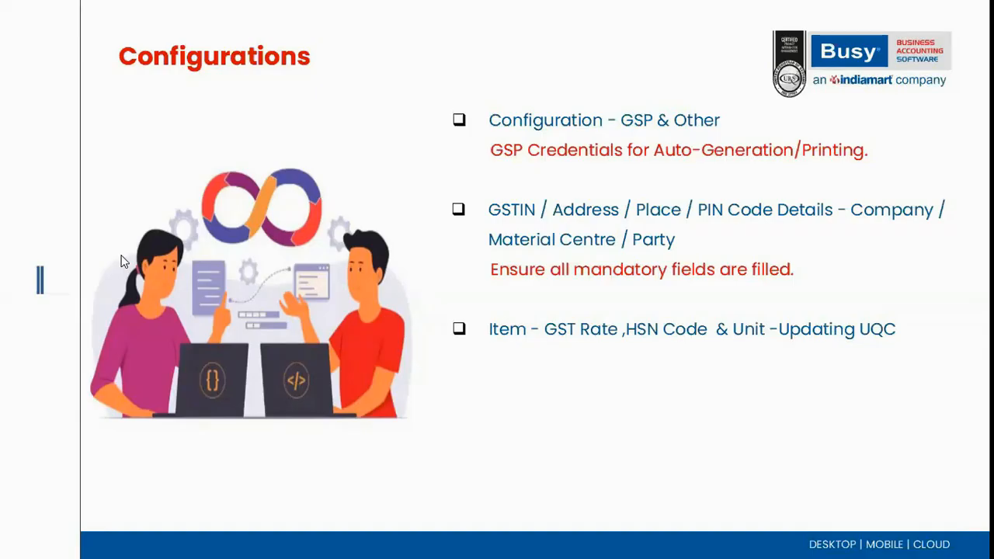
key(alt+Tab)
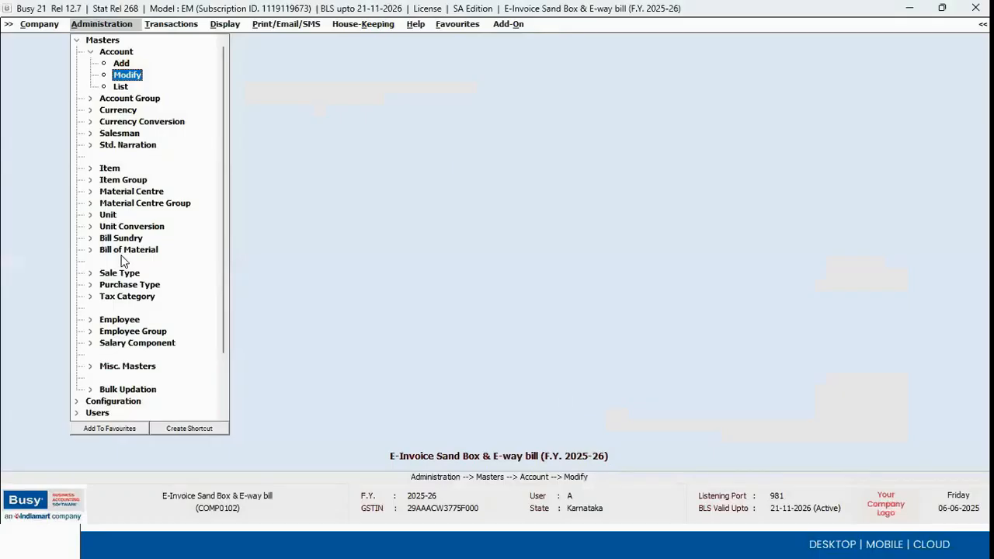
Open the item master of Bagguase Board for modification.
key(Left)
key(Down)
key(Down)
key(Down)
key(Down)
key(Down)
key(Down)
key(Down)
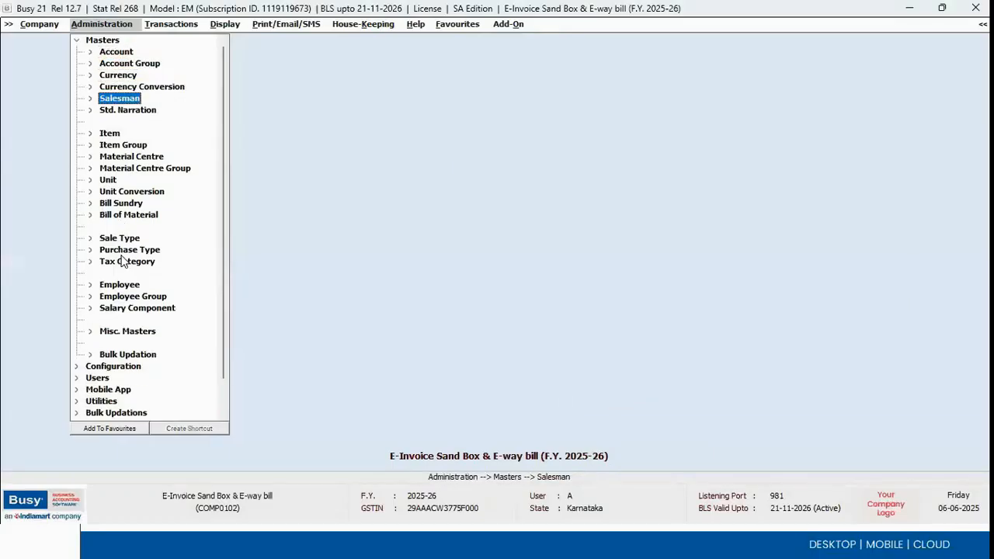
key(Up)
key(Right)
key(Down)
key(Down)
key(Return)
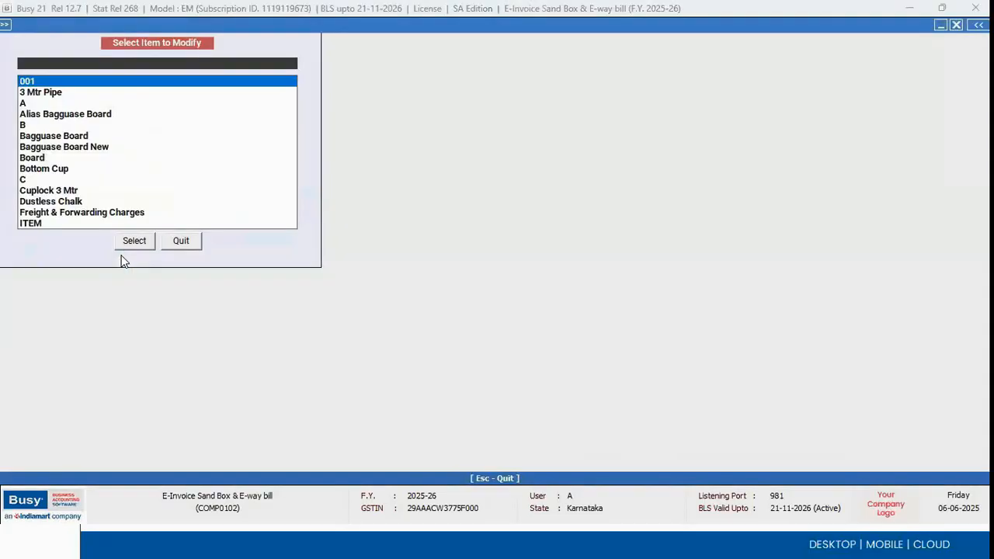
text(ba)
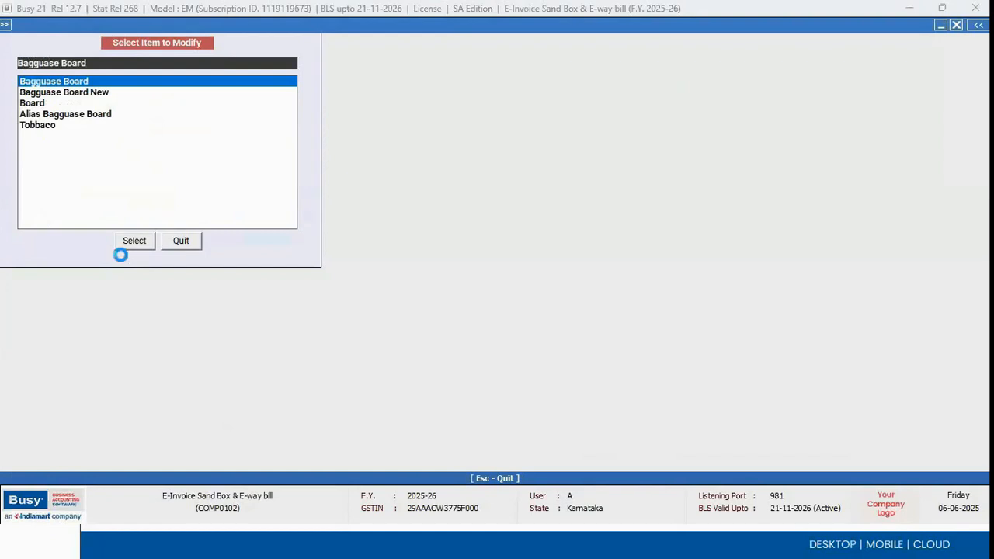
key(Return)
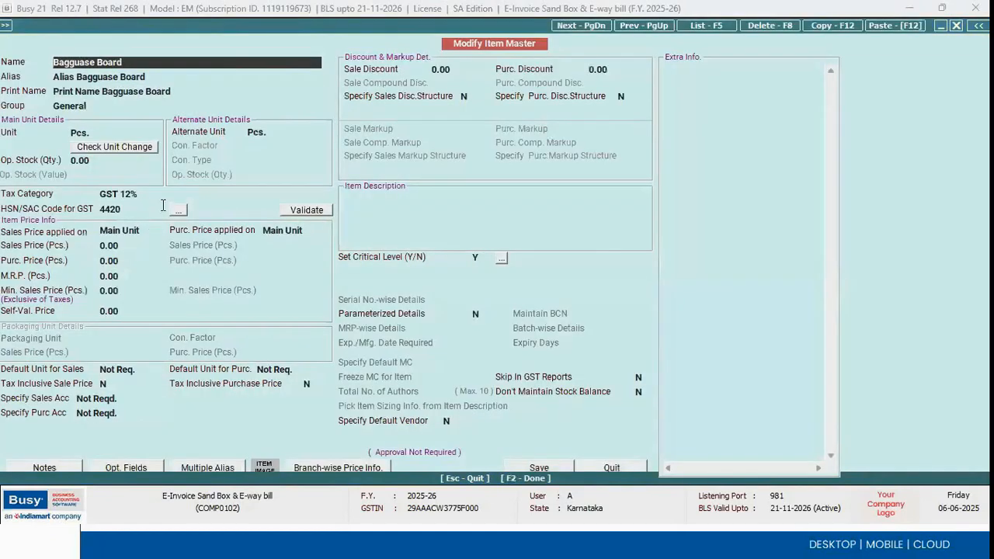
Review Bagguase Board's tax category, HSN/SAC code and main unit, and leave the item master without saving.
click(154, 196)
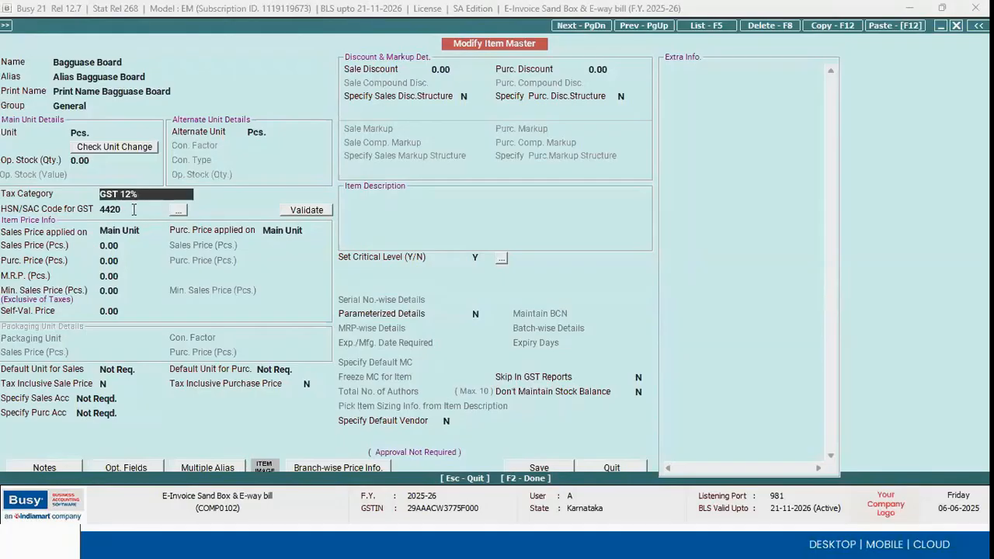
click(137, 209)
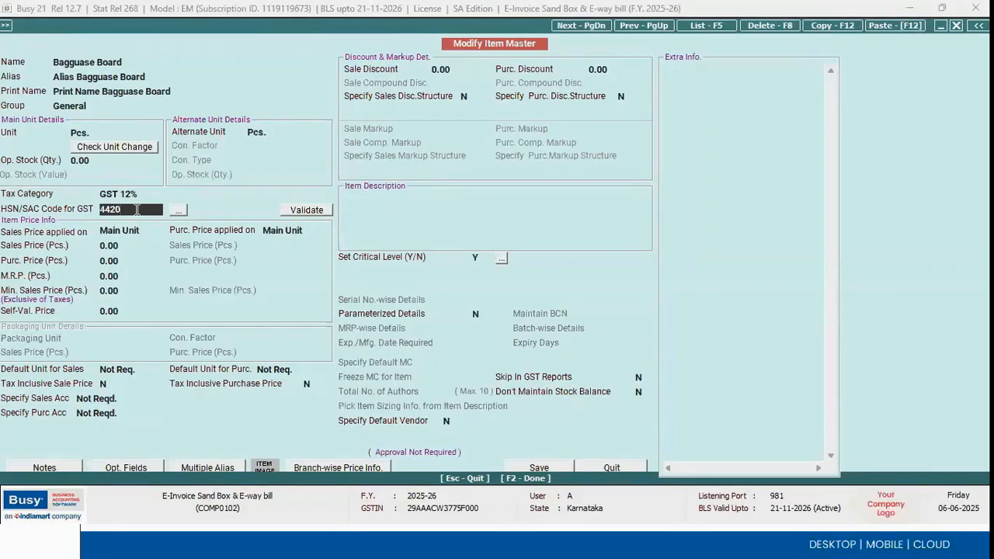
click(137, 194)
click(92, 134)
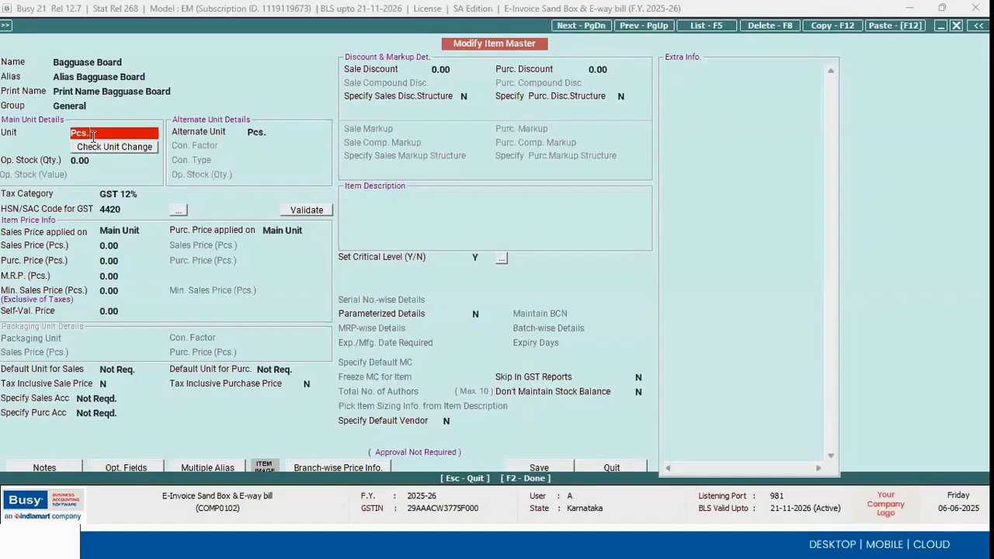
key(Escape)
key(Escape)
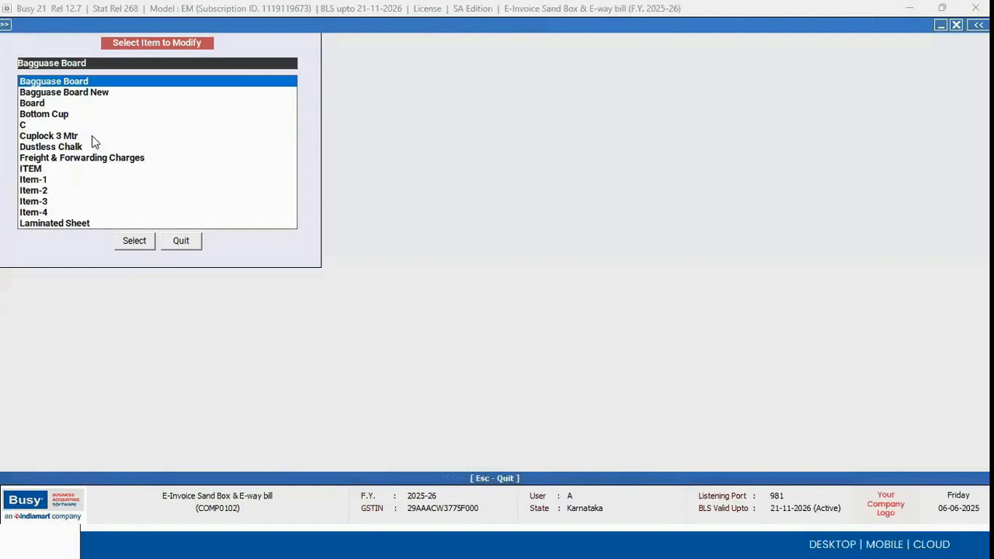
Display the list of unit masters.
key(Down)
key(Down)
key(Down)
key(Down)
key(Down)
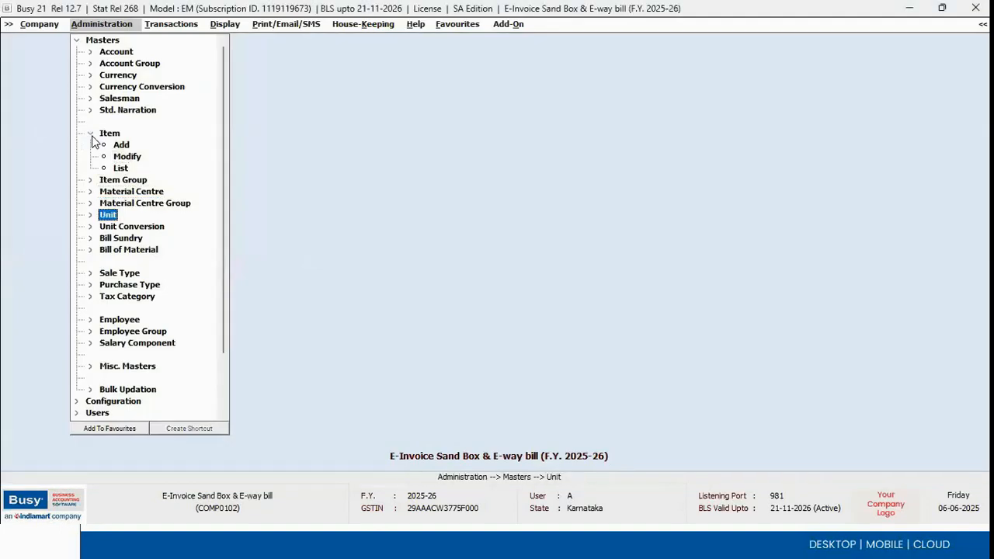
key(Return)
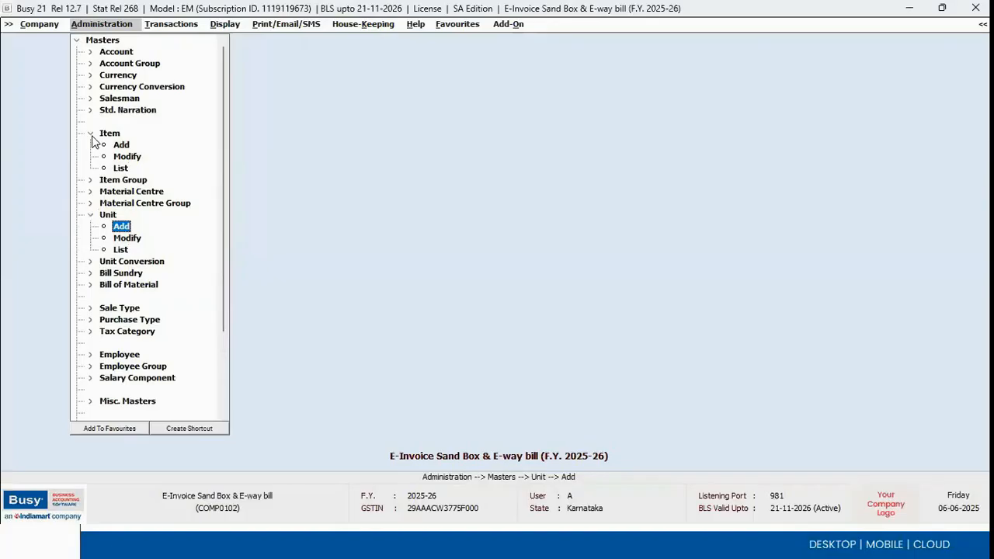
key(Down)
key(Down)
key(Return)
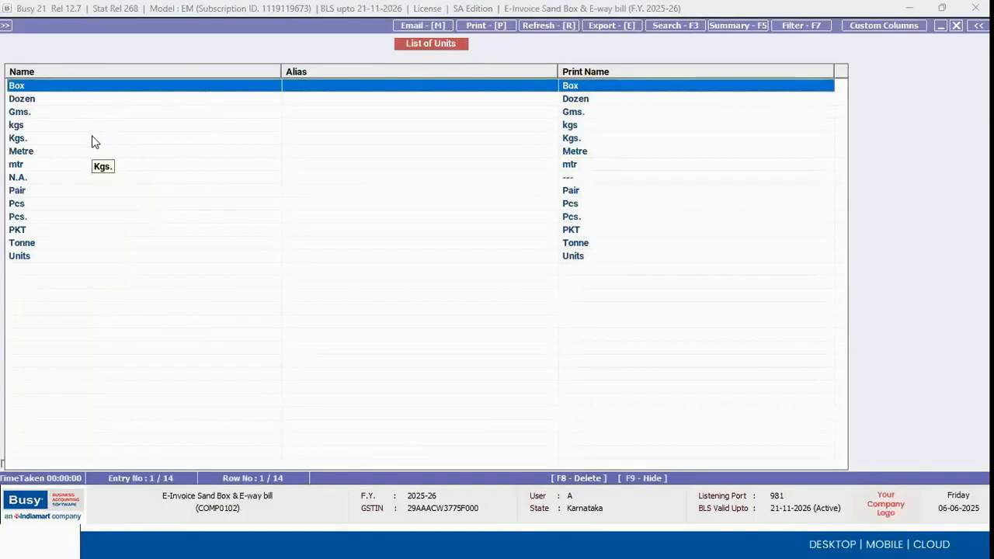
Open the "Pcs." unit master from the list and check its UQC for GST e-Return.
key(Down)
key(Down)
key(Down)
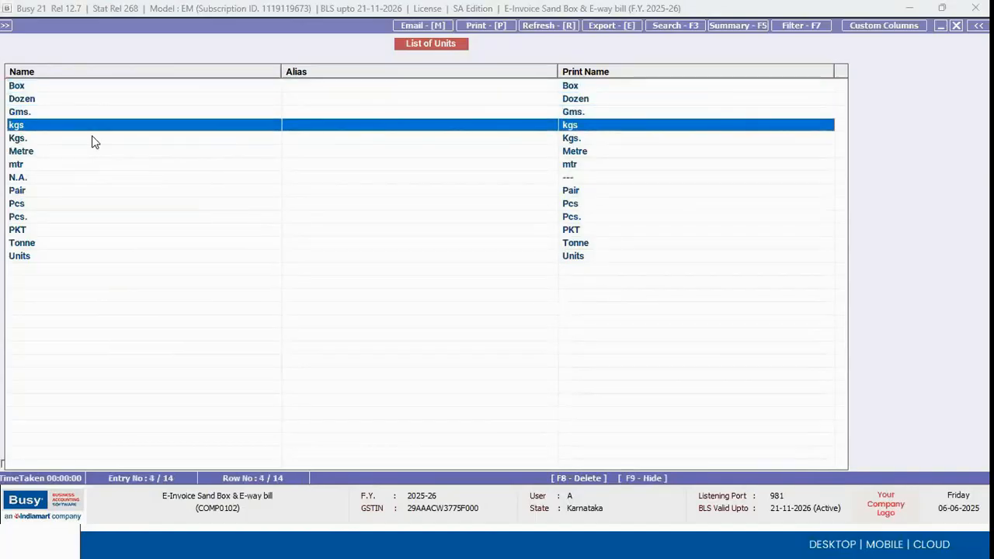
key(Down)
key(Down)
key(Down)
key(Down)
key(Down)
key(Down)
key(Down)
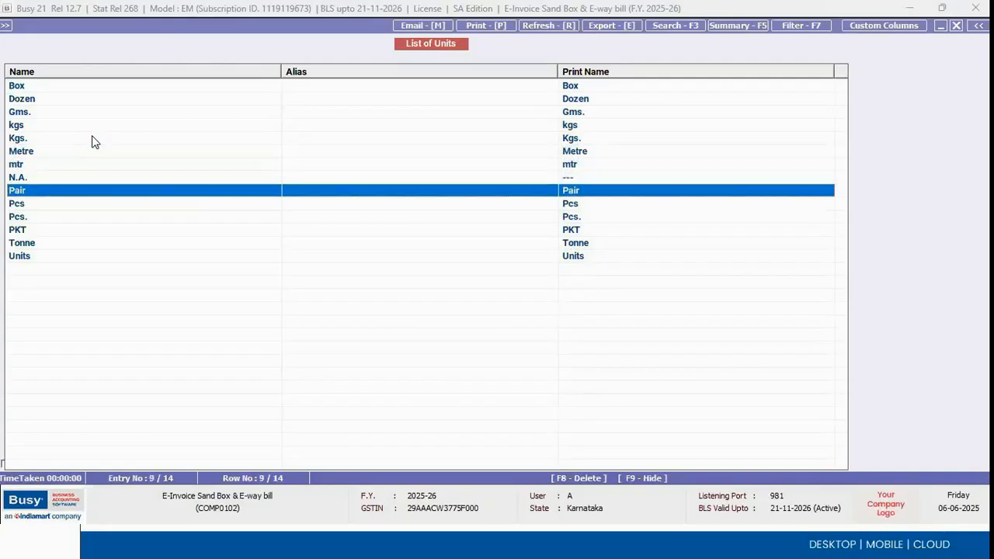
key(Return)
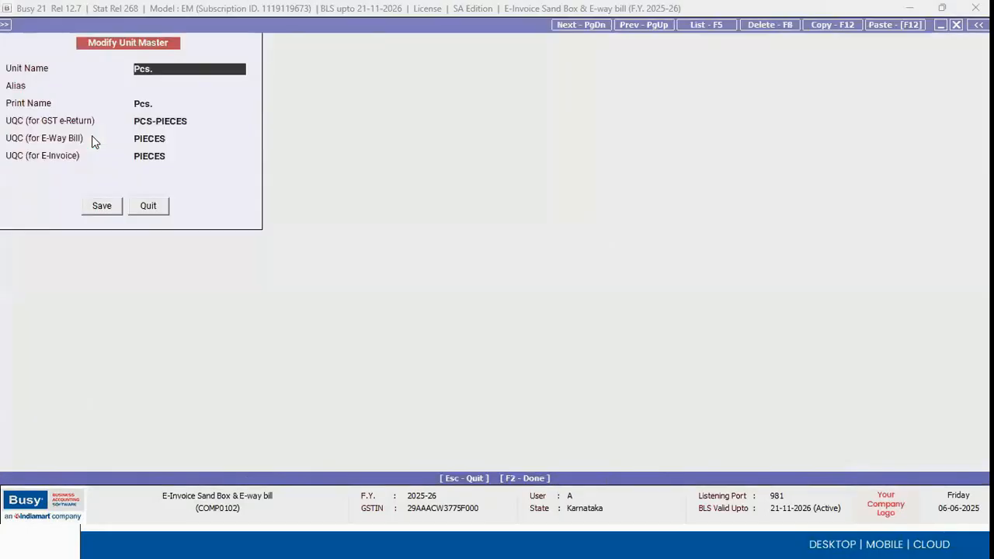
click(198, 118)
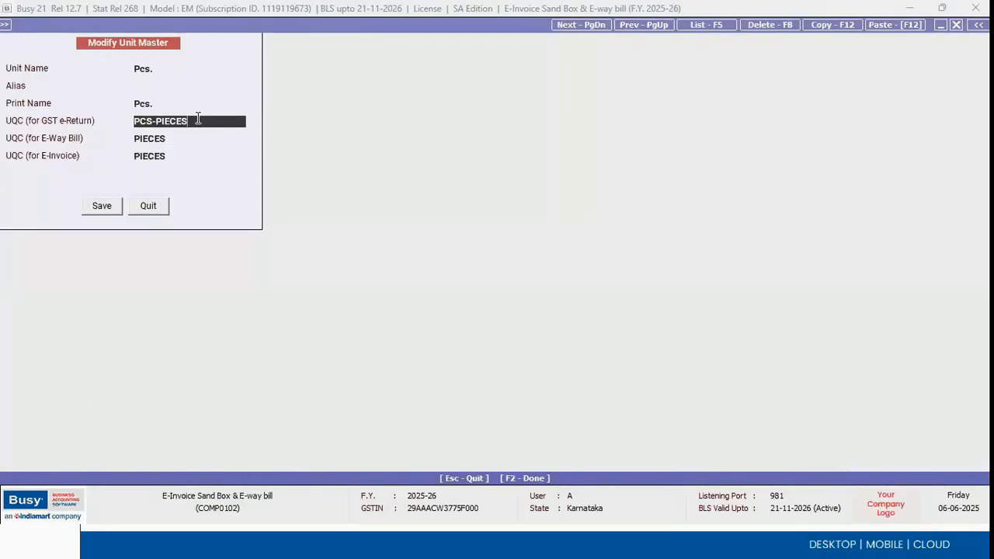
Clear the UQC for GST e-Return of the Pcs. unit to bring up the available unit quantity codes.
key(BackSpace)
key(BackSpace)
key(BackSpace)
key(BackSpace)
key(BackSpace)
key(BackSpace)
key(BackSpace)
key(BackSpace)
key(BackSpace)
key(BackSpace)
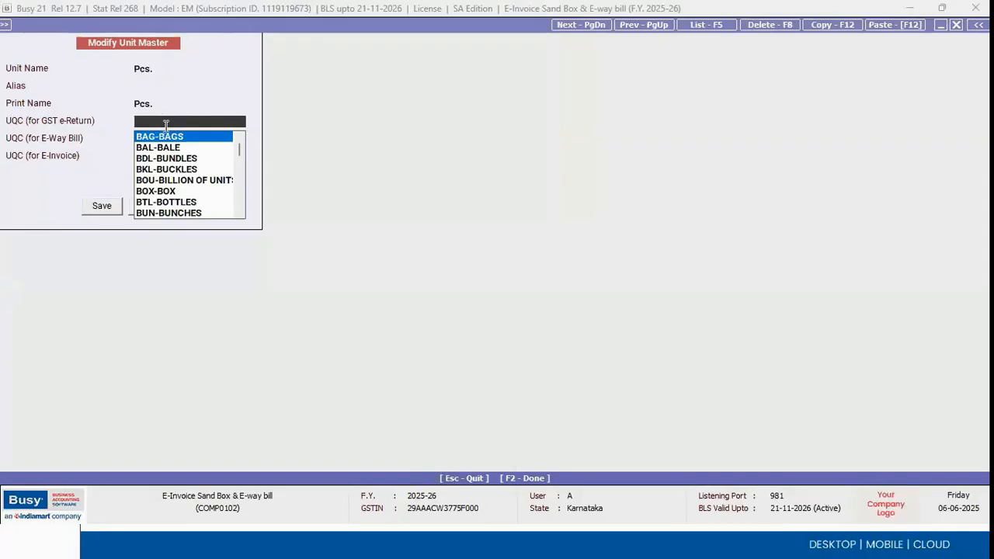
key(Return)
key(BackSpace)
key(BackSpace)
key(BackSpace)
key(BackSpace)
key(BackSpace)
key(BackSpace)
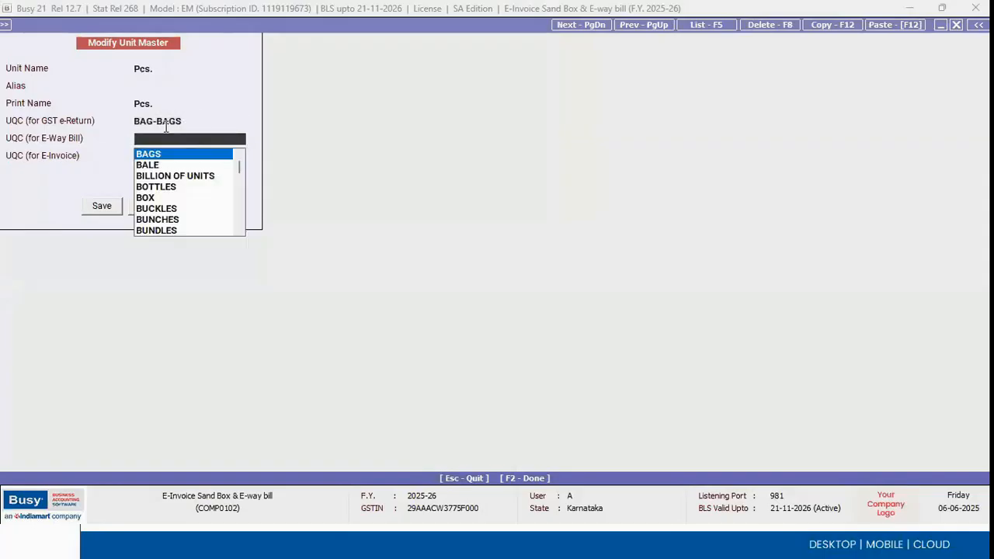
key(Escape)
key(Escape)
key(Return)
key(Return)
click(201, 121)
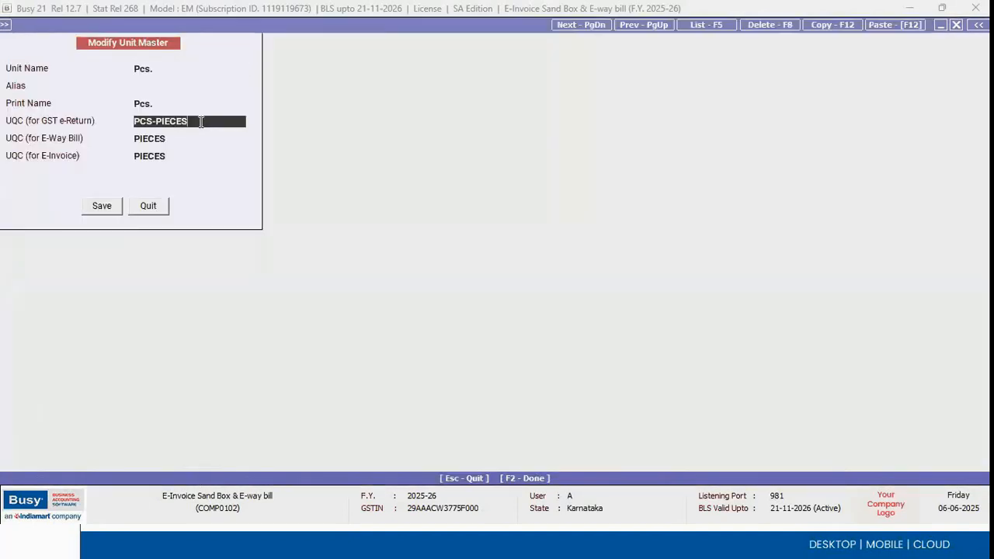
Look up PIECES among the UQC choices for E-Way Bill, and leave the Pcs. unit master without saving.
click(184, 139)
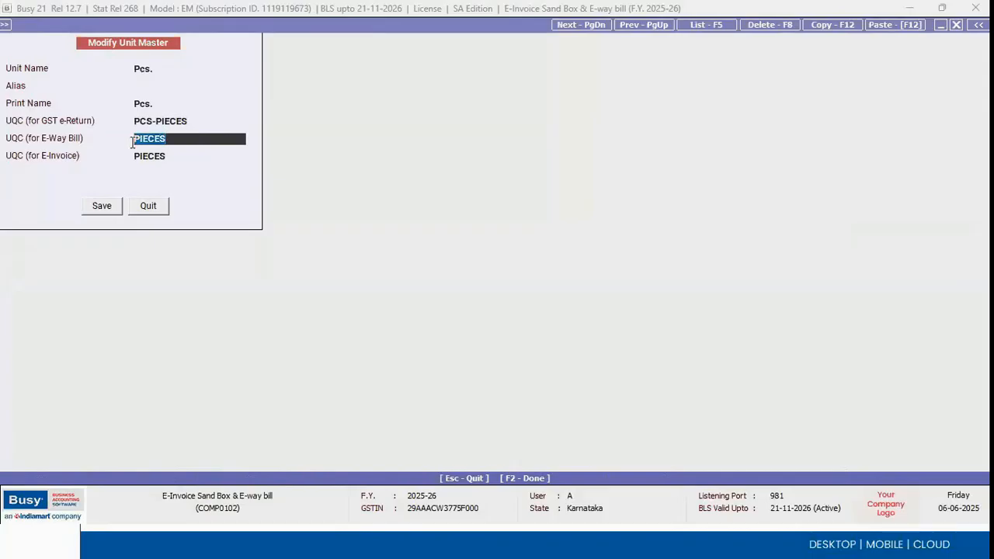
click(173, 138)
key(BackSpace)
key(BackSpace)
key(BackSpace)
key(BackSpace)
key(BackSpace)
key(BackSpace)
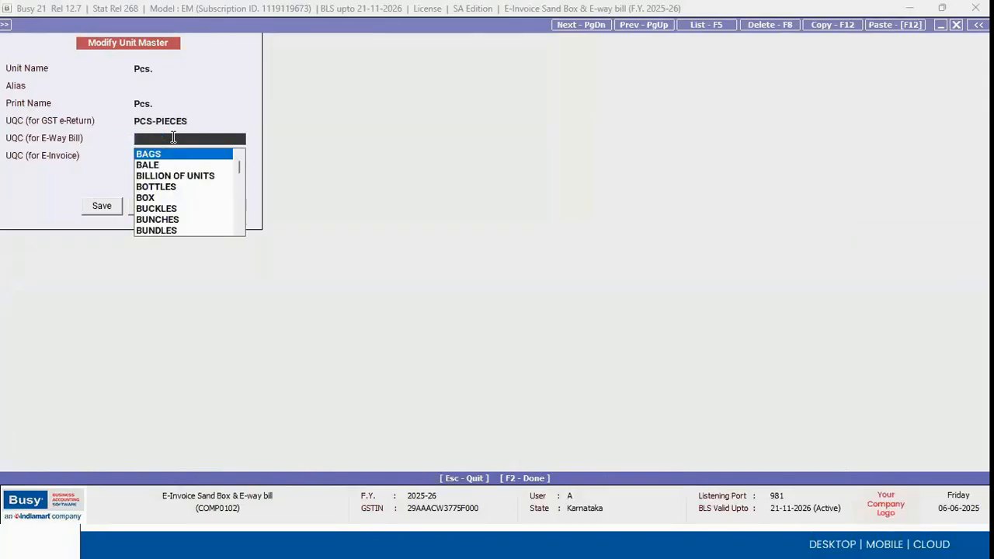
text(pi)
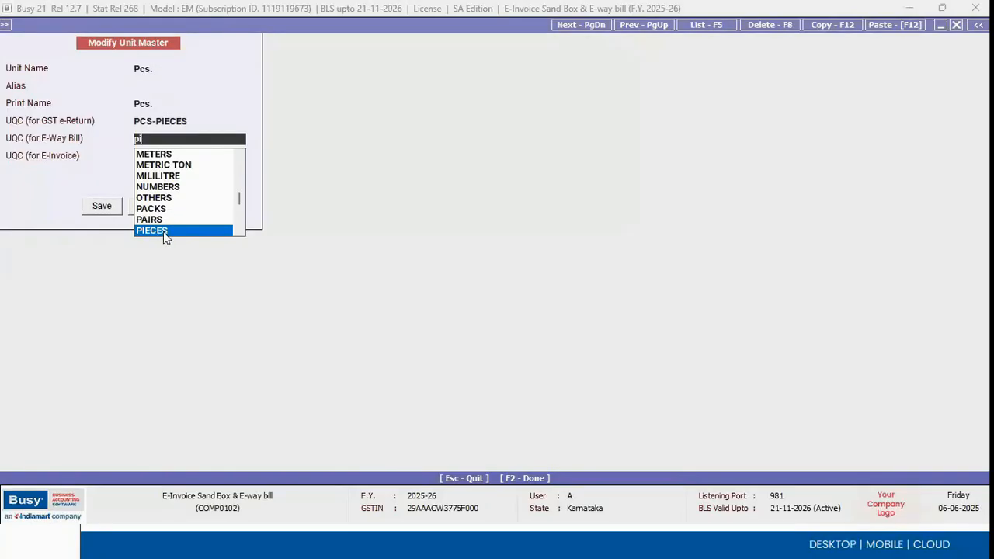
key(BackSpace)
key(BackSpace)
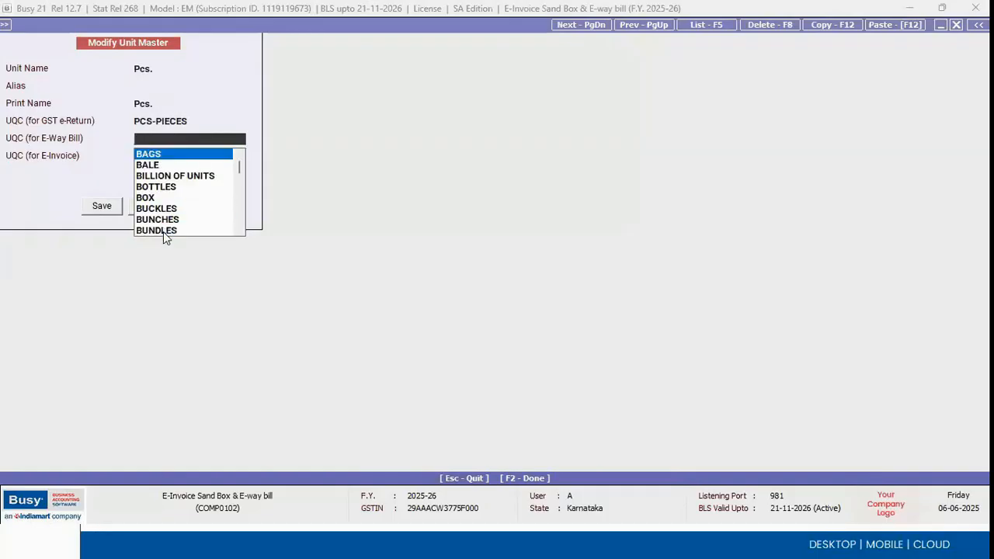
text(pi)
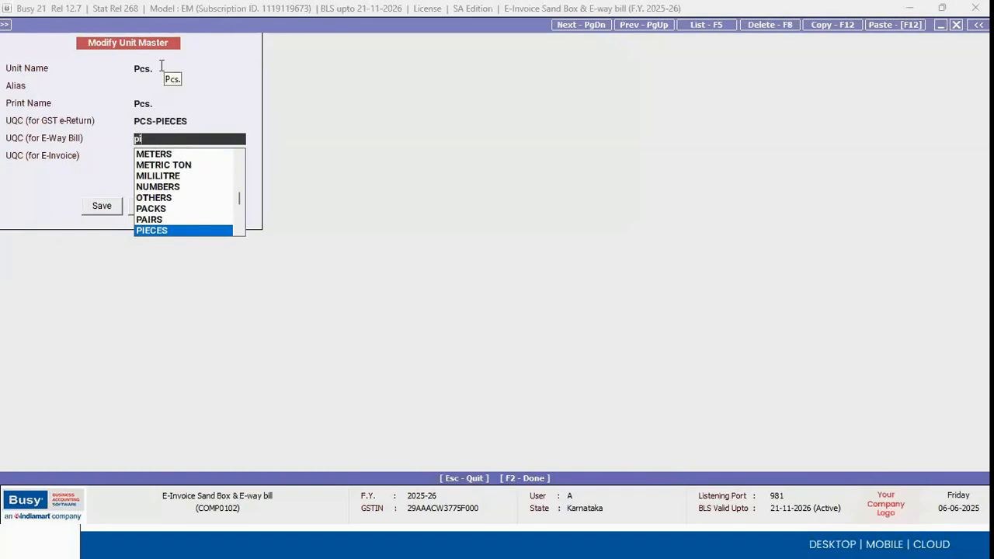
key(Return)
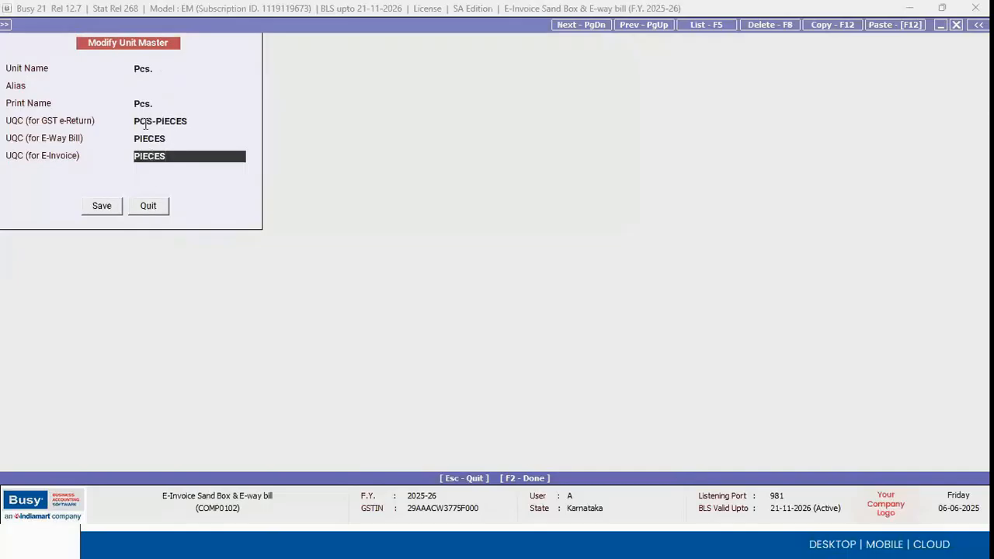
click(154, 210)
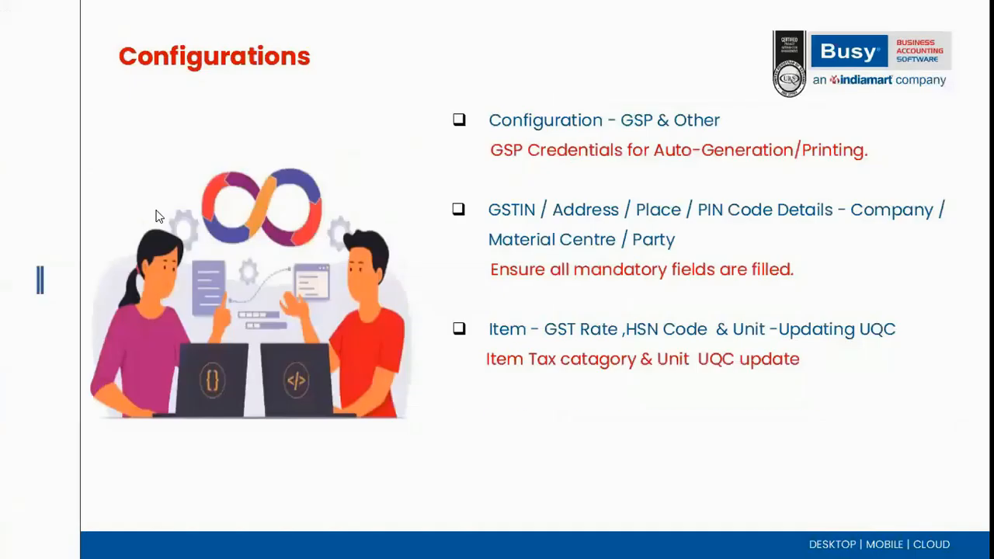
click(156, 211)
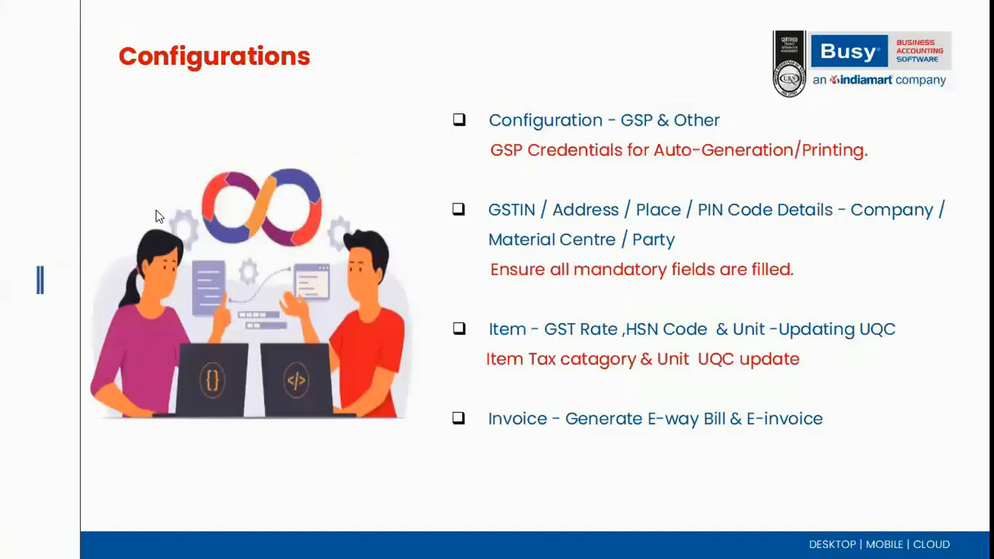
click(156, 217)
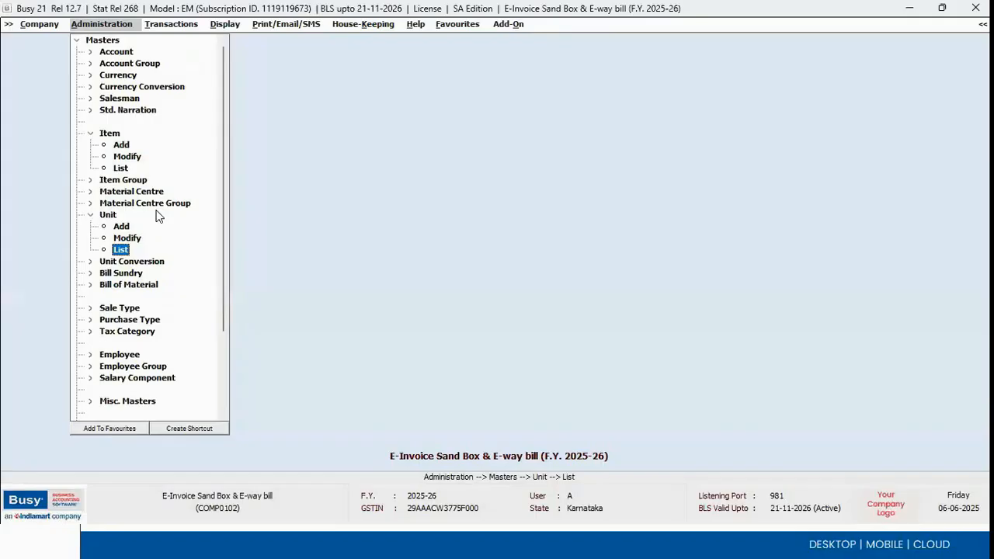
Open the Voucher Series Configuration.
key(Left)
key(Left)
key(Left)
key(Down)
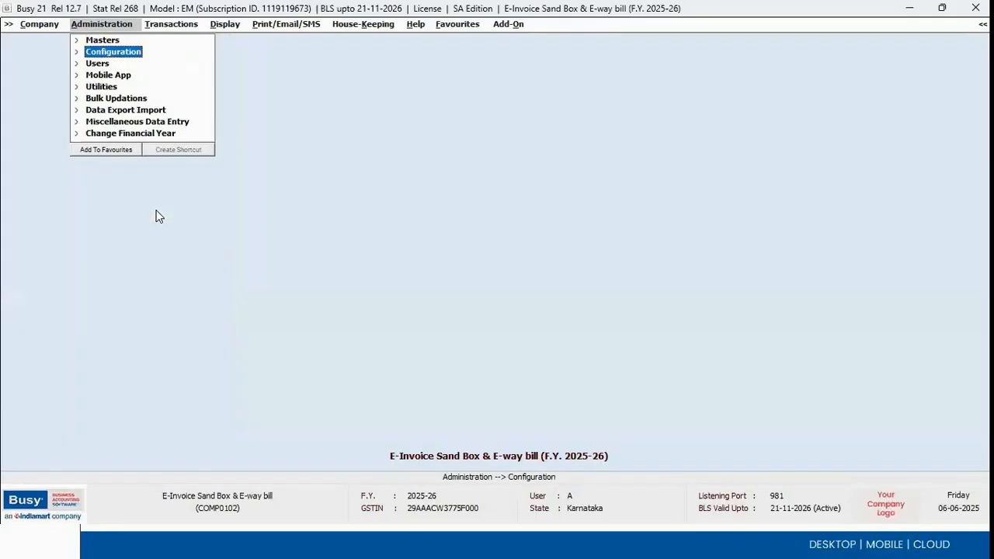
key(Right)
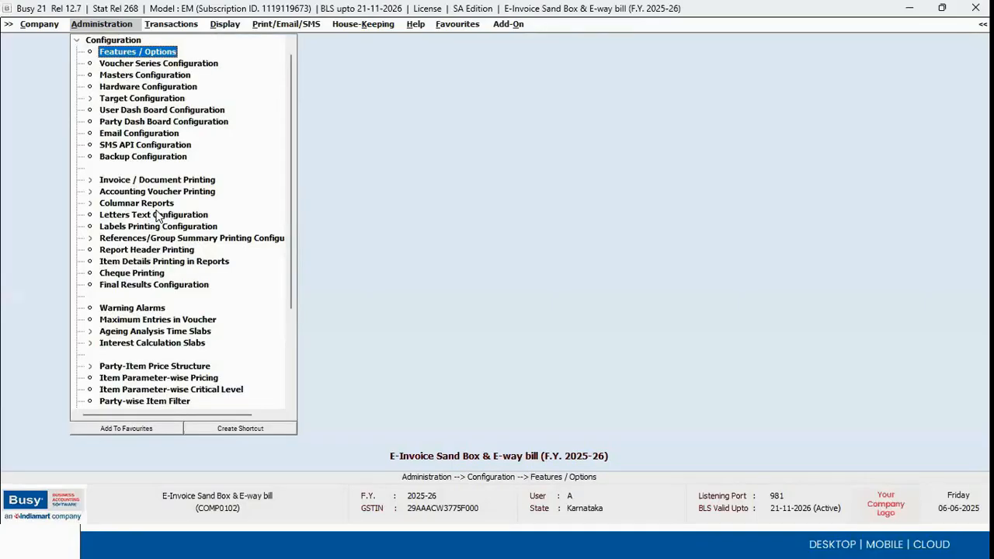
key(Down)
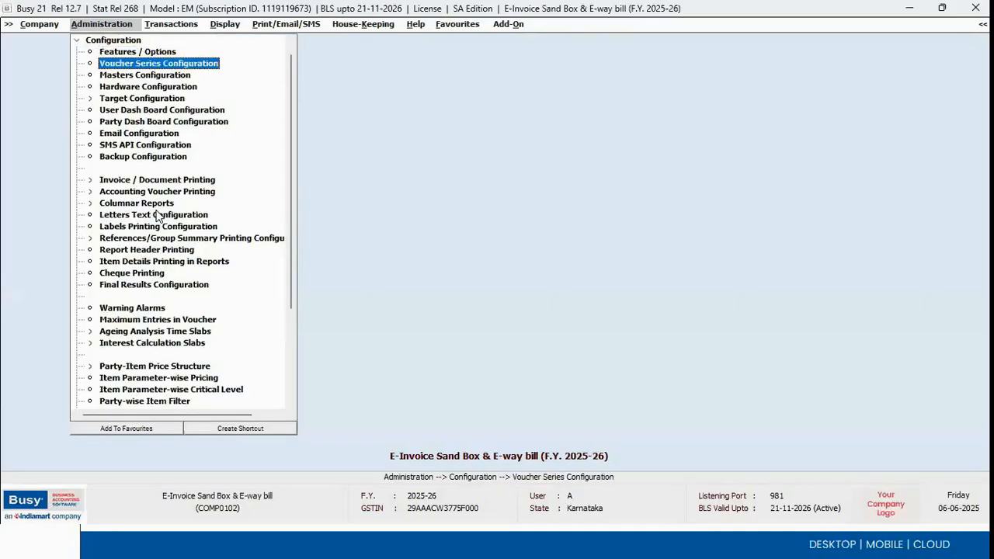
click(113, 67)
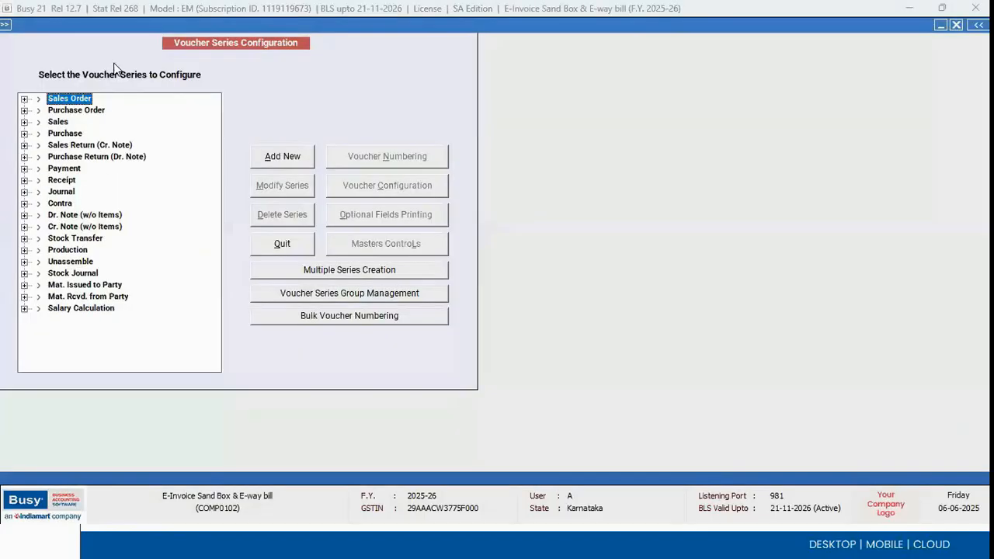
Open the voucher configuration of the Main sales series and check the options to generate E-Way Bill and E-Invoice after saving.
double_click(61, 124)
click(71, 146)
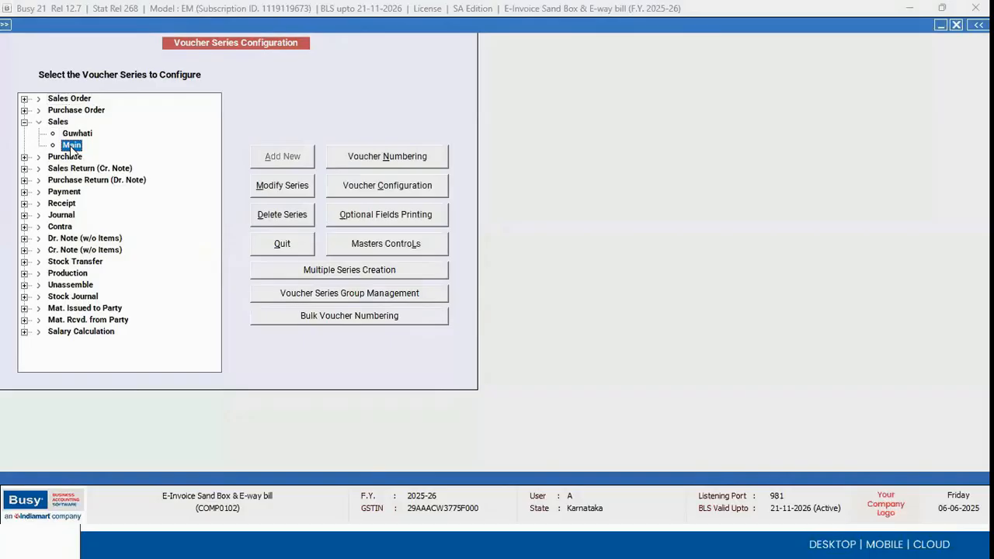
click(375, 185)
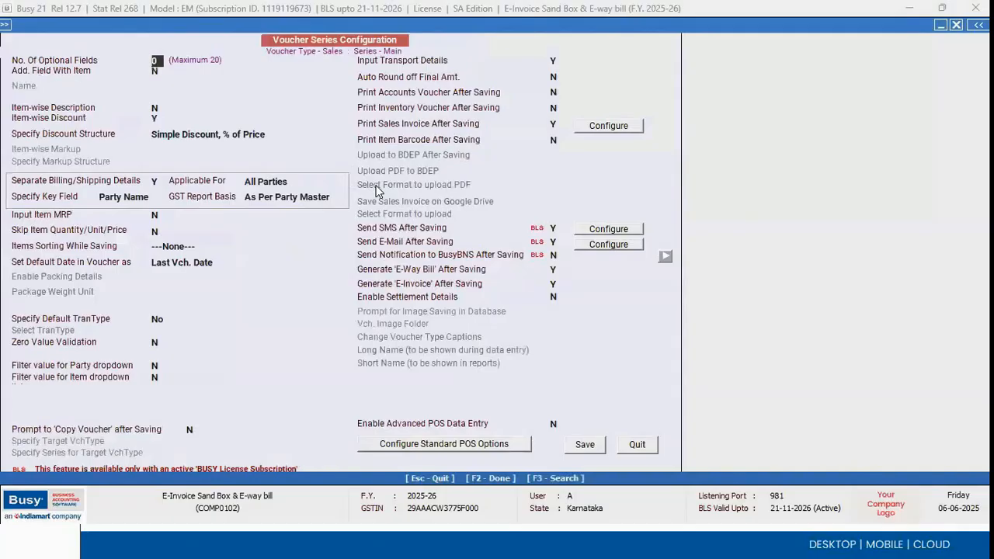
click(556, 269)
click(556, 284)
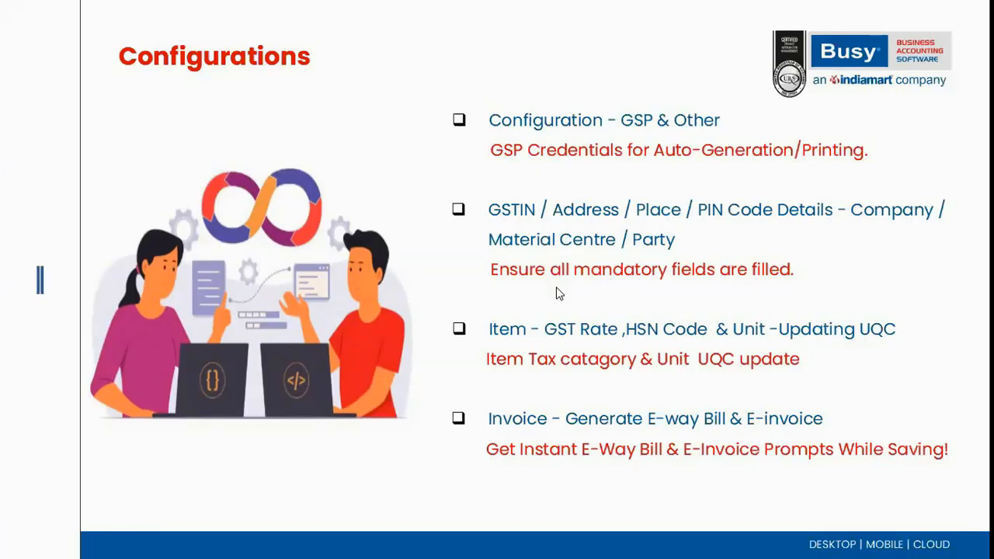
click(403, 181)
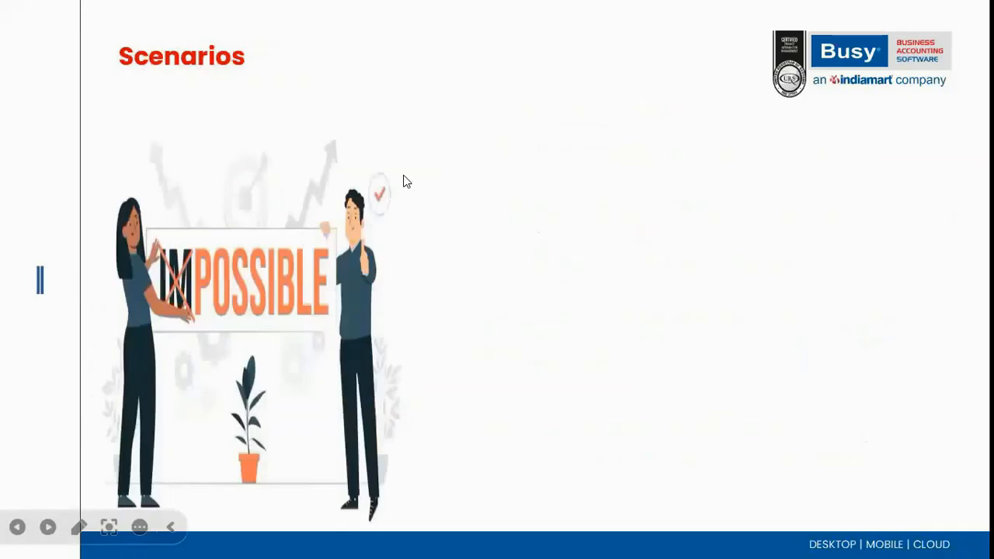
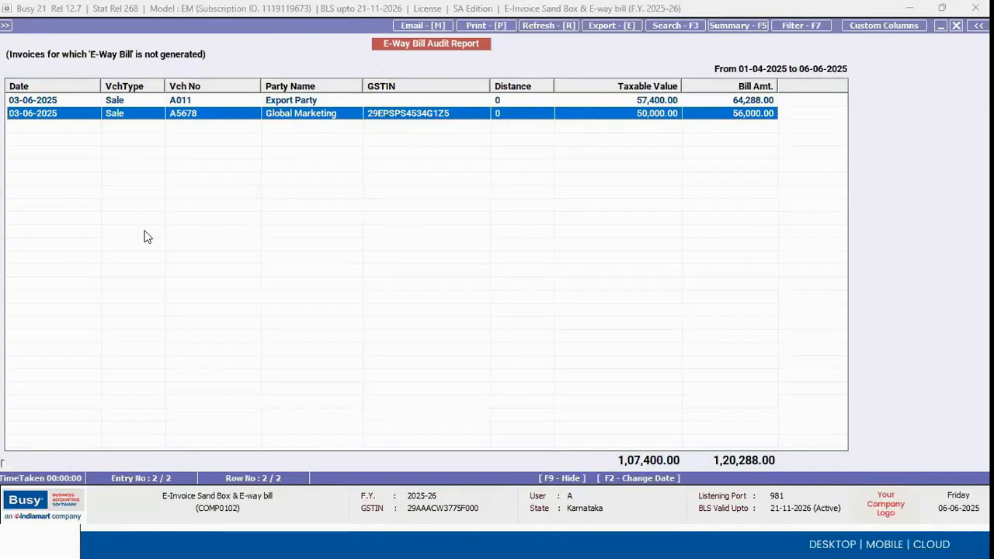
Close the E-Way Bill Audit Report and return to the top level of the transaction categories.
key(Escape)
key(Escape)
key(Down)
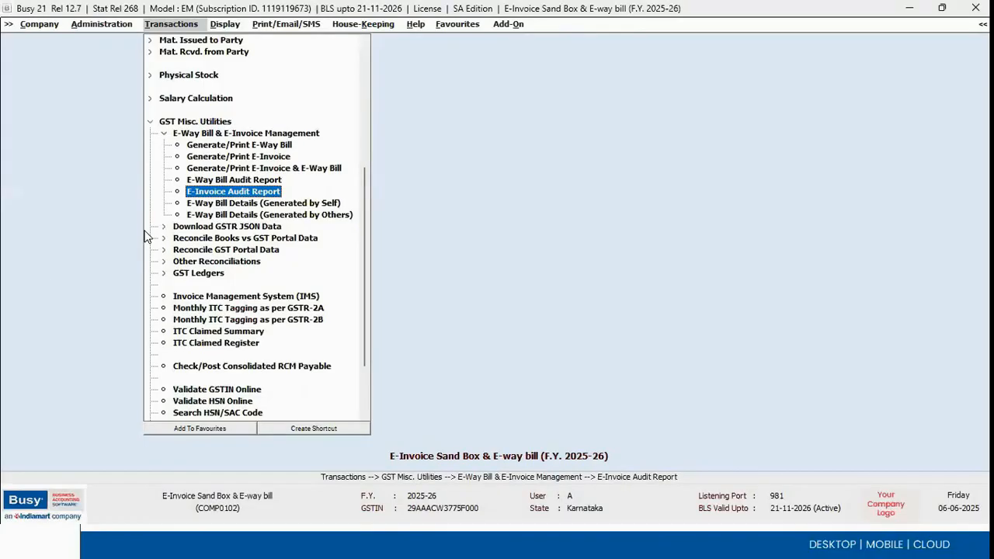
key(Left)
key(Left)
key(Left)
key(Left)
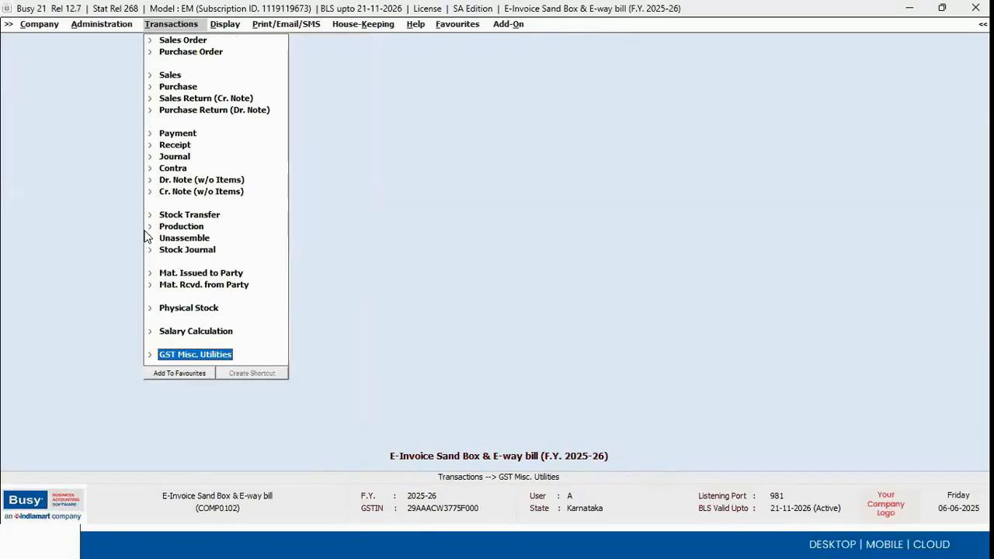
Open Generate/Print E-Invoice & E-Way Bill from the GST utilities and choose the Automatic generation mode.
key(Right)
key(Right)
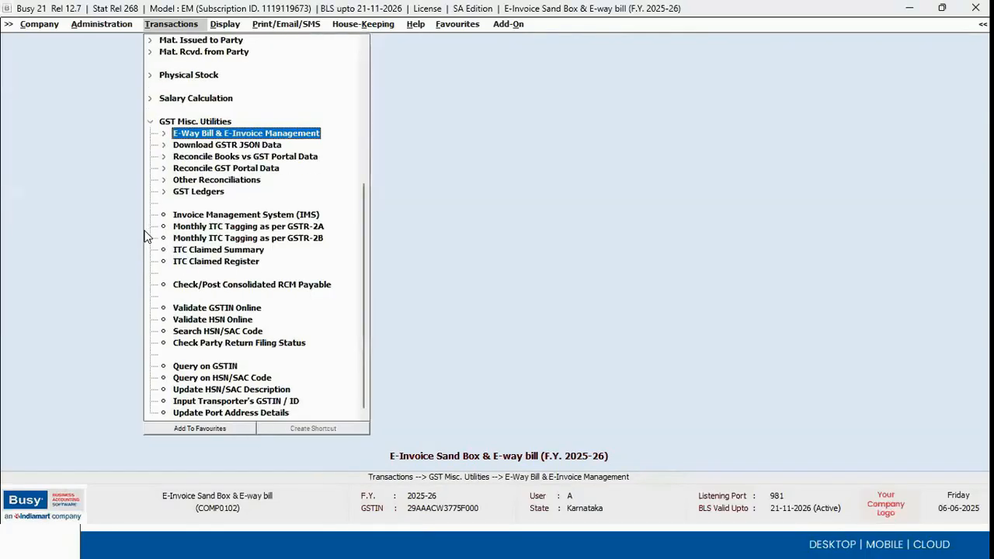
key(Right)
key(Right)
key(Down)
key(Down)
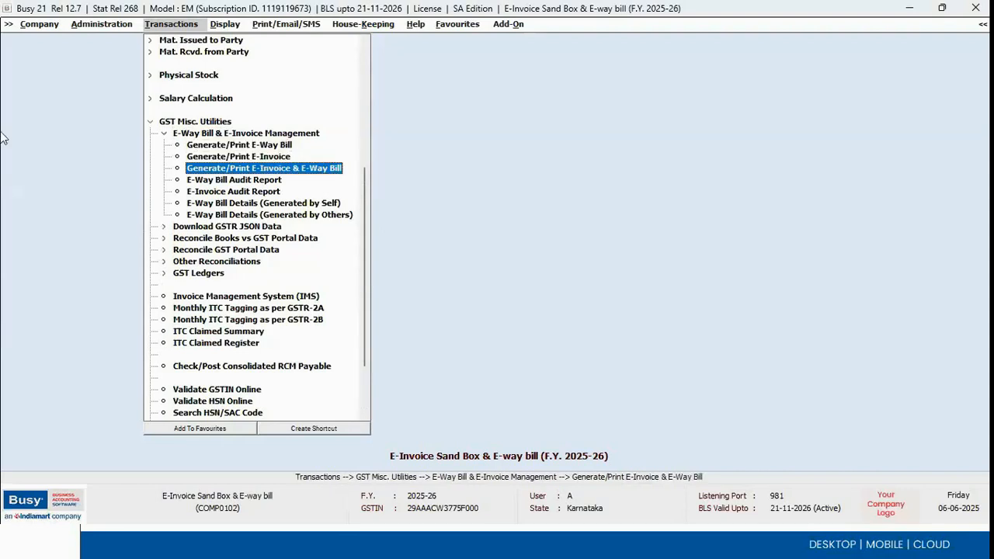
click(281, 172)
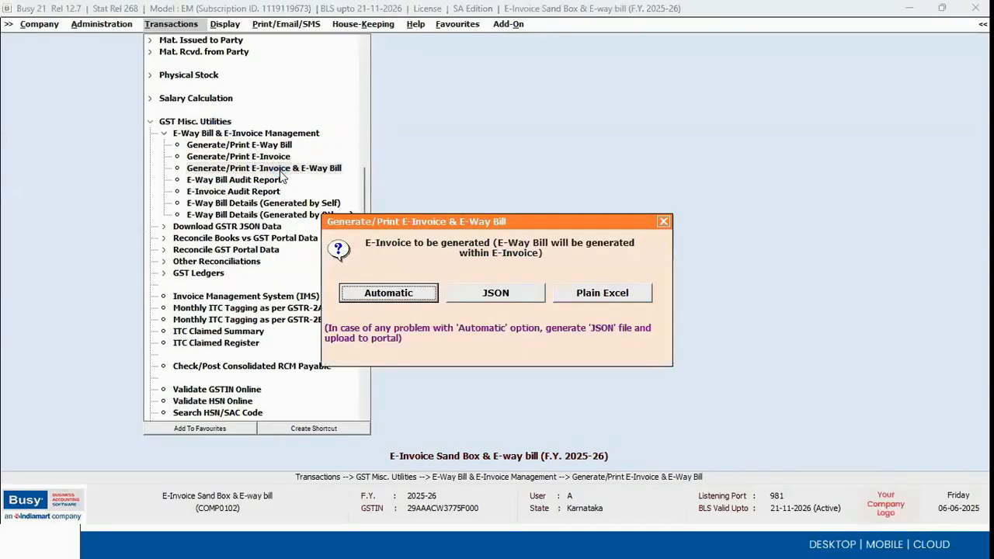
click(415, 293)
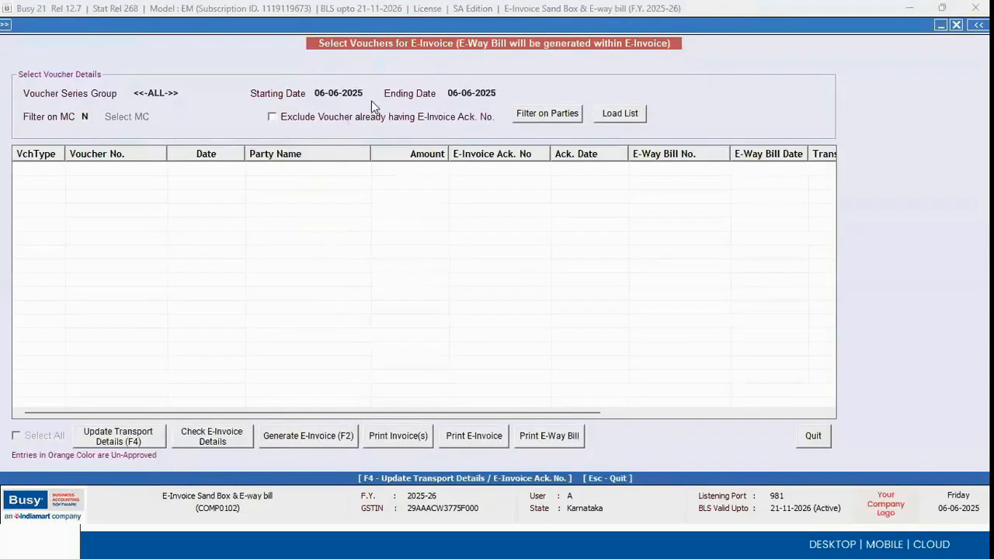
Set the starting date for the E-Invoice voucher selection to 01-06-2025.
click(326, 93)
text(01)
key(Return)
key(Return)
key(Return)
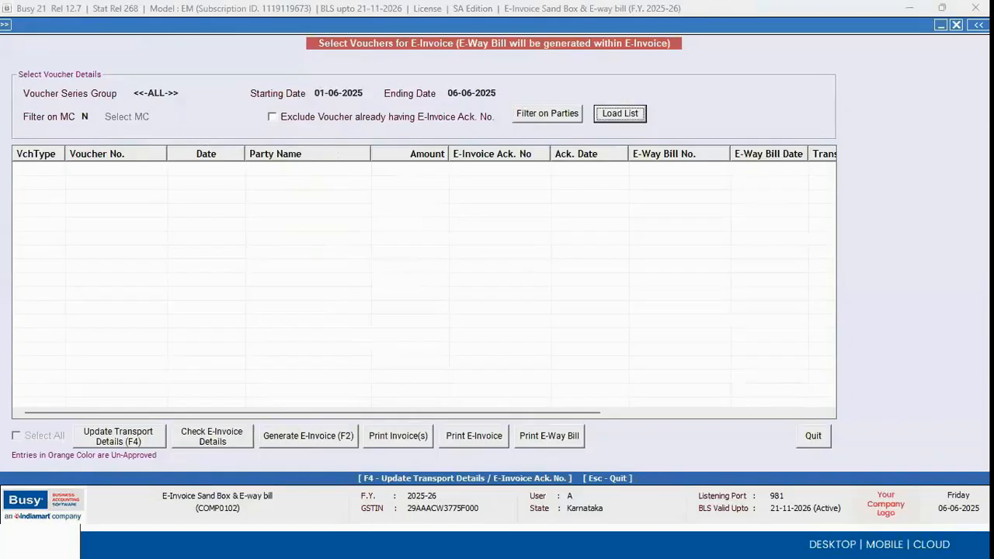
Check the party filter, and reload the voucher list excluding vouchers that already have an E-Invoice Ack. No.
click(547, 115)
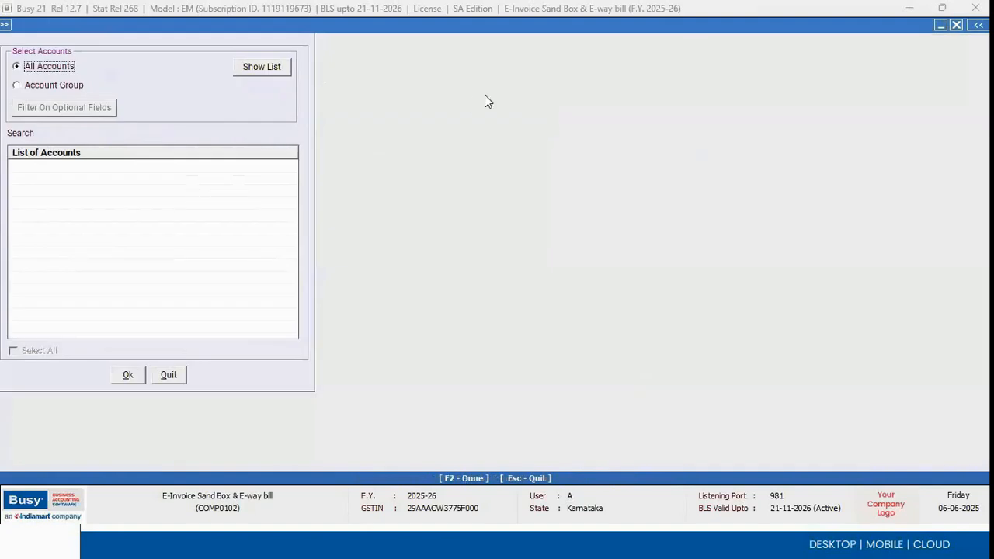
key(Escape)
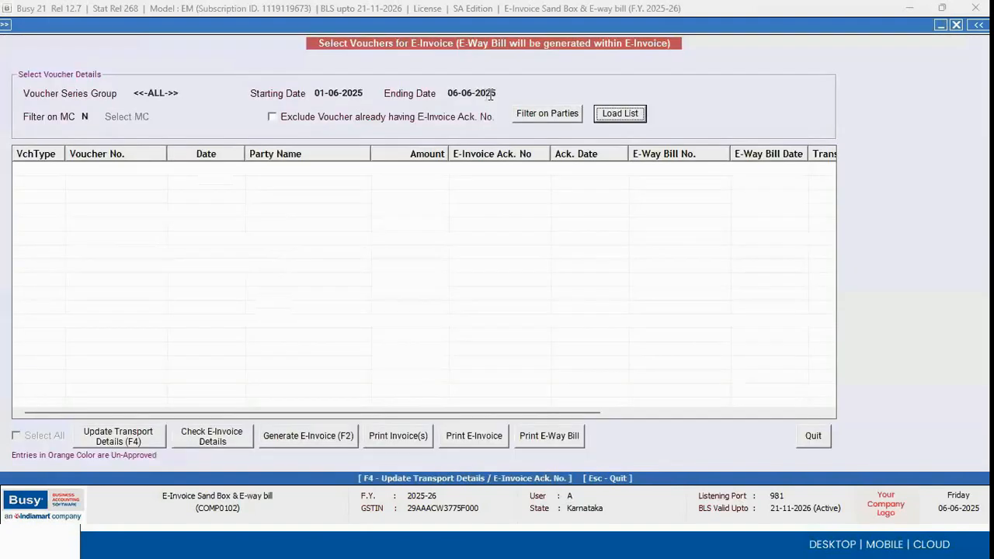
click(291, 119)
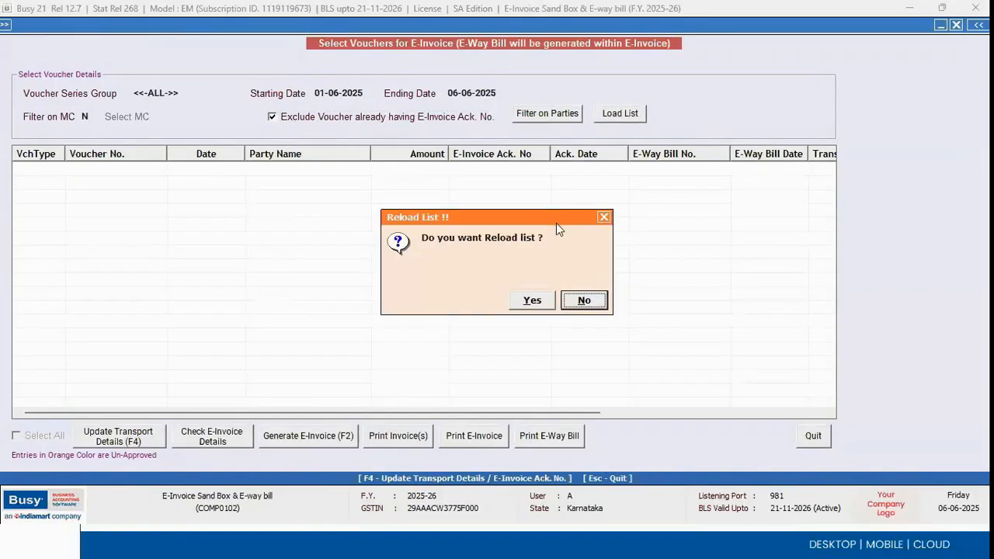
click(539, 302)
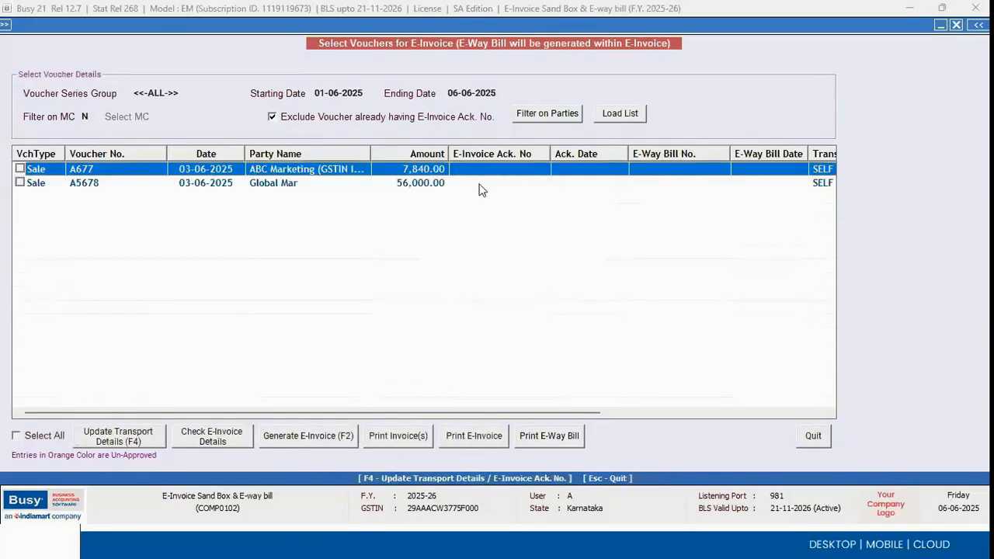
Select all listed sale vouchers for E-Invoice generation, and leave the voucher selection without generating anything.
click(497, 184)
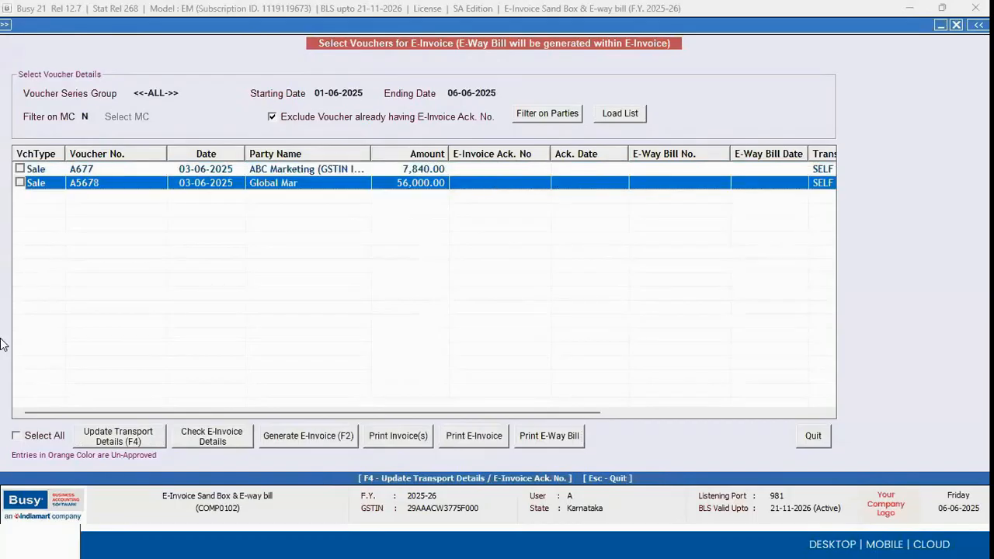
click(40, 438)
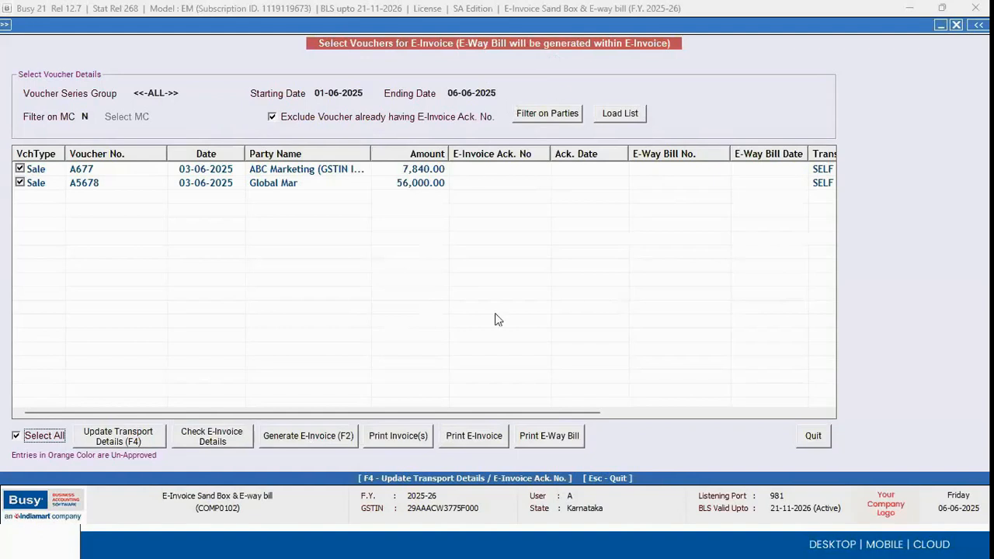
key(Escape)
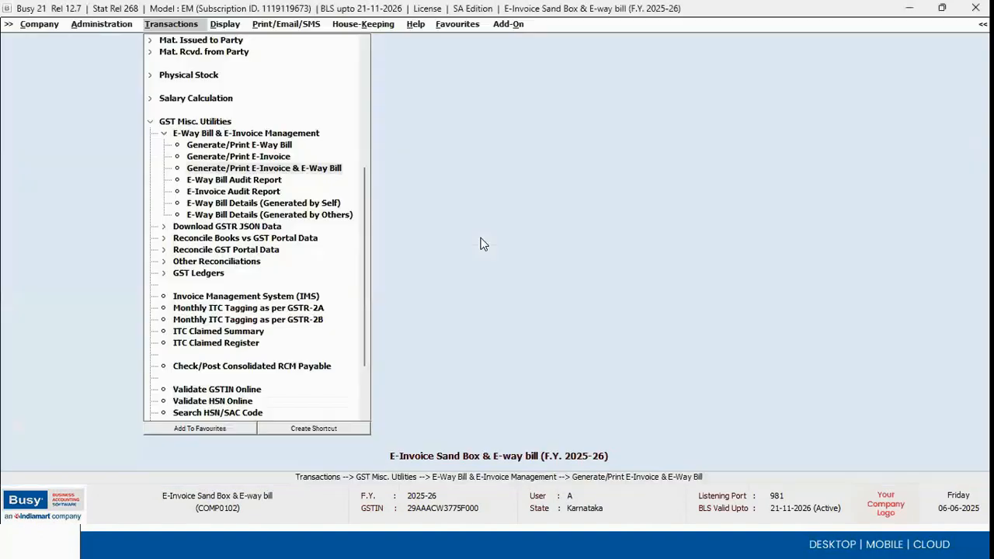
Check the download utility for E-Way Bill details generated by self, and open the one for details generated by others.
key(Escape)
key(Escape)
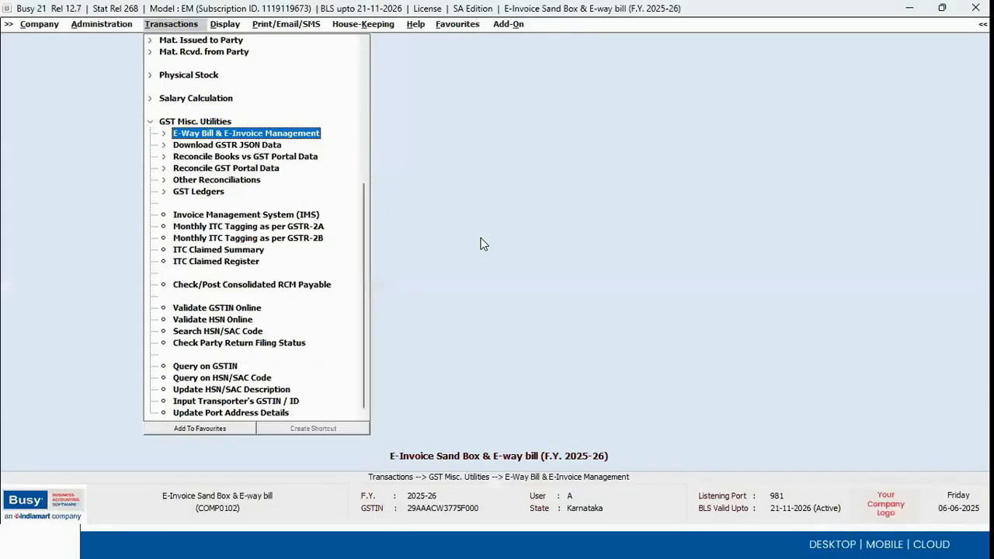
key(Left)
key(Right)
key(Down)
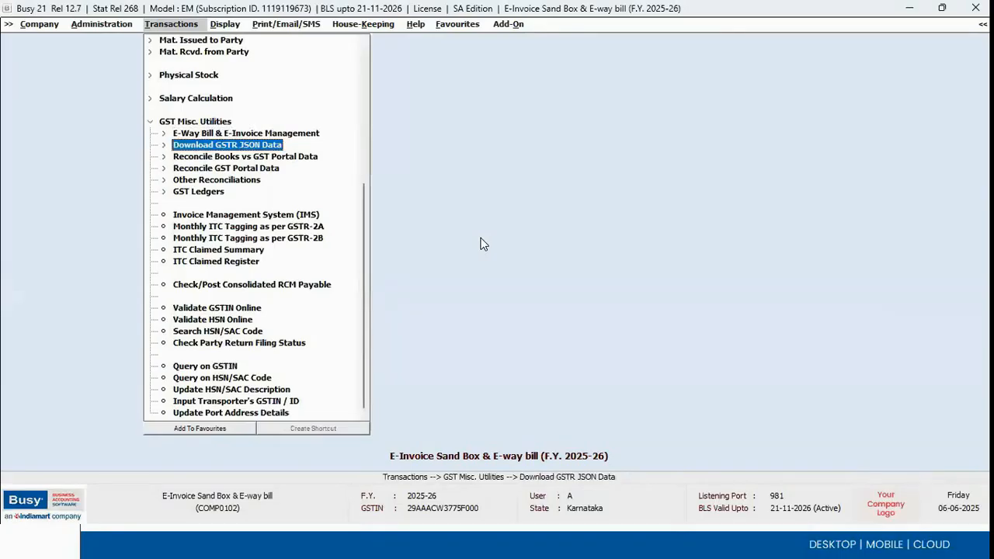
key(Up)
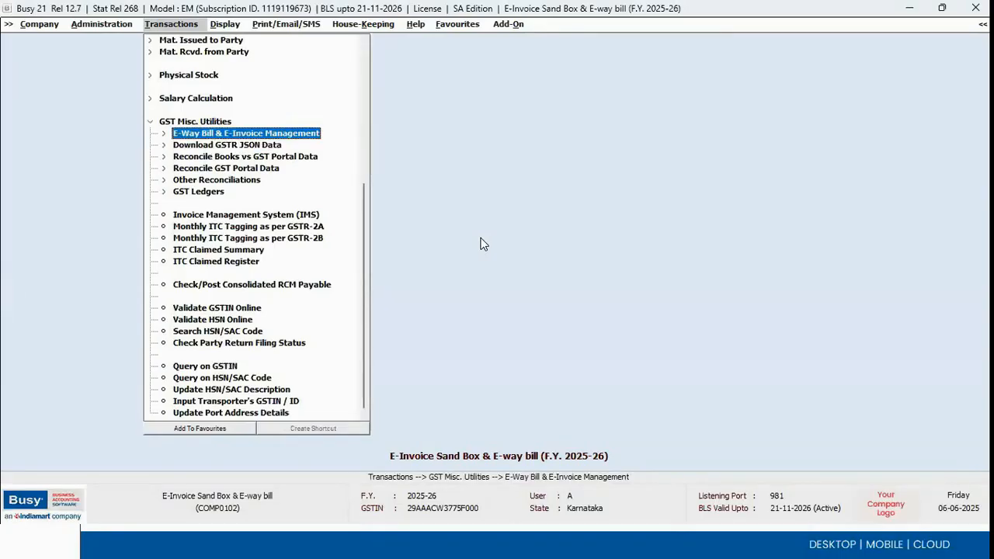
key(Right)
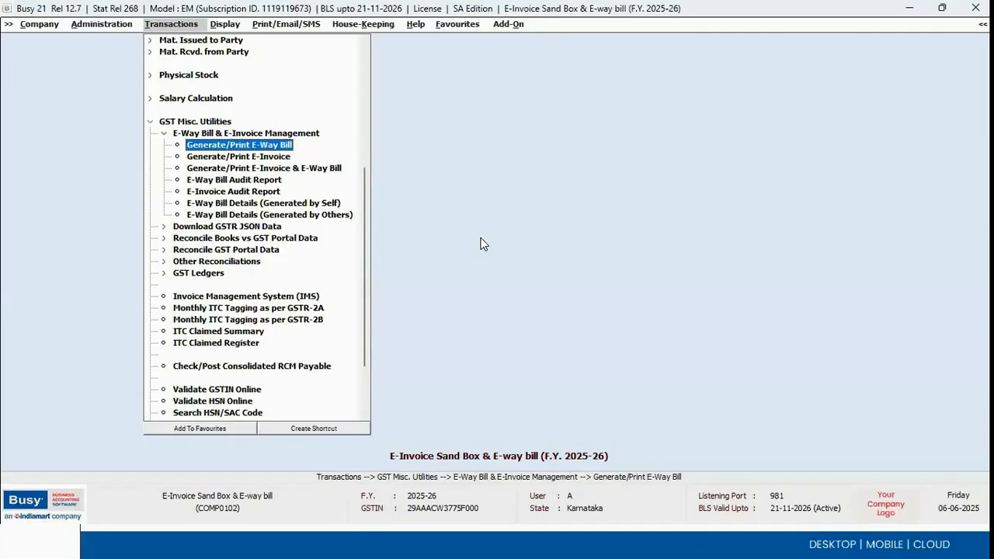
key(Down)
key(Down)
key(Down)
key(Down)
key(Down)
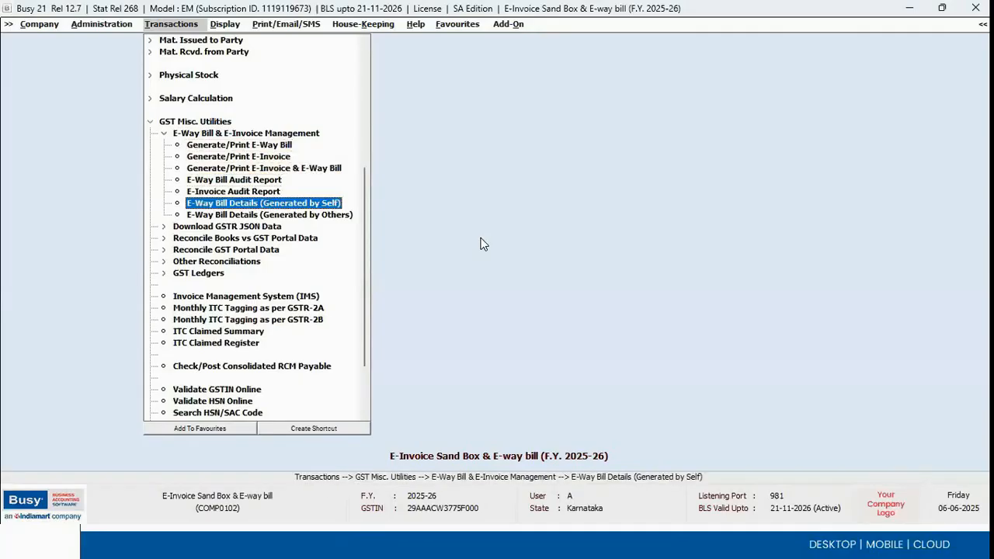
click(264, 203)
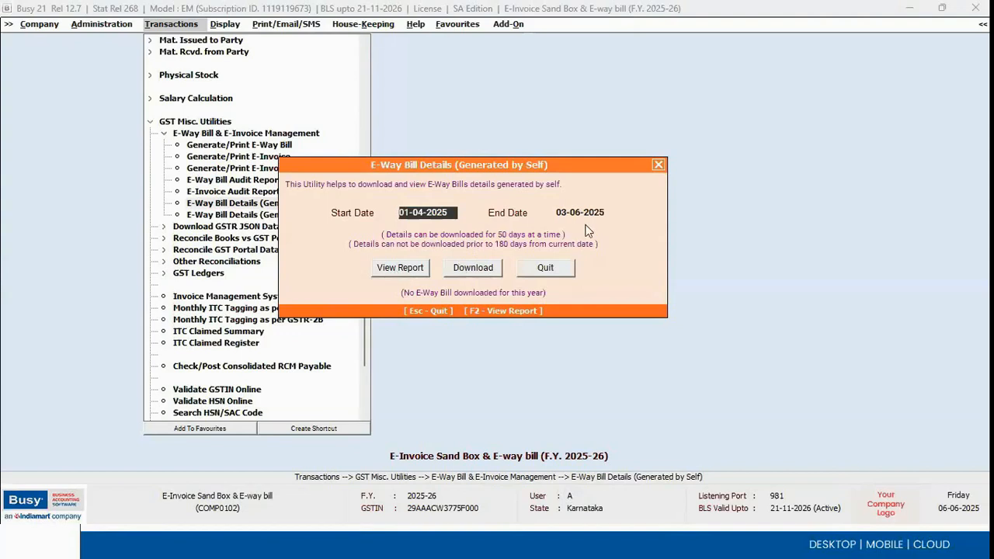
key(Escape)
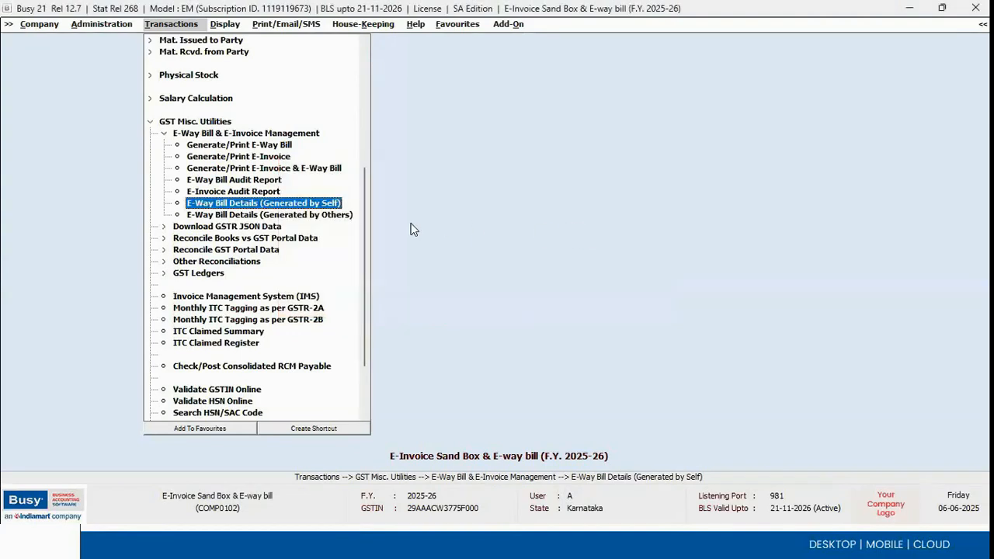
click(338, 218)
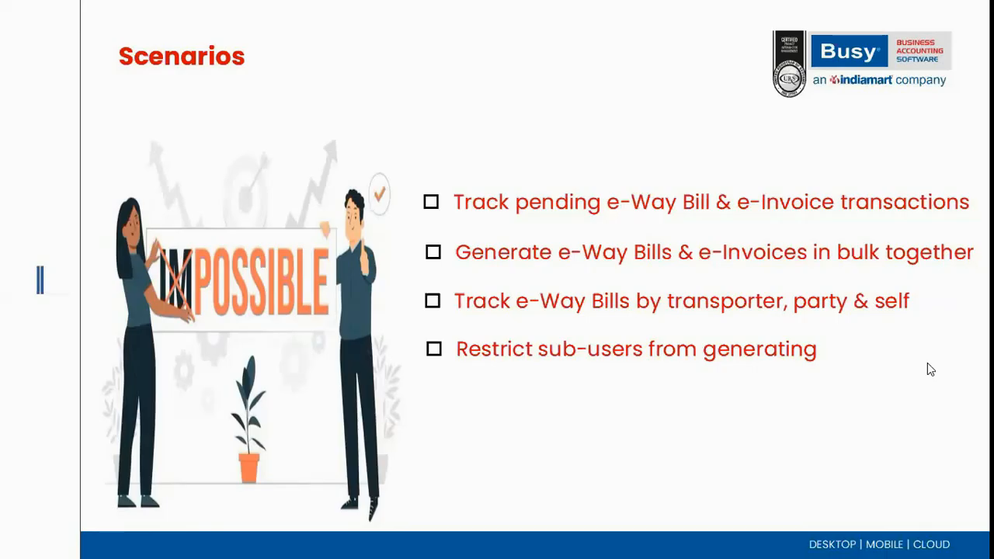
Switch to Busy and open the E-Way Bill configuration from the GST/VAT features and options.
key(alt+Tab)
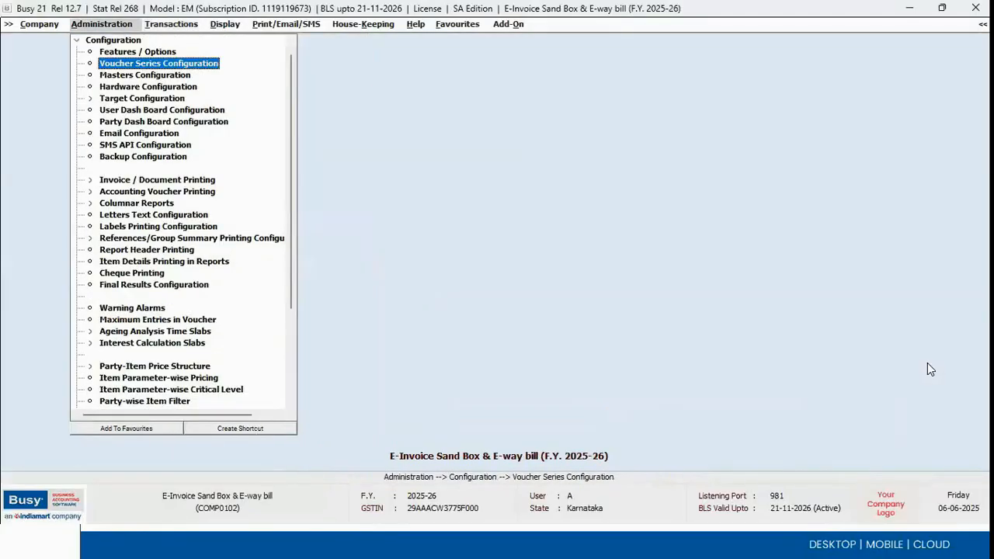
key(Up)
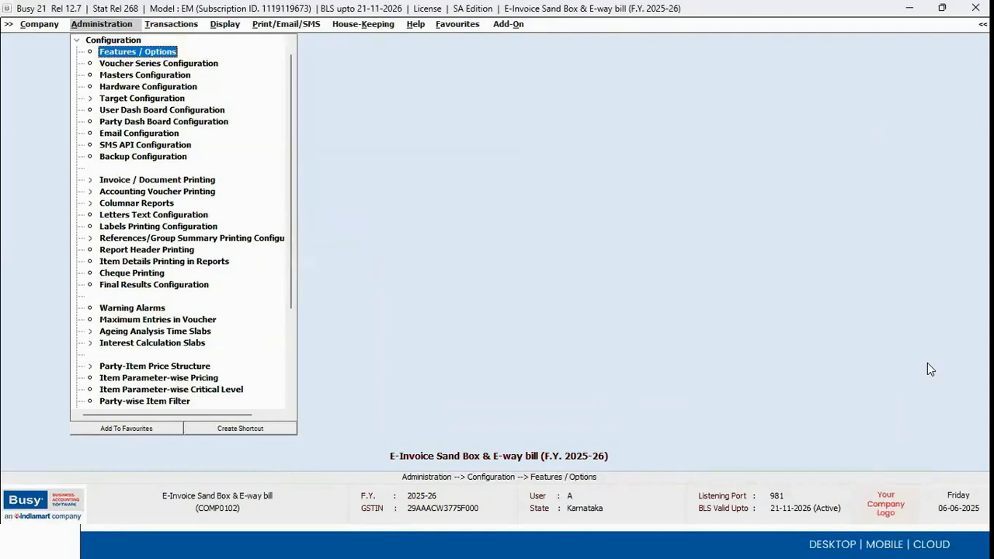
key(Return)
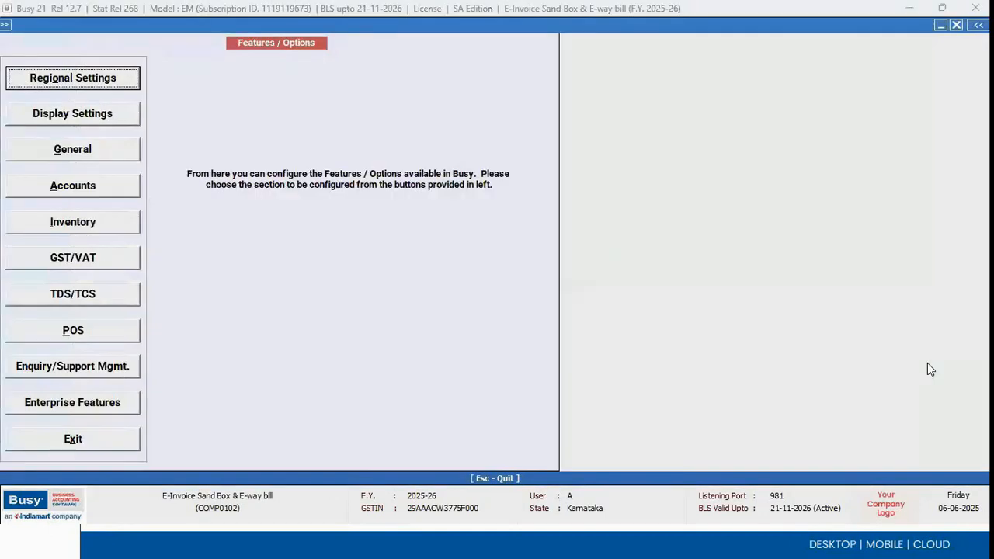
click(107, 250)
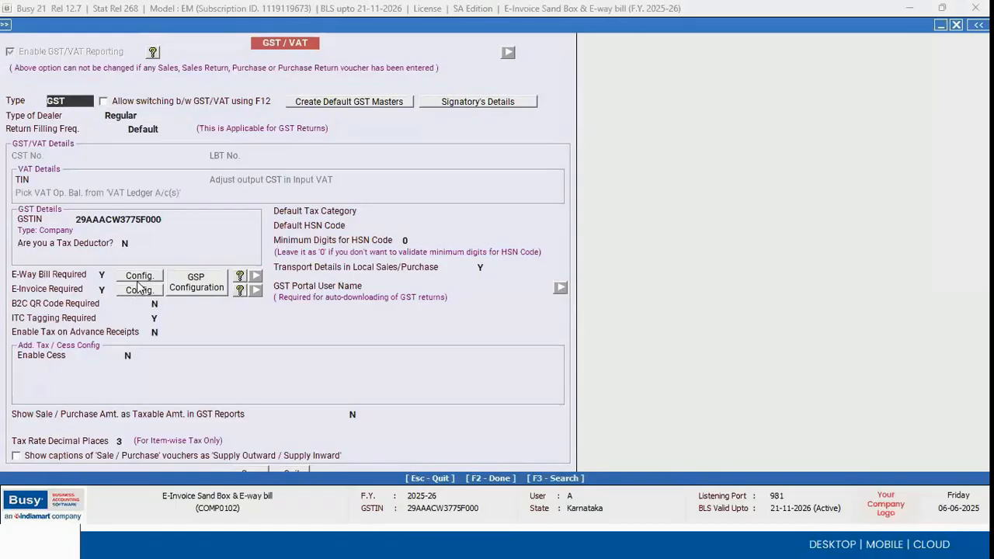
click(138, 278)
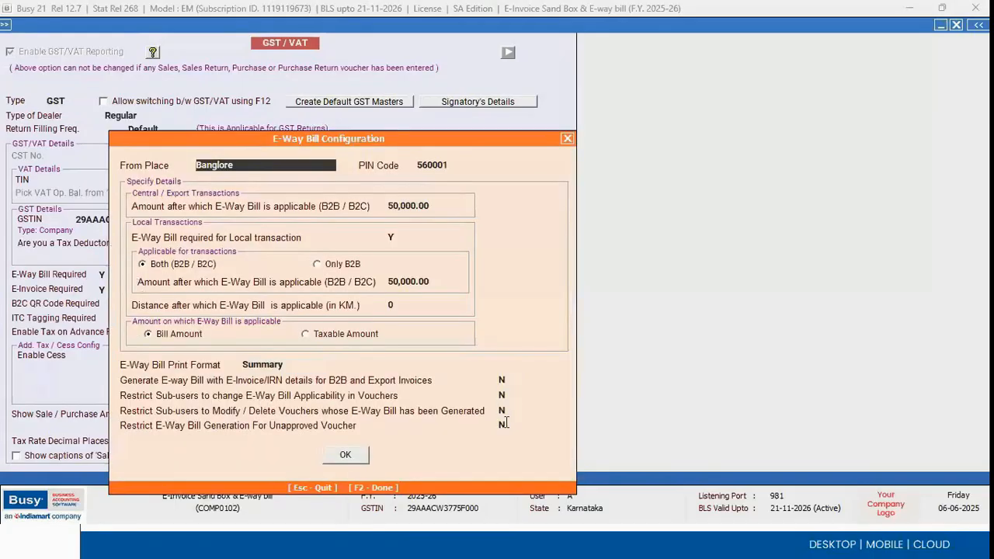
Check the E-Way Bill restrictions for sub-users changing applicability or modifying vouchers, and for generation on unapproved vouchers.
click(503, 397)
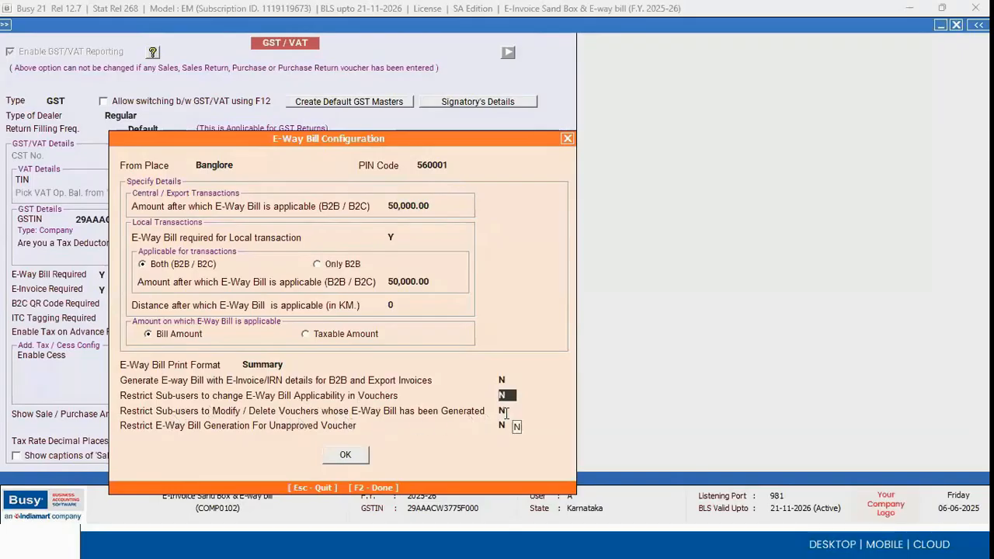
click(505, 410)
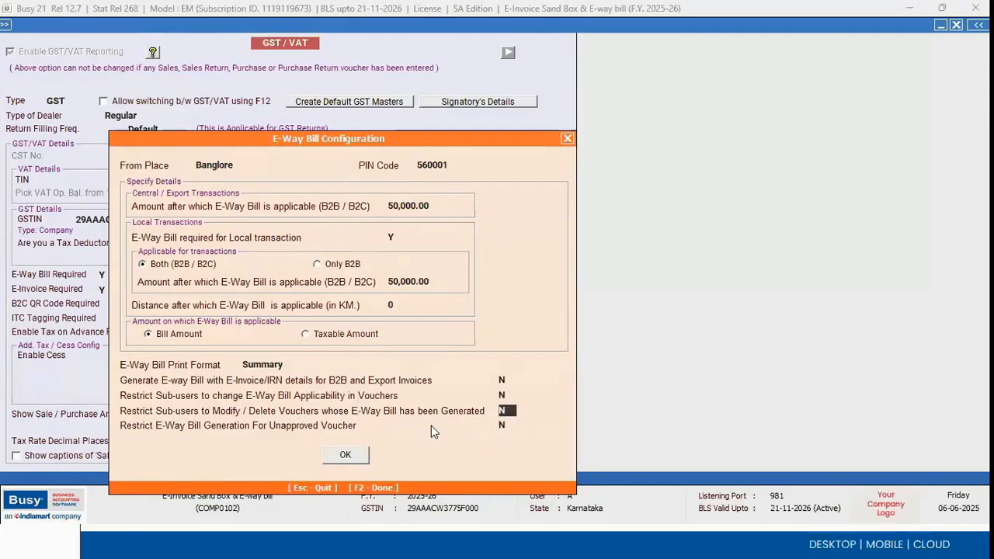
click(504, 425)
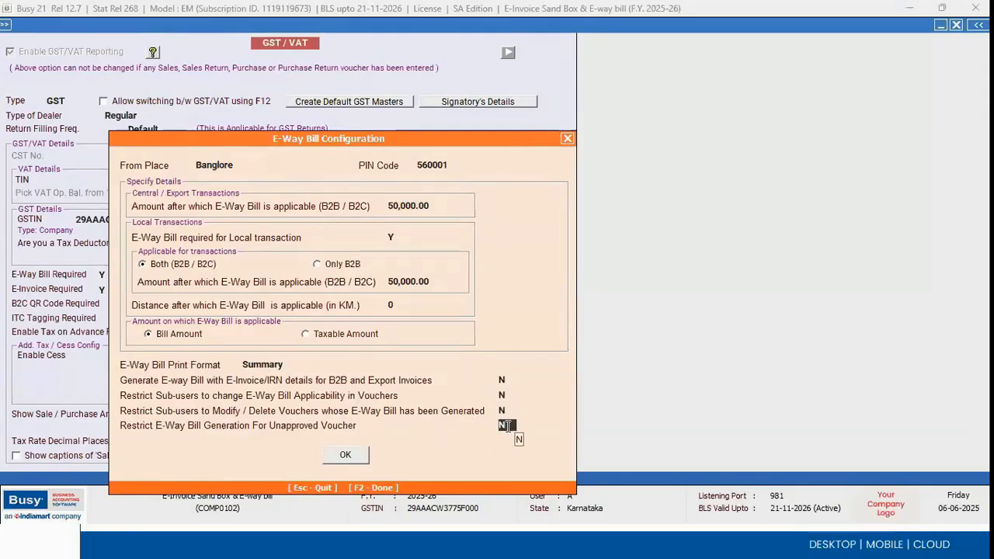
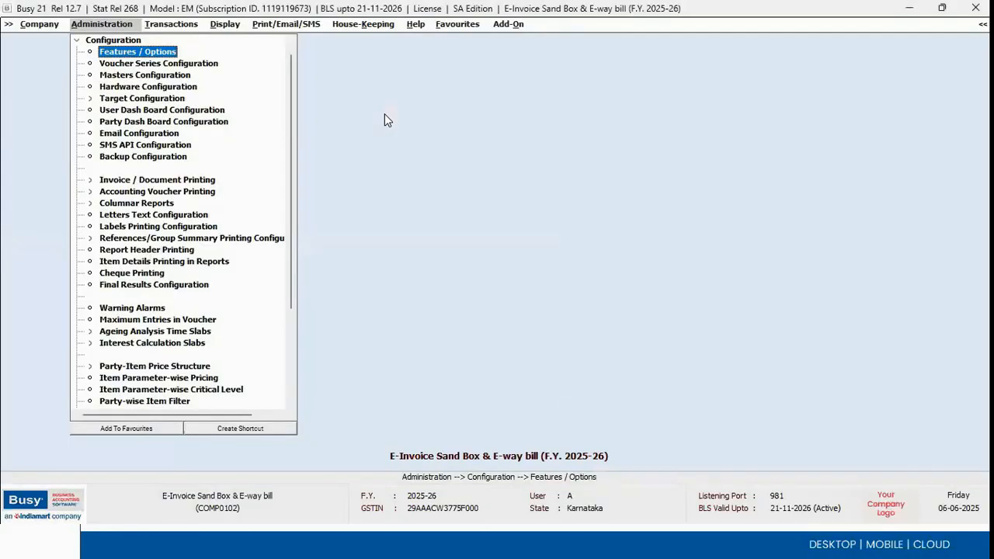
Open the Pcs. unit master for modification.
key(Up)
key(Right)
key(Down)
key(Down)
key(Down)
key(Down)
key(Down)
key(Down)
key(Down)
key(Down)
key(Down)
key(Down)
key(Down)
key(Down)
key(Down)
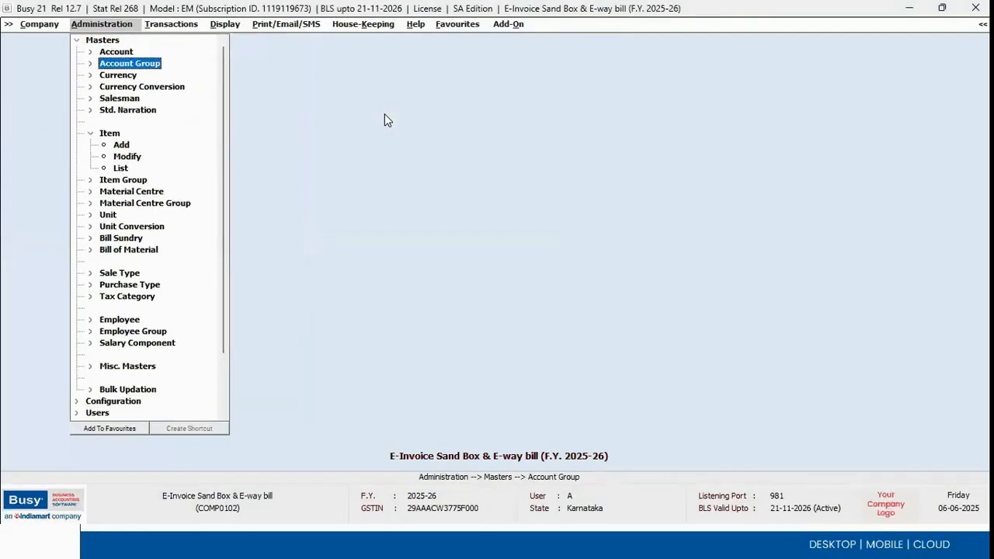
key(Right)
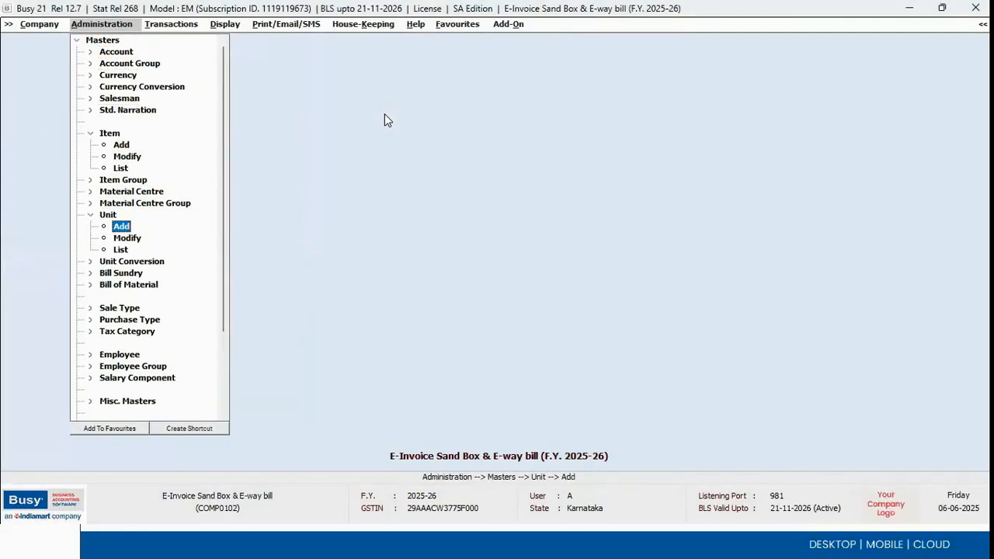
key(Down)
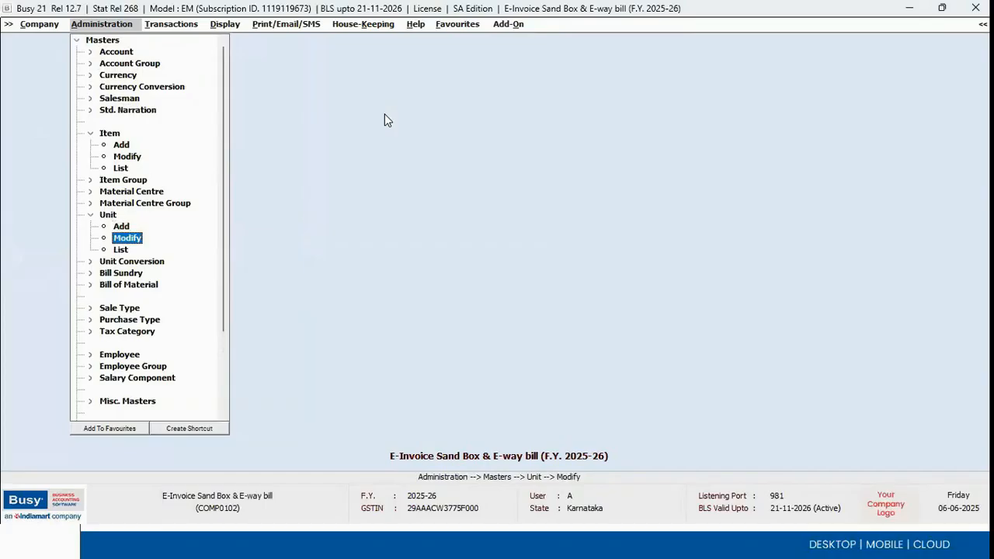
key(Return)
key(Down)
key(Down)
key(Down)
key(Down)
key(Down)
key(Down)
key(Down)
key(Down)
key(Down)
key(Down)
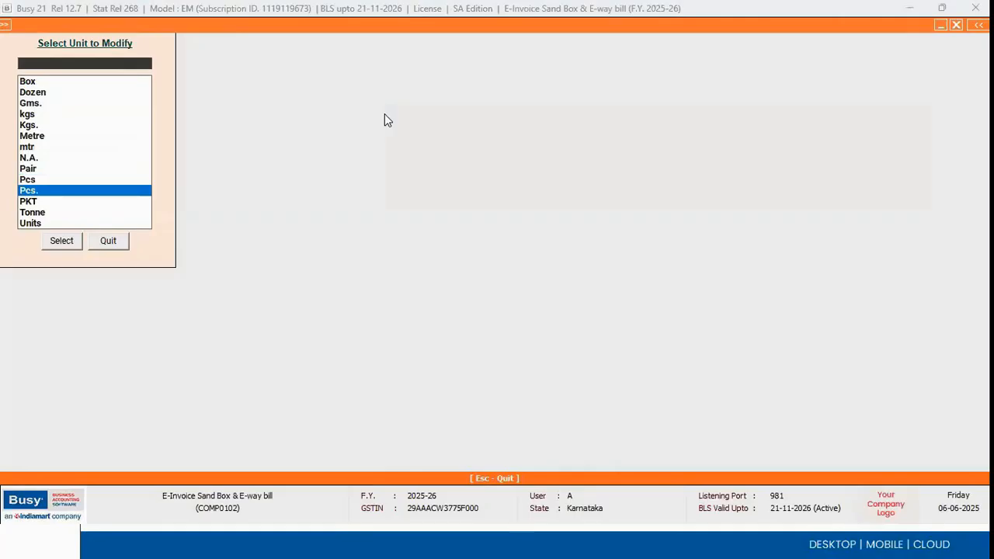
key(Return)
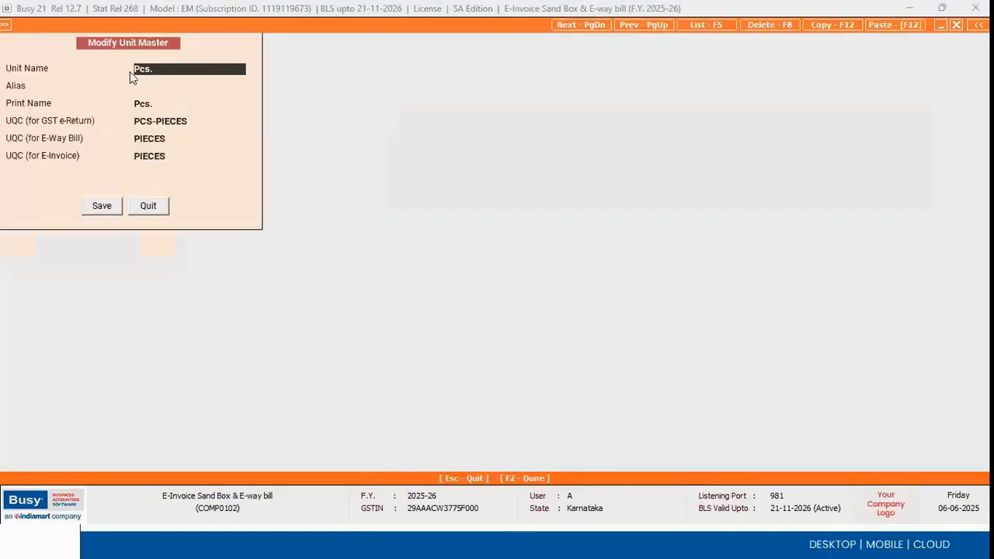
Clear the E-Way Bill UQC of the Pcs. unit to view its options, and return to the unit name.
click(193, 140)
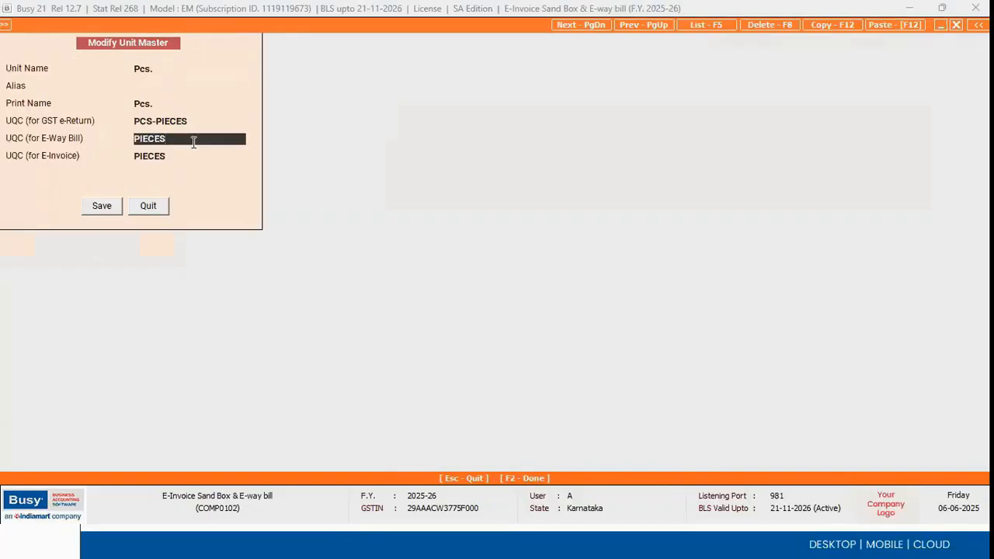
key(BackSpace)
key(BackSpace)
key(BackSpace)
key(BackSpace)
key(BackSpace)
key(BackSpace)
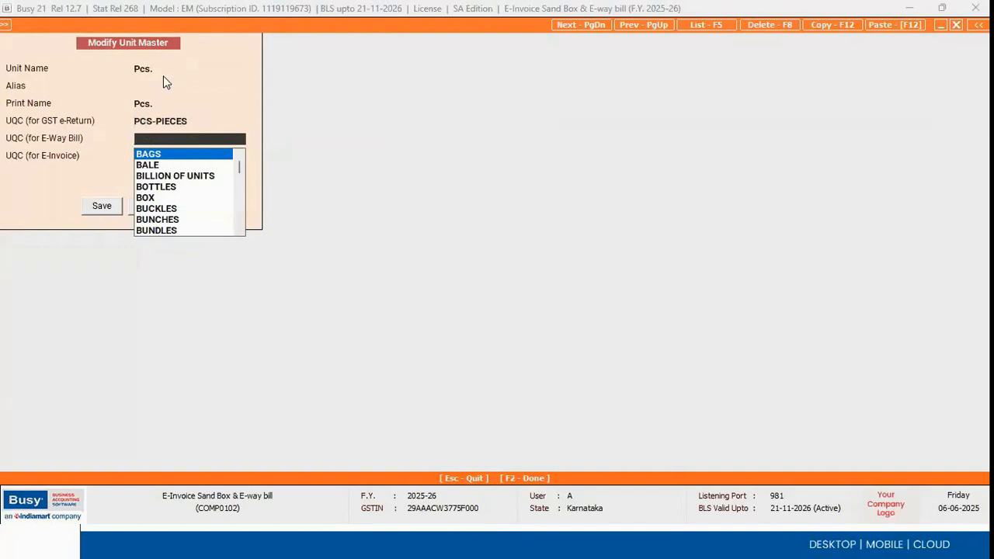
click(132, 70)
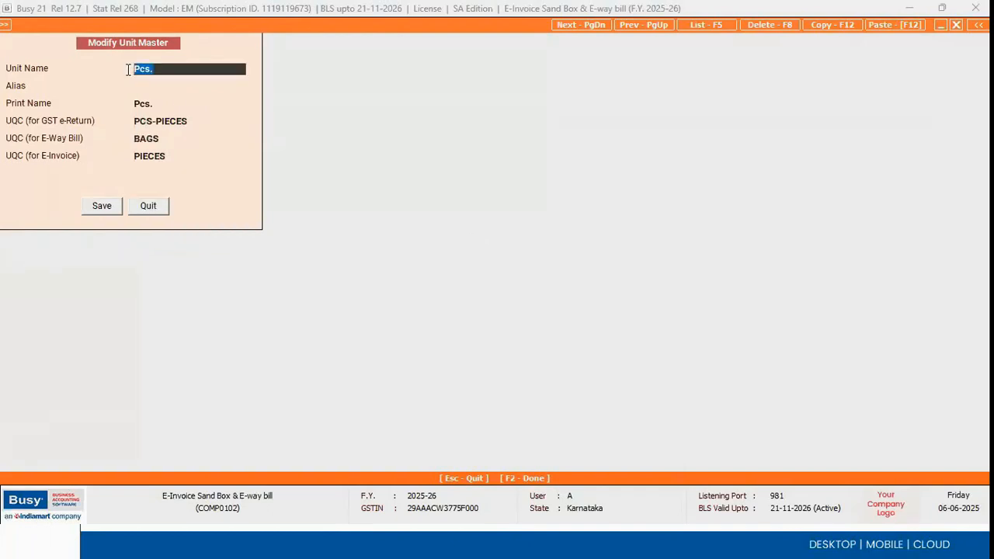
Open the Bagguase Board item master for modification while the unit master is still open.
click(5, 24)
click(40, 36)
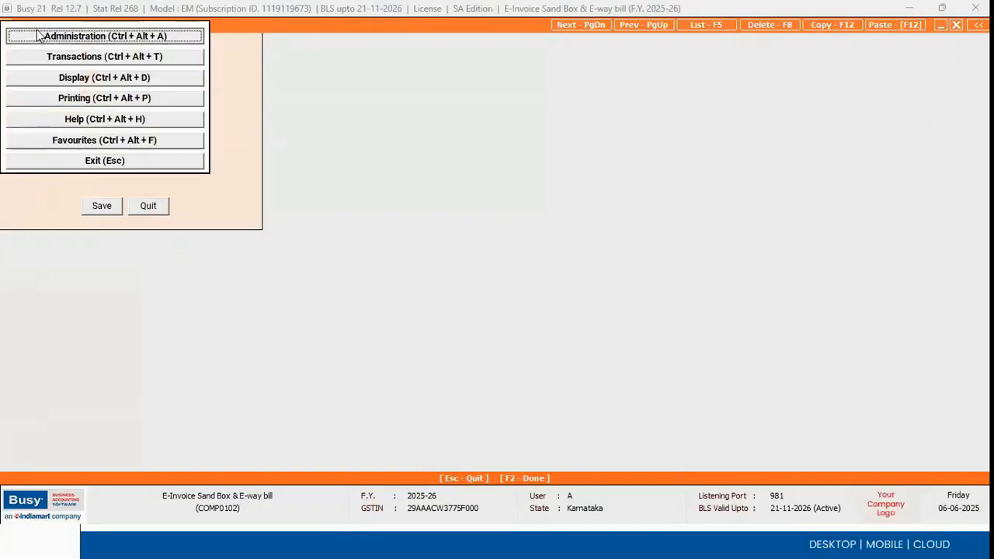
key(Up)
key(Up)
key(Up)
key(Up)
key(Up)
key(Up)
key(Up)
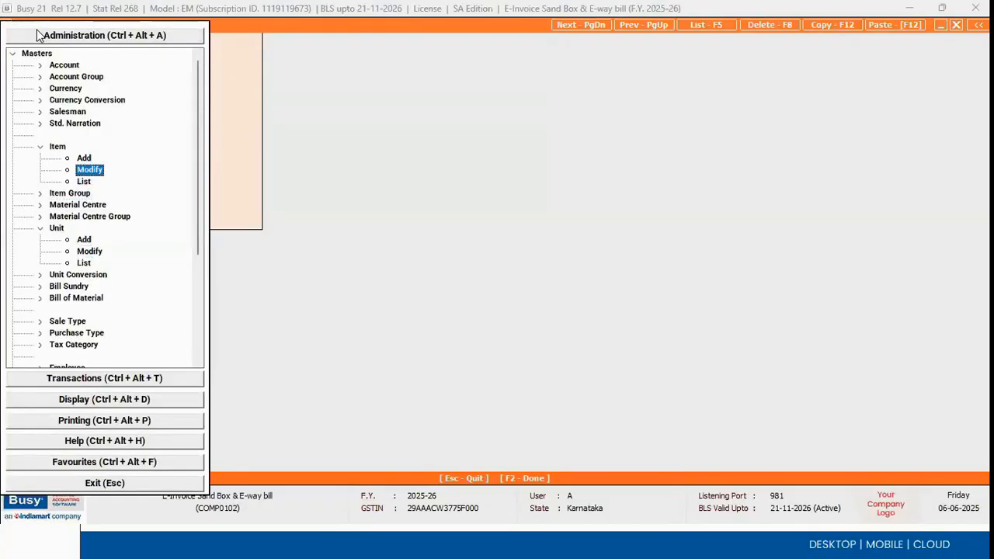
key(Return)
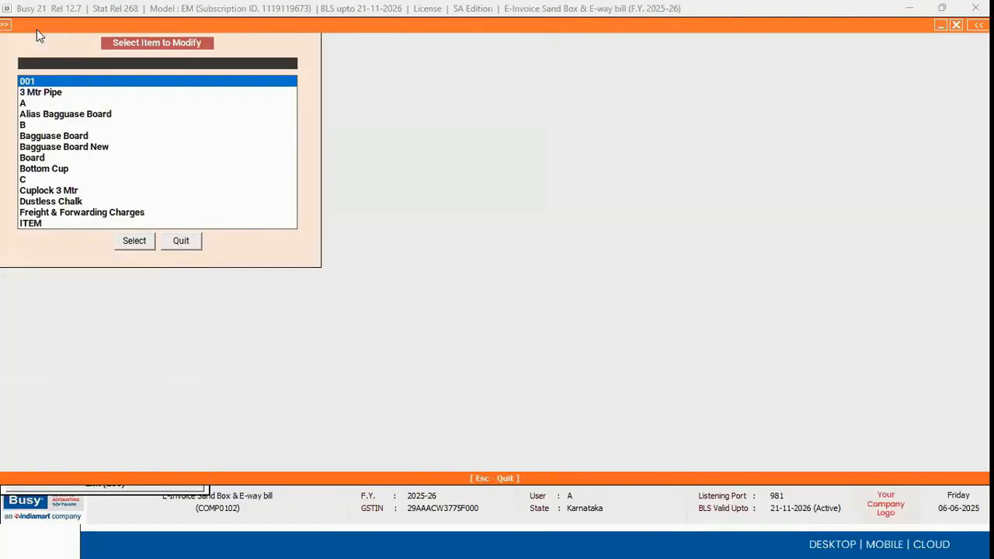
text(ba)
key(Return)
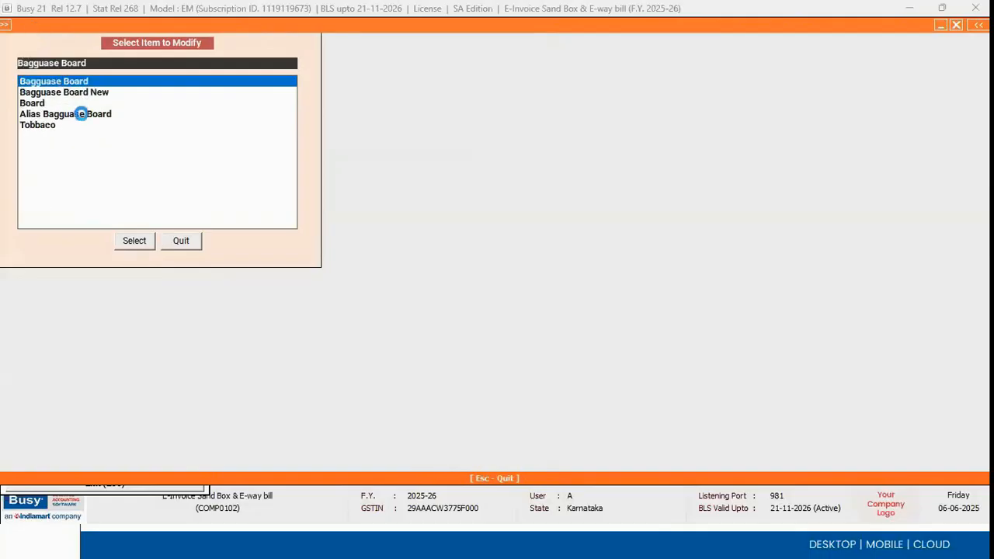
Open the Pcs. unit master from the item's main unit and check its UQC for E-Way Bill and E-Invoice.
click(92, 131)
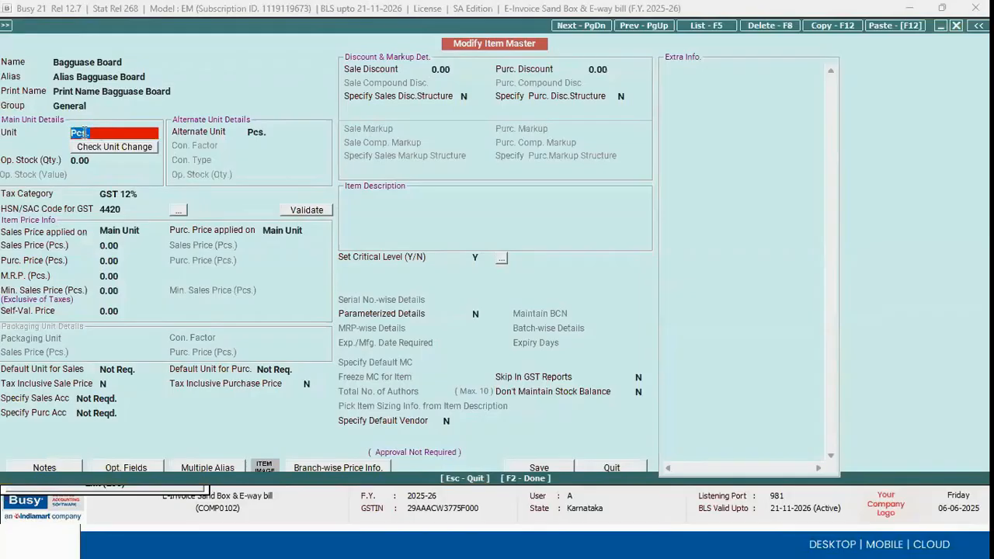
click(84, 131)
double_click(84, 132)
click(178, 137)
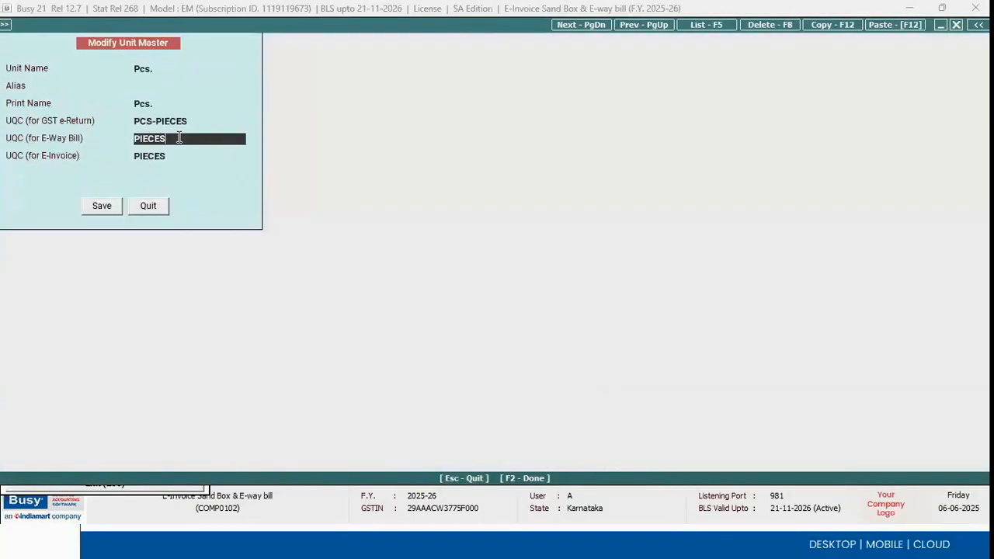
double_click(178, 138)
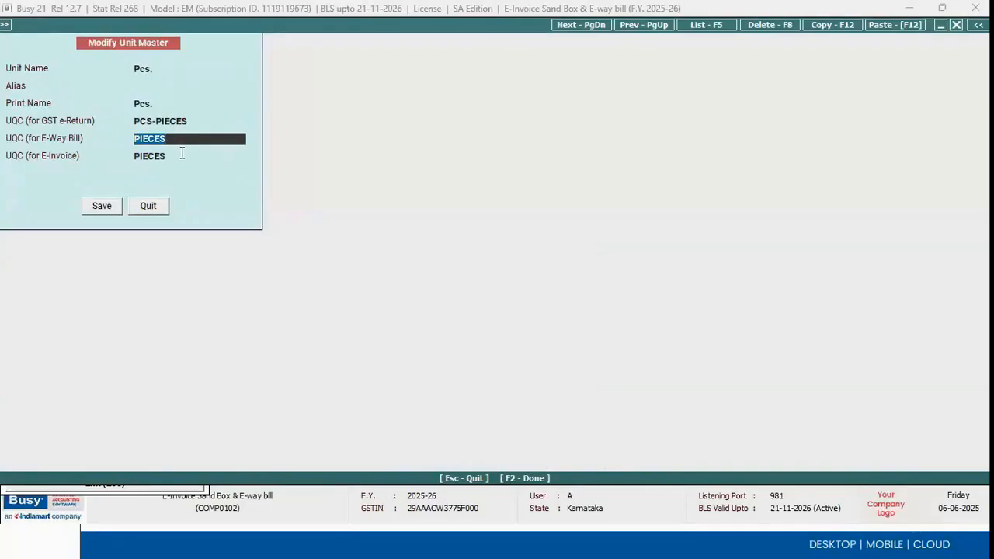
drag(182, 153, 129, 155)
Browse the E-Way Bill UQC options, choose PIECES, and return to the item master without saving the unit.
click(169, 143)
key(BackSpace)
key(BackSpace)
key(BackSpace)
key(BackSpace)
key(BackSpace)
key(BackSpace)
key(Down)
key(Down)
key(Down)
key(Down)
key(Down)
key(Down)
key(Down)
key(Down)
key(Down)
key(Down)
key(Down)
key(Down)
key(Down)
key(Down)
key(Down)
key(Down)
key(Down)
key(Down)
key(Down)
key(Down)
key(Down)
key(Down)
key(Down)
key(Down)
key(Down)
key(Down)
key(Down)
key(Down)
key(Down)
key(Down)
text(pi)
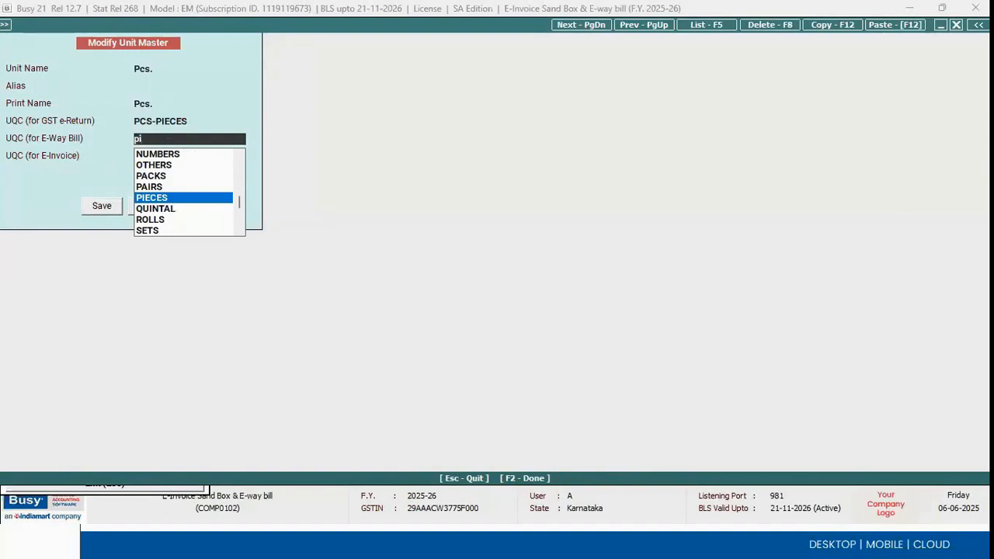
key(Return)
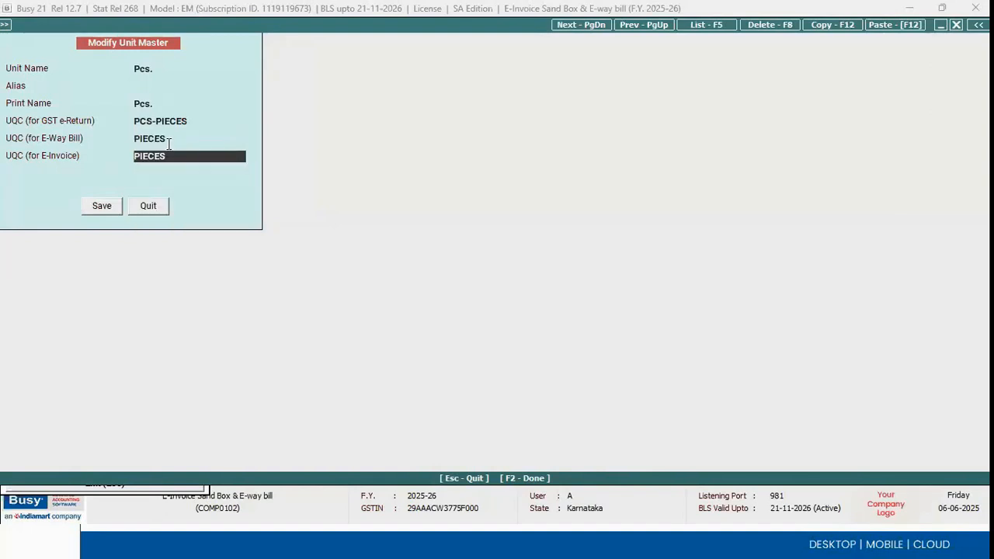
key(Escape)
key(Return)
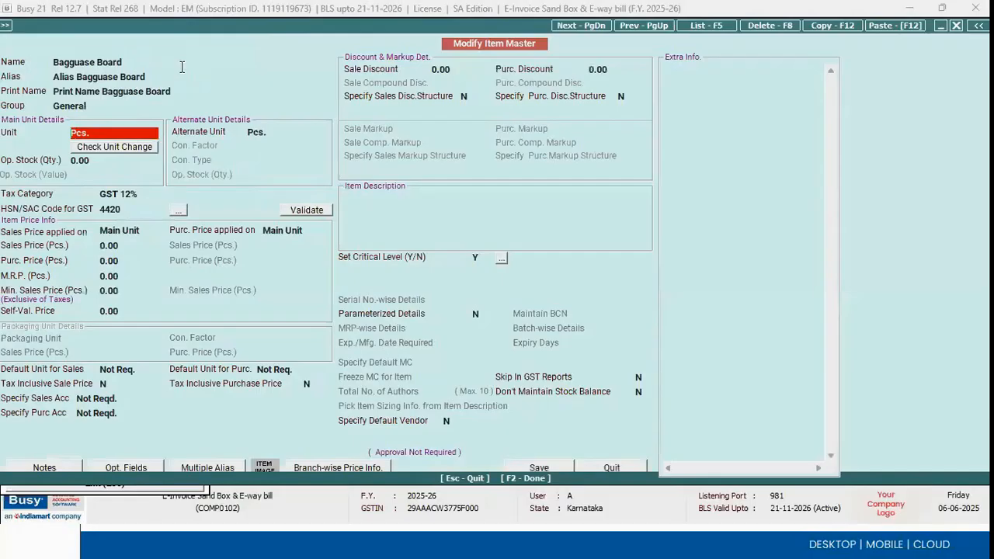
Close the Bagguase Board item master and open the Tonne unit master for modification.
key(Escape)
key(Return)
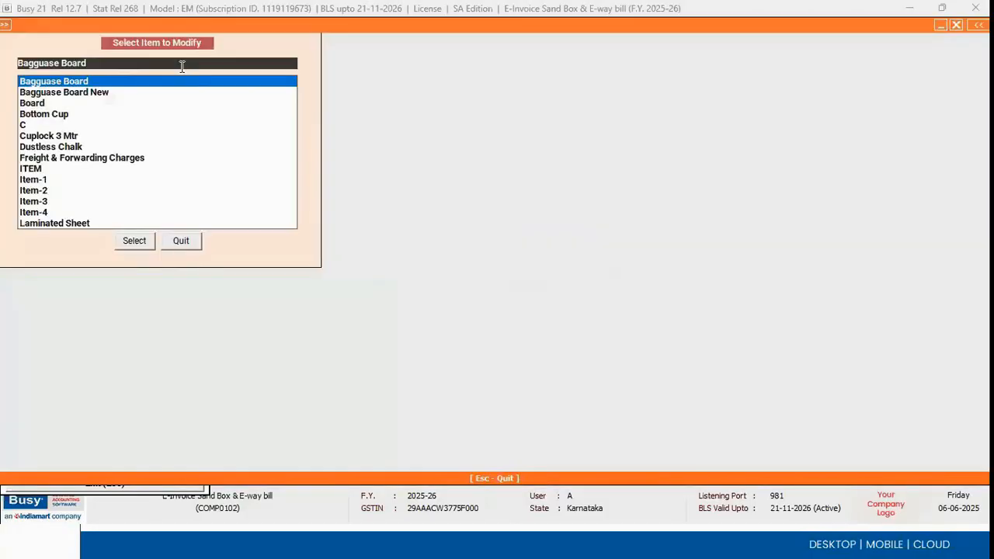
key(Escape)
key(Escape)
key(Down)
key(Down)
key(Down)
key(Down)
key(Down)
key(Down)
key(Return)
key(Down)
key(Down)
key(Return)
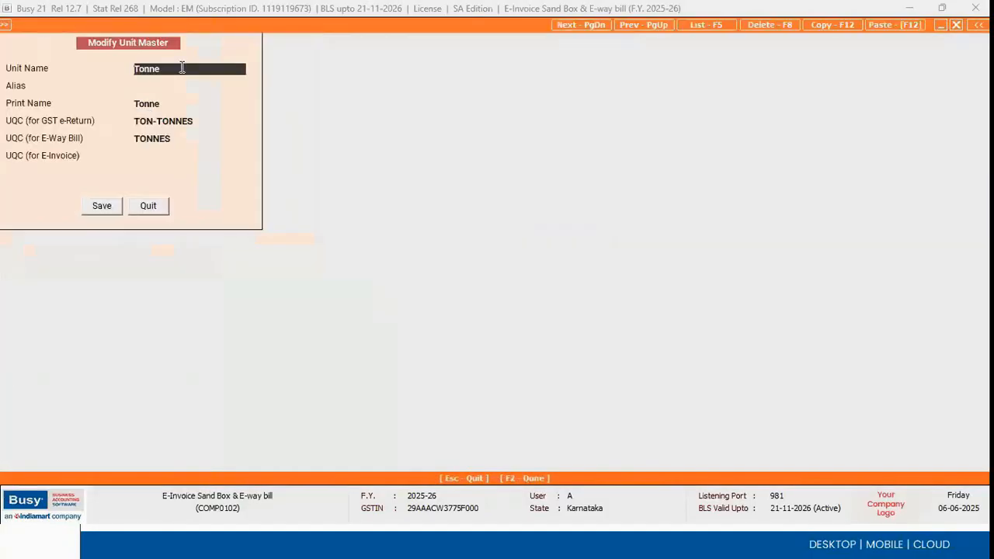
Review the Tonne unit's E-Way Bill UQC and its options, and close the unit master without saving.
click(179, 138)
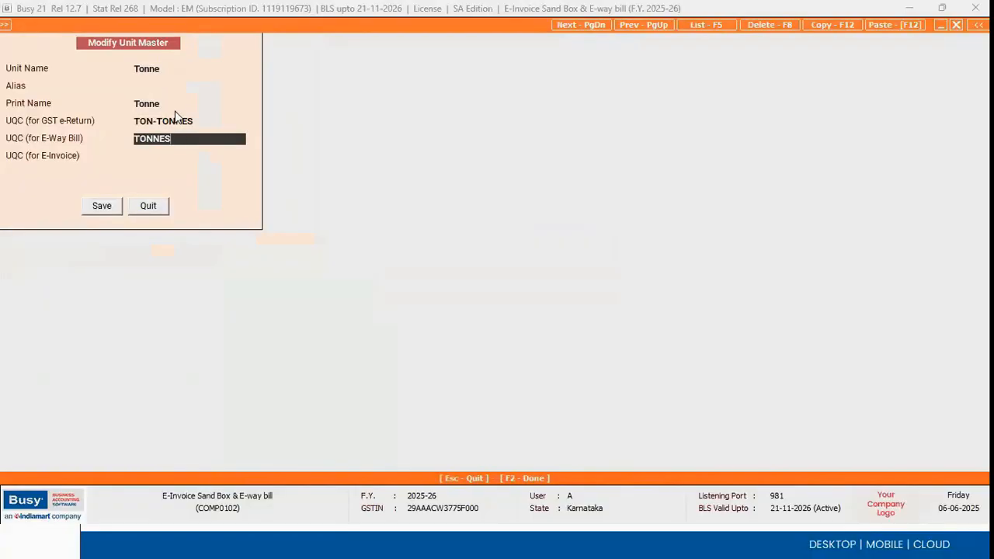
click(169, 70)
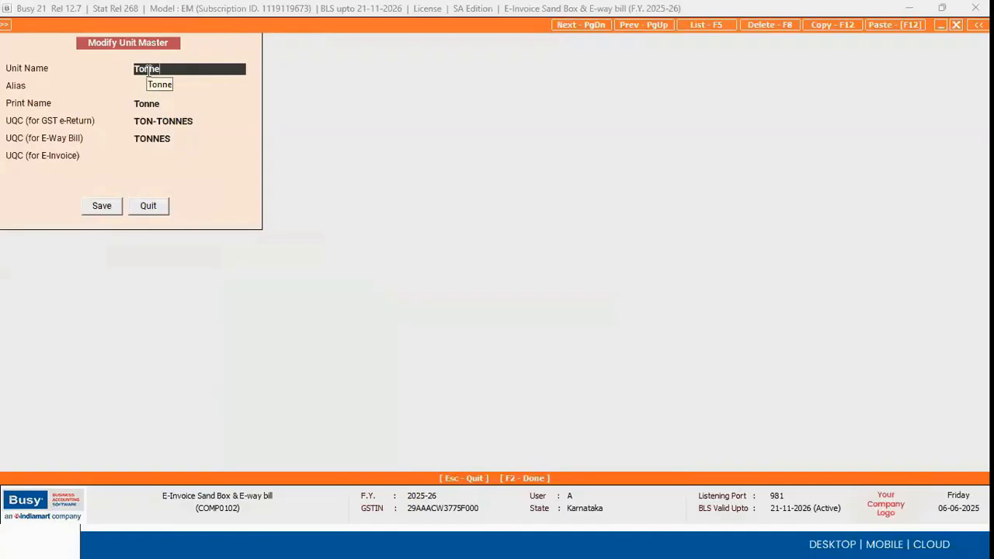
click(181, 137)
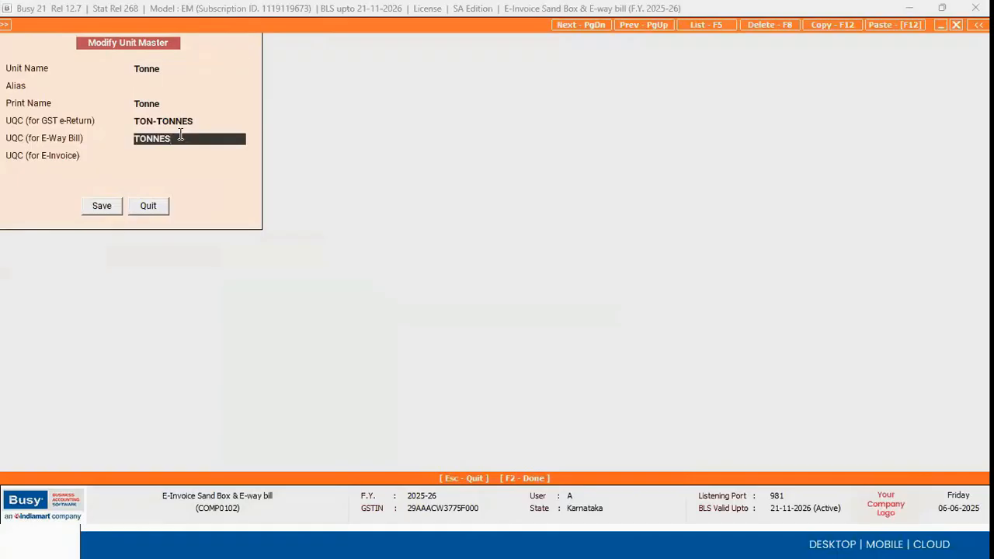
click(180, 136)
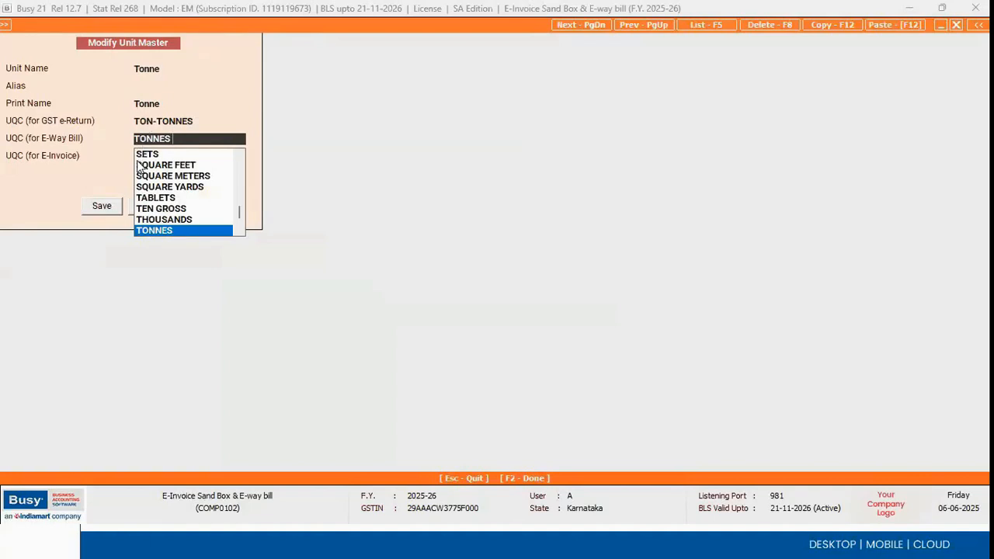
key(Return)
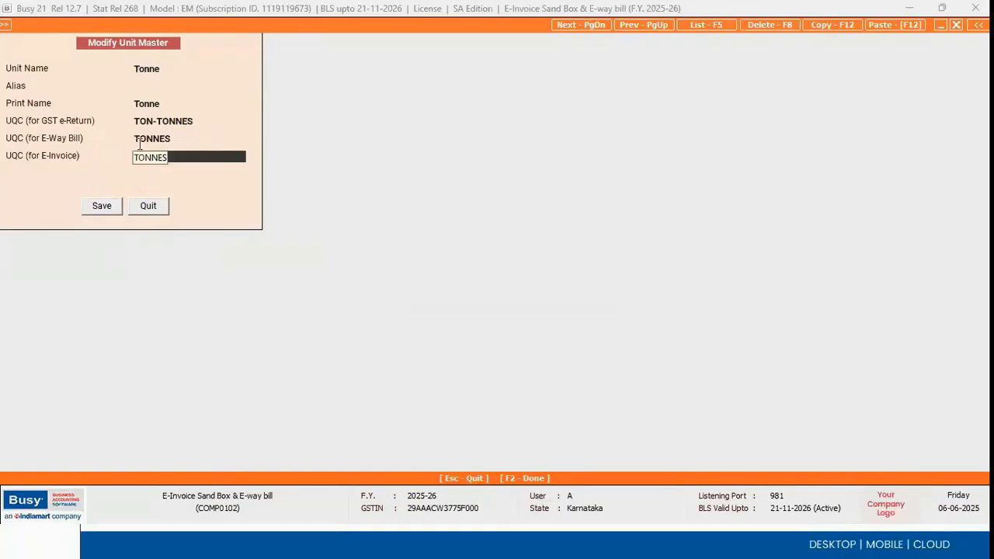
key(Escape)
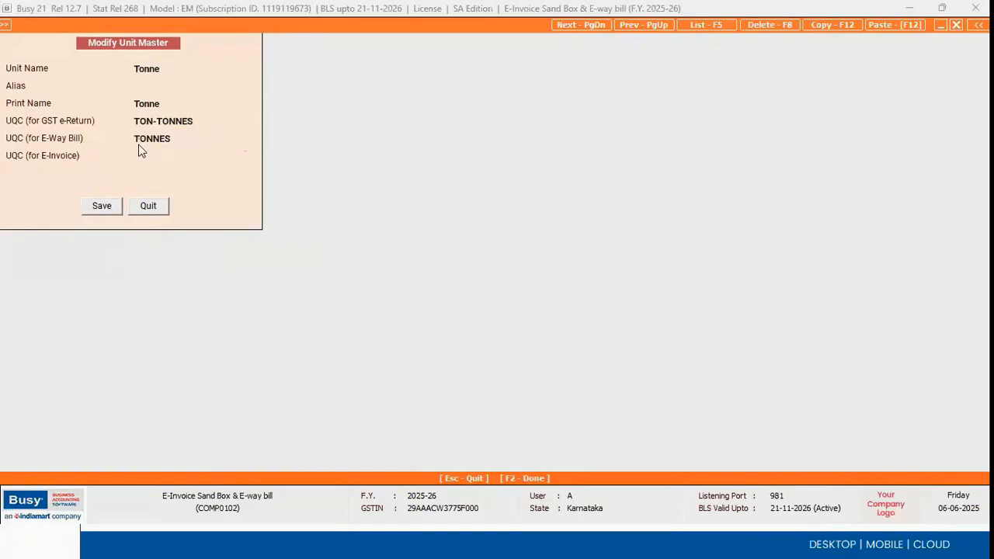
key(Escape)
Switch to the WPS Presentation slide show and advance to the full Case 3 slide about the HSN code error.
key(alt+Tab)
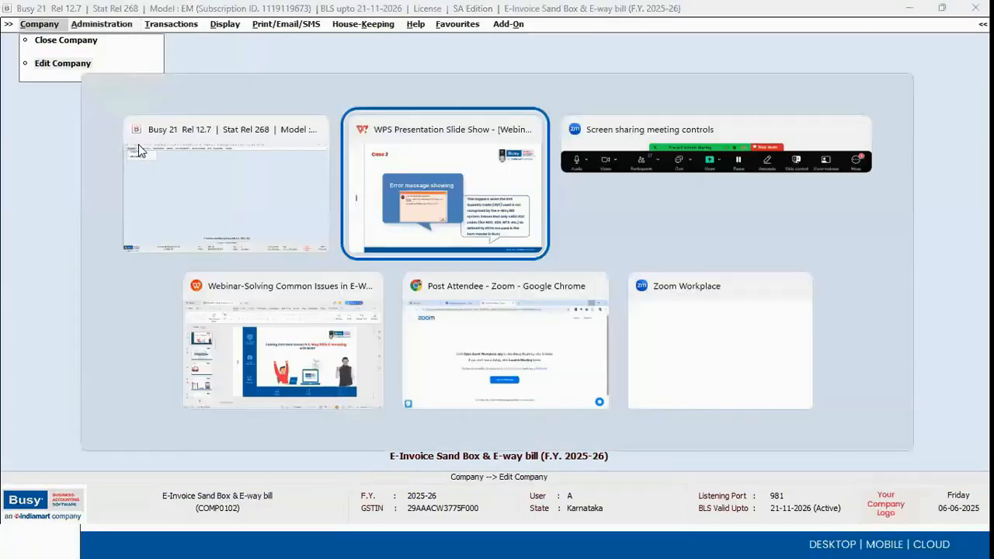
click(498, 227)
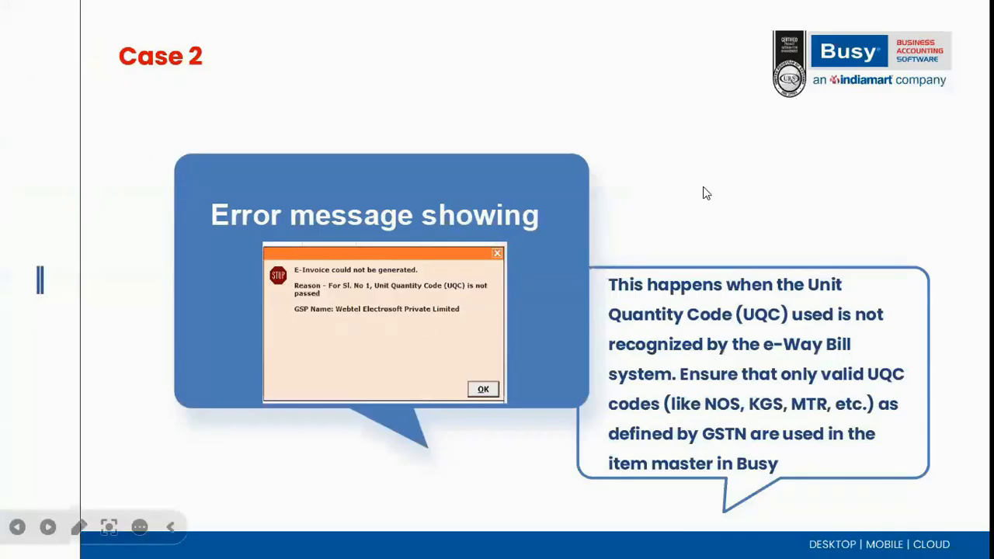
key(Right)
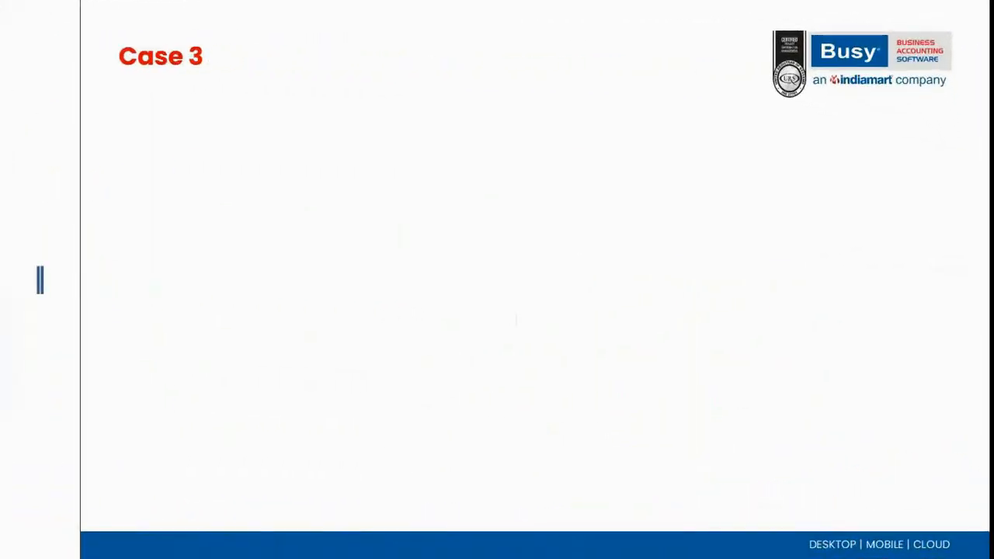
key(Right)
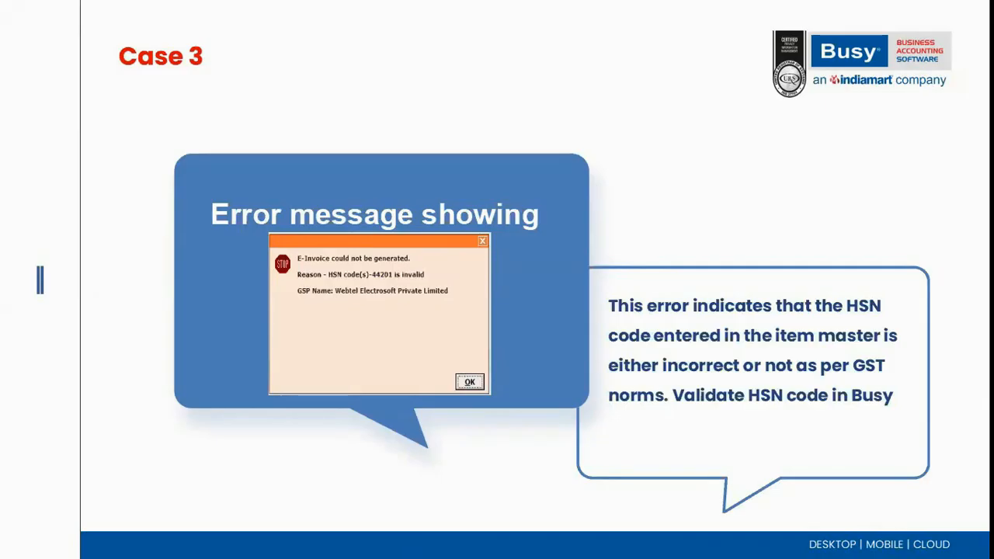
Switch back to Busy and open the item master named ITEM for modification.
key(alt+Tab)
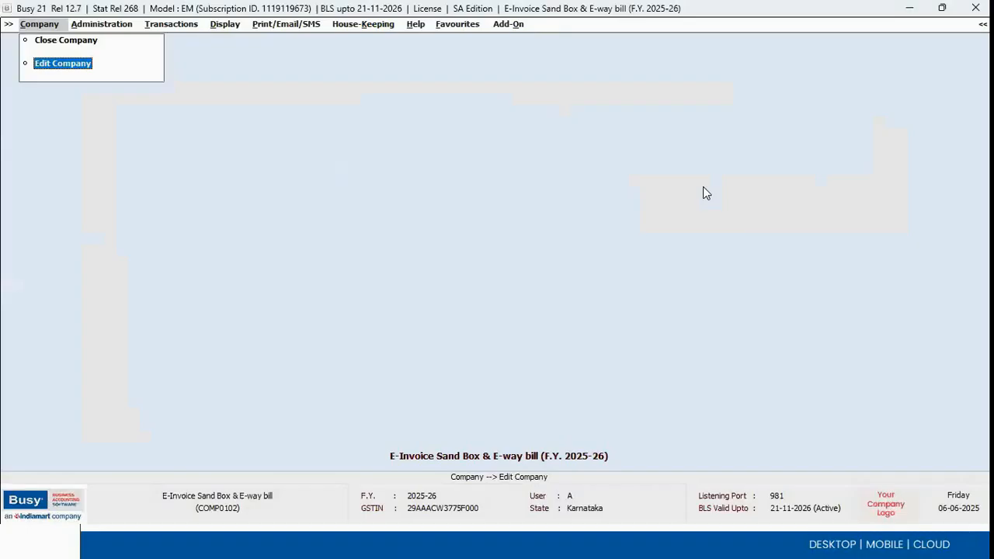
key(Right)
key(Up)
key(Up)
key(Up)
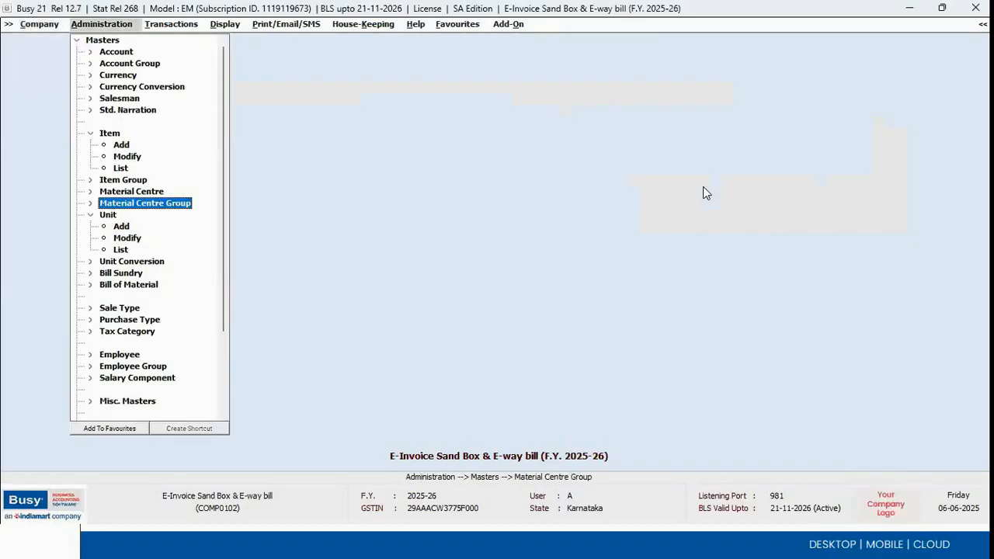
key(Up)
key(Up)
key(Up)
key(Up)
key(Return)
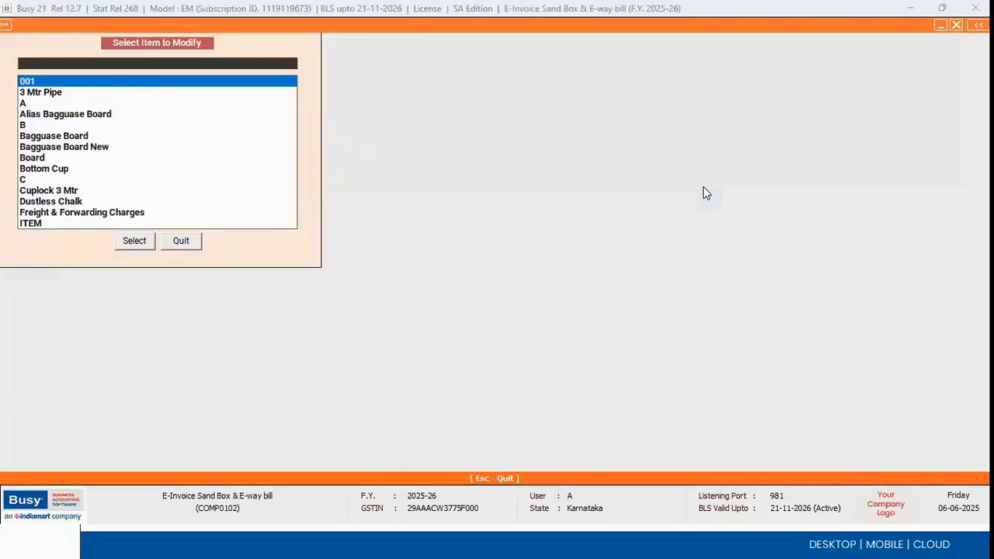
text(ba)
key(BackSpace)
key(BackSpace)
text(item)
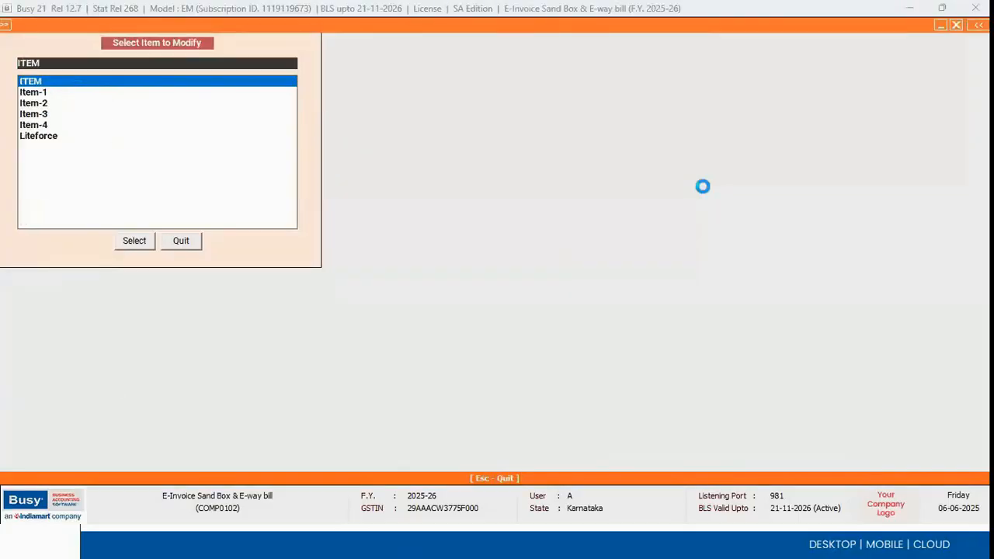
key(Return)
Validate the HSN/SAC code of ITEM online, and close the item master without changes.
click(132, 210)
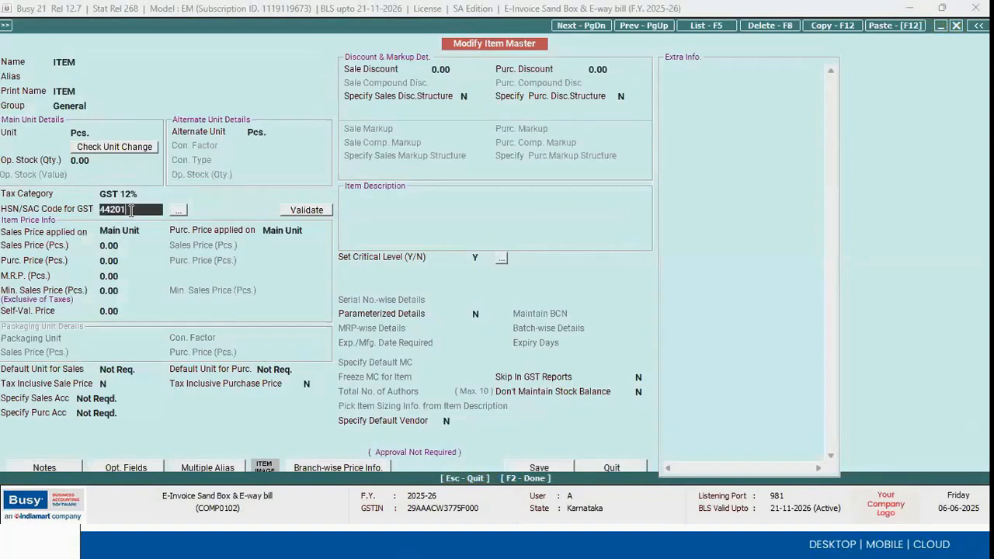
click(303, 210)
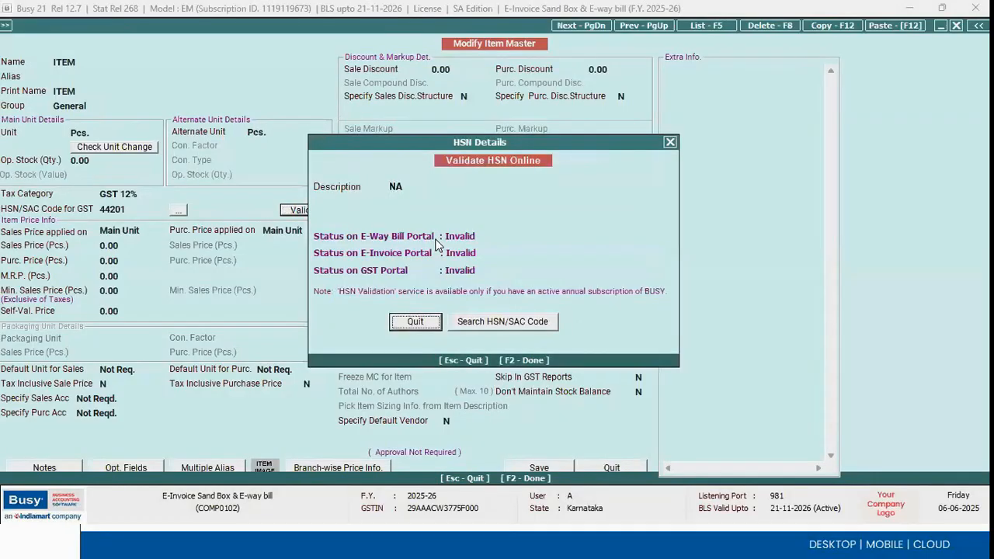
key(Escape)
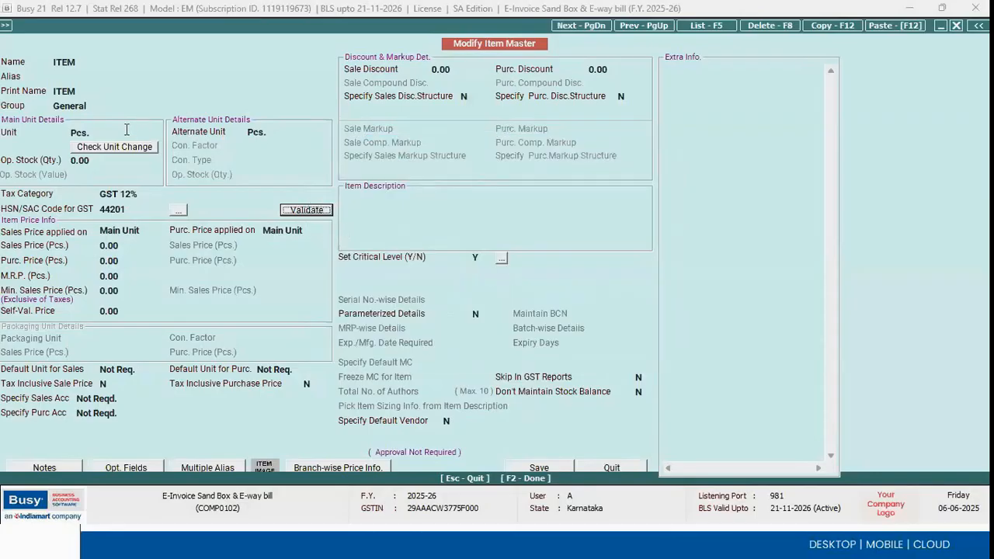
key(Escape)
Open the Global Marketing sales voucher for ITEM dated 03-06-2025 from the list of sales vouchers.
key(Right)
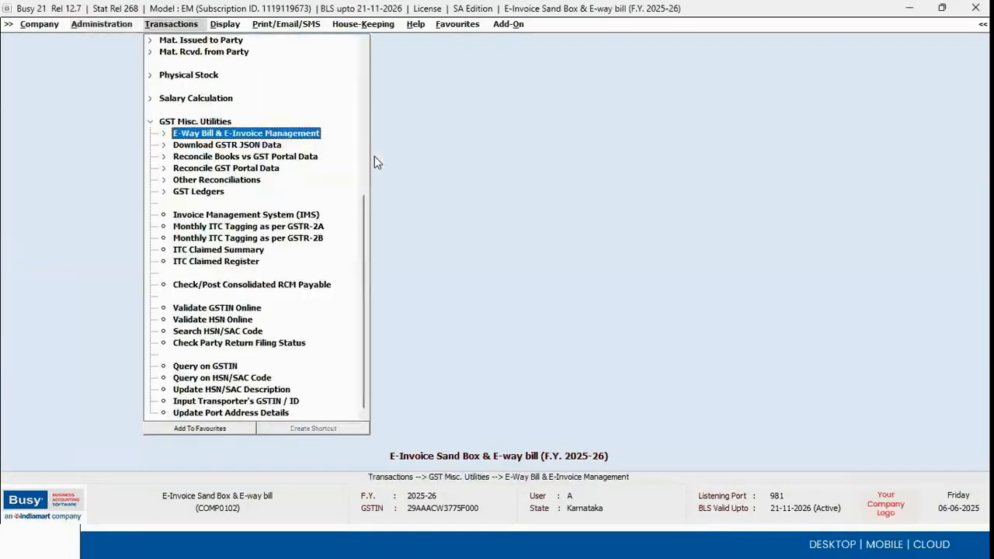
key(Escape)
key(Up)
key(Up)
key(Up)
key(Up)
key(Up)
key(Up)
key(Up)
key(Up)
key(Up)
key(Up)
key(Up)
key(Up)
key(Up)
key(Up)
key(Up)
key(Up)
key(Up)
key(Up)
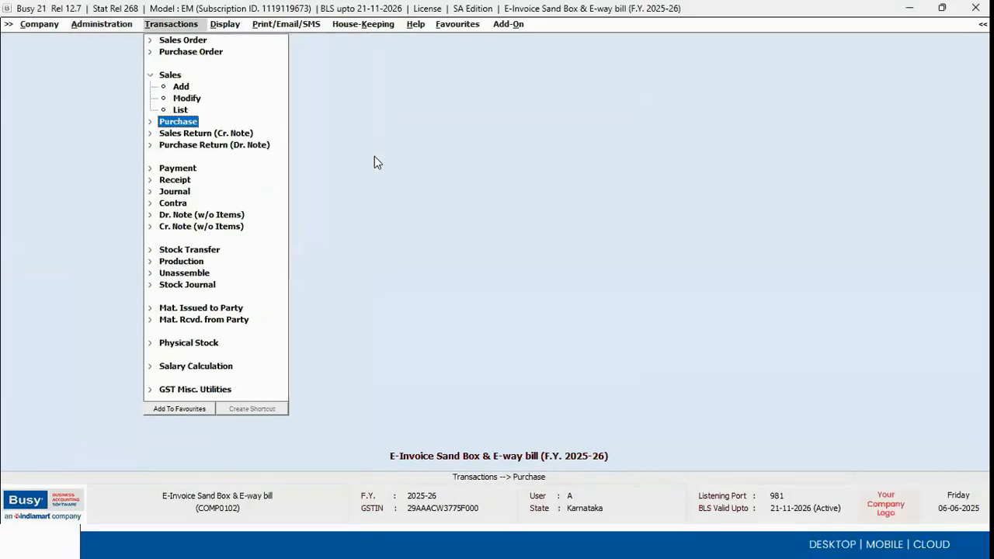
key(Return)
key(Down)
key(Down)
key(Down)
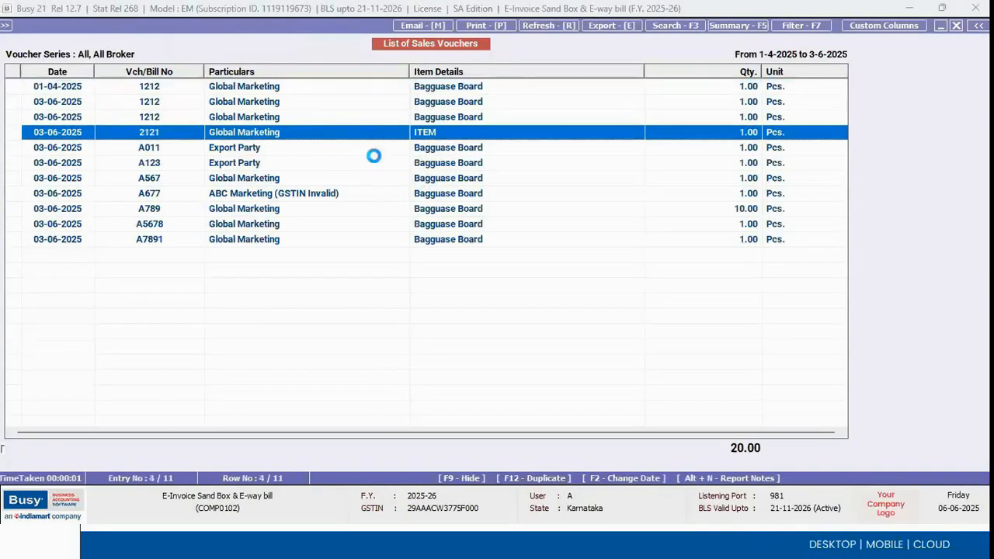
key(Return)
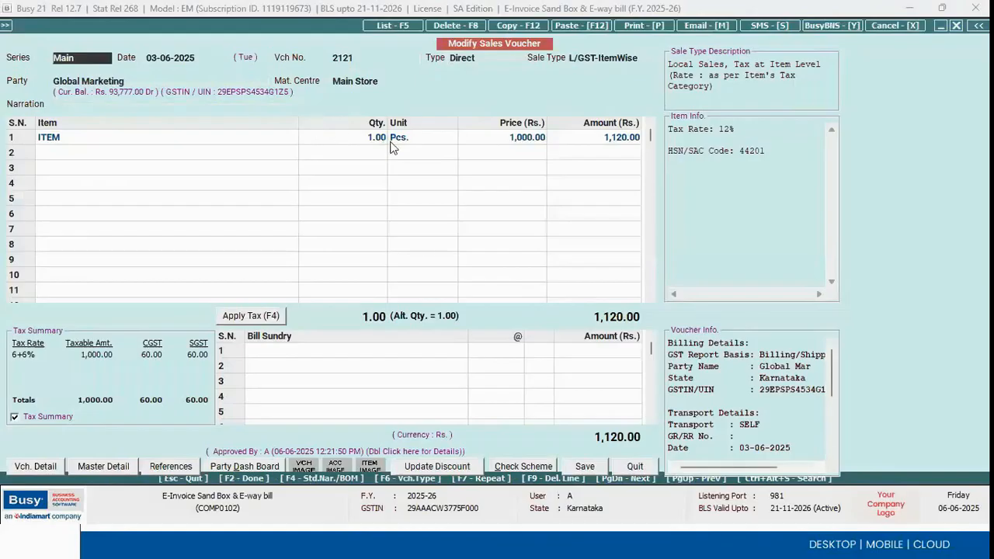
Save the sales voucher again, accepting its existing transport details.
key(Left)
key(Return)
key(Return)
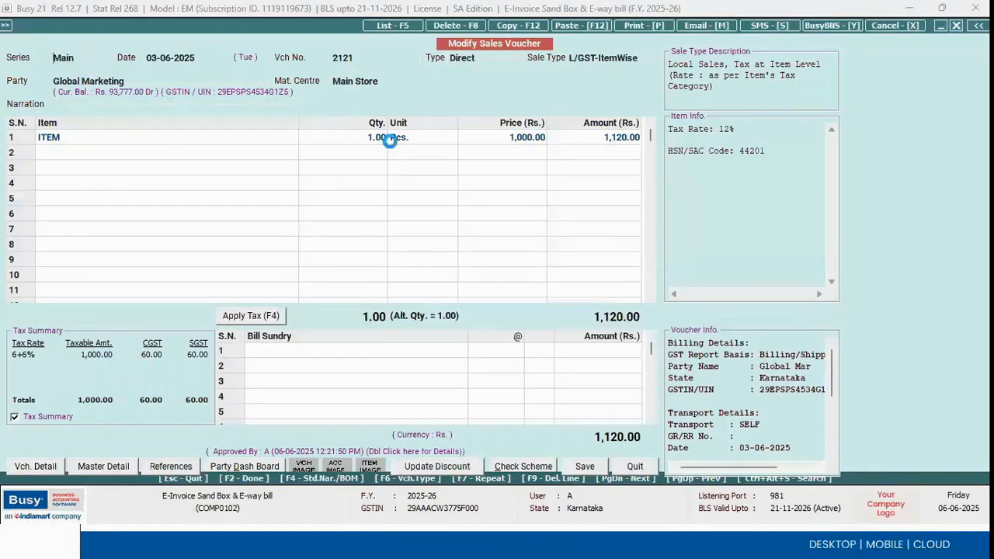
key(F2)
key(Return)
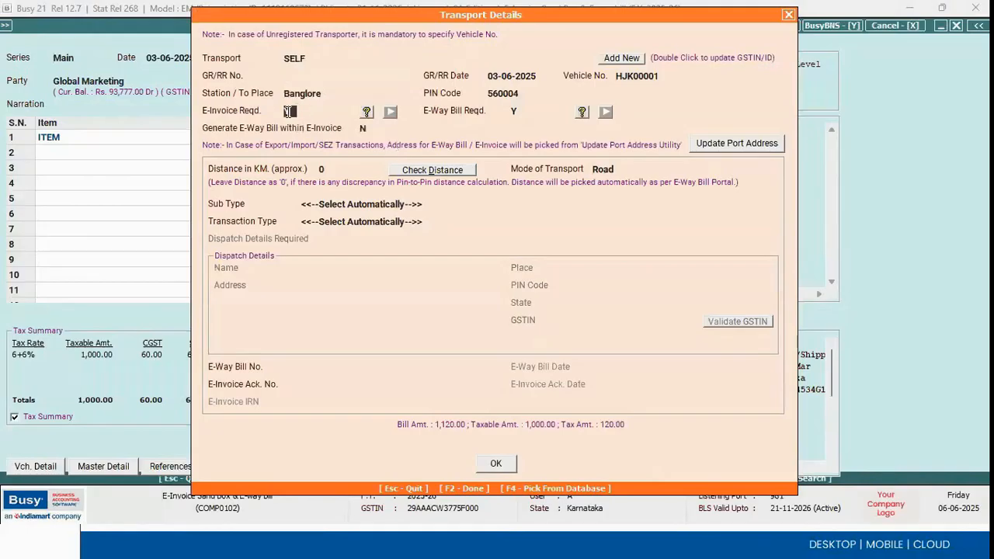
key(F2)
key(Return)
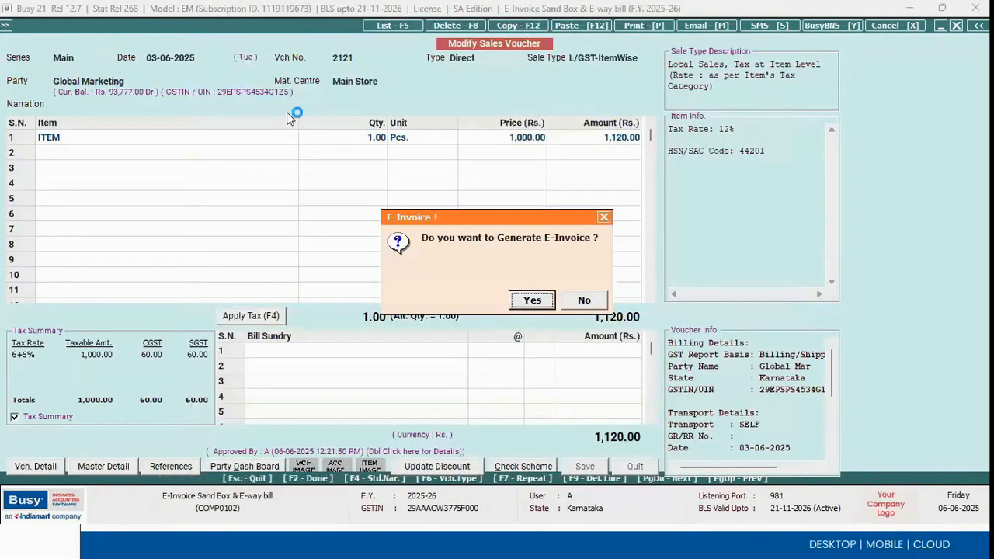
Try to generate the voucher's E-Invoice with the Automatic method and View & Generate E-Invoice, using the sandbox credentials.
key(Return)
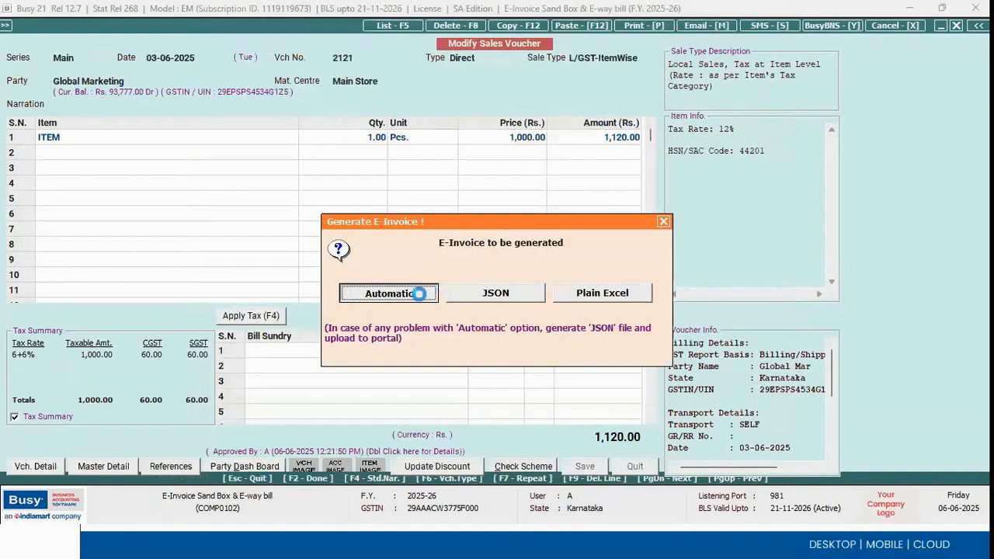
click(419, 293)
click(313, 272)
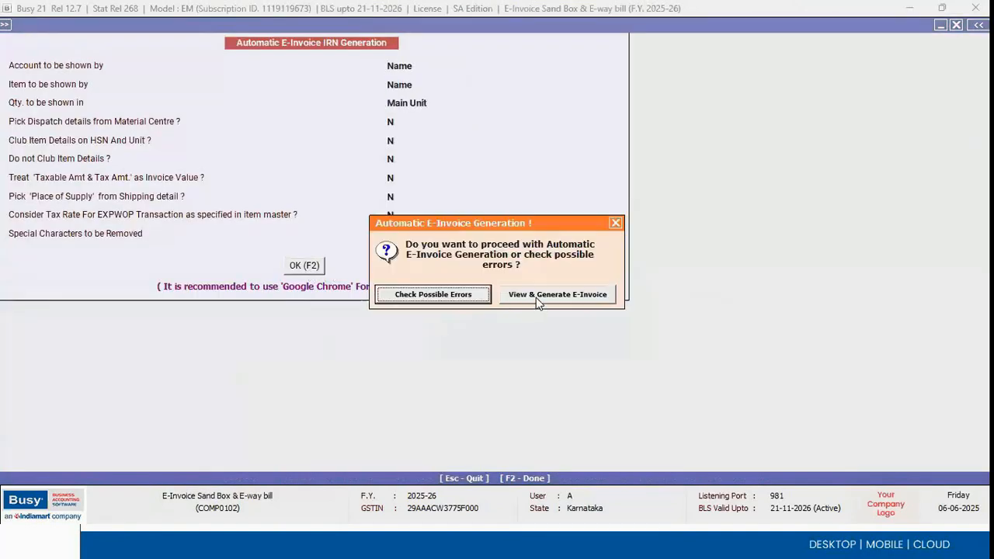
click(535, 297)
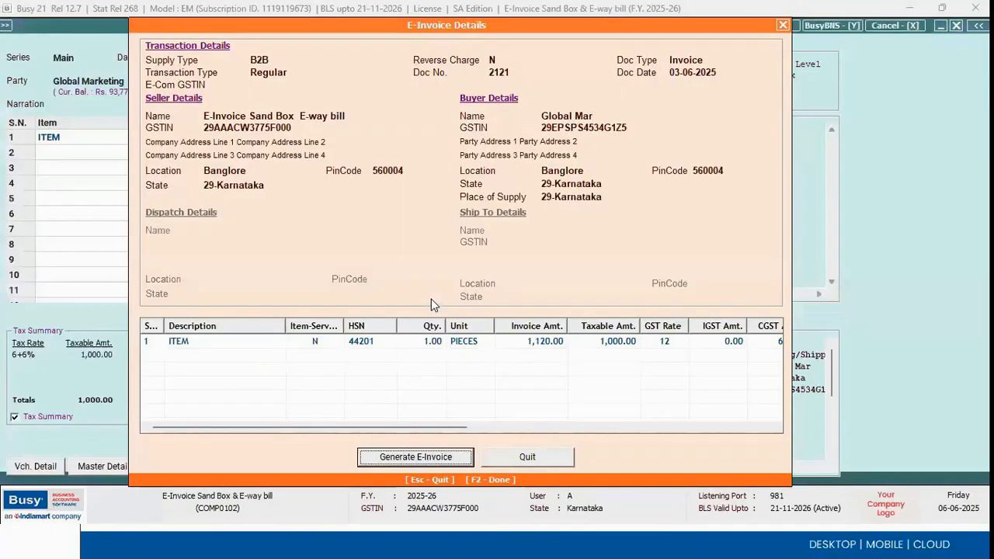
click(404, 458)
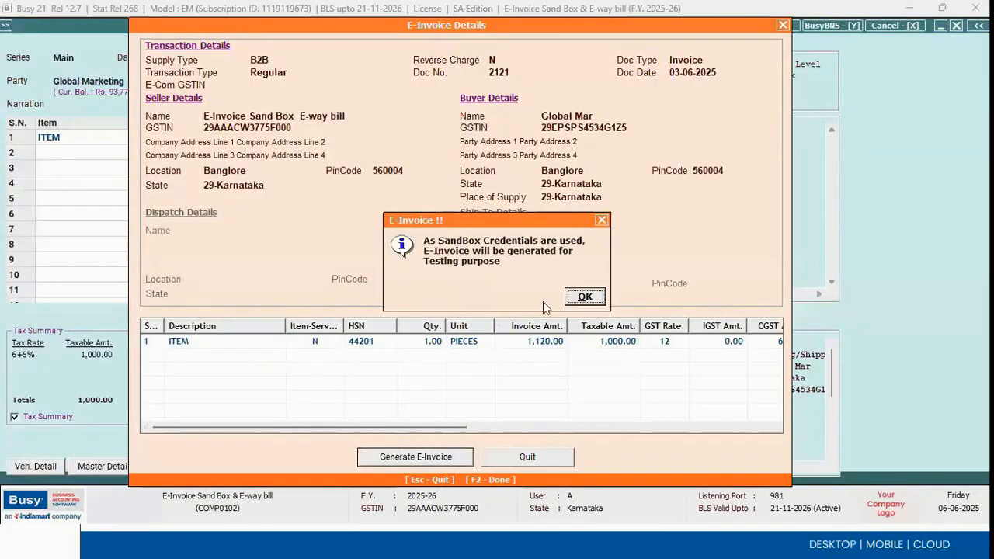
click(586, 298)
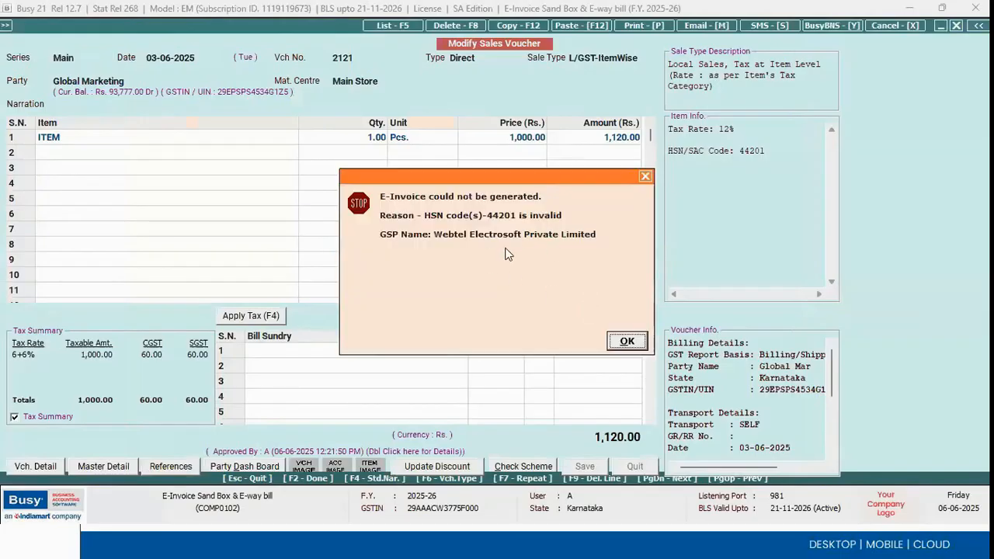
key(Return)
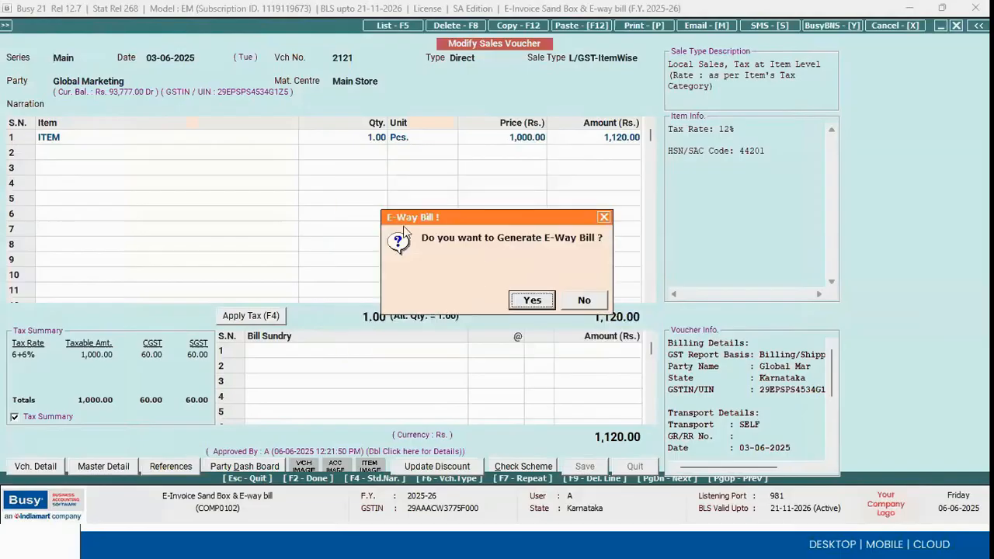
Decline generating the E-Way Bill and printing the sales invoice for the voucher.
click(585, 302)
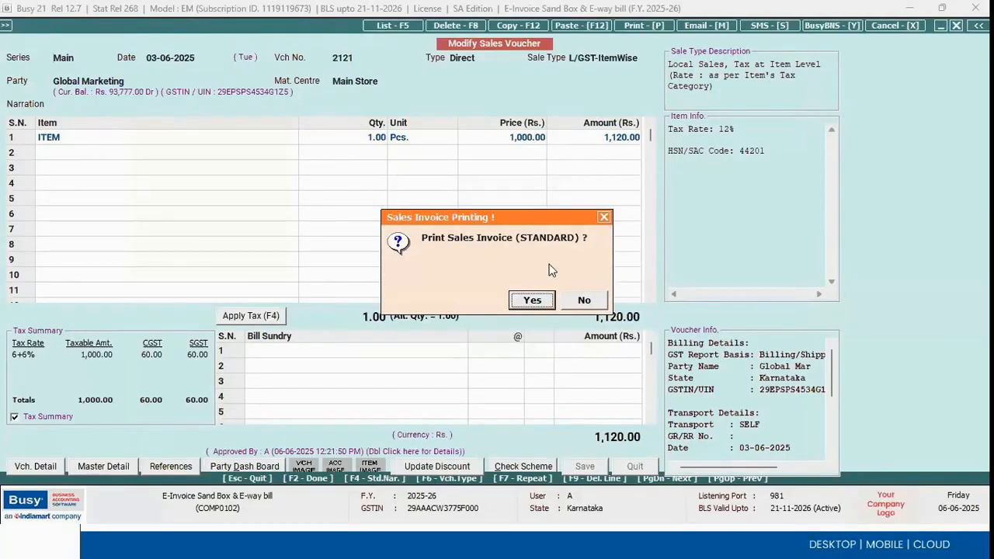
click(598, 303)
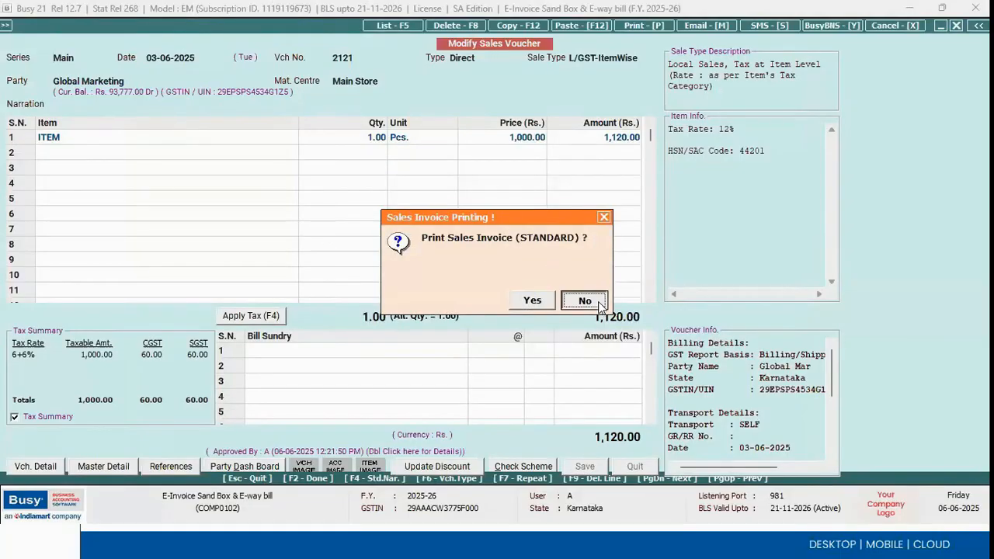
click(600, 304)
click(600, 303)
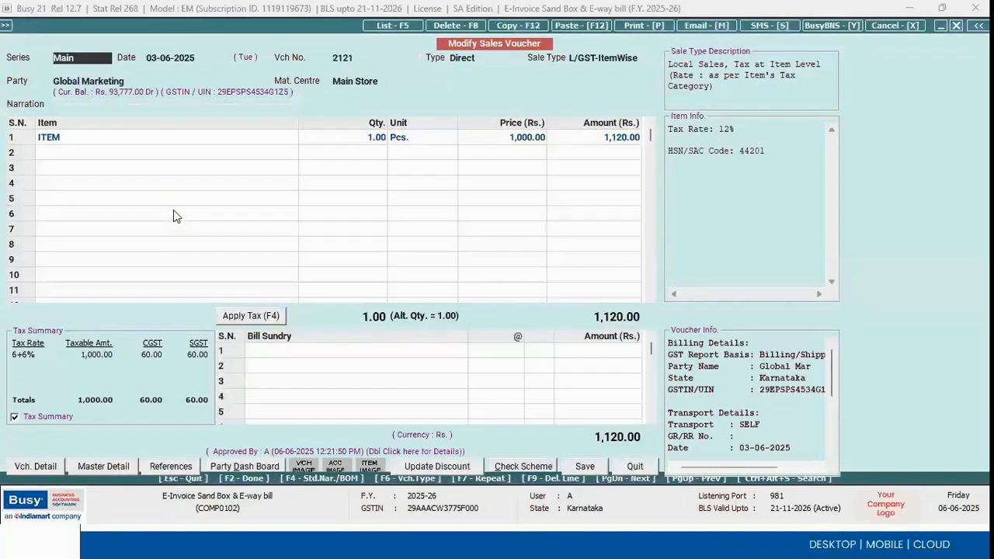
Replace ITEM in the sales voucher's first row with Bagguase Board at a price of 6,000.
click(81, 137)
key(BackSpace)
key(BackSpace)
key(BackSpace)
key(BackSpace)
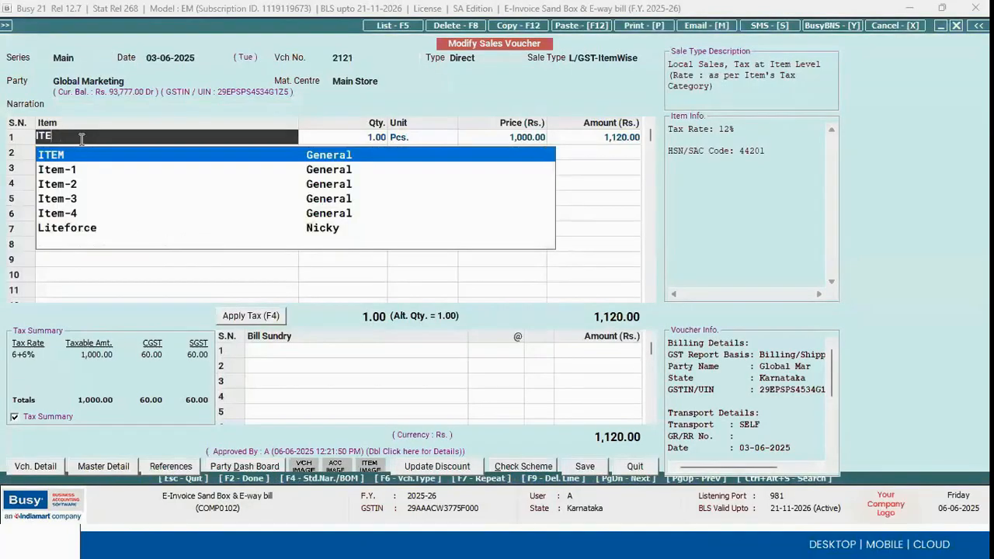
text(ba)
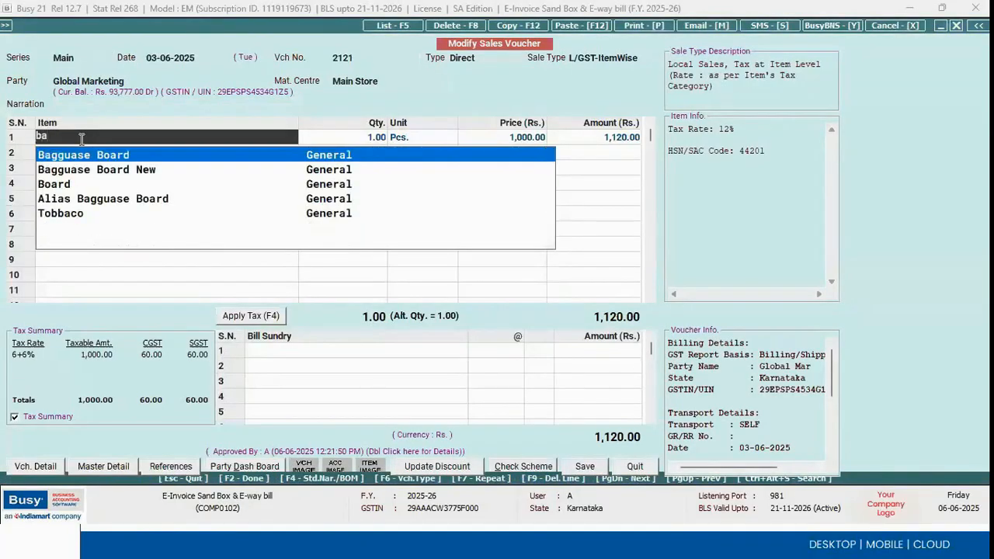
key(Return)
key(Return)
text(6,000)
key(Return)
key(Return)
key(Return)
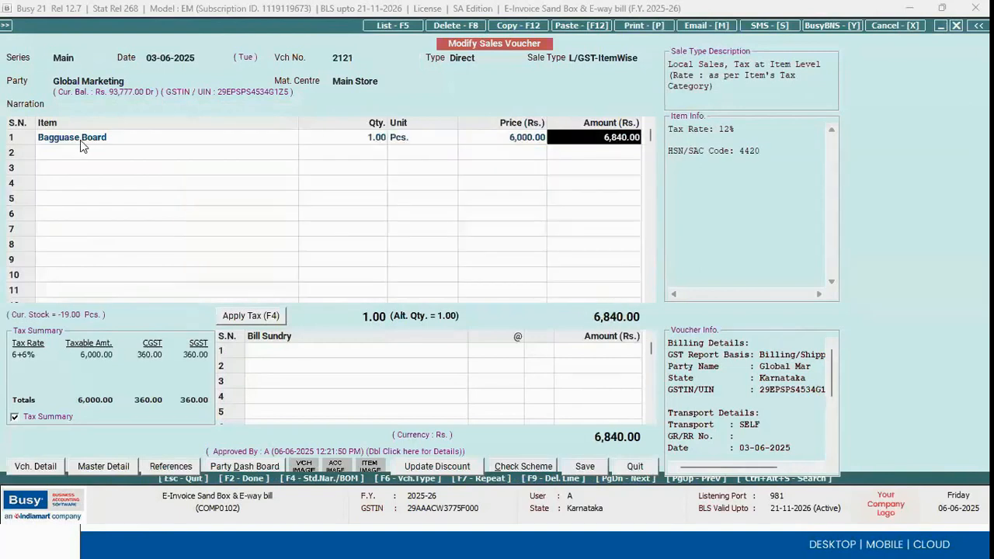
key(Return)
key(Return)
key(Return)
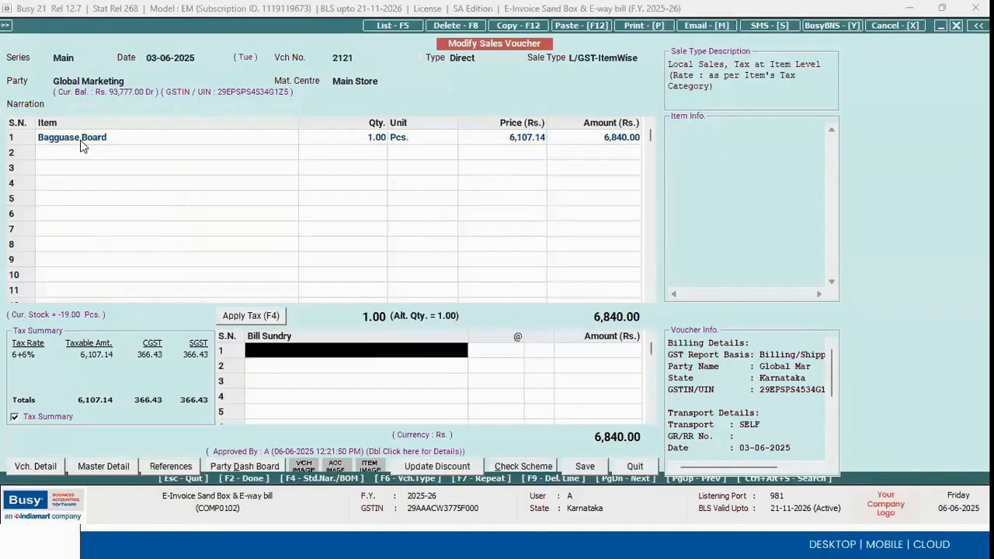
Save the modified Bagguase Board sales voucher and proceed to generating its E-Invoice.
key(Return)
key(Left)
key(Return)
key(Return)
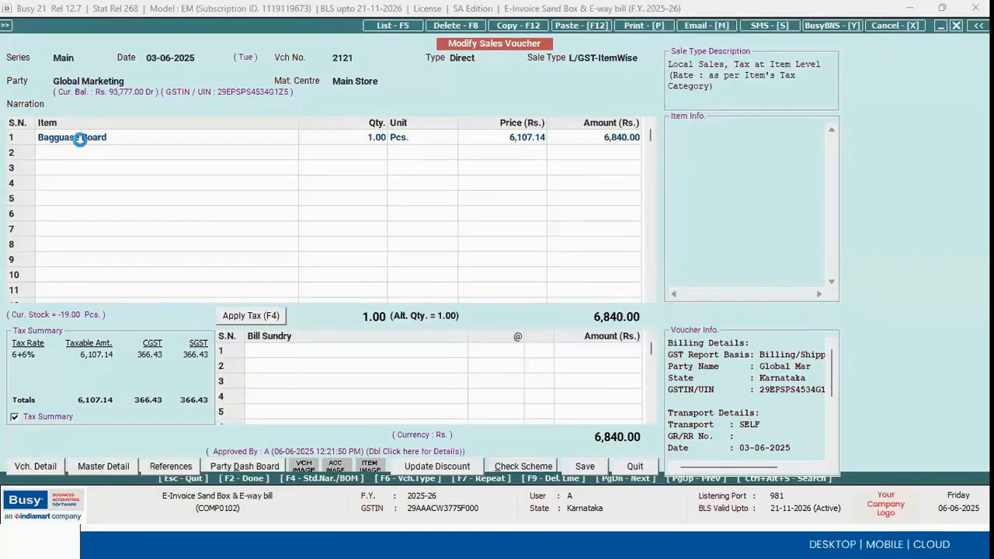
key(F2)
key(F2)
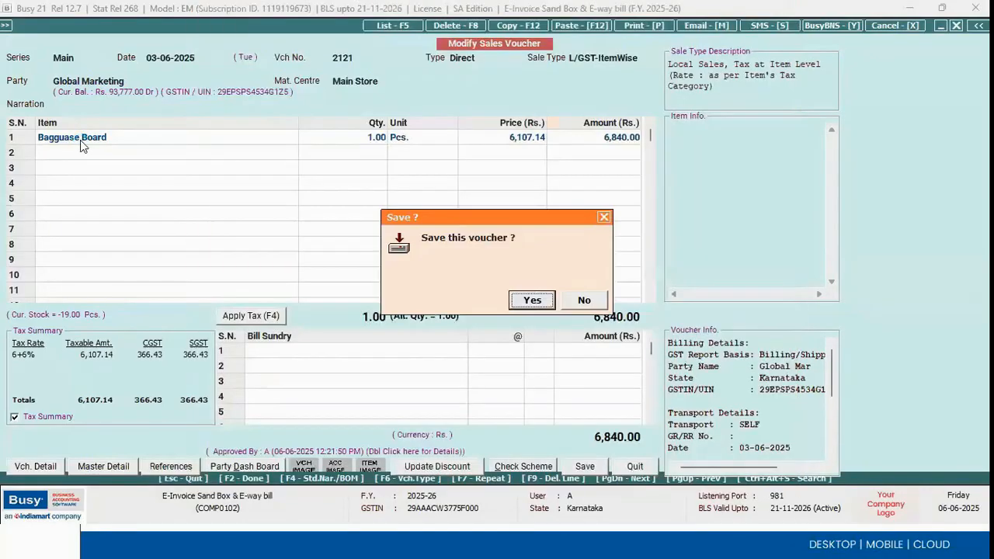
key(Return)
key(Return)
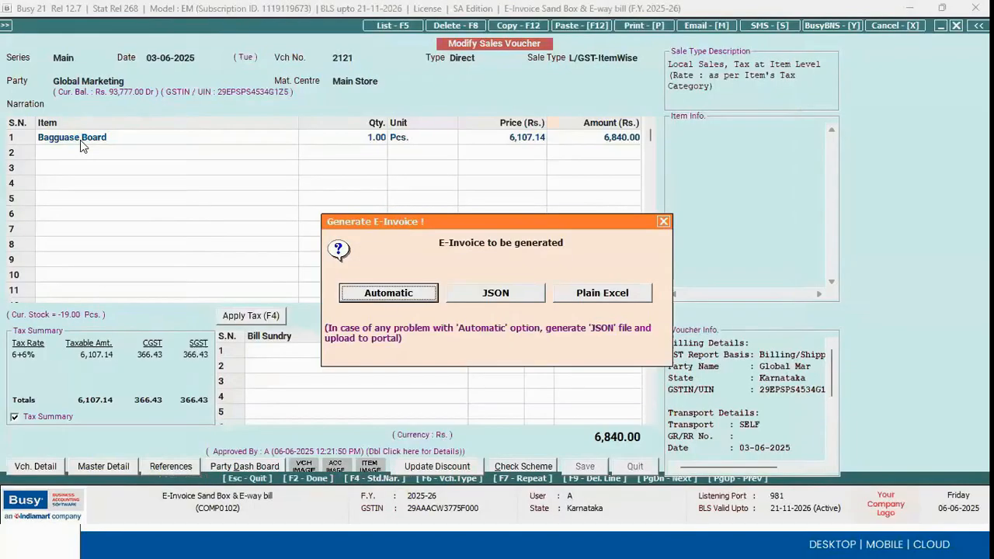
Generate the E-Invoice for the Global Marketing voucher with the Automatic method, default options and the sandbox credentials, after viewing its details.
click(392, 295)
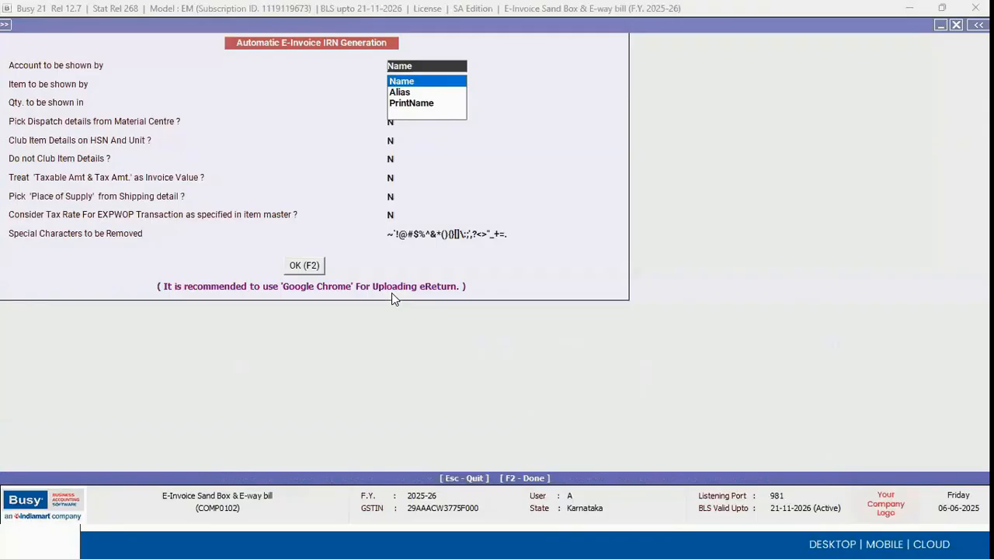
click(308, 268)
click(560, 295)
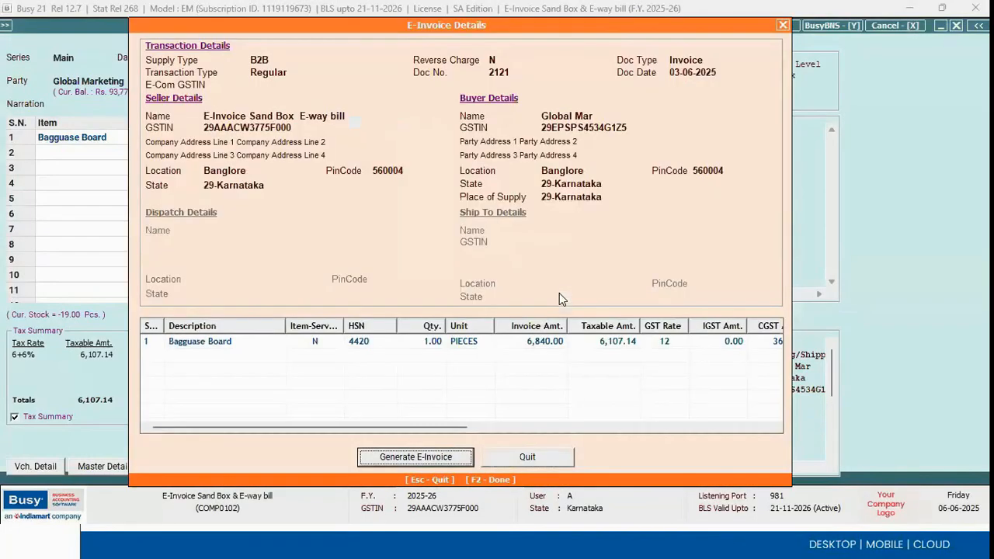
click(404, 458)
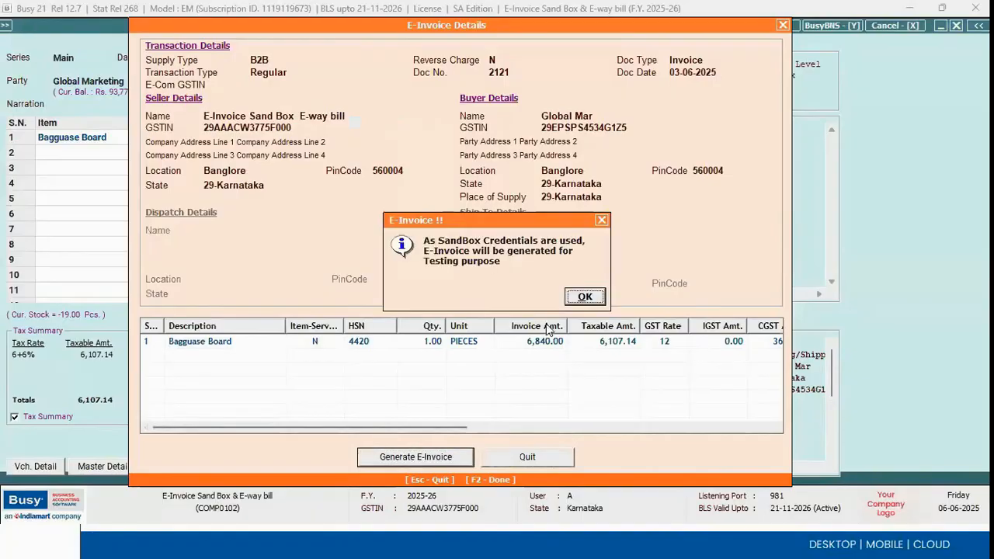
click(584, 298)
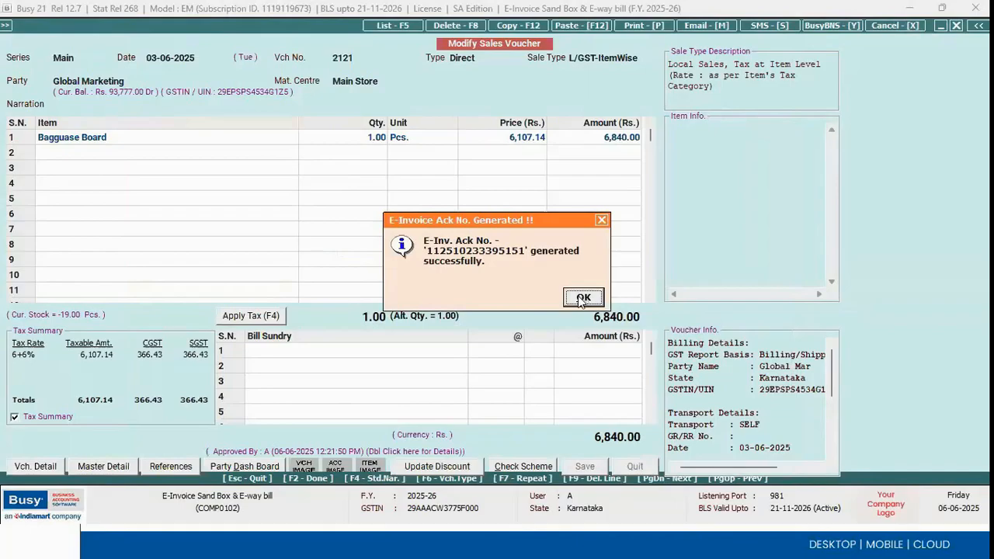
click(583, 299)
Decline printing the Global Marketing sales invoice and the other follow-up prompts, returning to the list of sales vouchers.
click(583, 300)
click(580, 301)
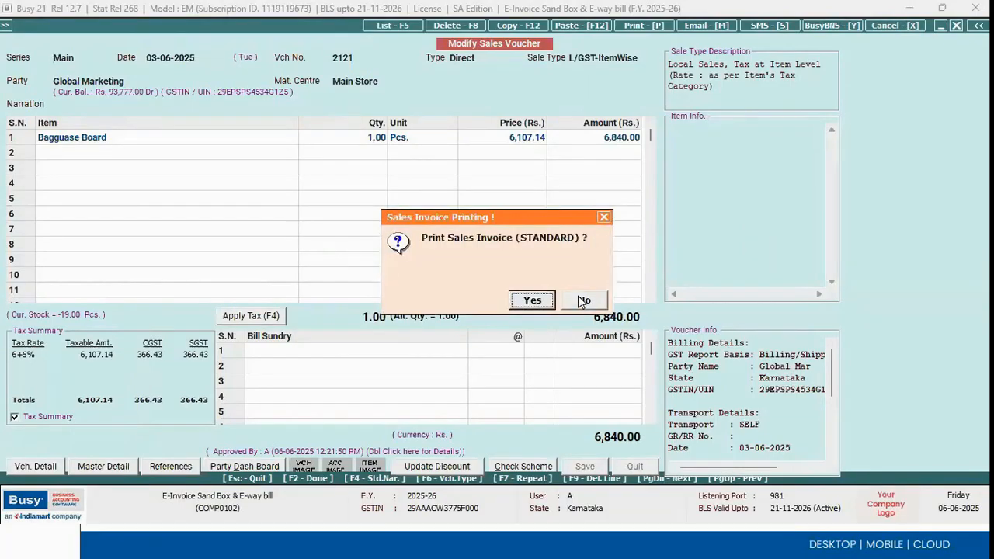
click(582, 301)
click(583, 301)
click(582, 300)
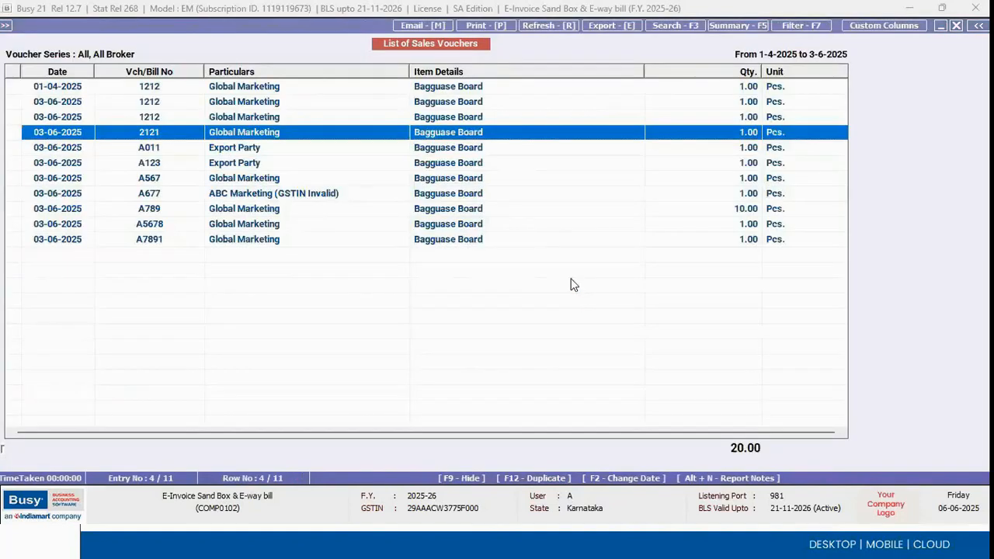
Switch to the presentation and show the Case 4 slide about the invalid GSTIN error.
key(alt+Tab)
click(676, 202)
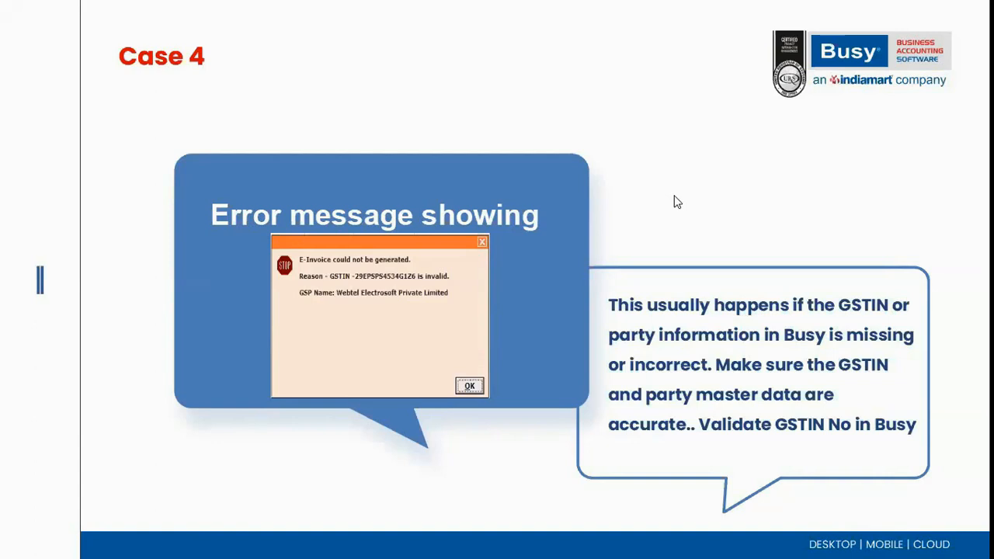
Switch back to Busy, leave the voucher list and open the ABC Marketing (GSTIN Invalid) account master for modification.
key(alt+Tab)
key(Escape)
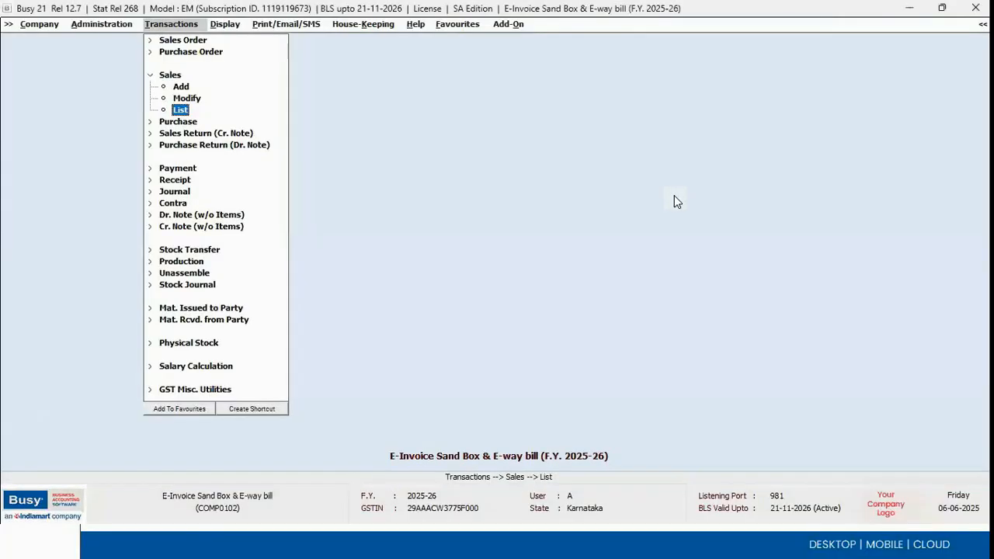
key(Left)
key(Up)
key(Up)
key(Up)
key(Up)
key(Up)
key(Up)
key(Up)
key(Up)
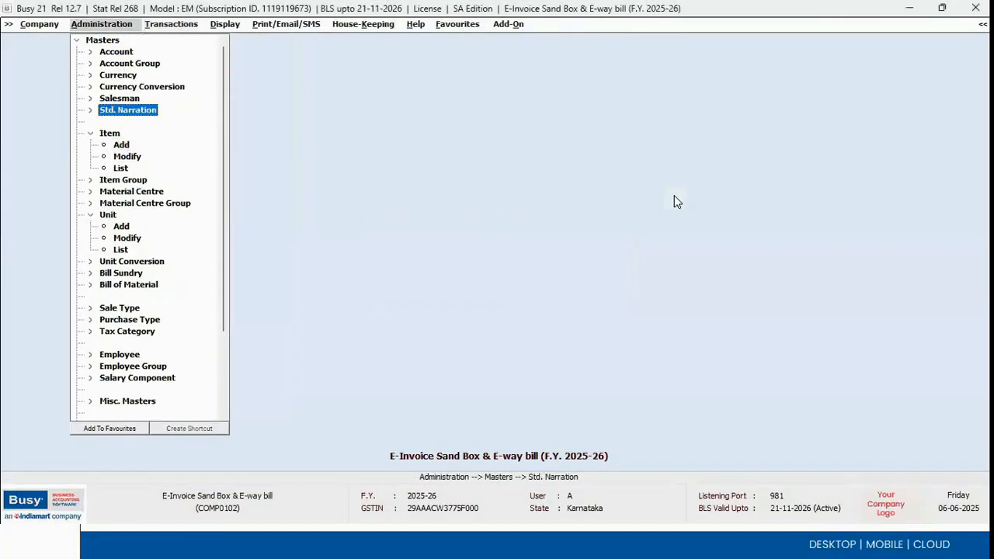
key(Down)
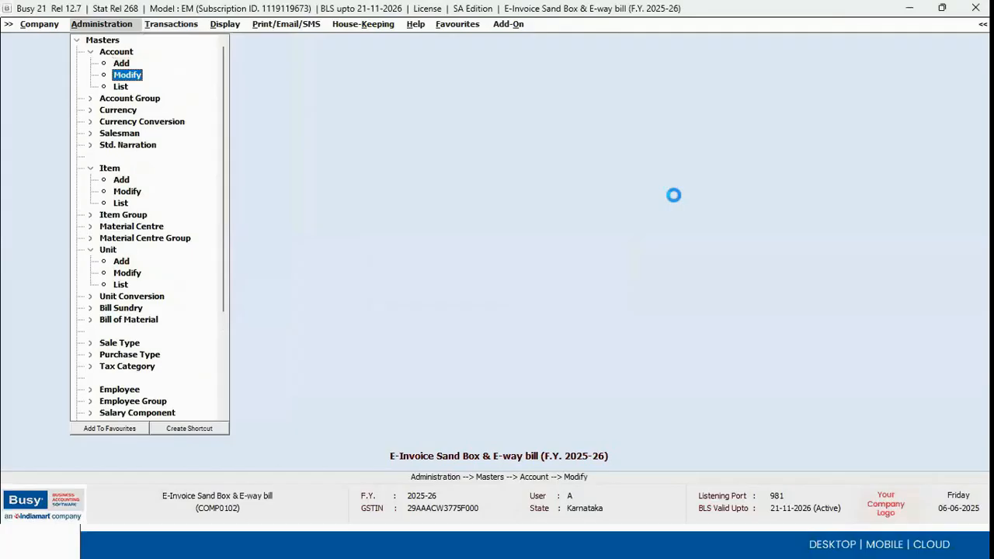
key(Return)
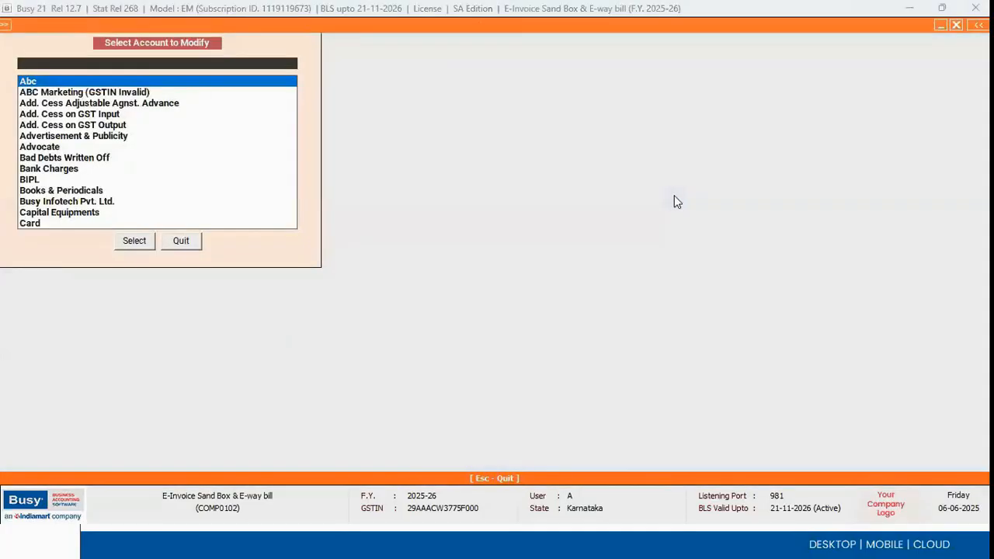
text(abc)
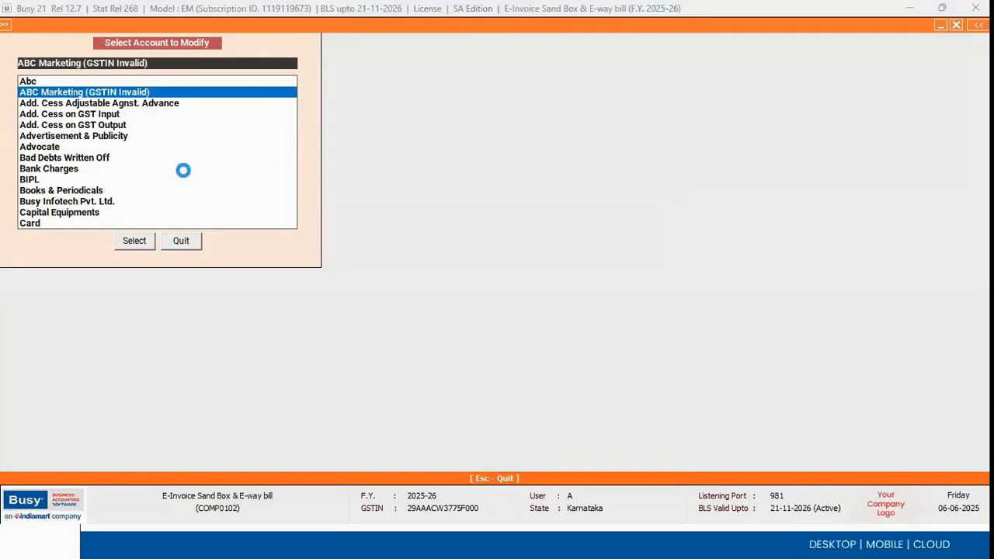
key(Return)
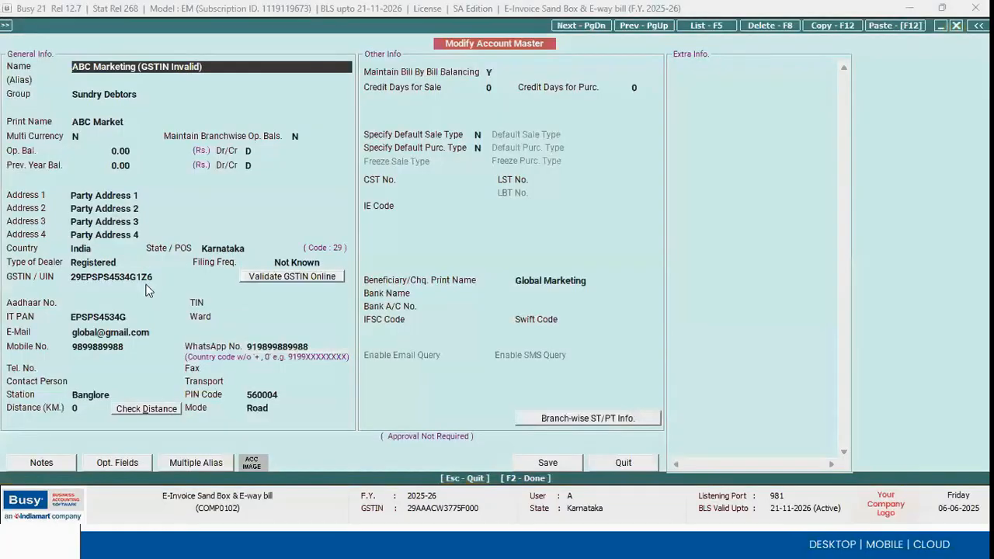
Validate the ABC Marketing account's GSTIN online, check the GSTIN / UIN entry and leave the account master without saving.
click(288, 278)
click(288, 278)
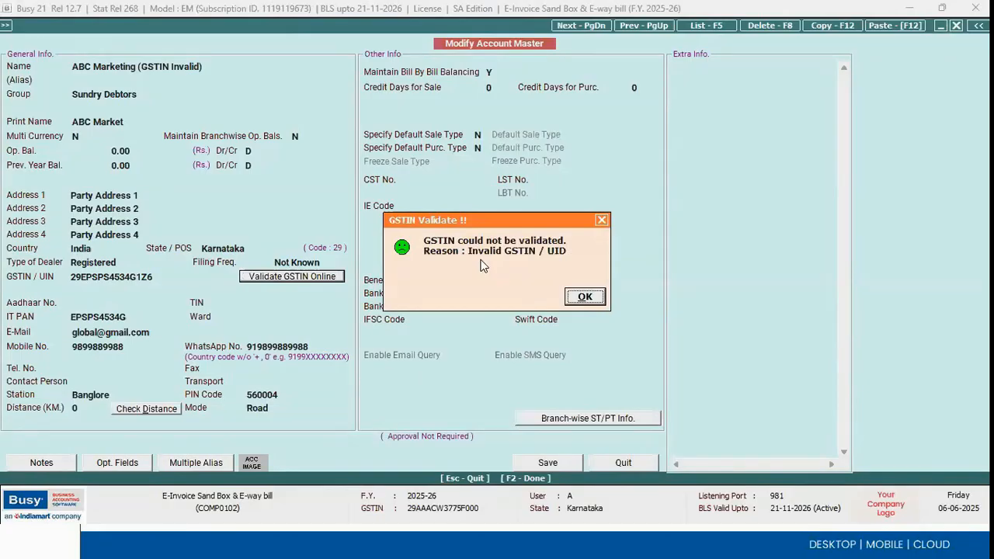
key(Return)
click(160, 278)
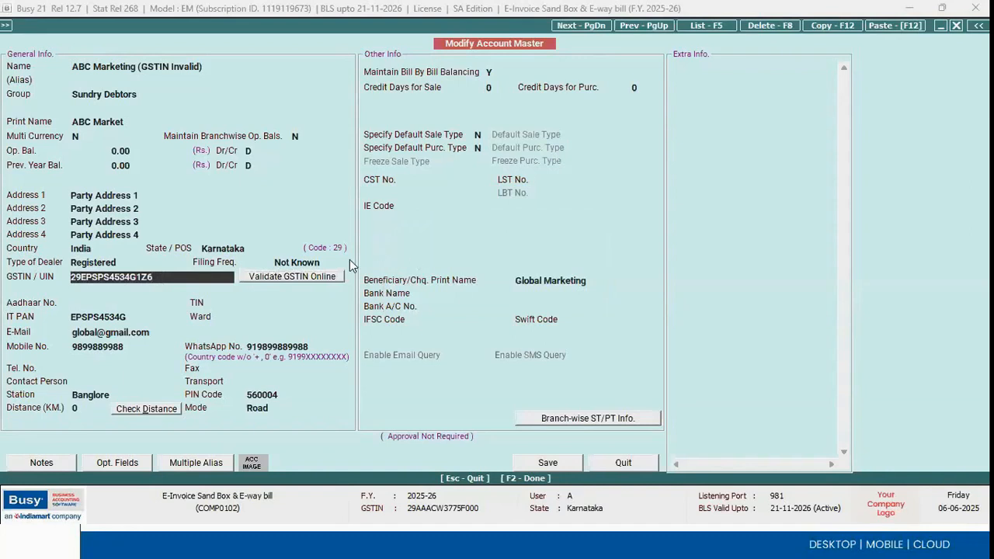
key(Escape)
List the sales vouchers for 01-04-2025 to 03-06-2025 and open the ABC Marketing (GSTIN Invalid) voucher.
key(Right)
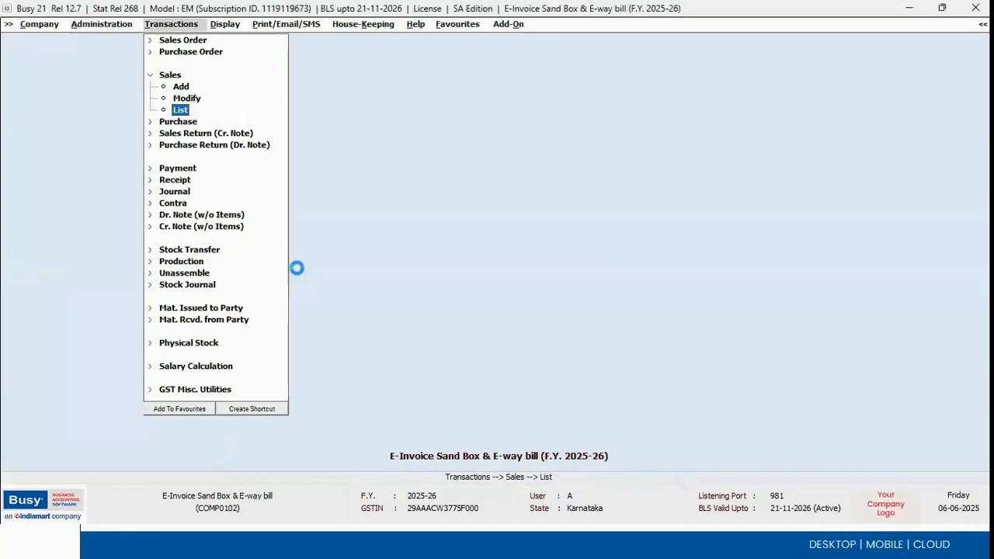
key(Return)
key(F2)
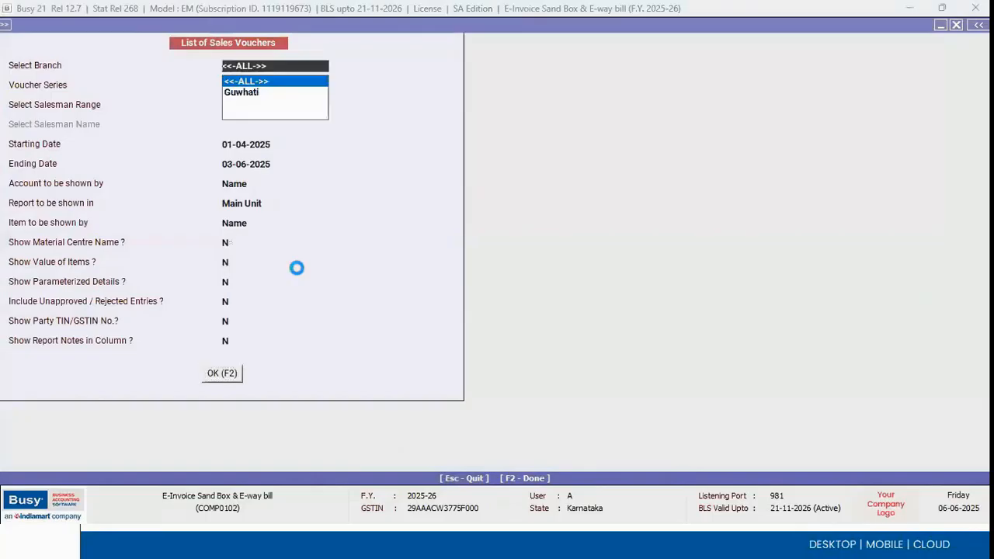
key(Down)
key(Down)
key(Down)
key(Down)
key(Down)
key(Down)
key(Down)
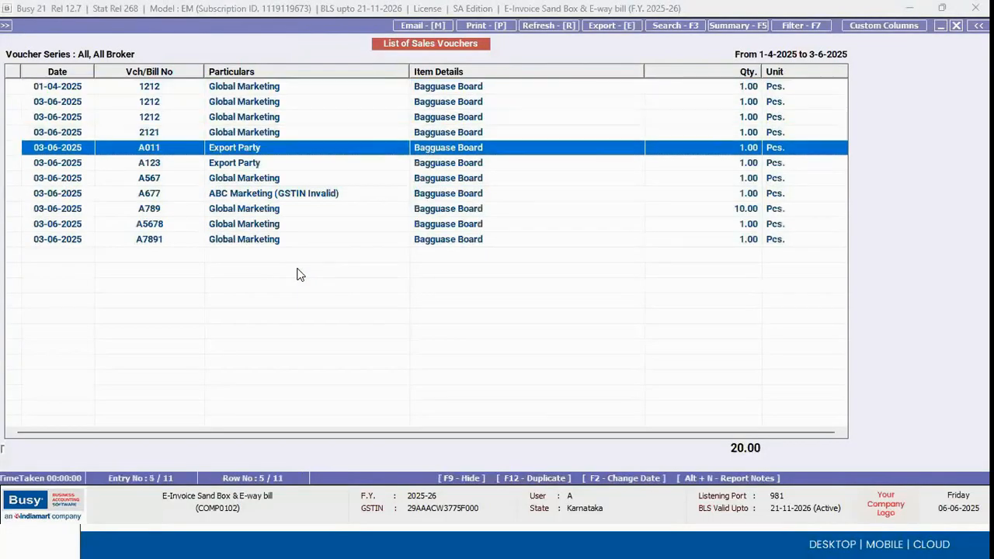
key(Return)
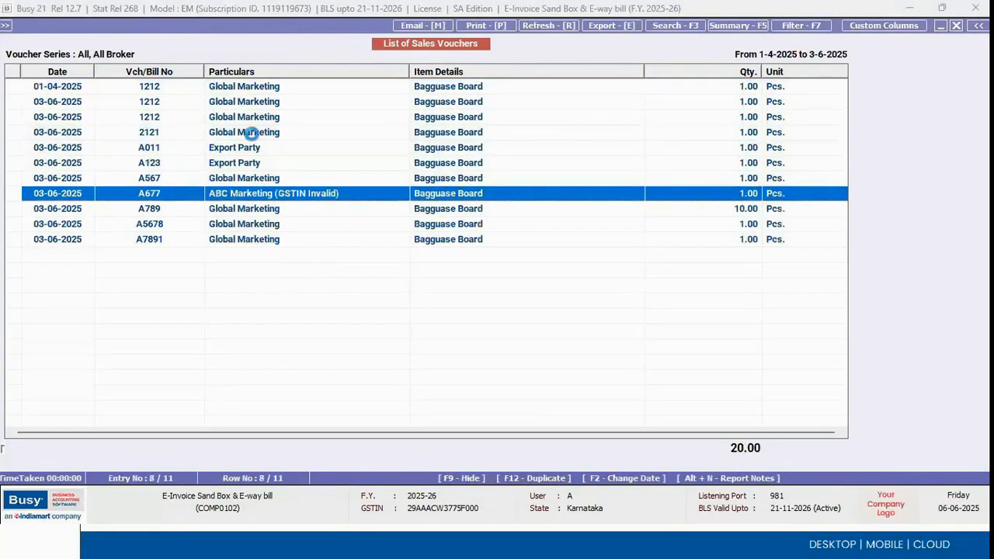
Save the ABC Marketing voucher with its existing transport details and proceed to E-Invoice generation.
key(F2)
key(F2)
key(F2)
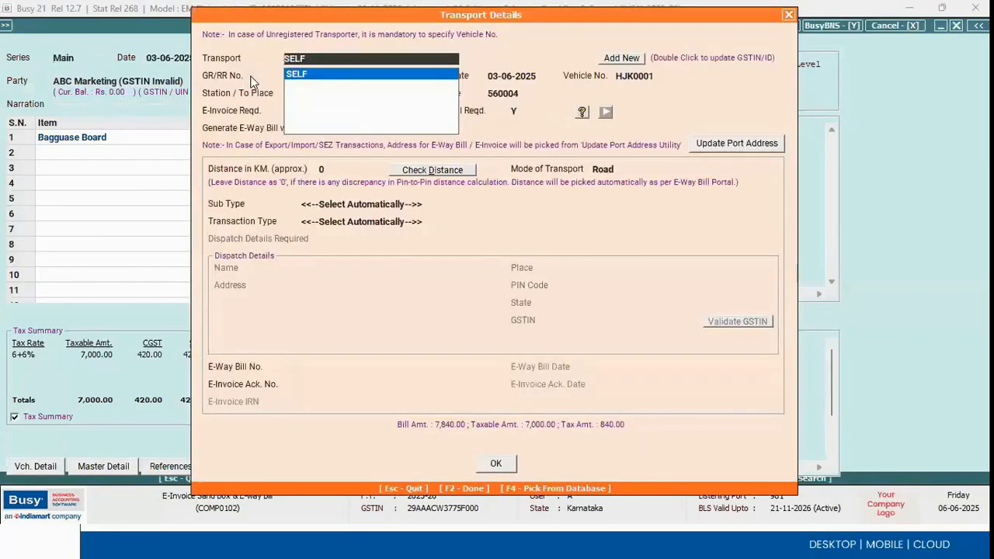
key(F2)
key(Return)
key(Return)
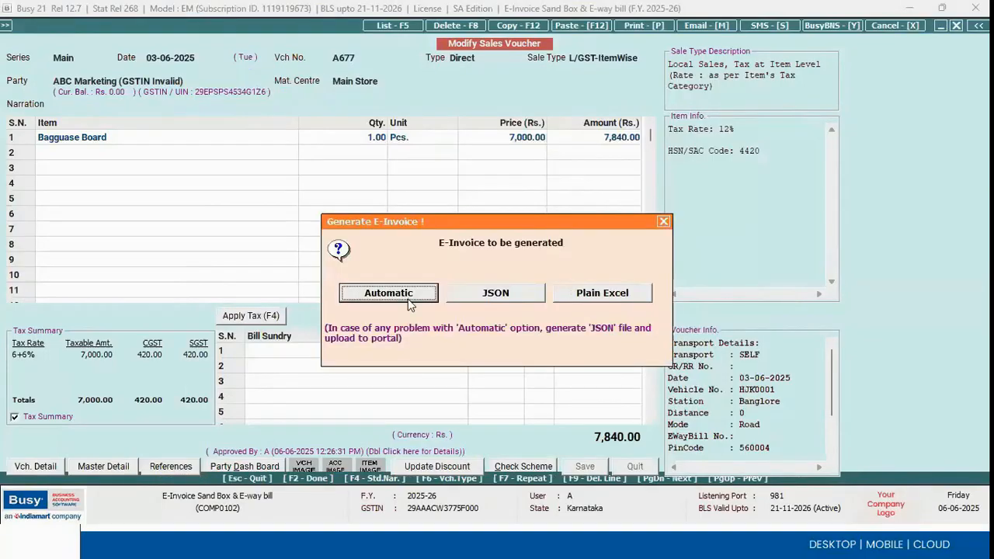
Try to generate the ABC Marketing voucher's E-Invoice, including the E-Way Bill, with the Automatic method, default options and sandbox credentials.
click(407, 299)
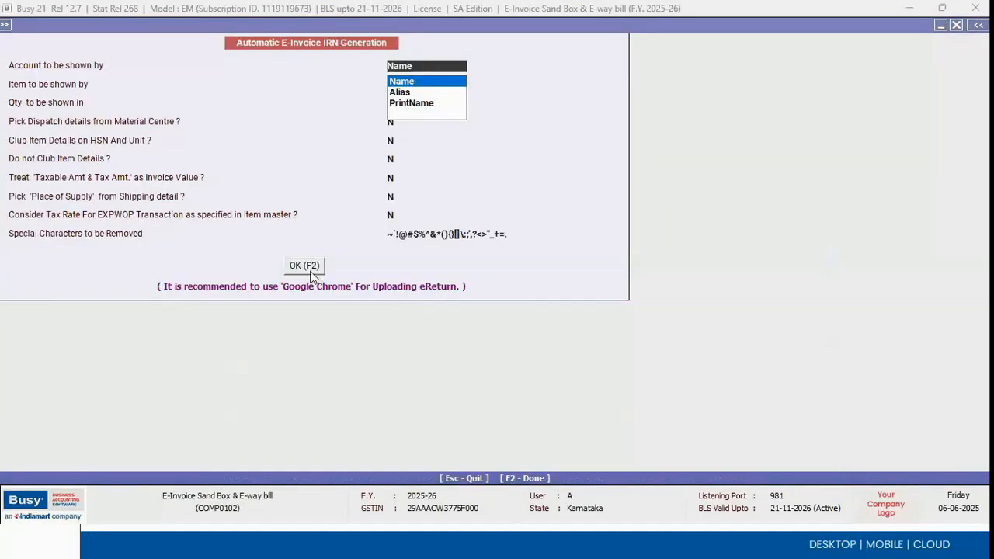
click(302, 267)
click(546, 295)
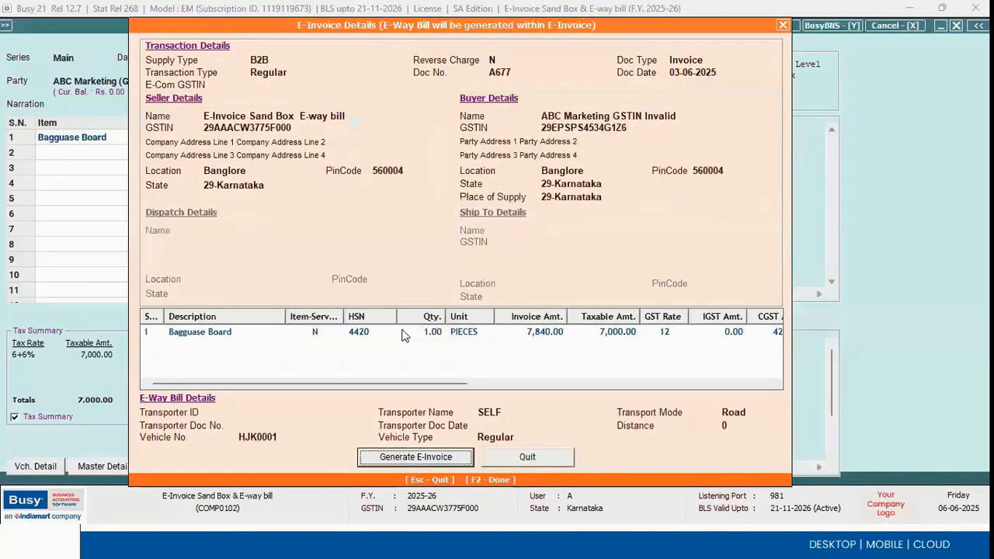
click(398, 459)
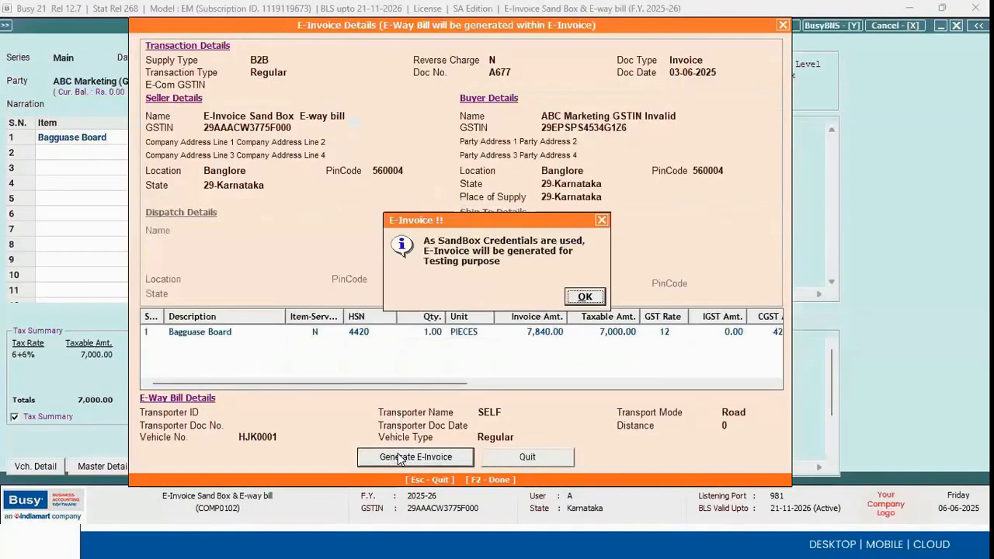
click(587, 298)
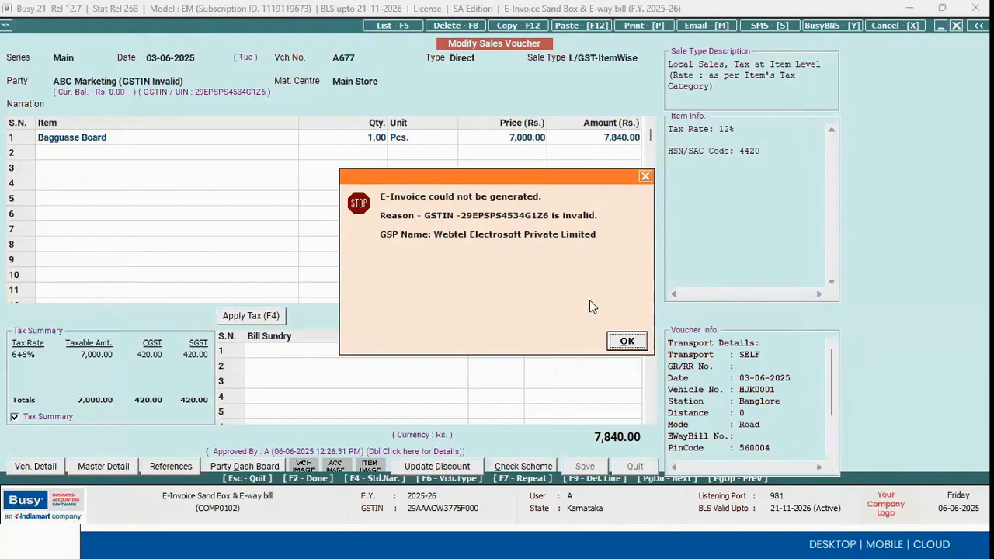
key(Return)
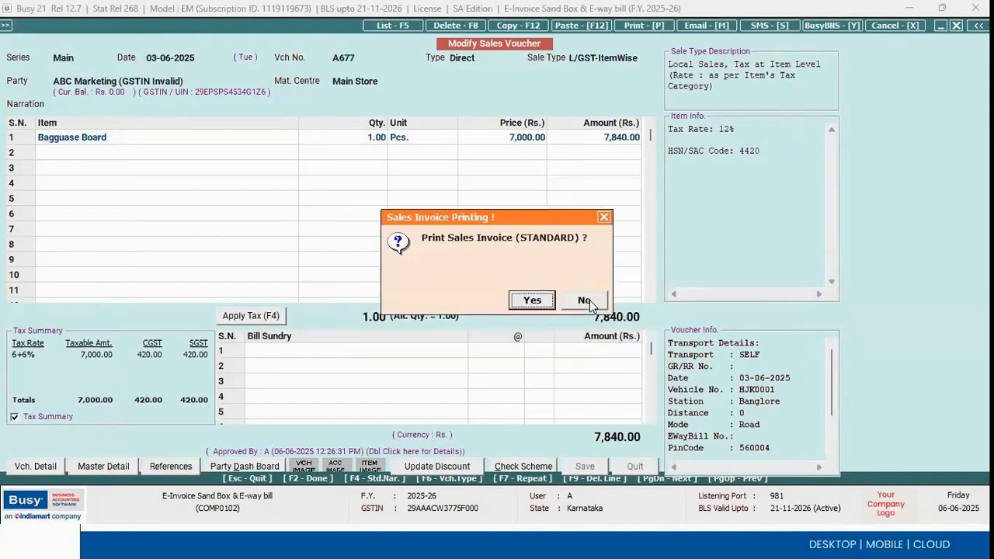
Decline printing the ABC Marketing sales invoice and sending an SMS, and close the list of sales vouchers.
click(589, 299)
click(589, 299)
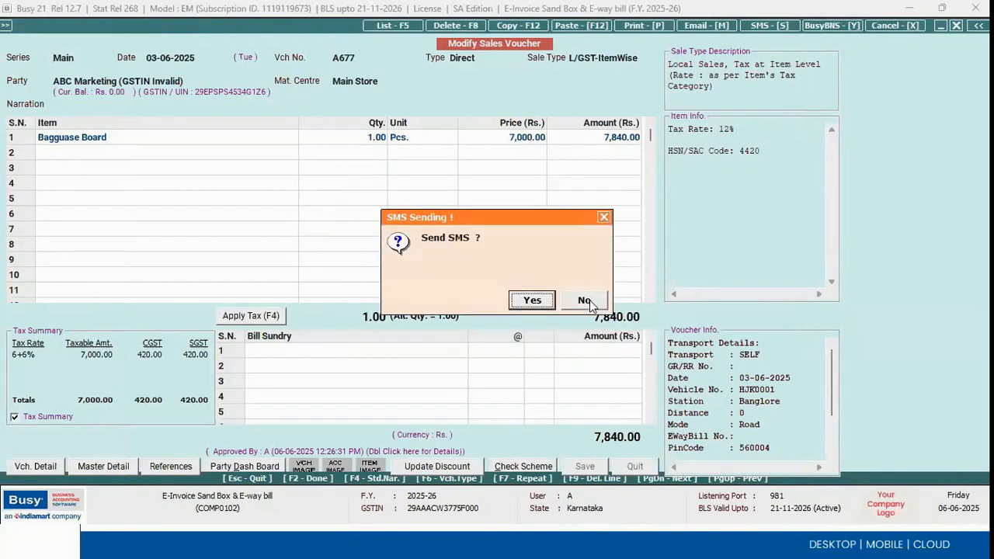
click(589, 299)
key(Escape)
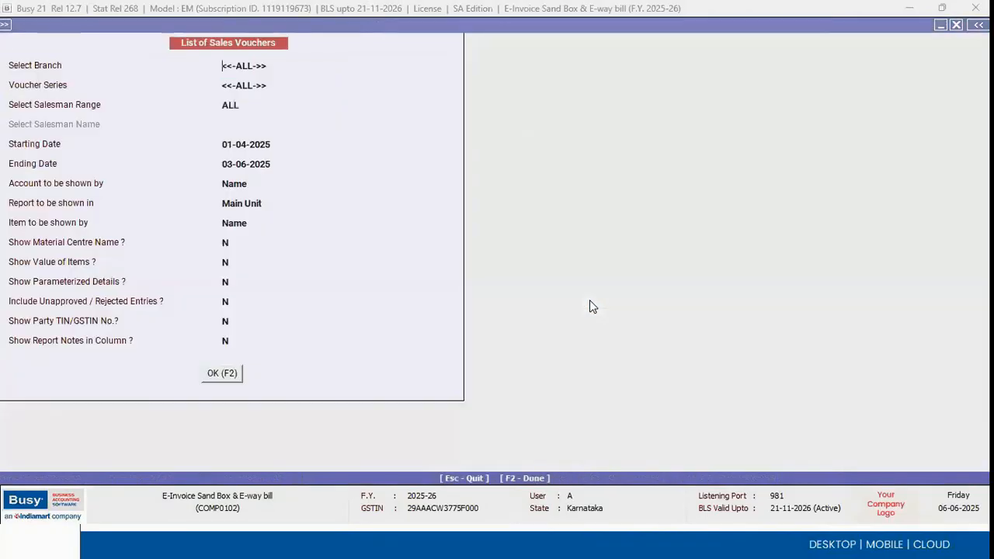
Close the sales voucher list options and review the presentation's Case 5 slide on missing transporter details before returning to Busy.
key(Escape)
key(Escape)
key(Left)
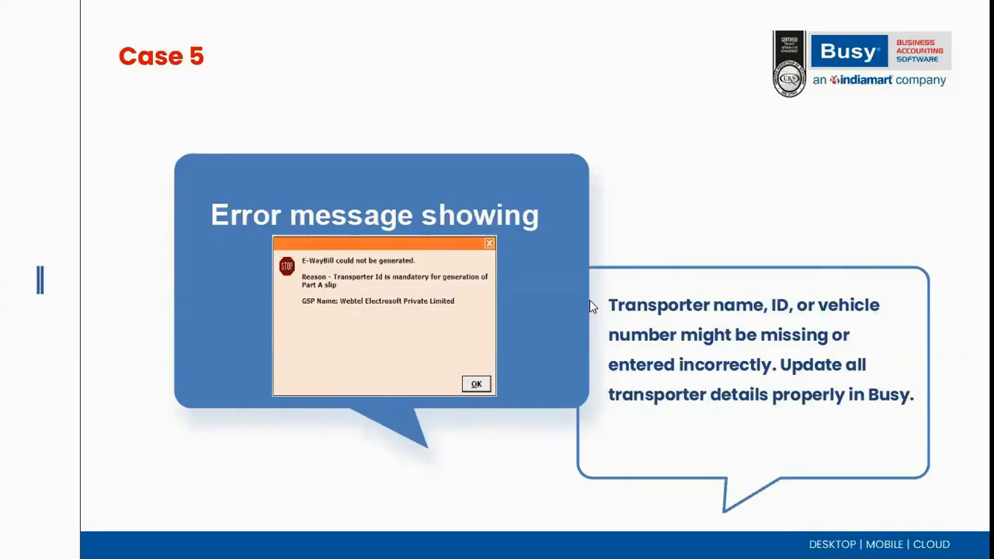
key(alt+Tab)
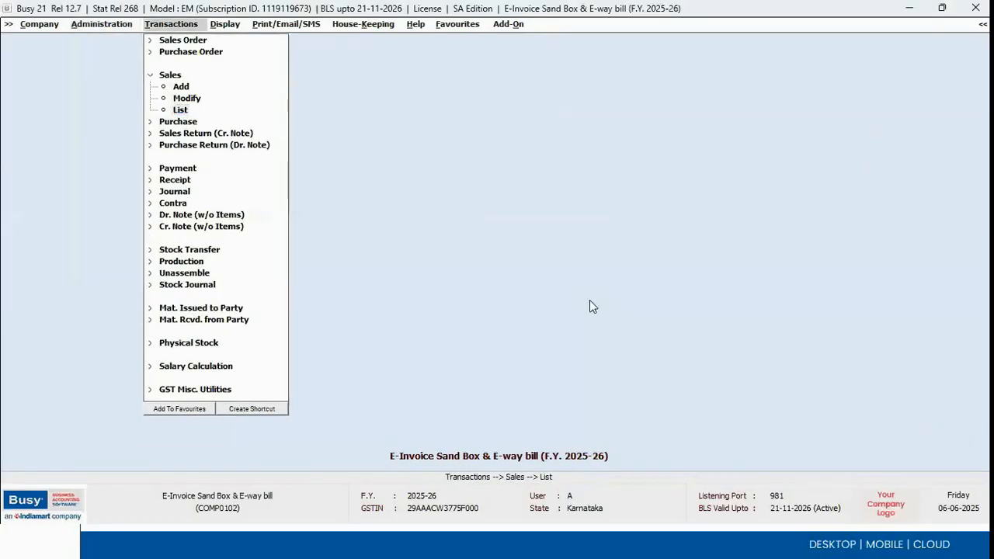
List the sales vouchers for 01-04-2025 to 03-06-2025 and open Global Marketing voucher 2121.
key(Return)
key(F2)
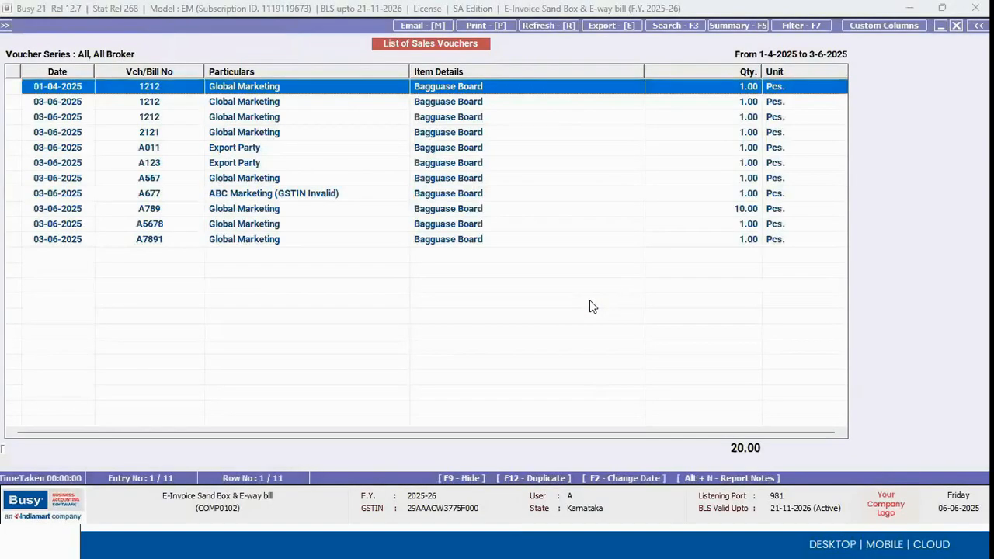
key(Down)
key(Down)
key(Down)
key(Down)
key(Up)
key(Up)
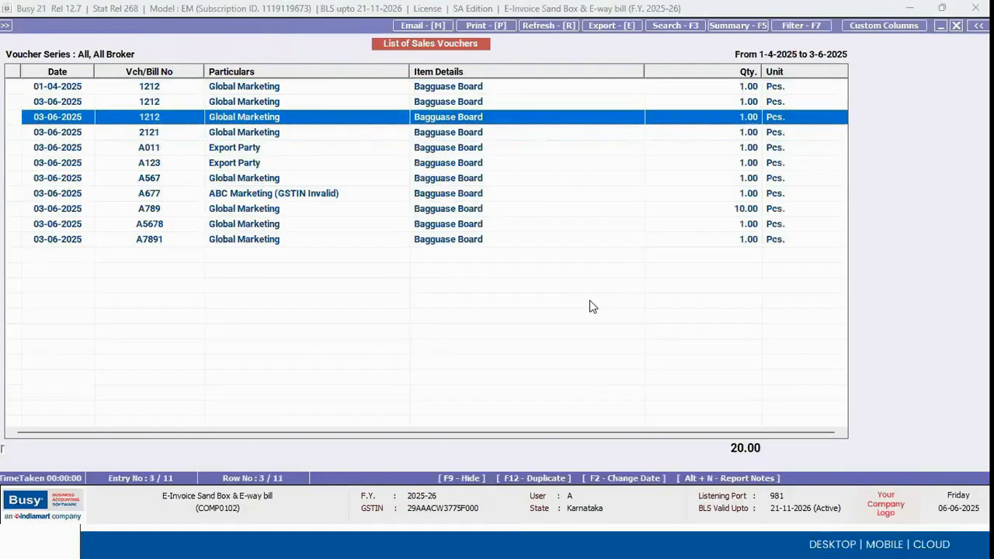
key(Down)
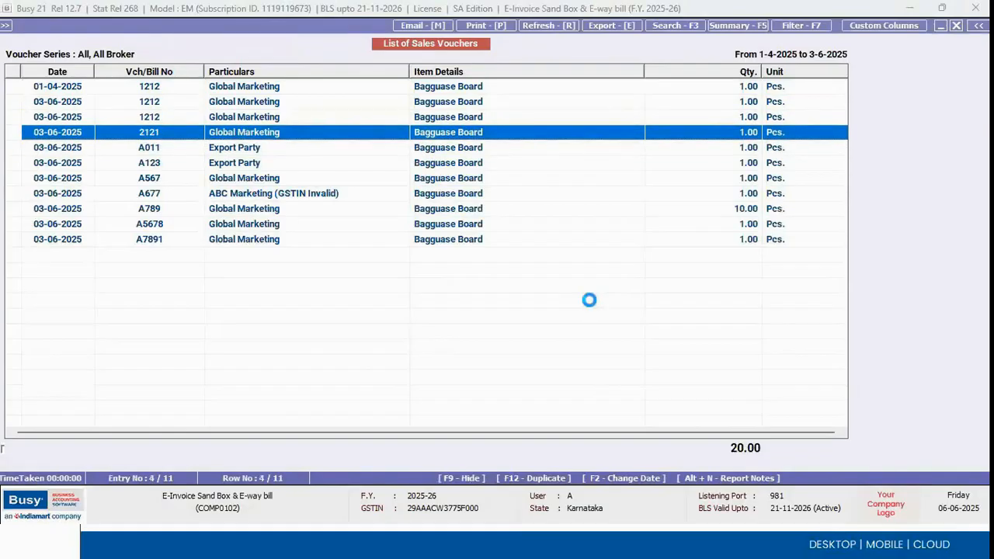
key(Return)
Continue with the voucher's existing entries and no salesman specified, and bring up its transport details.
key(Return)
key(Return)
key(Return)
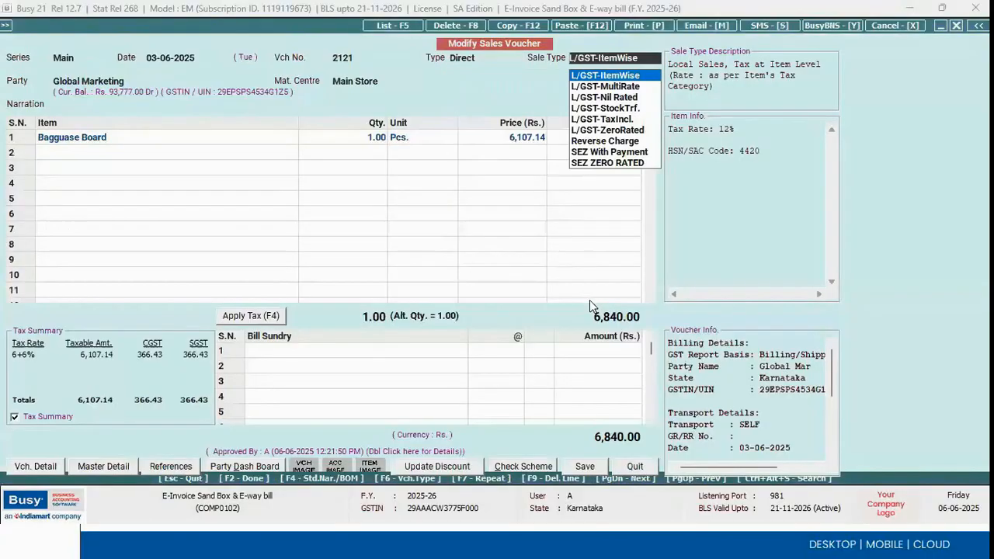
key(Return)
key(Left)
key(Return)
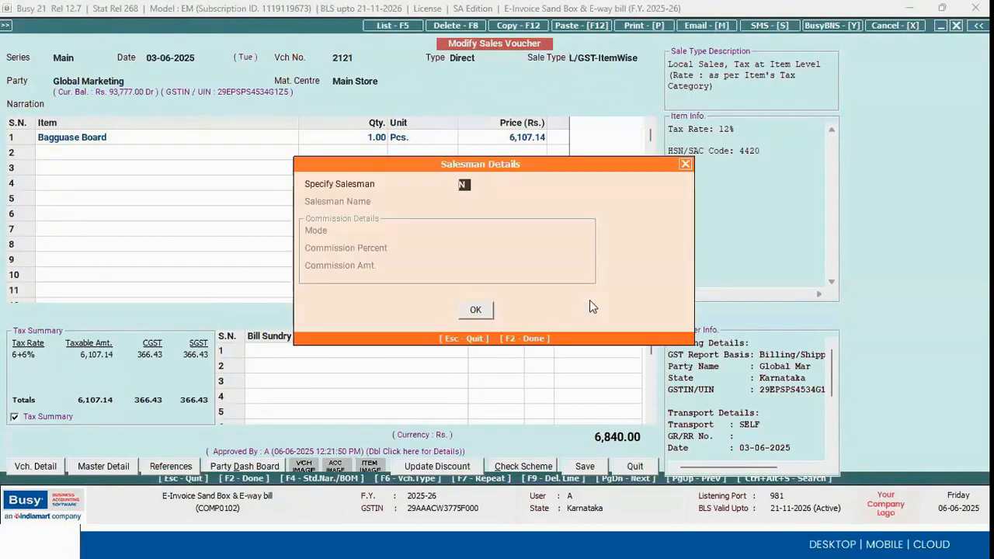
key(F2)
key(F2)
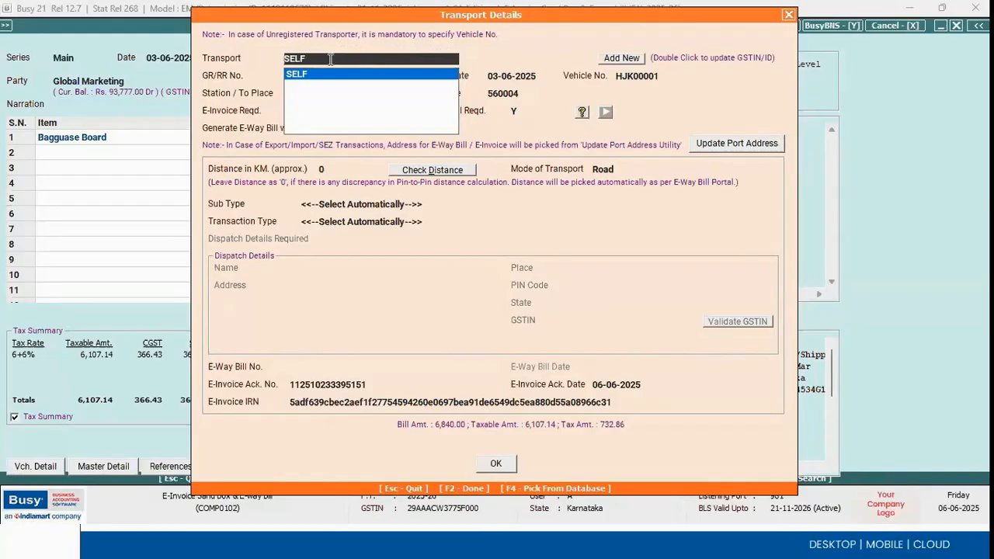
Examine the new transporter form and the transporter GSTIN / ID table, closing both without entering anything.
click(621, 58)
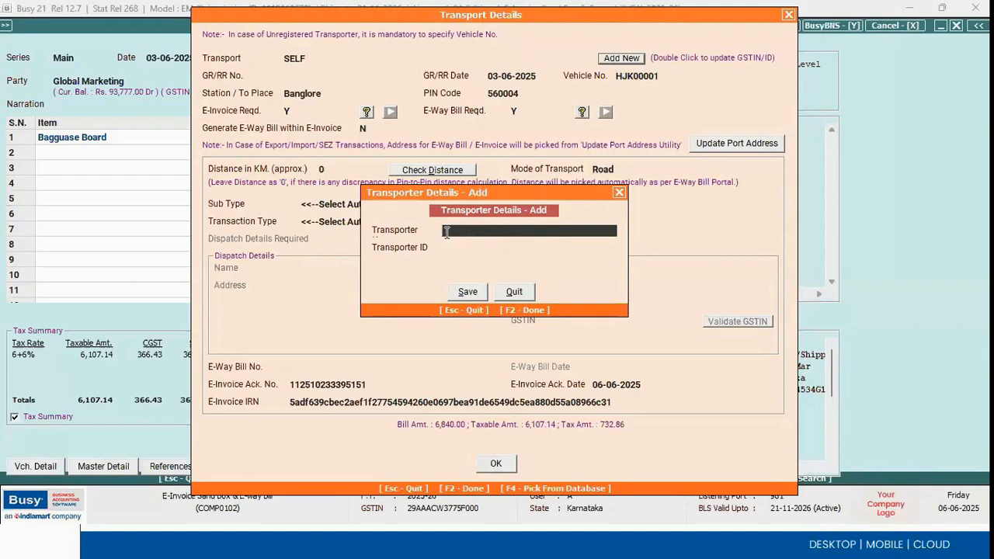
click(514, 293)
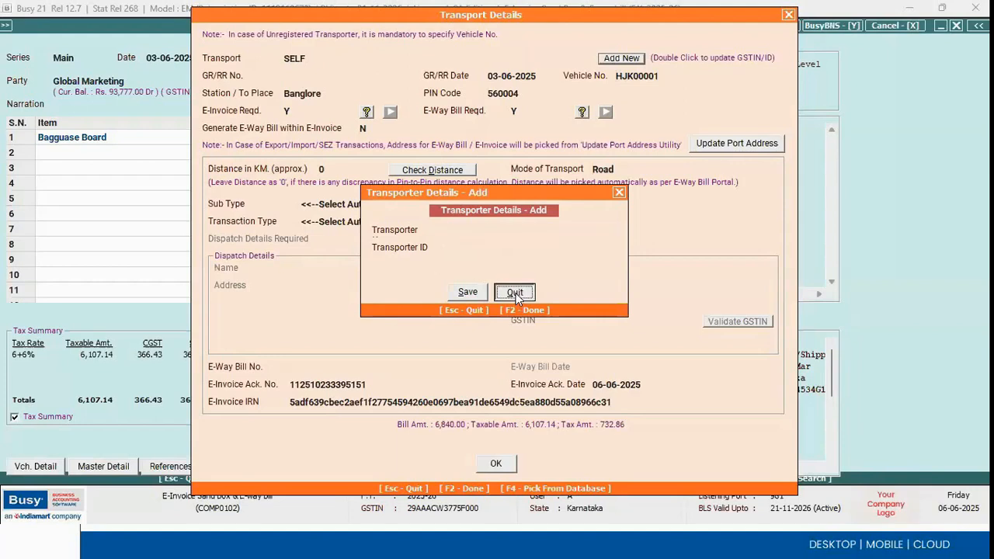
click(670, 75)
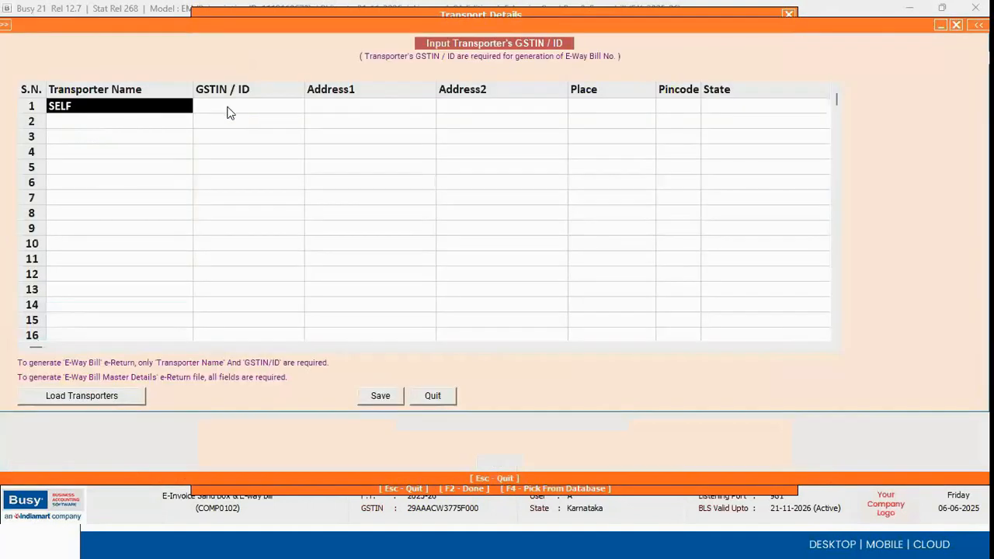
click(229, 106)
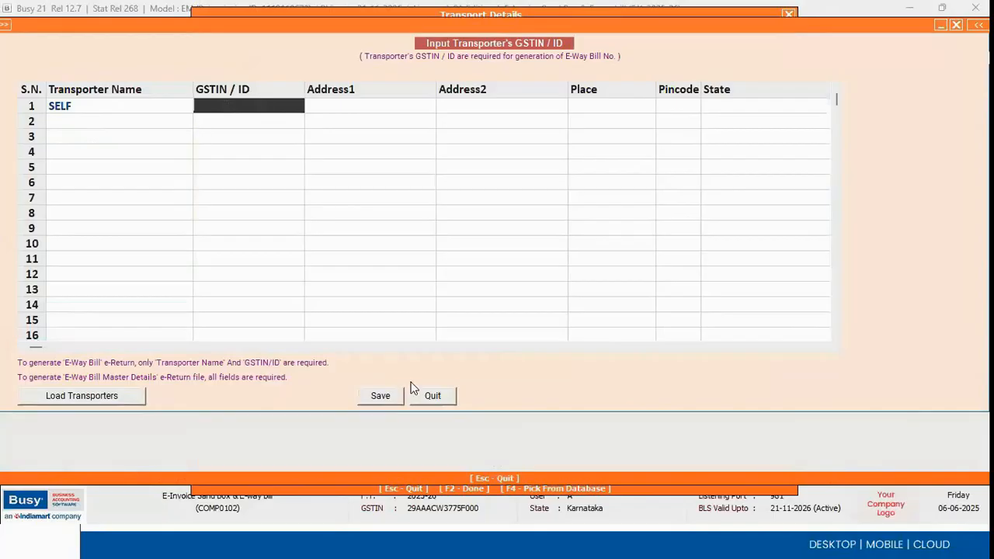
click(429, 396)
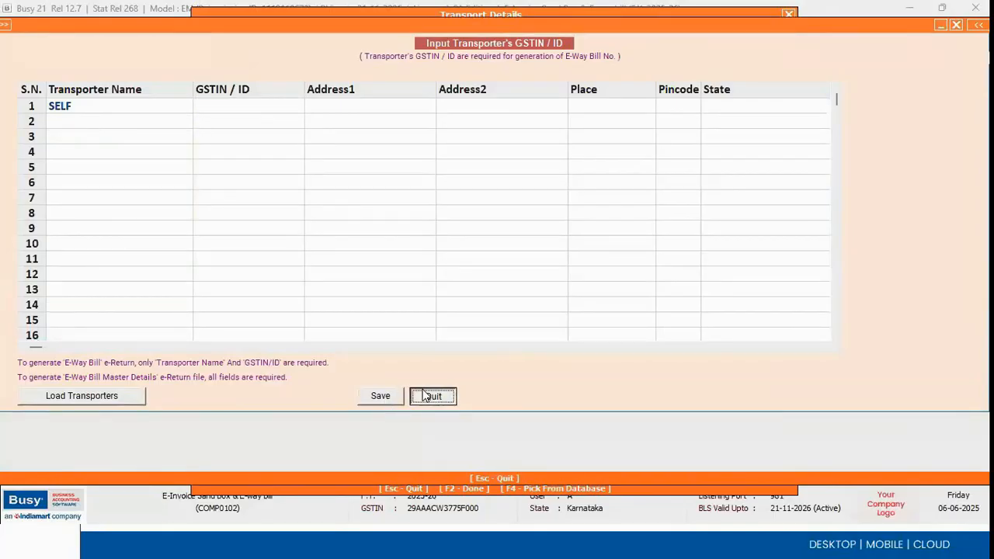
Check the available transporter choices and view the name and ID fields for a new transporter, keeping SELF.
click(314, 57)
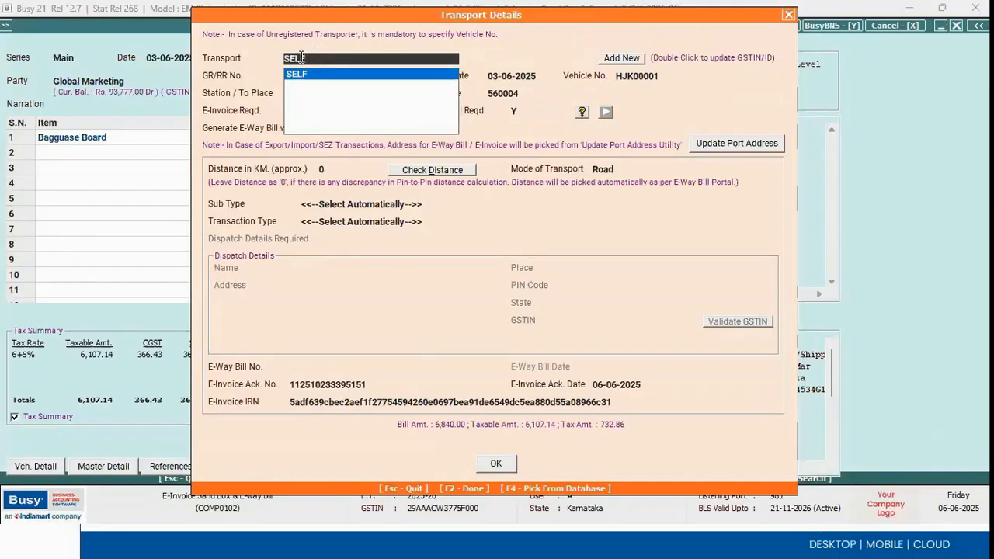
key(Return)
click(301, 56)
click(613, 59)
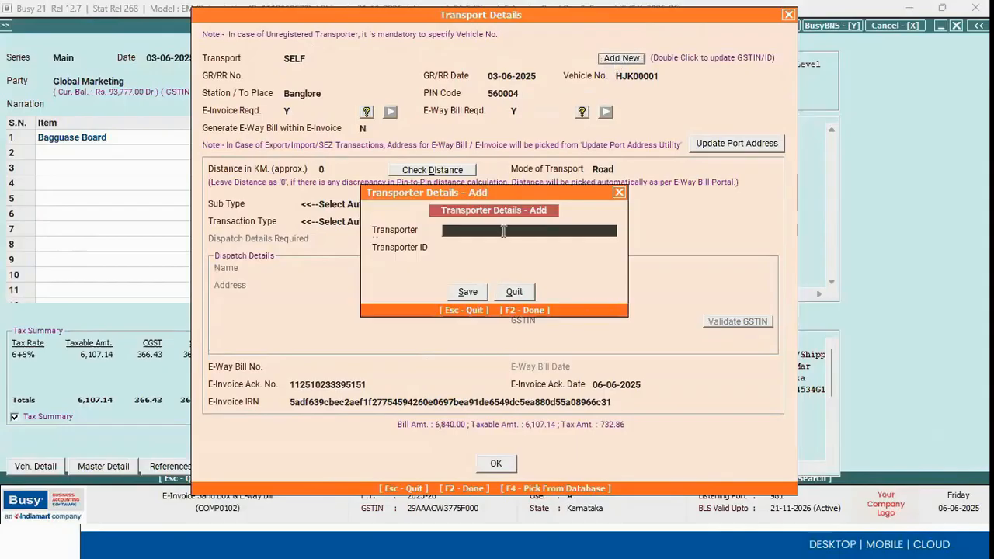
click(515, 293)
key(Return)
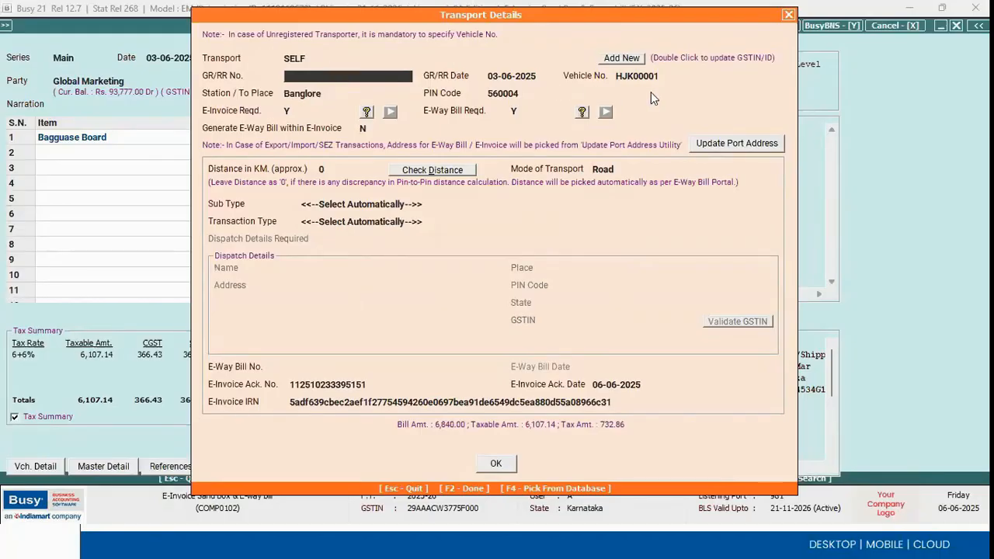
Clear the vehicle number in the transport details, keeping SELF as the transport.
click(669, 72)
key(BackSpace)
key(BackSpace)
key(BackSpace)
key(BackSpace)
key(BackSpace)
key(BackSpace)
key(BackSpace)
key(BackSpace)
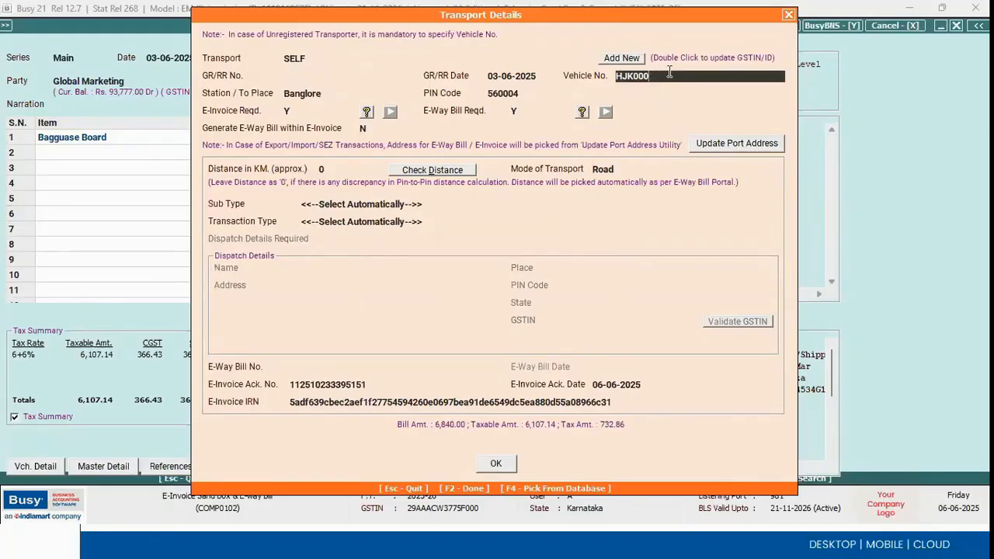
click(304, 58)
double_click(302, 58)
key(Return)
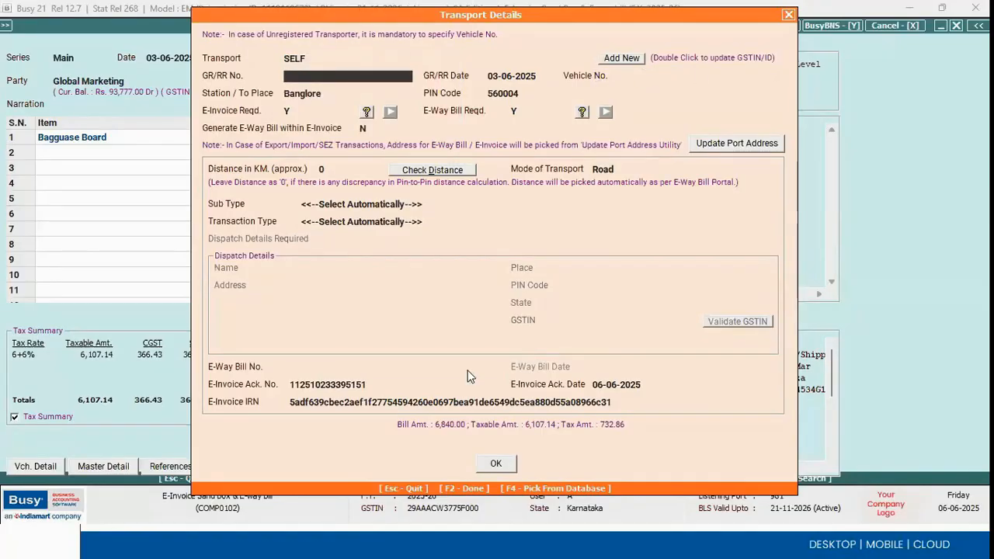
Save the modified voucher, print its E-Invoice to PDF and minimize the PDF viewer.
key(F2)
key(Left)
key(Return)
key(Return)
key(Return)
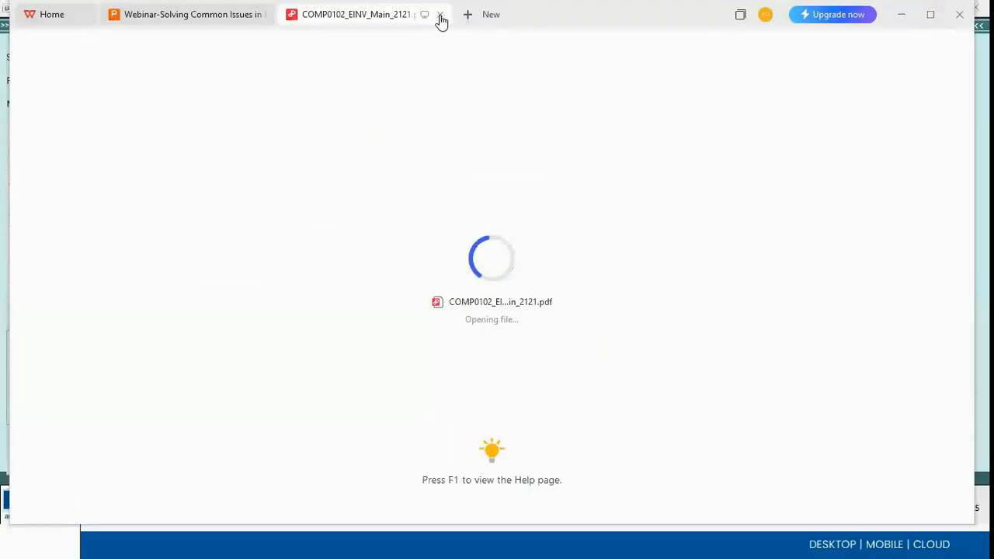
click(903, 15)
Try to generate the voucher's E-Way Bill with the Automatic method and default options, without a transporter ID or vehicle number.
click(532, 300)
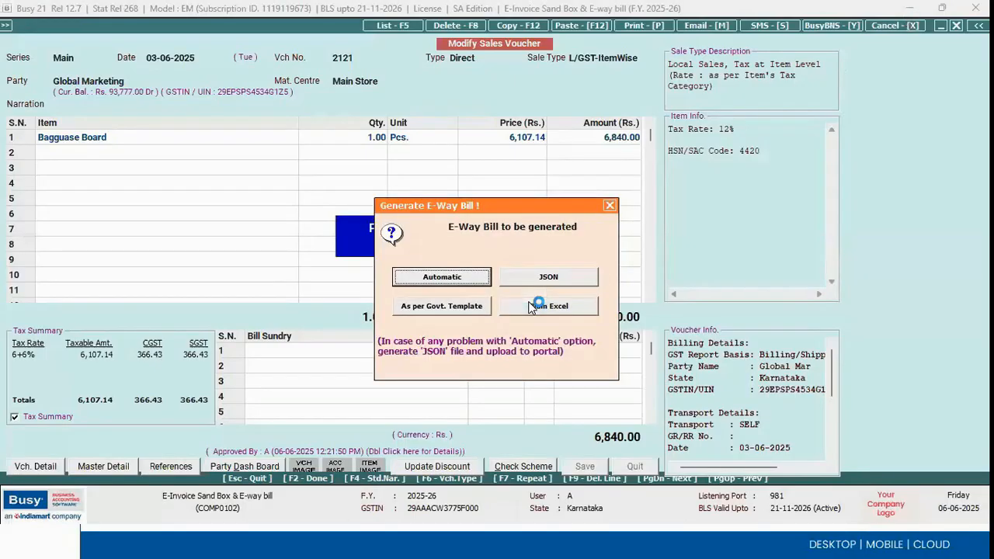
click(455, 281)
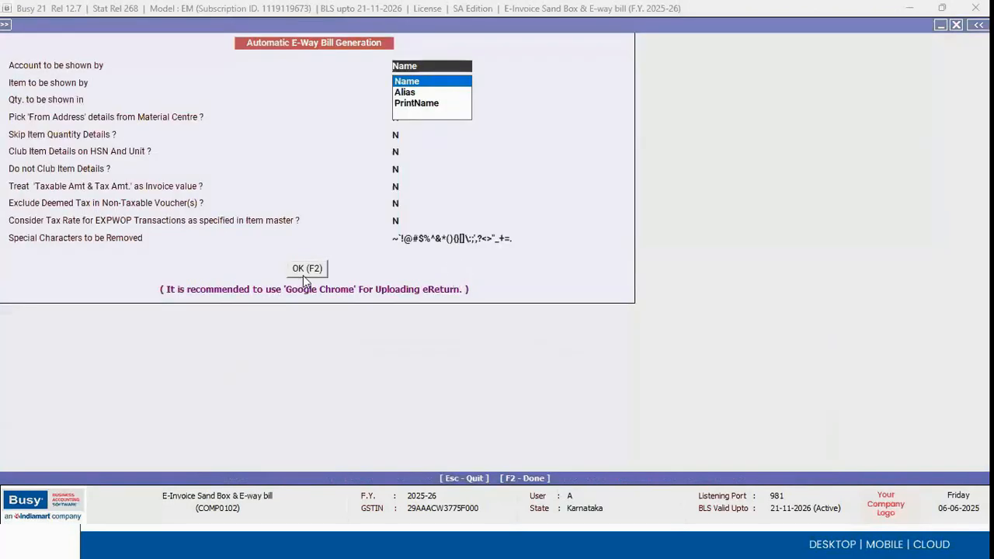
click(303, 272)
click(544, 298)
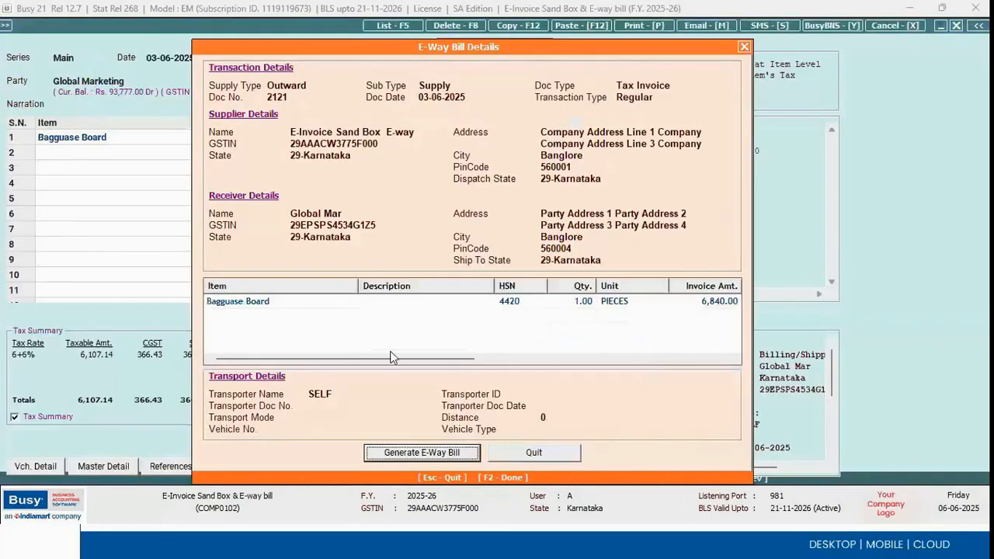
click(403, 453)
key(Return)
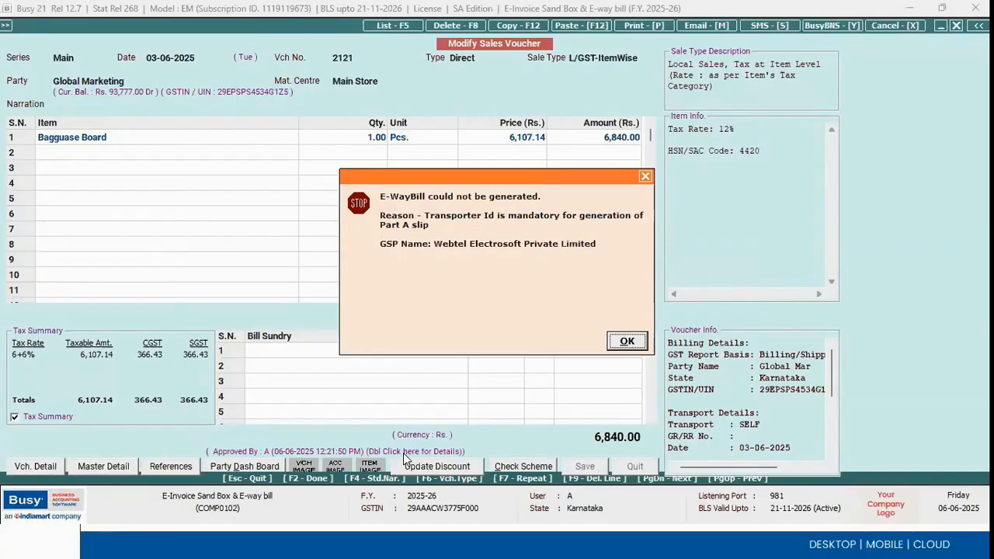
key(Return)
Decline printing the sales invoice and sending it by e-mail or SMS.
click(582, 298)
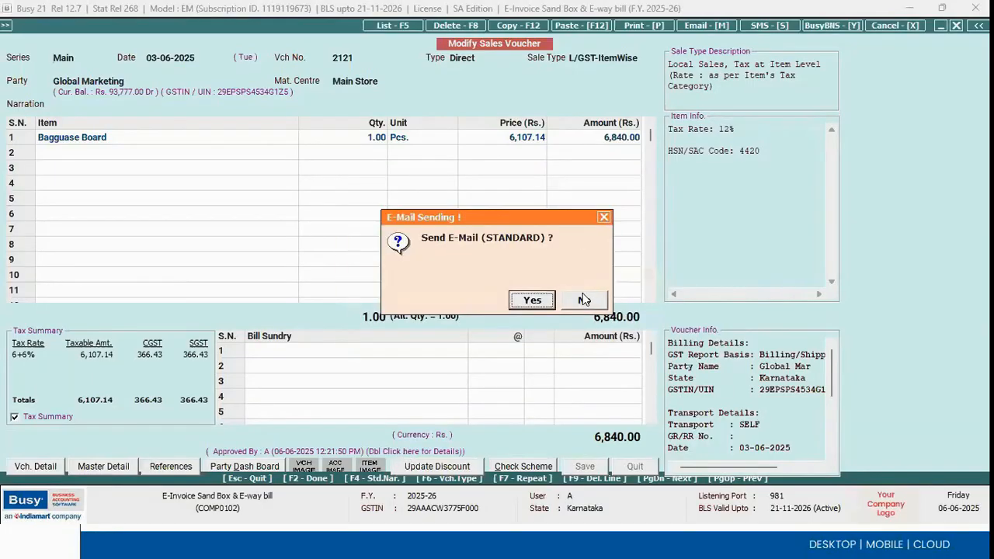
click(582, 298)
click(582, 298)
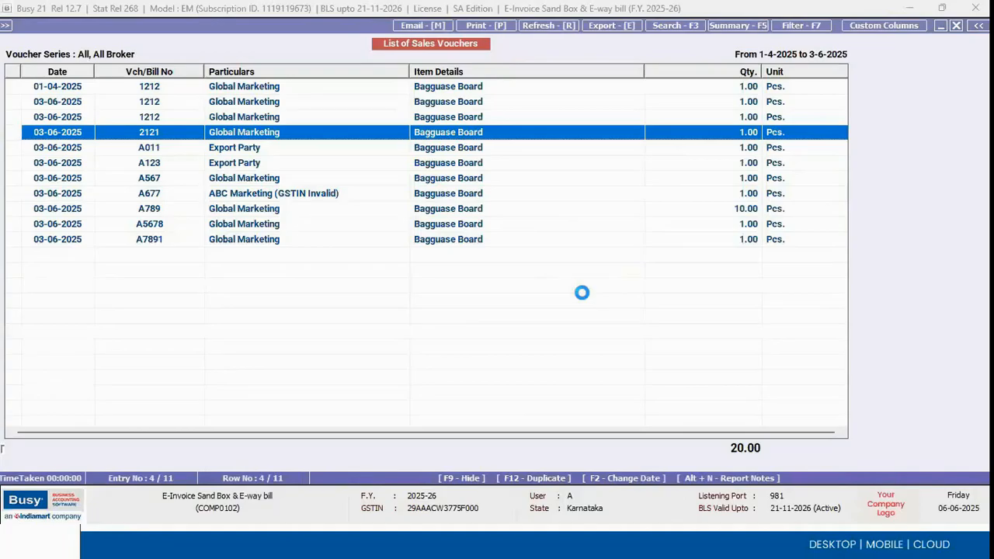
Reopen Global Marketing voucher 2121 and set the vehicle number in its transport details to HJK0001.
key(Return)
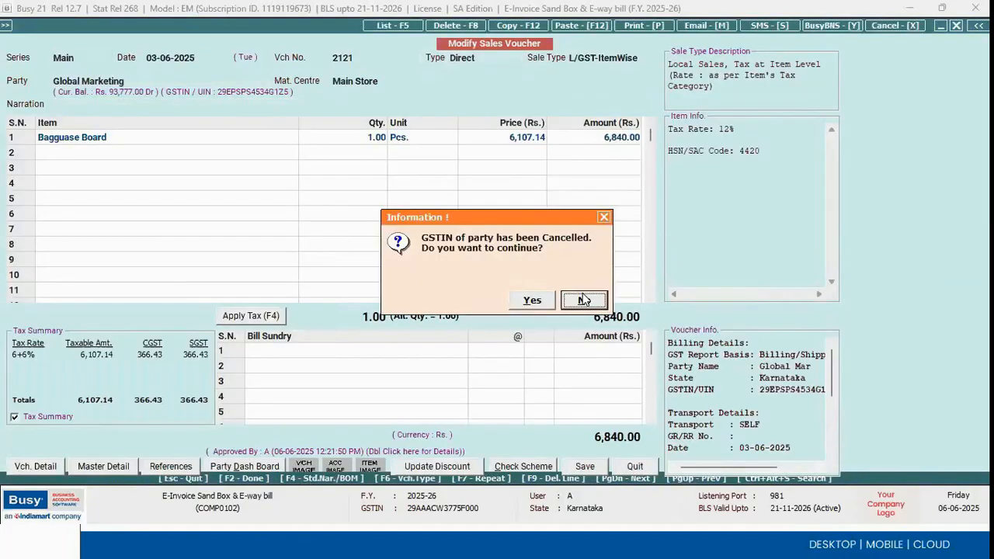
click(583, 299)
key(Return)
key(F2)
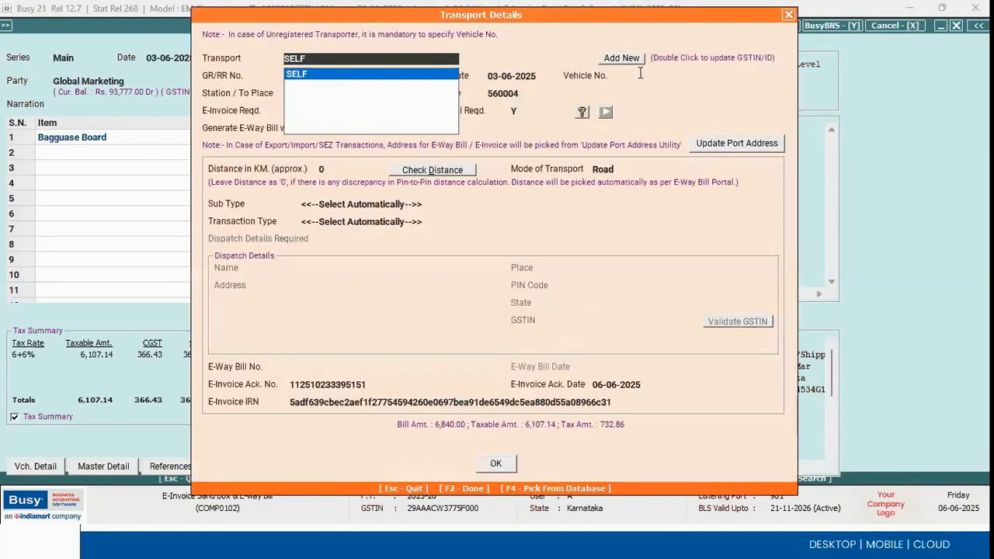
click(639, 75)
text(HJK000)
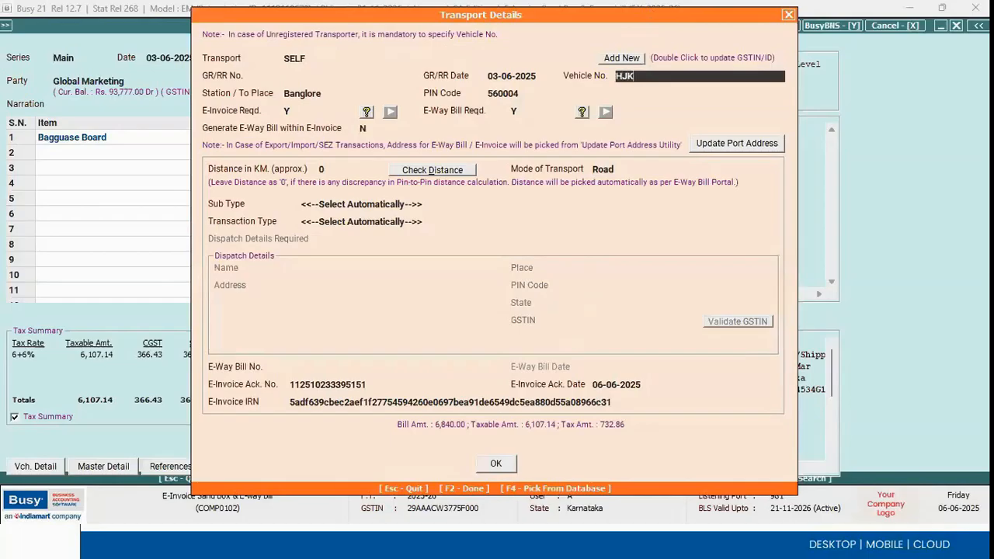
key(Return)
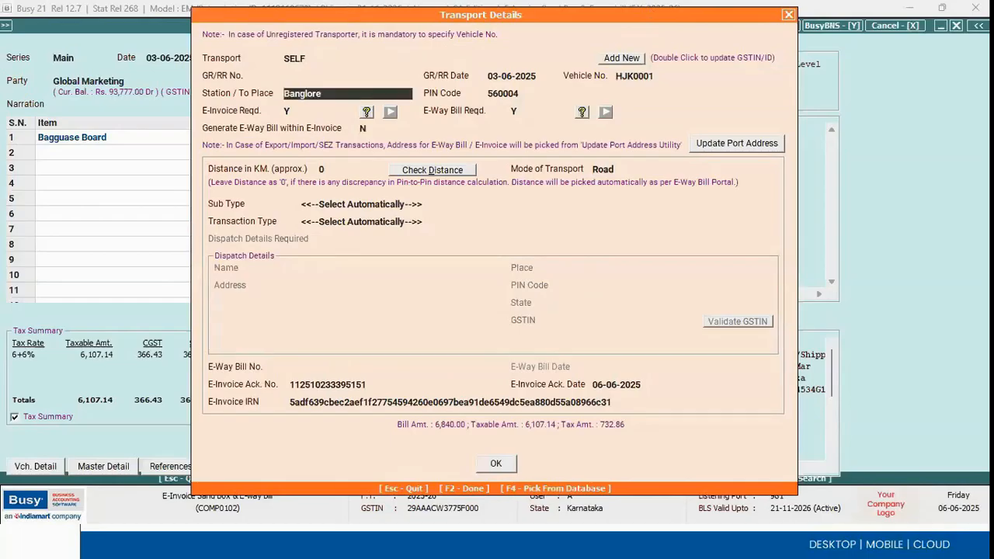
Save the voucher despite its already generated E-Invoice, and decline printing the E-Invoice.
key(F2)
key(Left)
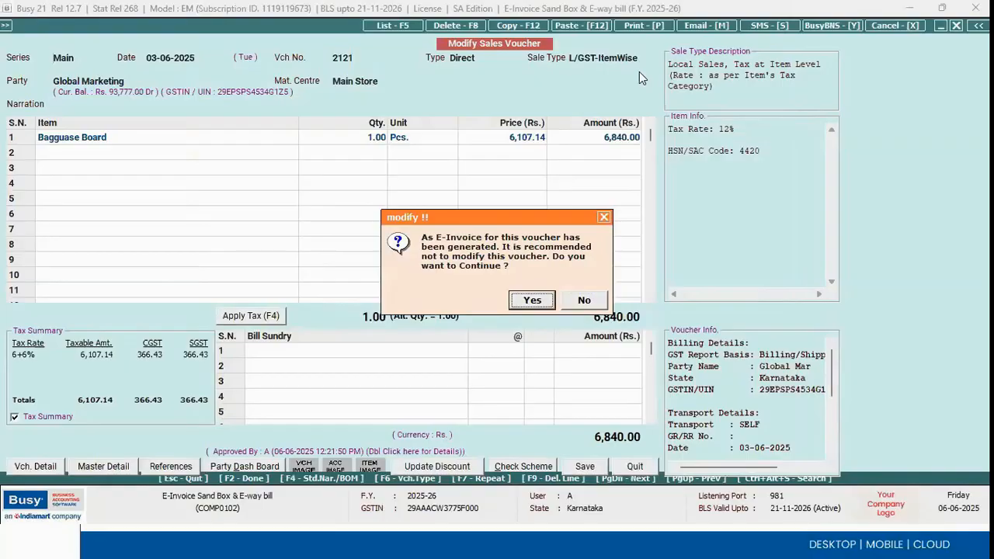
key(Right)
key(Left)
key(Return)
key(Return)
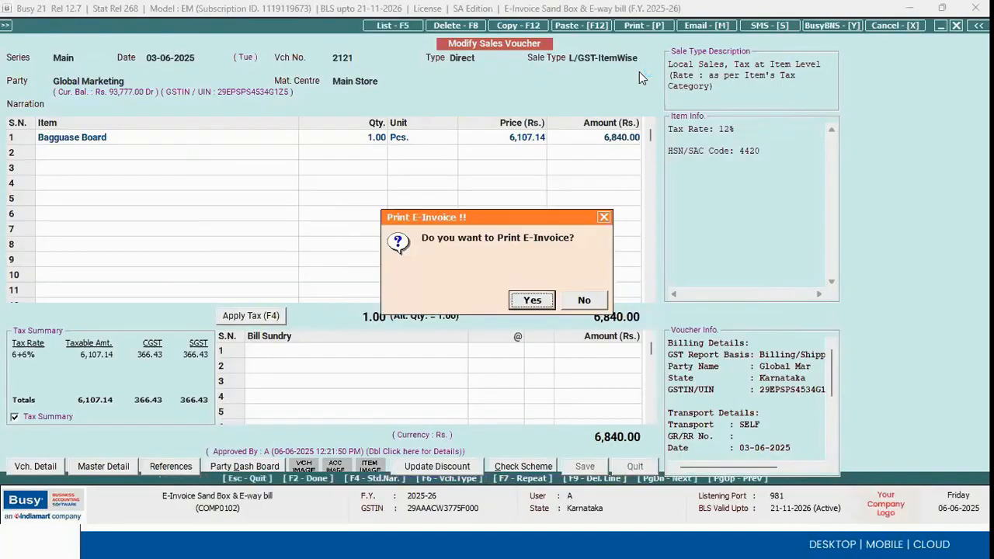
key(Right)
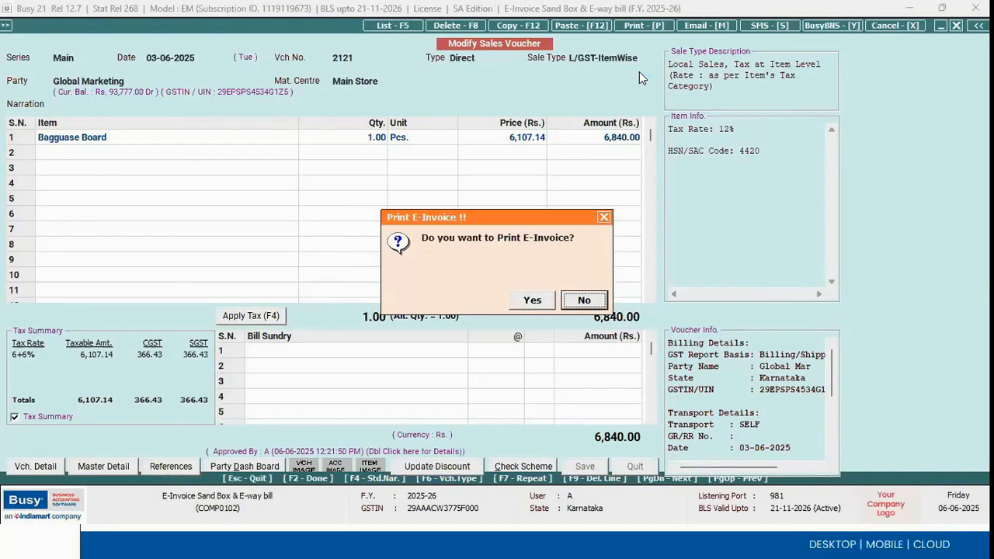
key(Left)
key(Right)
key(Return)
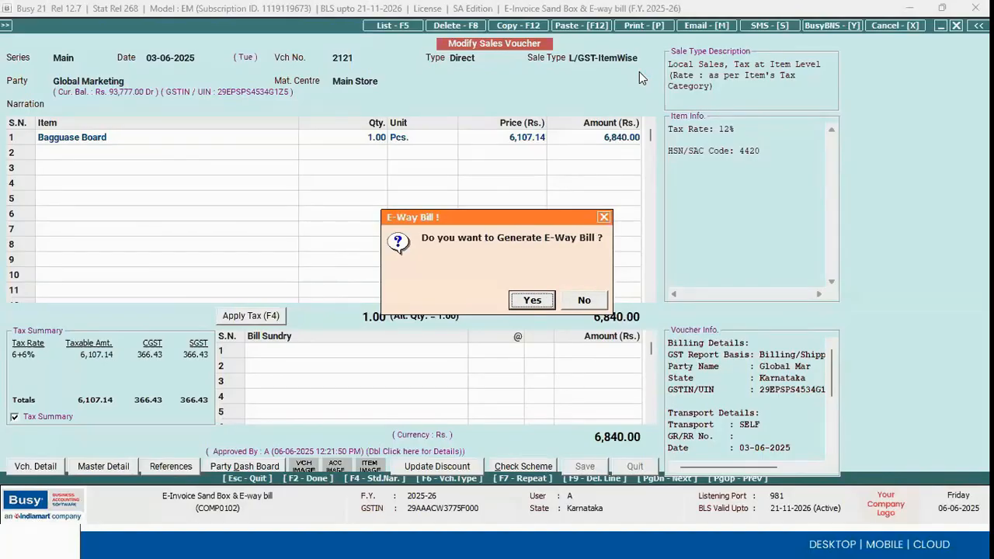
Generate the voucher's E-Way Bill with the Automatic method and default options, accepting the sandbox testing notice.
key(Return)
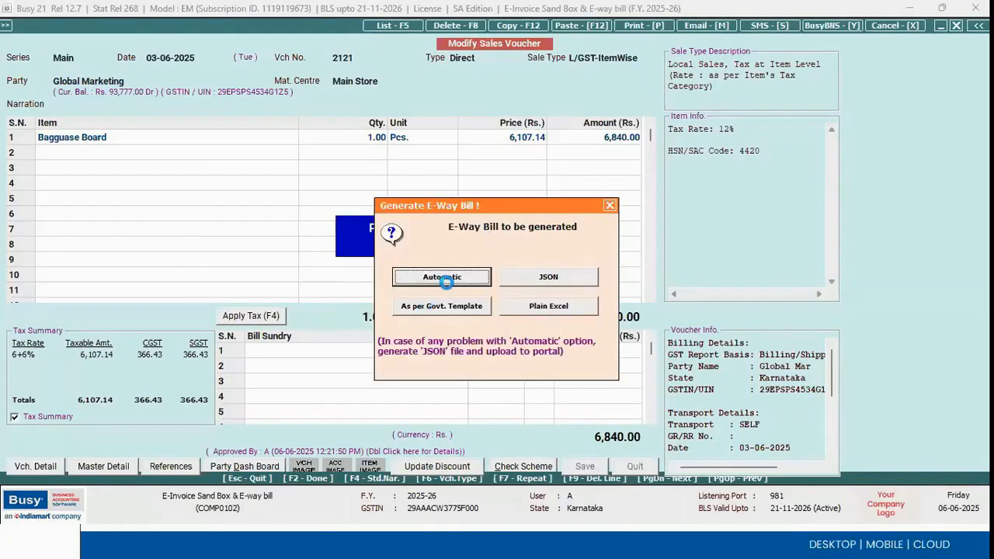
click(449, 278)
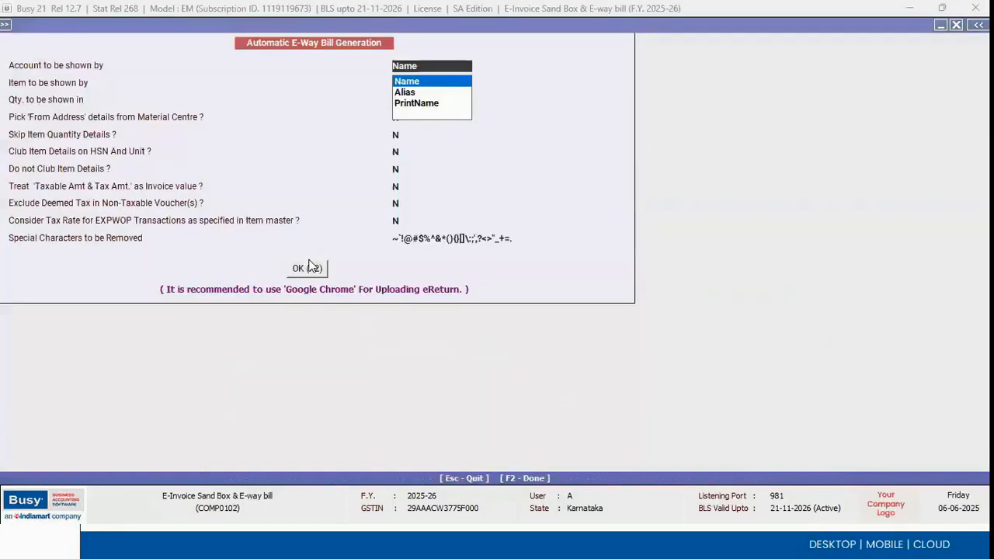
click(308, 265)
click(308, 265)
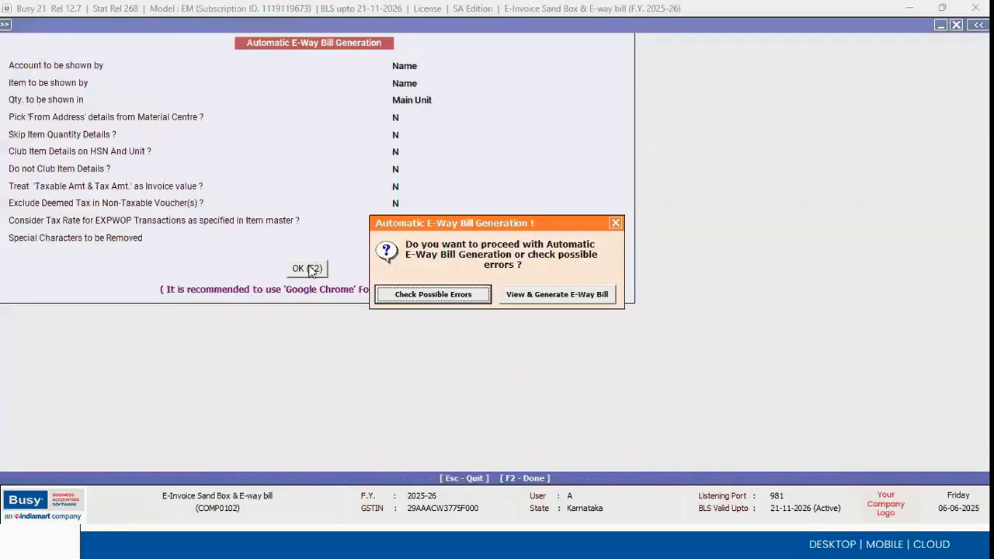
click(553, 295)
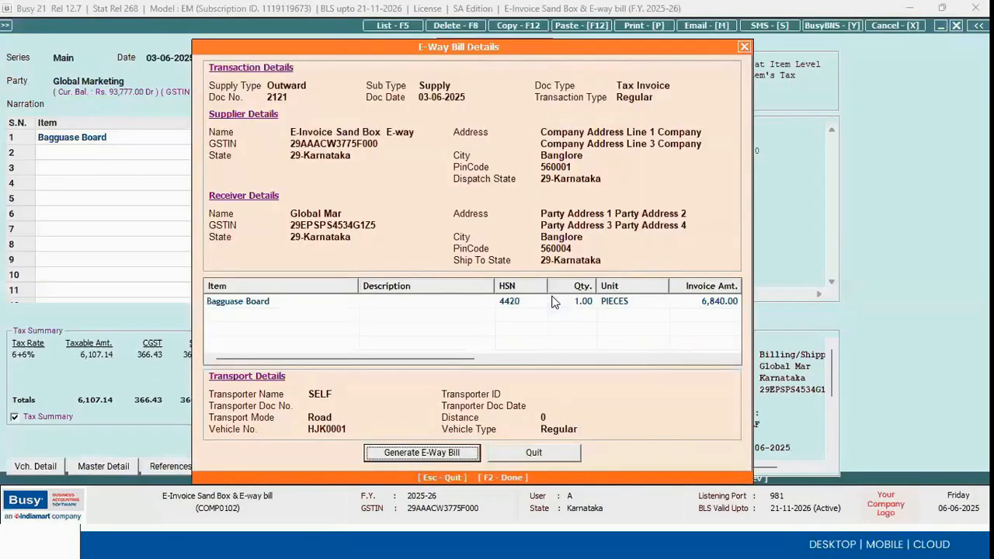
click(406, 454)
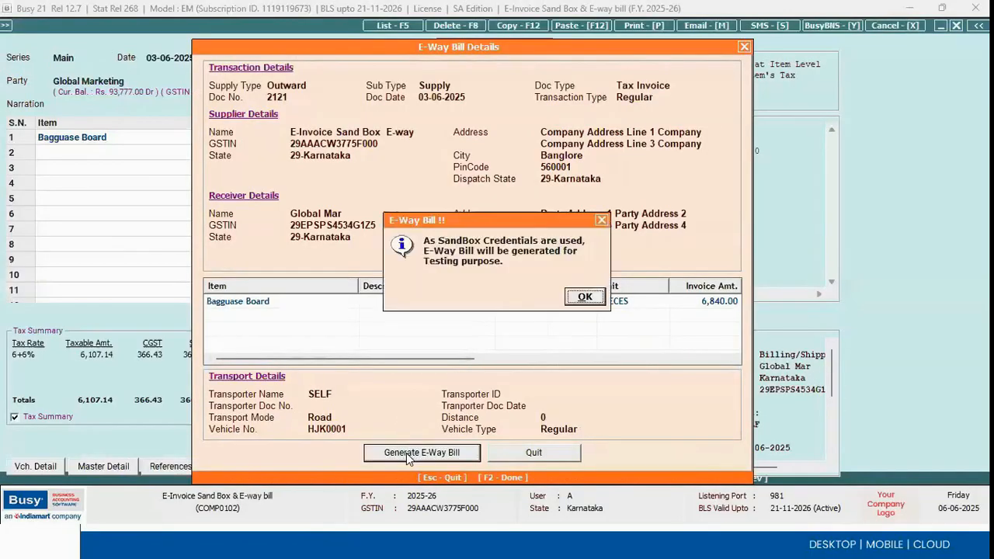
click(591, 300)
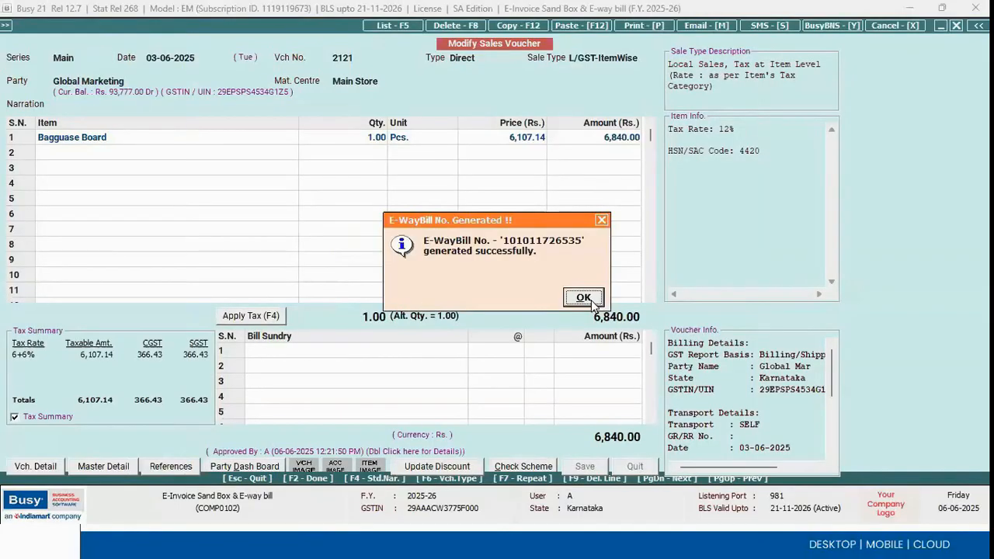
Dismiss the E-Way Bill message and decline printing the voucher and sending it by e-mail or SMS.
click(583, 299)
click(586, 300)
click(590, 301)
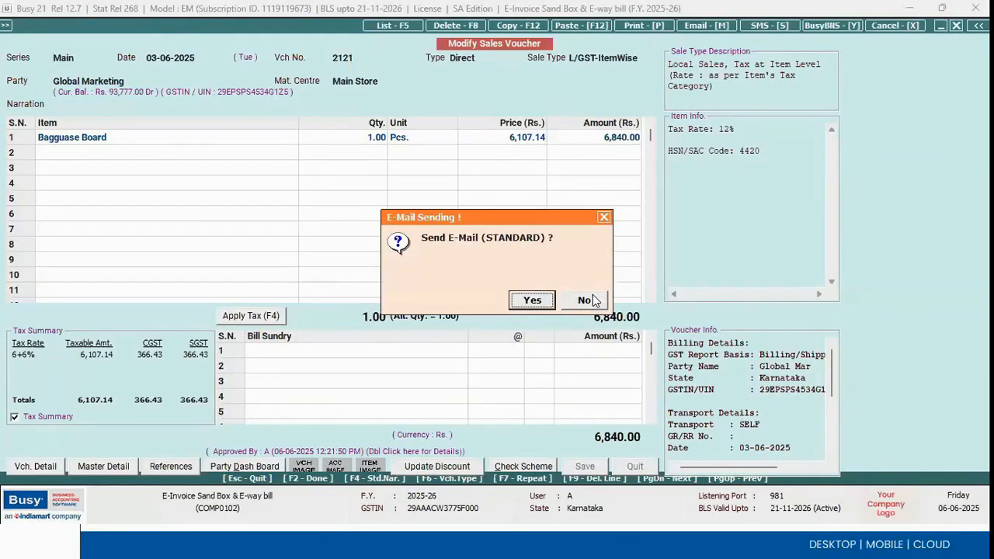
click(590, 301)
click(586, 300)
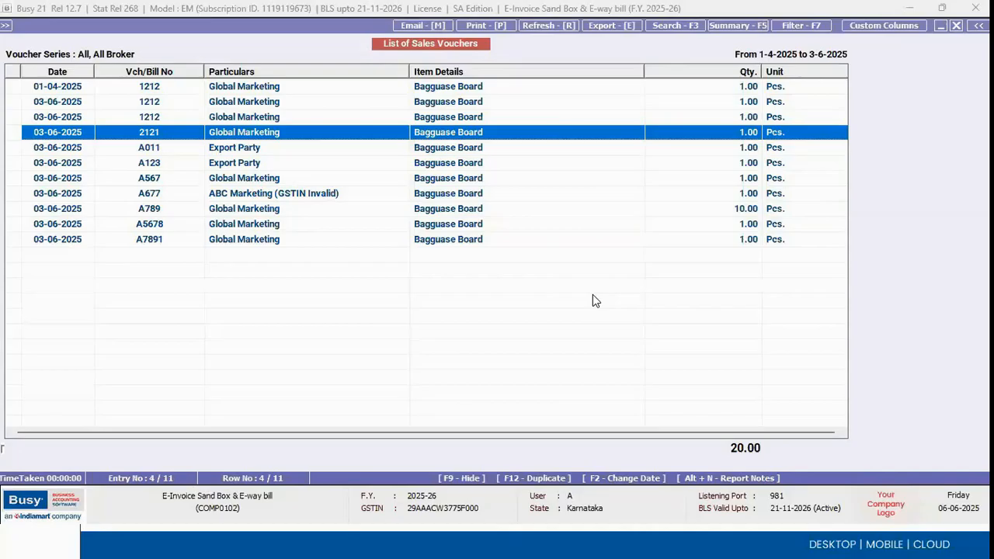
Reopen Global Marketing voucher 2121 and review the E-Way Bill and E-Invoice fields in its transport details.
key(Return)
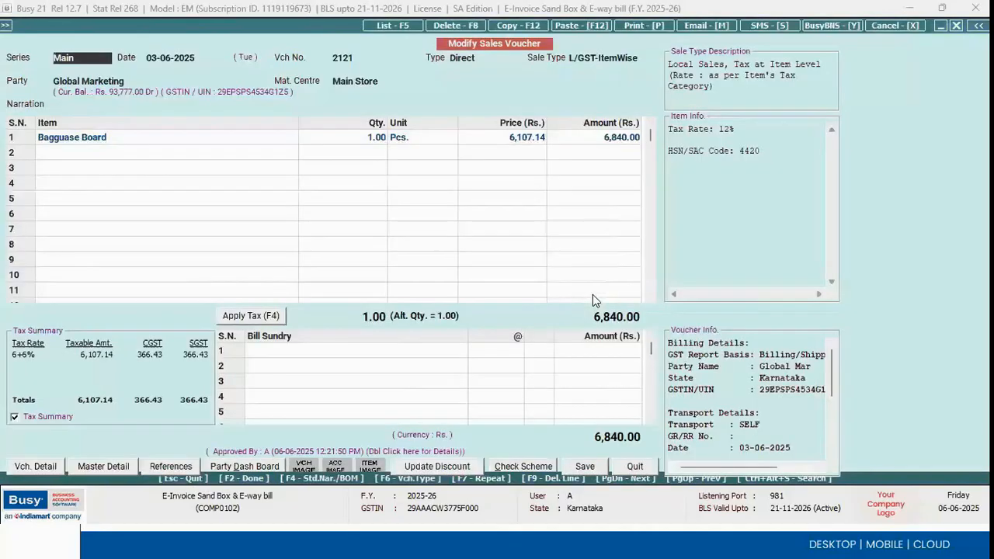
key(F2)
click(583, 300)
key(Return)
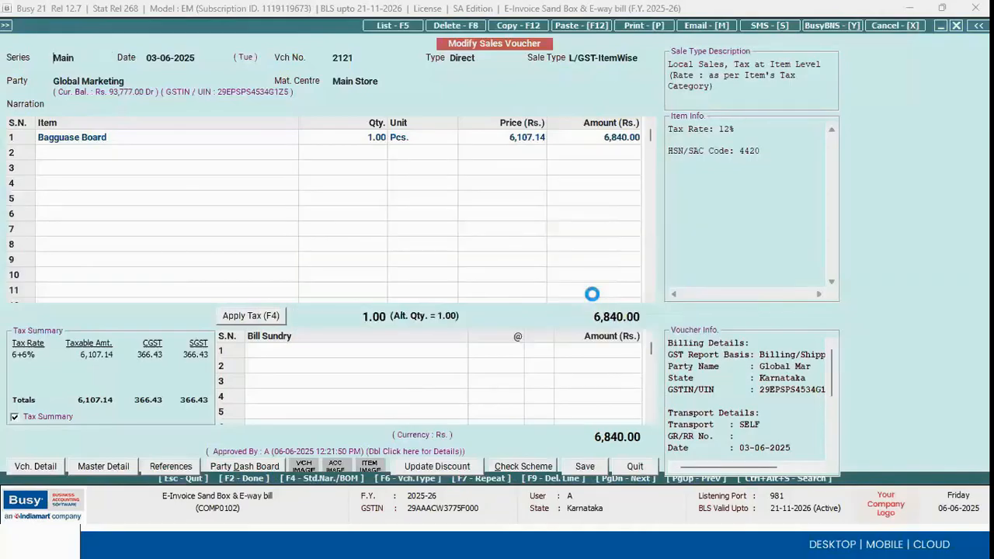
key(Return)
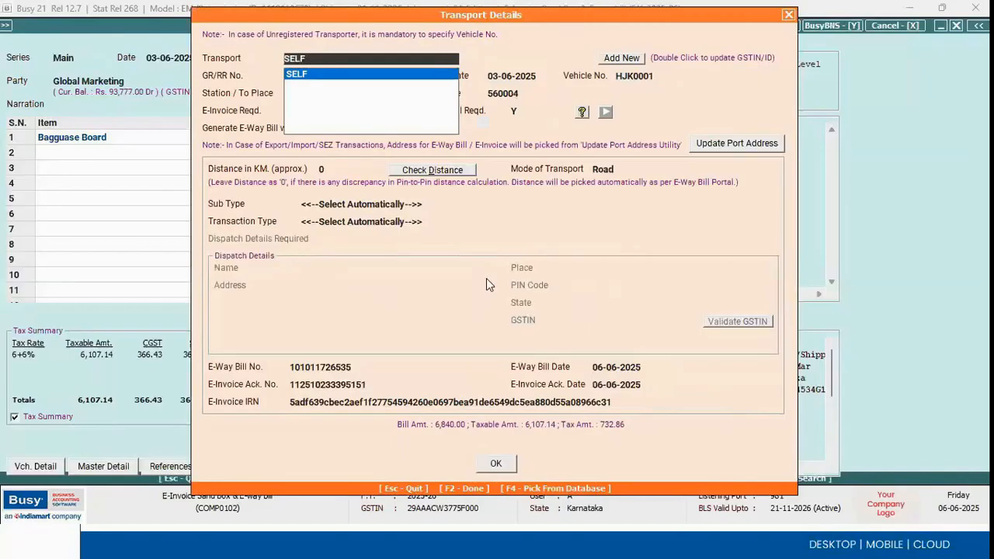
key(F2)
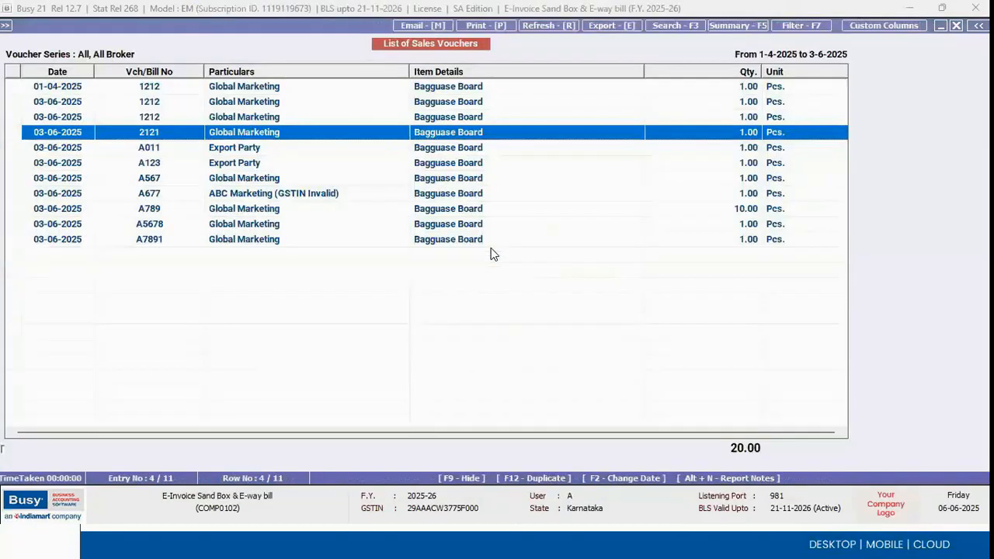
Open the first Global Marketing voucher 1212 dated 03-06-2025 and close it without changes.
key(Up)
key(Up)
key(Up)
key(Down)
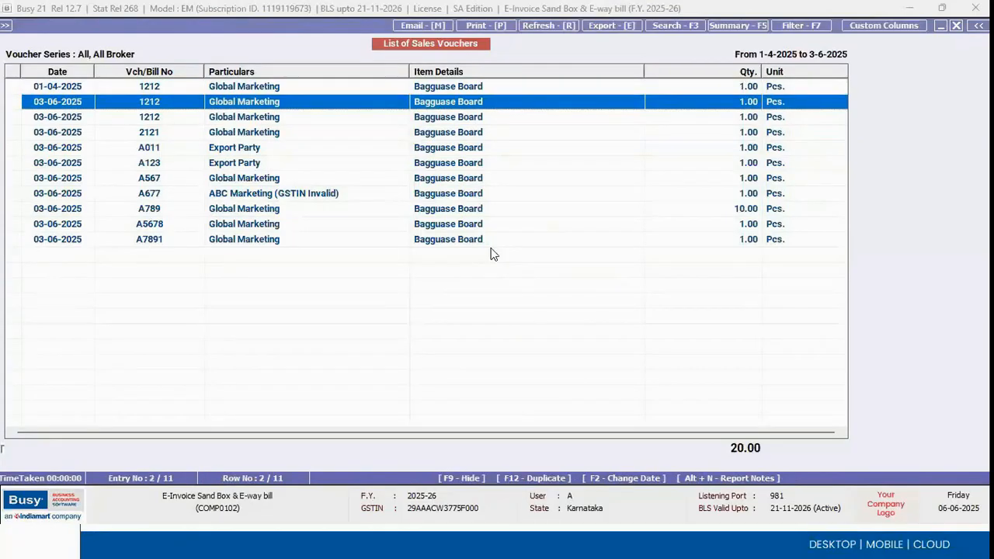
key(Return)
key(Escape)
Open Global Marketing voucher A567 for modification and bring up its transport details.
key(Down)
key(Down)
key(Down)
key(Down)
key(Down)
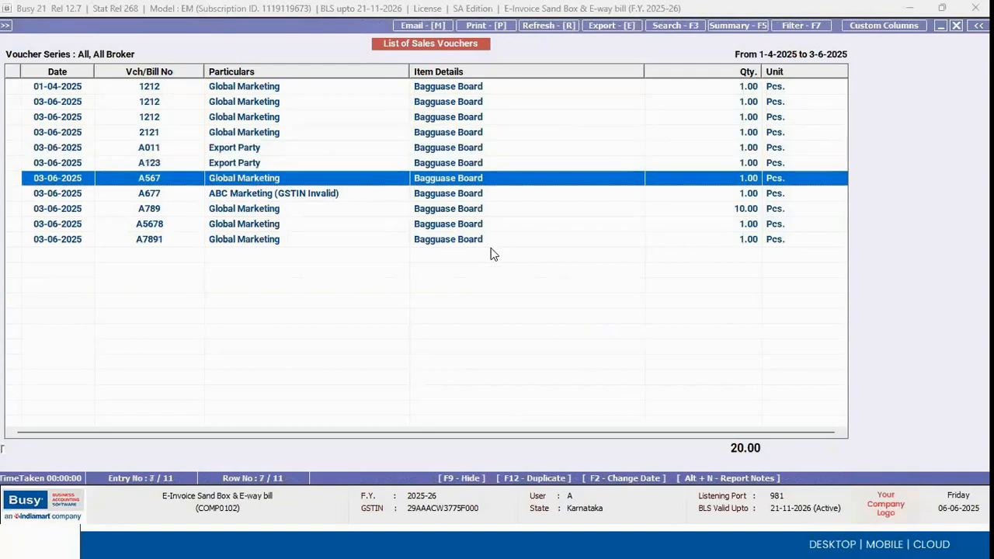
key(Return)
key(F2)
key(Left)
key(Return)
key(F2)
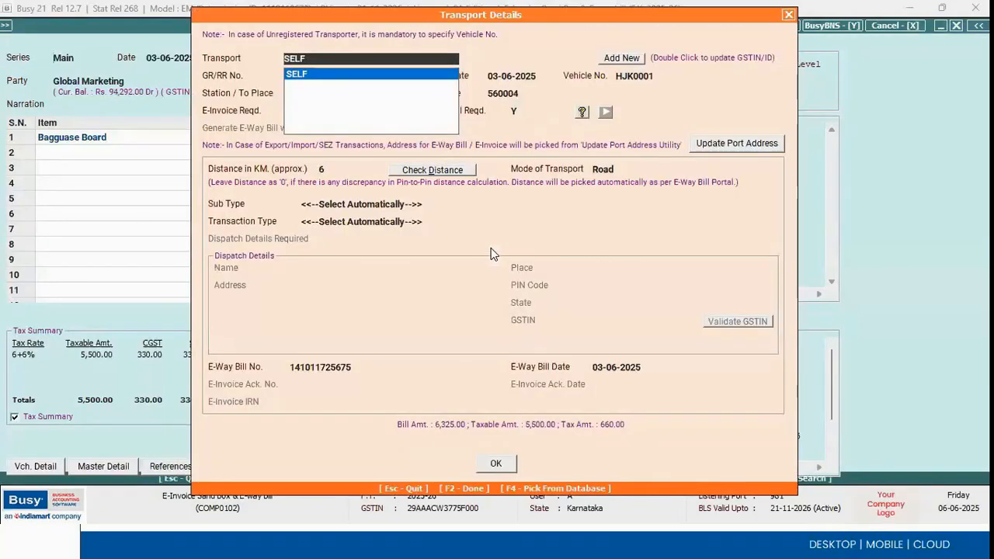
Set E-Invoice required to Y in voucher A567's transport details and accept the details.
key(Return)
key(Return)
key(Return)
key(Return)
key(Return)
key(Return)
key(y)
key(Return)
key(F2)
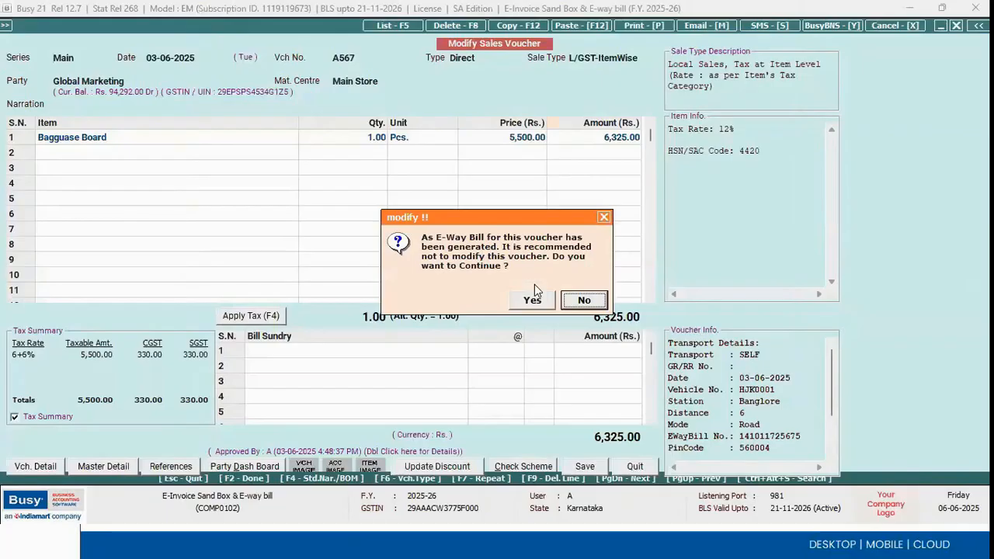
Save voucher A567 despite its already generated E-Way Bill.
key(Return)
key(F2)
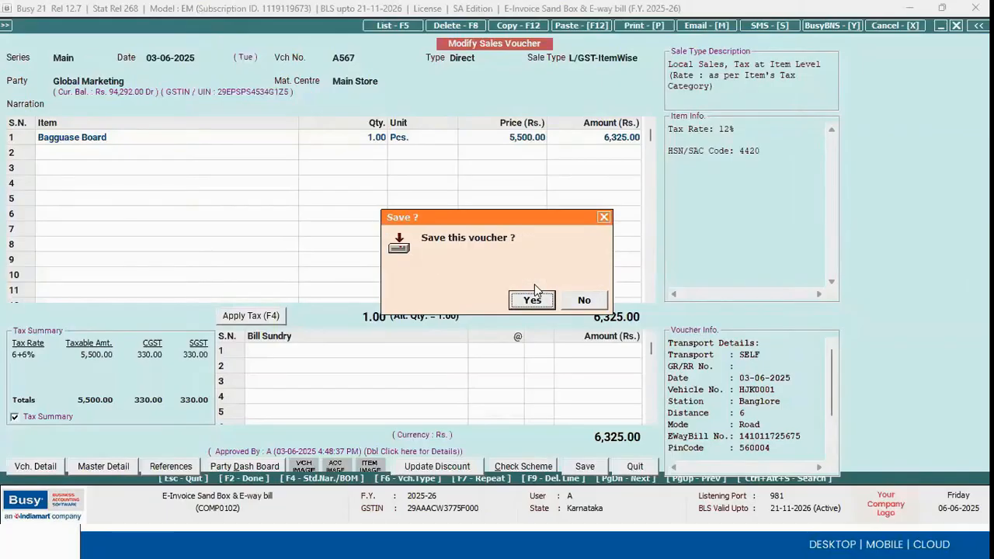
key(Return)
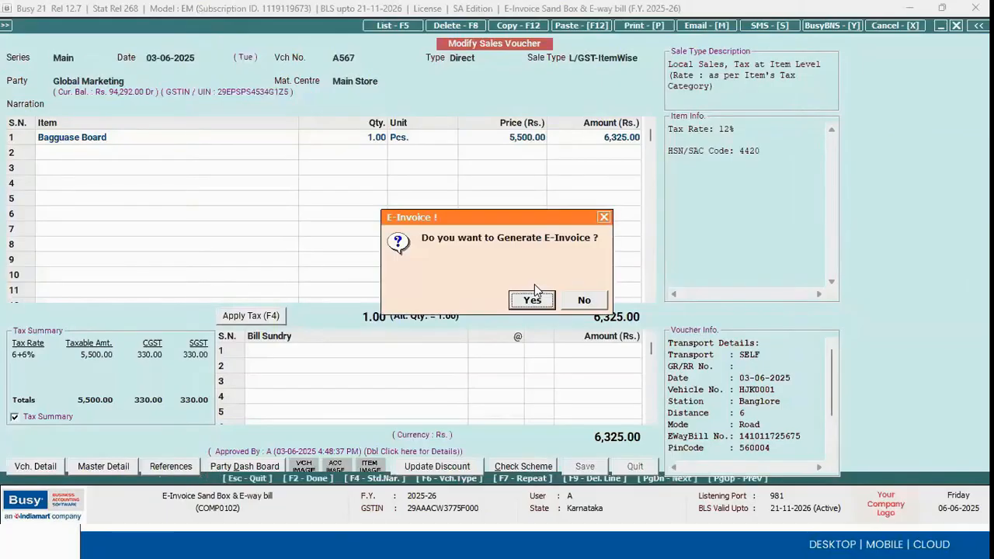
Start Automatic E-Invoice generation for voucher A567 with default options and check it for possible errors.
key(Return)
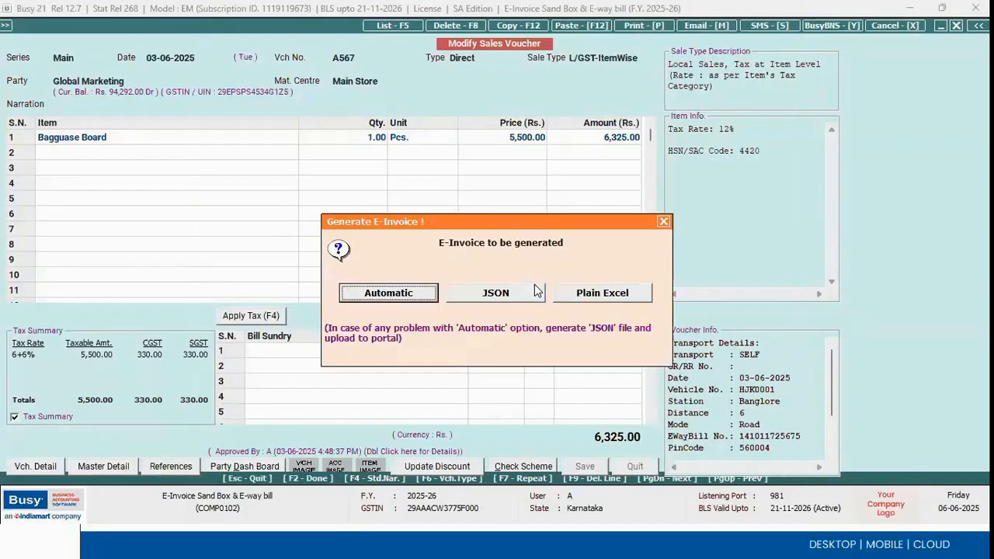
click(416, 299)
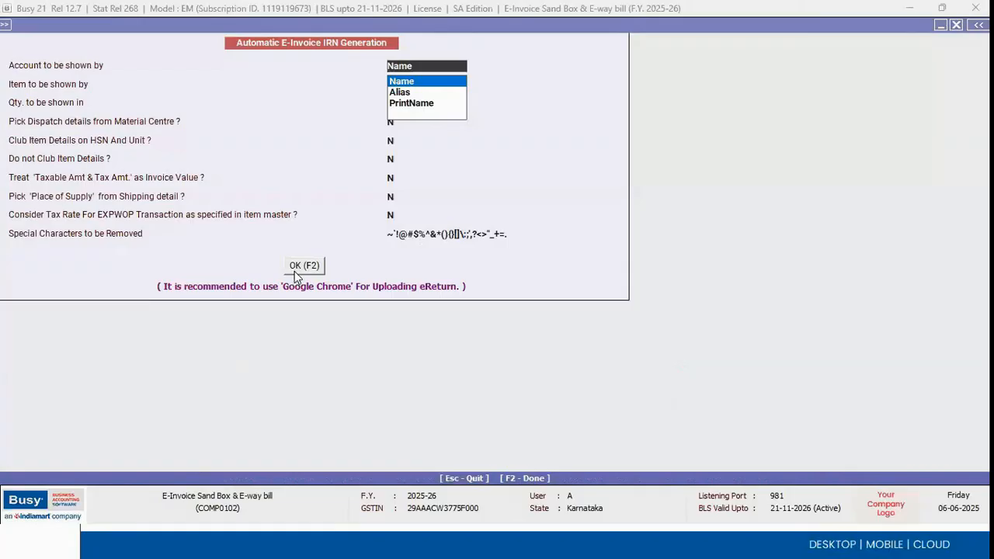
click(294, 271)
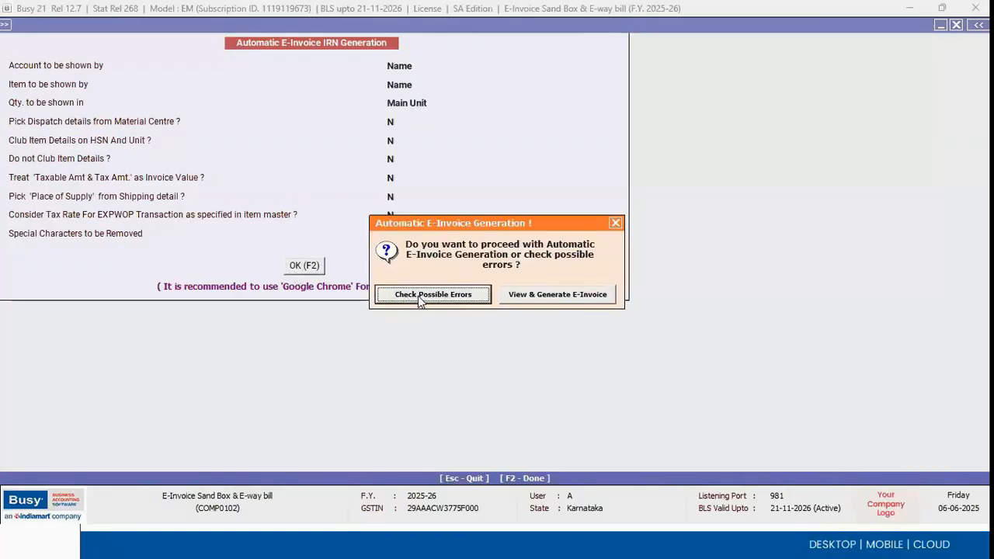
click(417, 296)
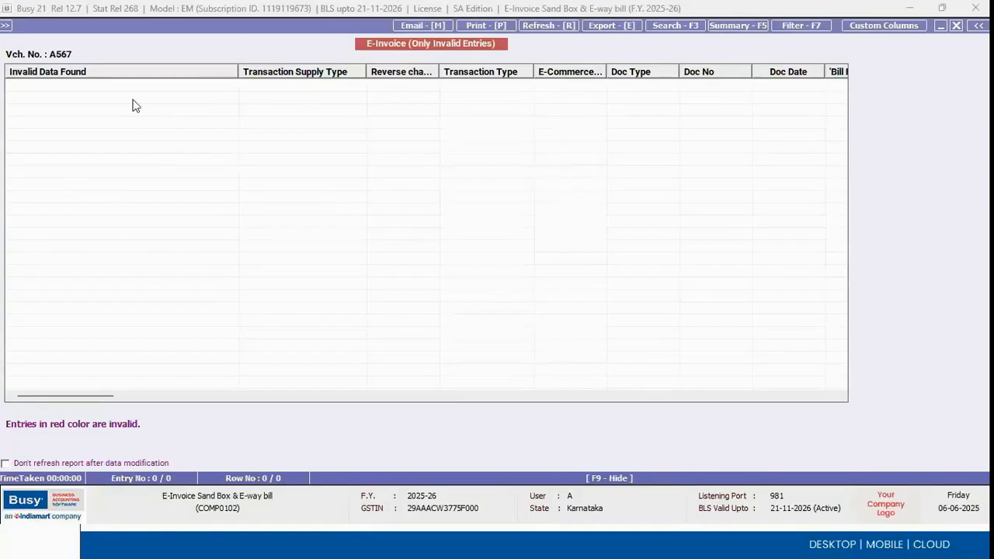
Close the invalid entries report and leave automatic E-Invoice generation without generating the E-Invoice.
key(Escape)
key(F2)
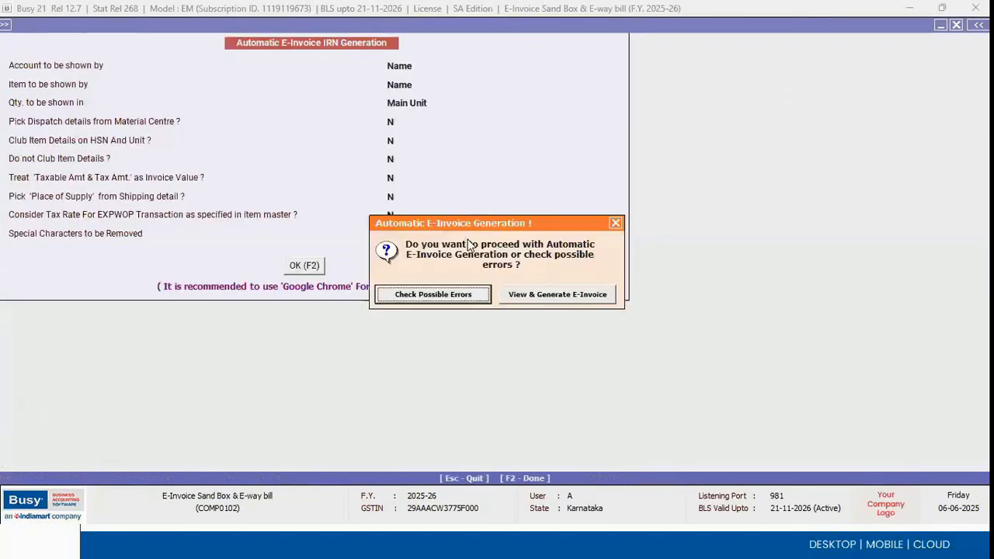
click(547, 295)
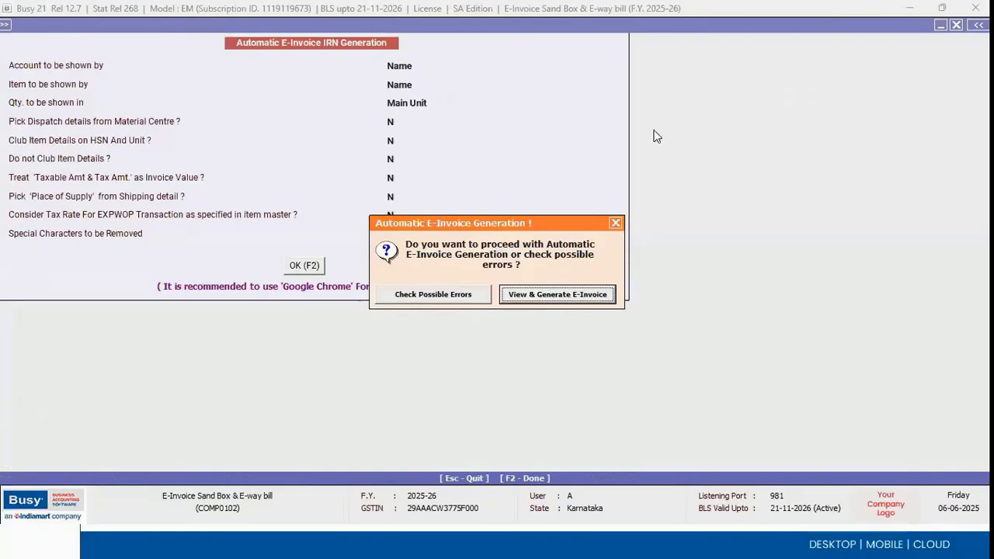
click(617, 224)
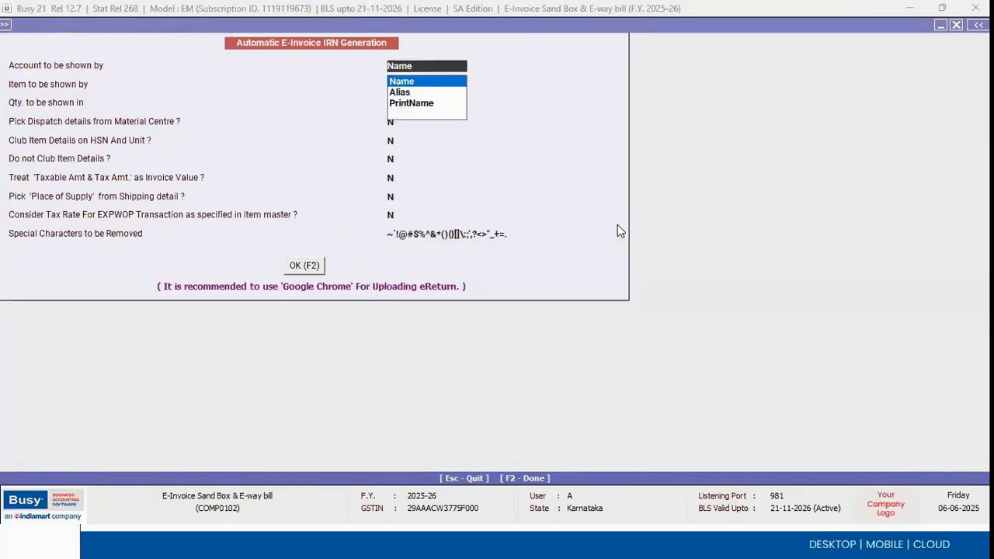
key(Escape)
key(Escape)
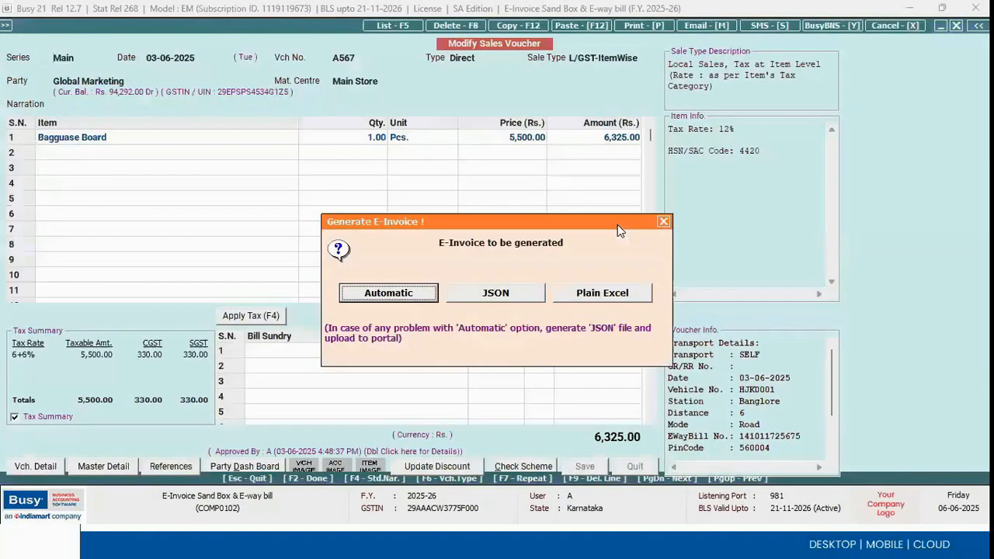
key(alt+Tab)
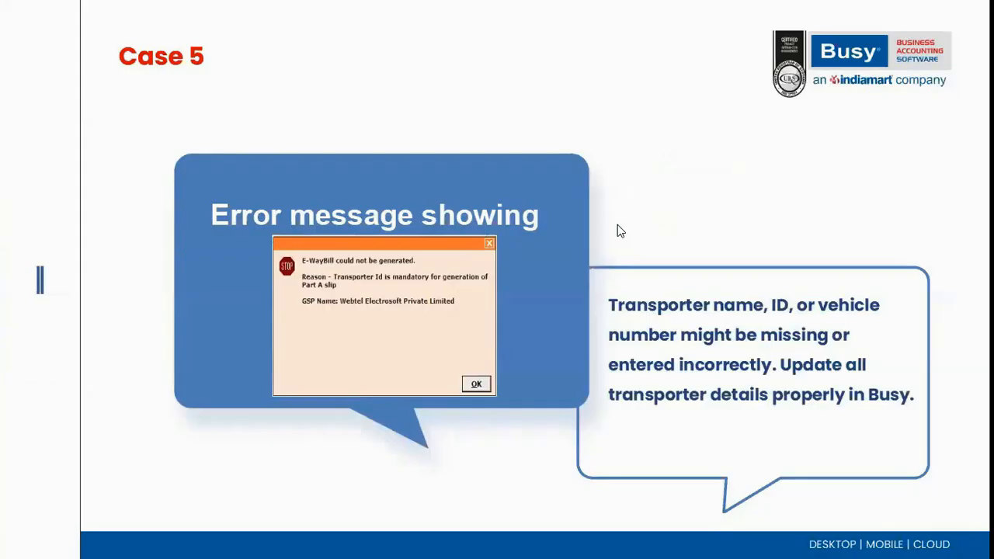
key(Right)
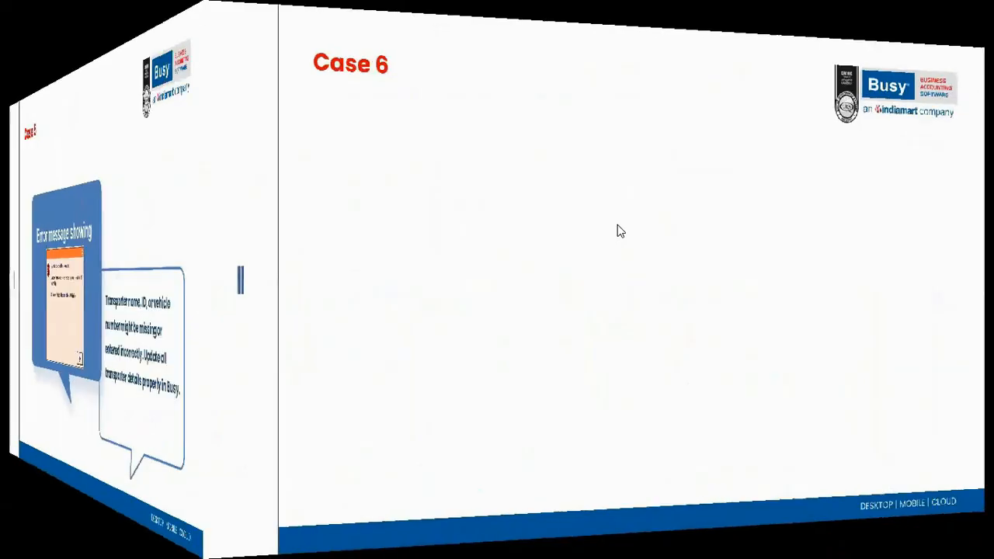
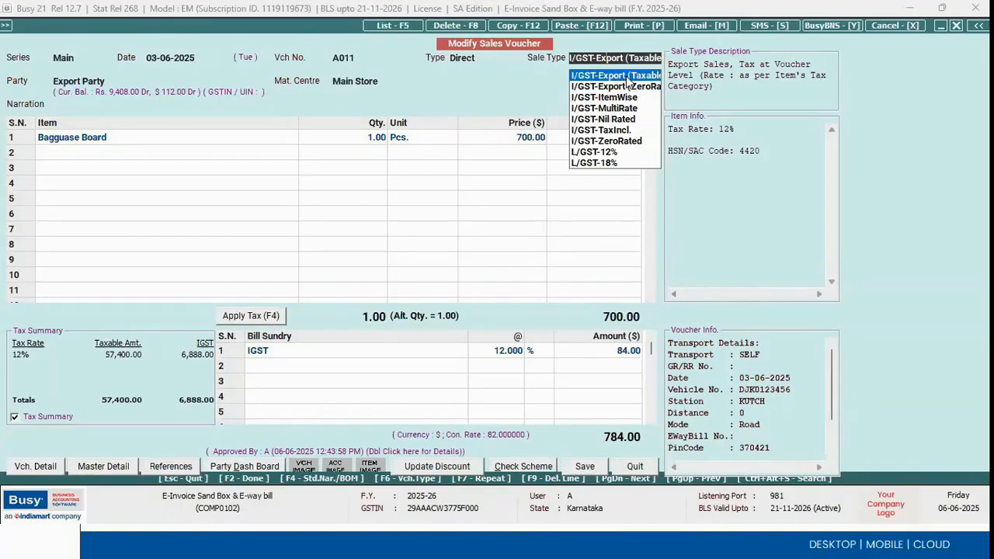
Choose the taxable GST export sale type for voucher A011 and examine the country, dealer type, station and PIN code in the Export Party master.
click(627, 77)
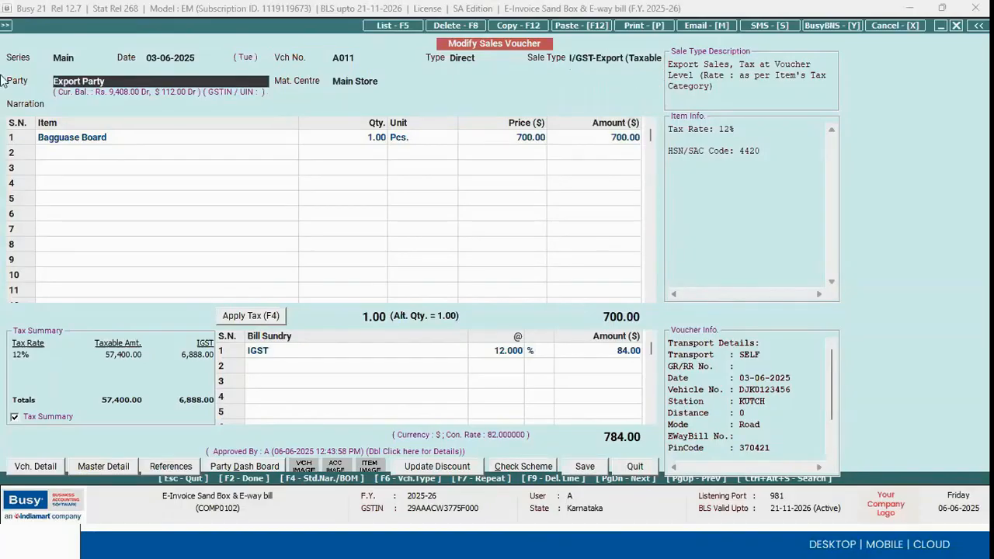
click(89, 84)
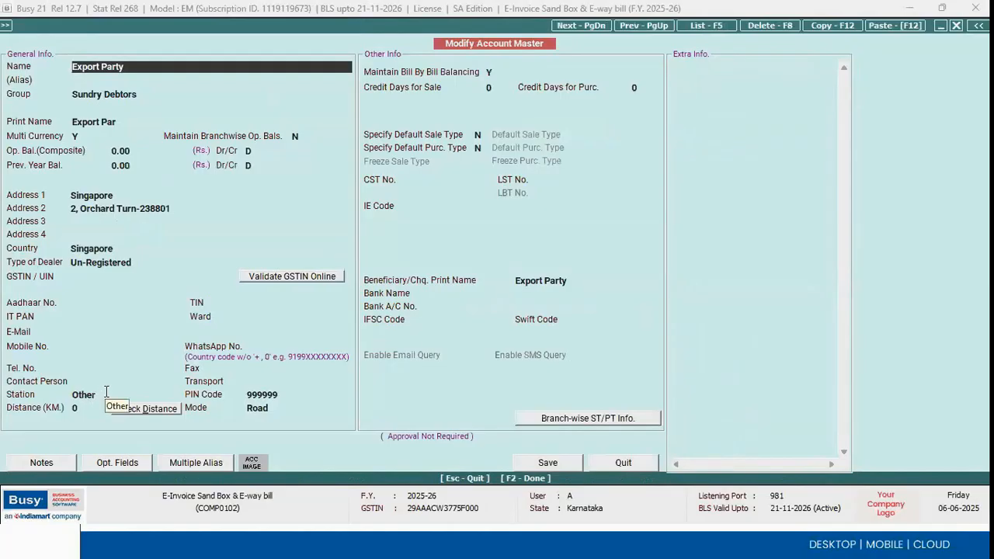
click(118, 249)
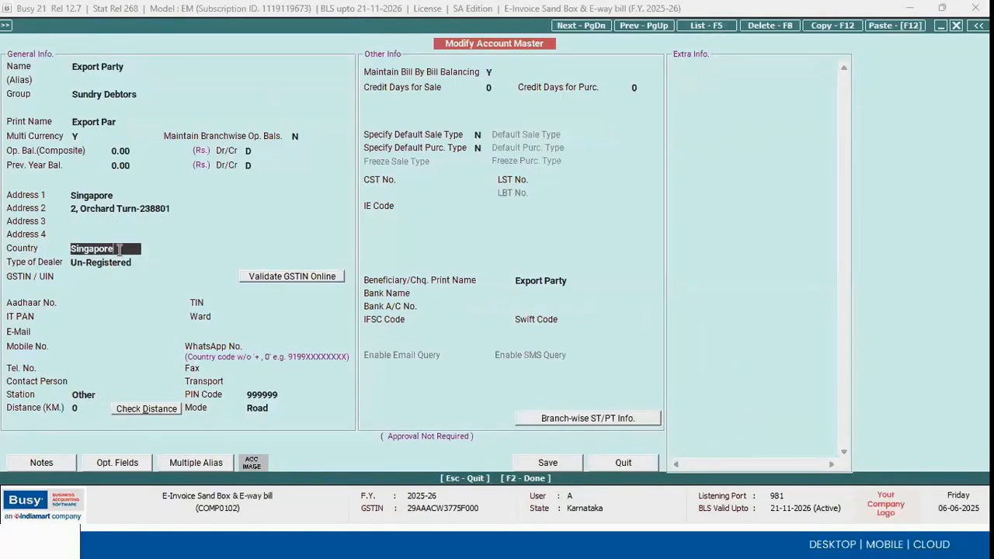
key(Return)
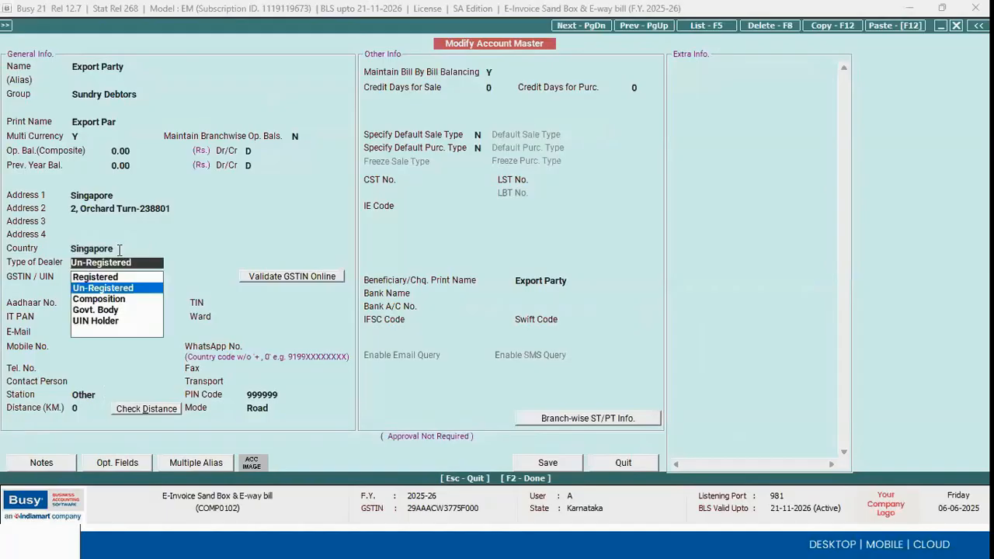
key(Return)
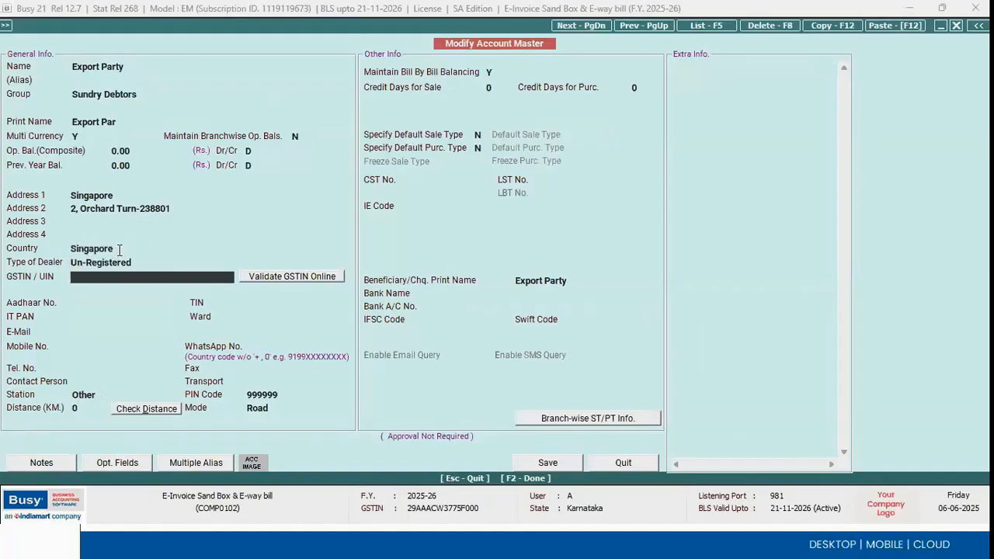
click(104, 395)
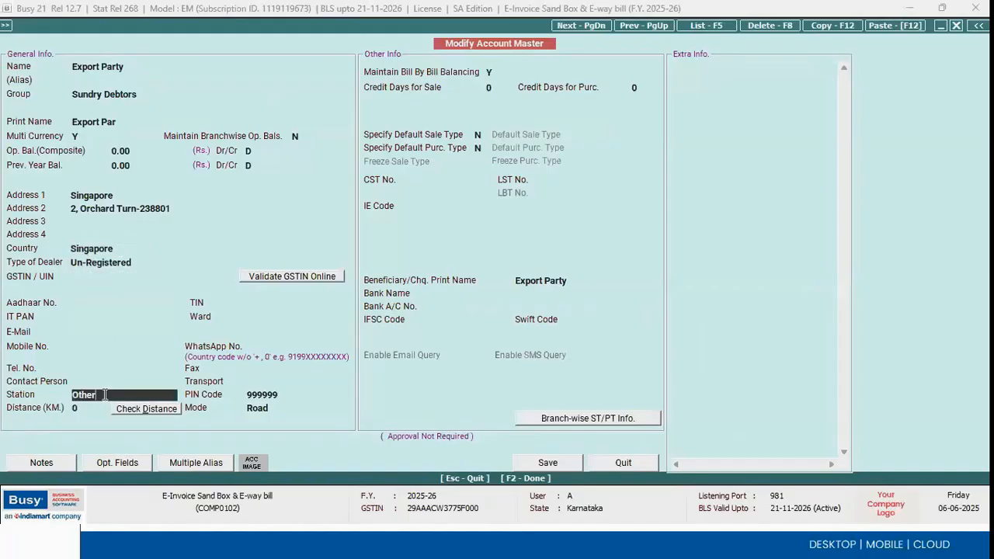
click(284, 395)
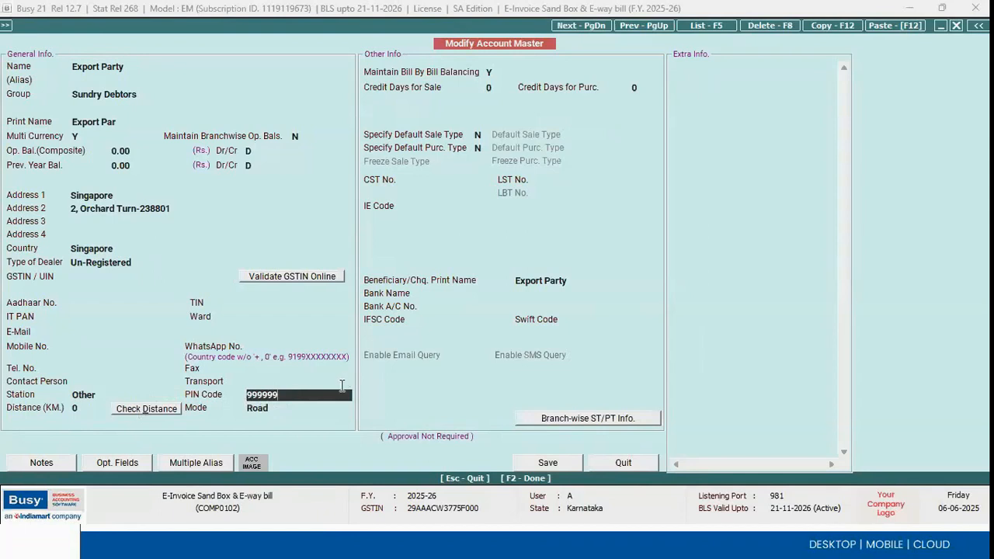
drag(305, 396, 67, 397)
key(Escape)
Confirm the $ currency details for voucher A011 and accept its billing and shipping details with Others as the state.
key(Return)
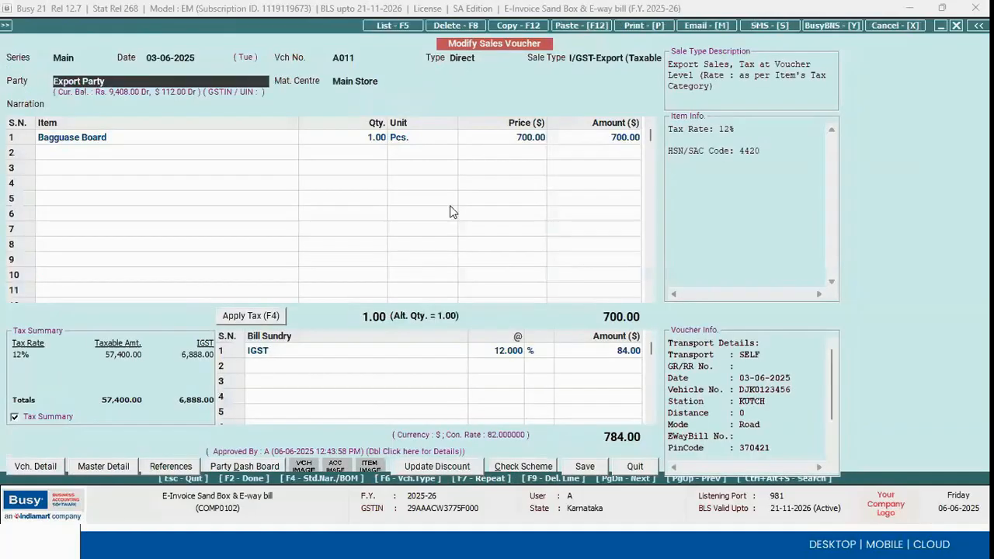
key(Return)
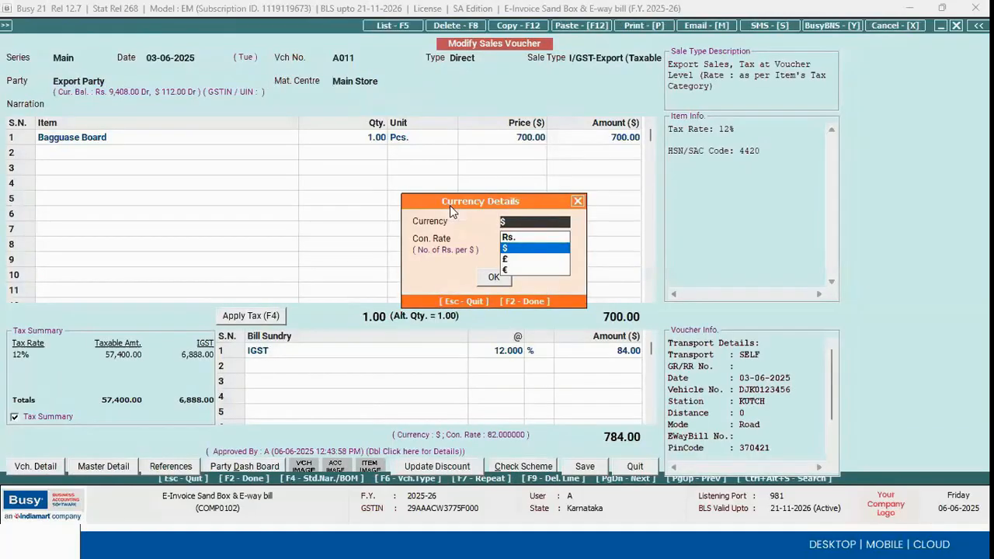
key(Return)
key(Return)
key(Return)
key(Return)
key(Return)
key(Return)
key(Return)
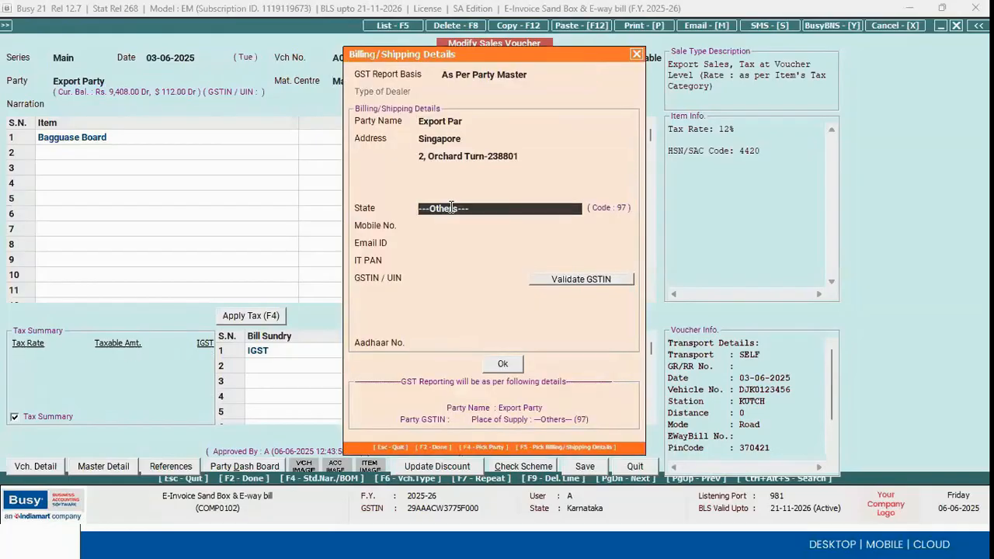
key(F2)
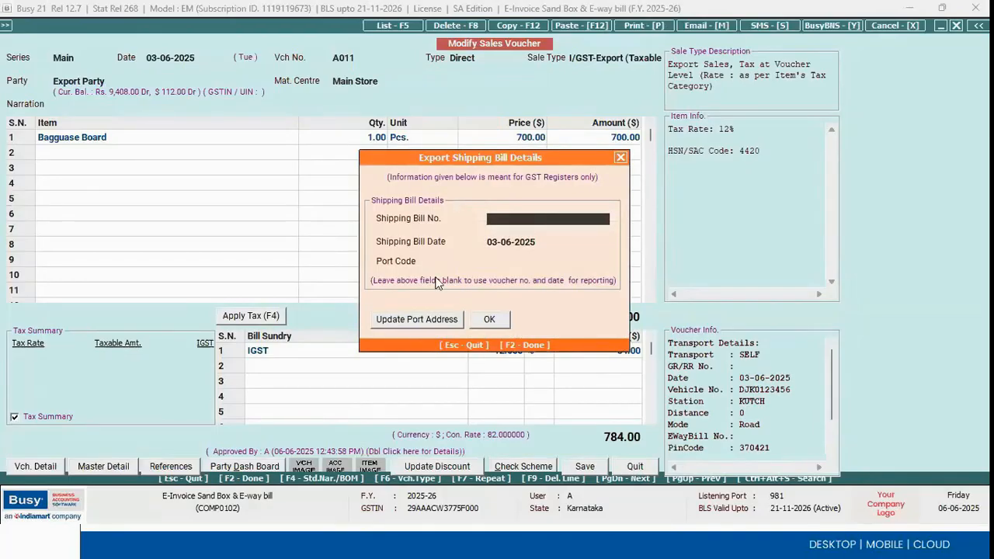
Accept the export shipping bill details with a blank port code, along with the salesman details and the bill-by-bill adjustment for A011.
click(505, 262)
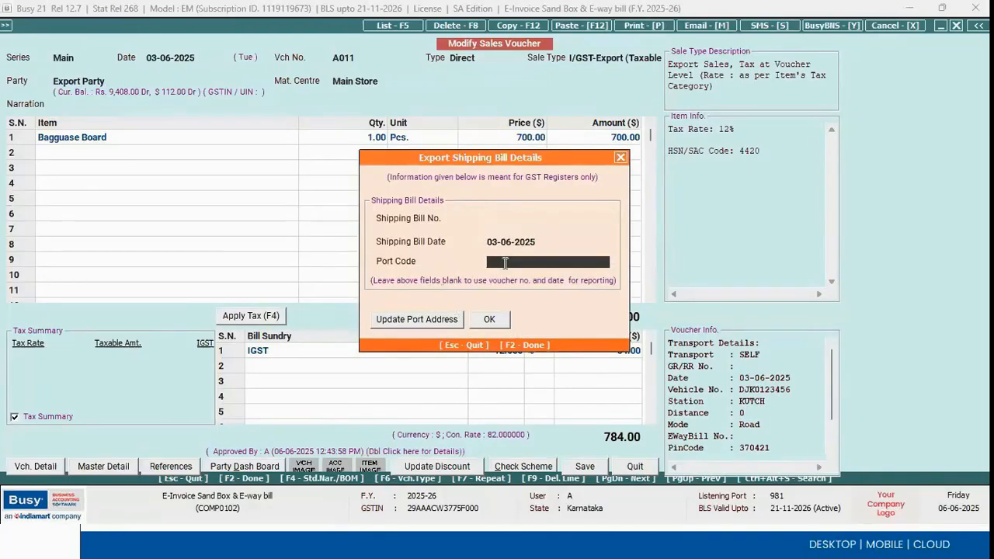
click(486, 321)
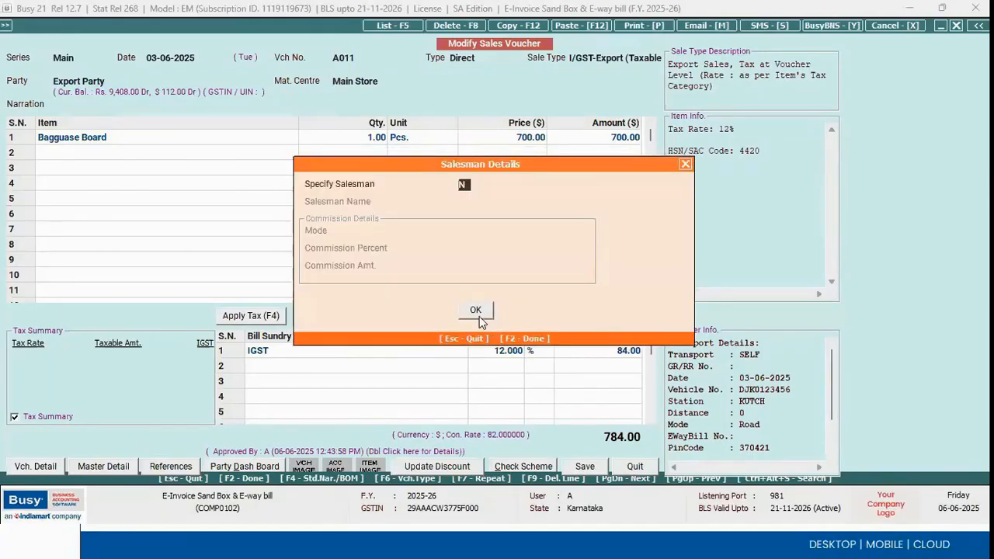
click(479, 316)
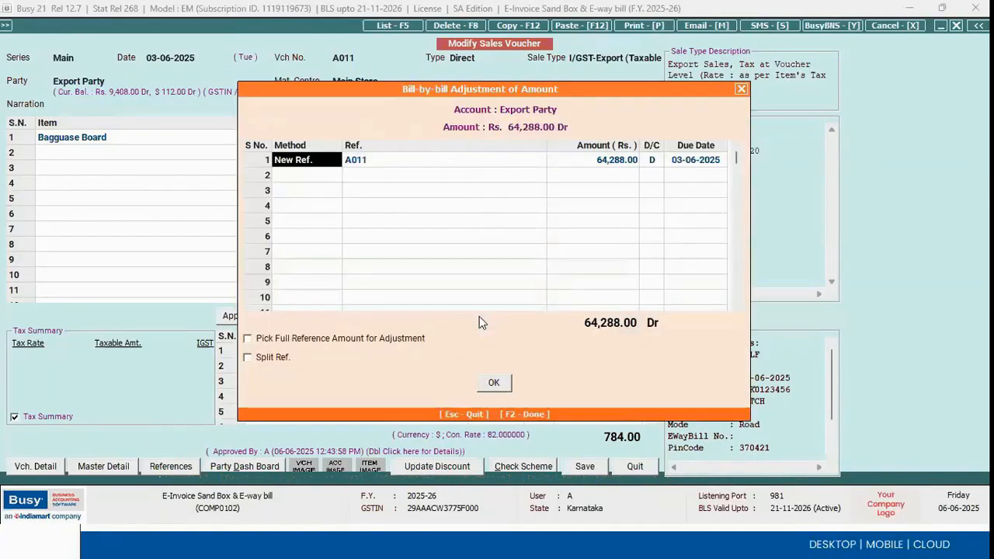
click(487, 389)
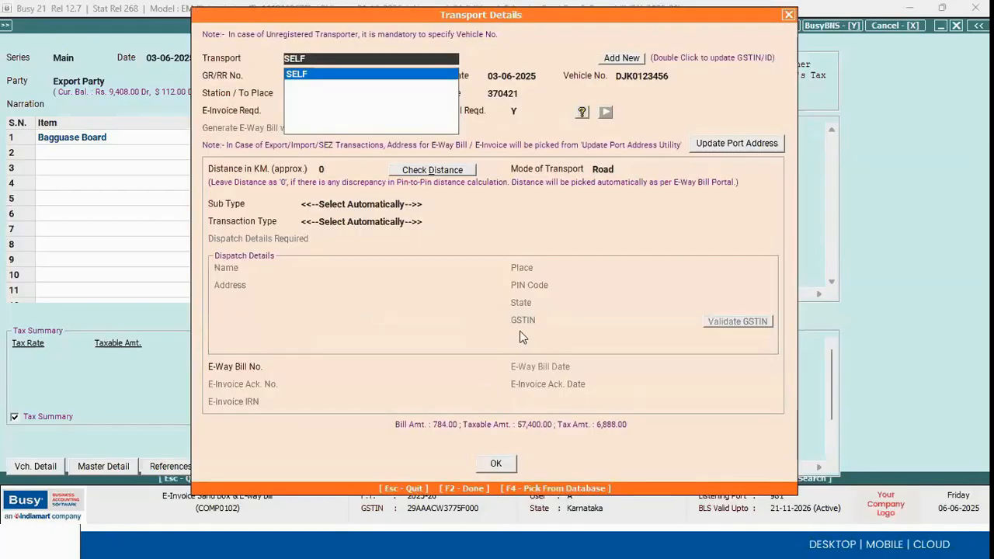
Review the vehicle number, station and PIN code in voucher A011's transport details, and close them without saving the voucher.
key(Return)
key(Return)
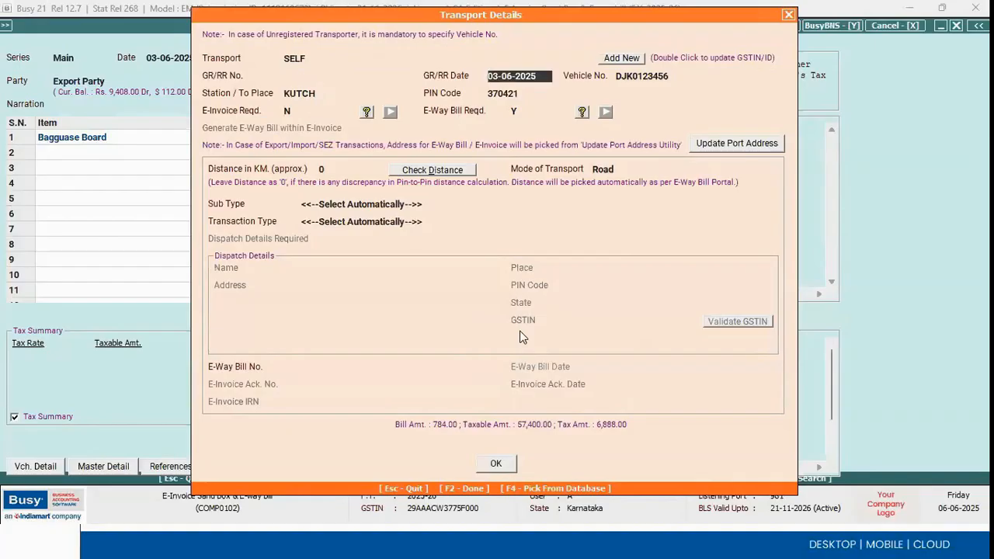
key(Return)
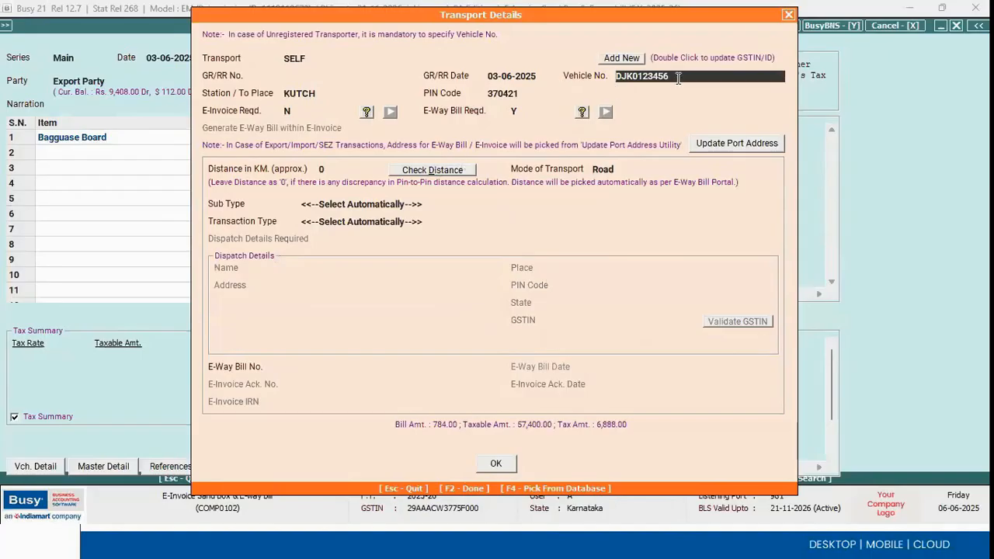
click(326, 92)
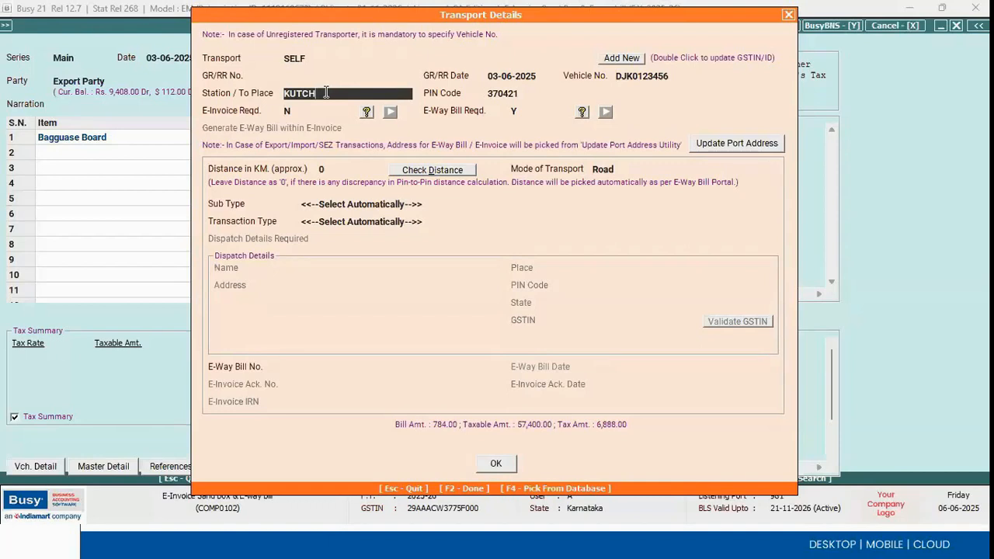
click(519, 92)
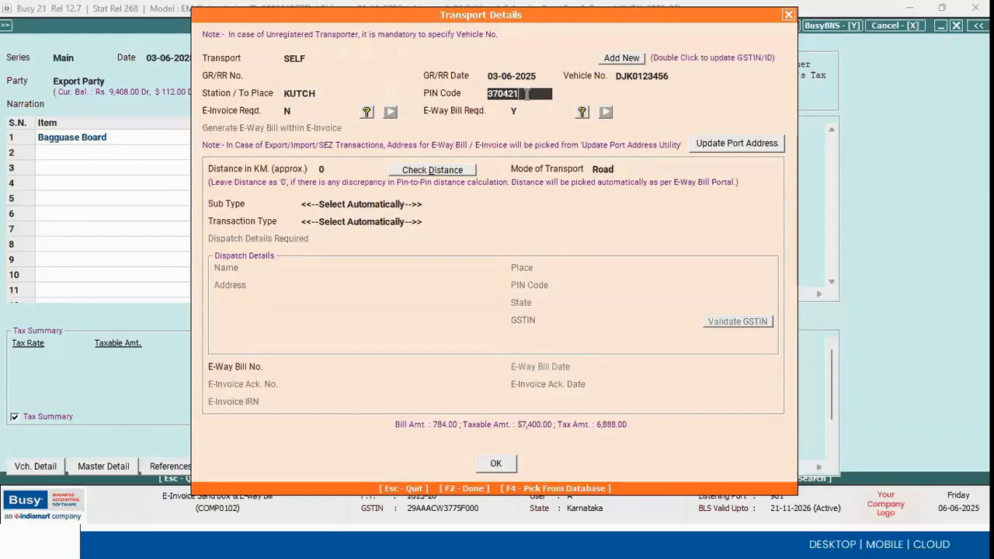
click(321, 94)
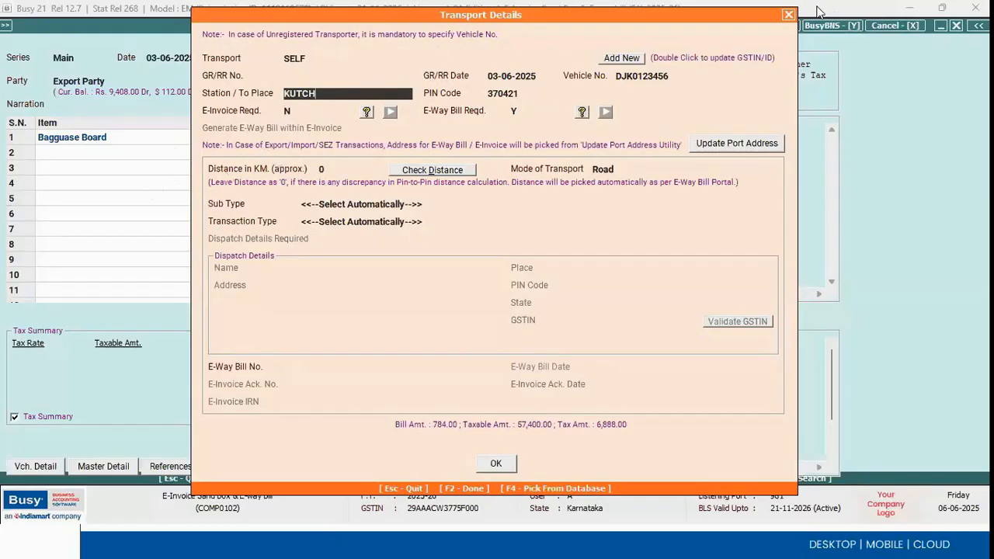
click(790, 15)
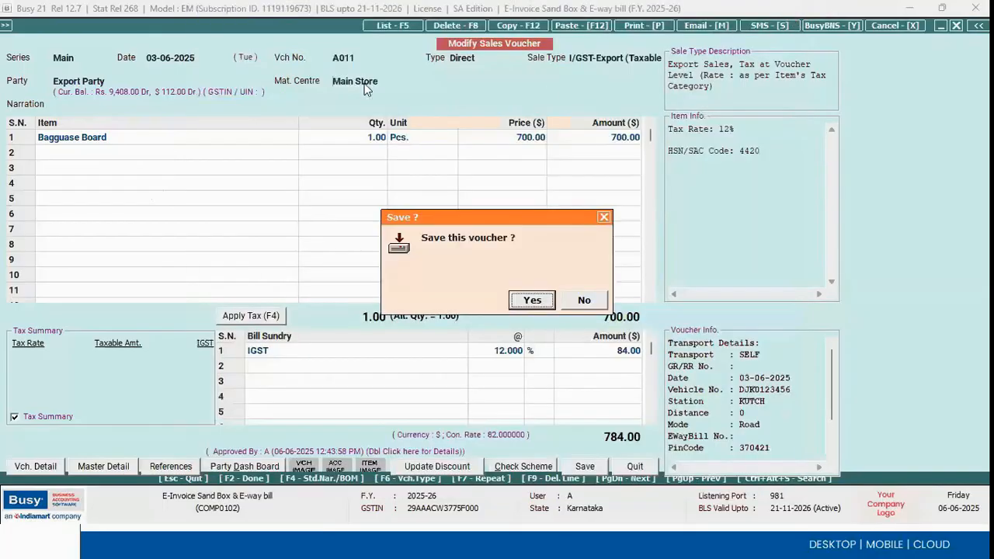
click(584, 300)
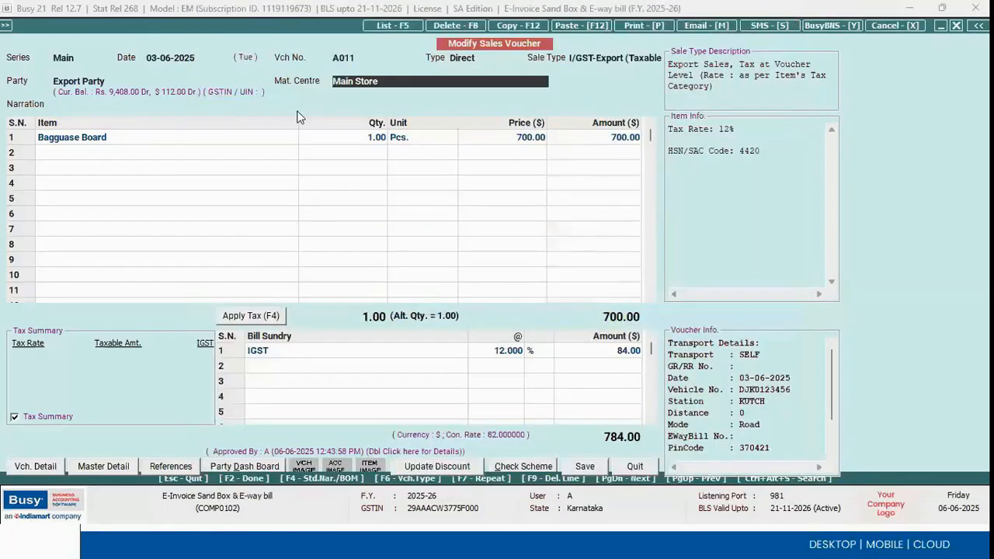
Bring up voucher A011's export shipping bill details again and open the port address details from there.
key(Up)
key(Return)
key(Return)
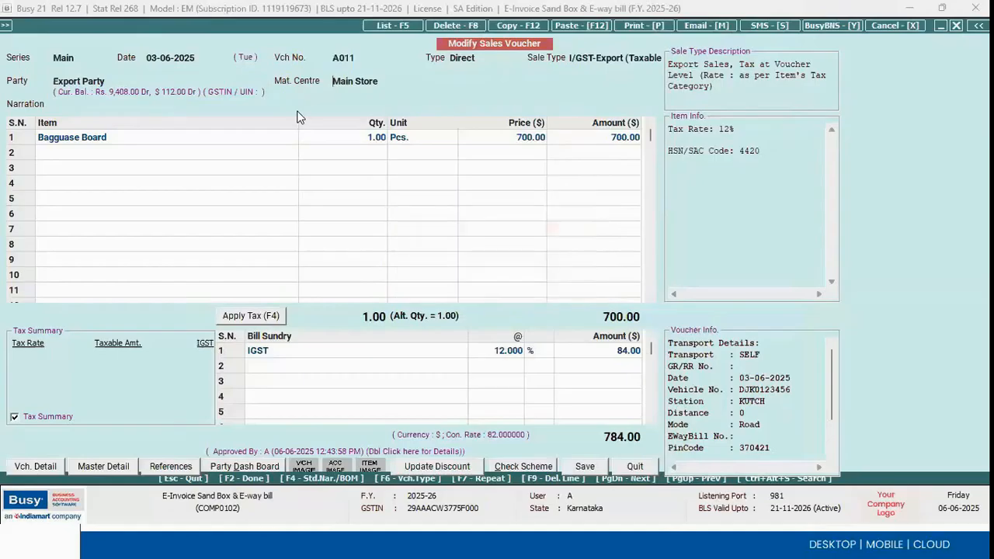
key(Return)
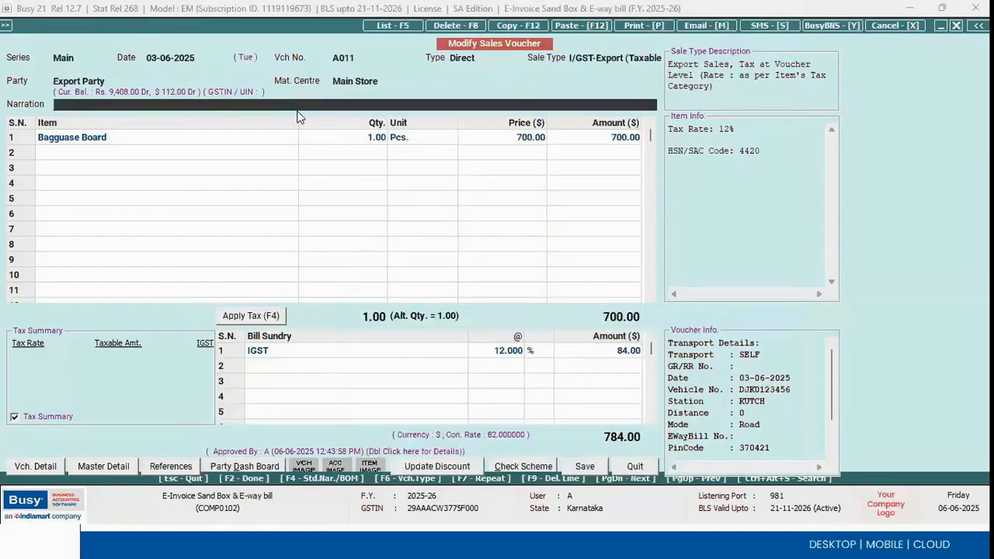
key(Return)
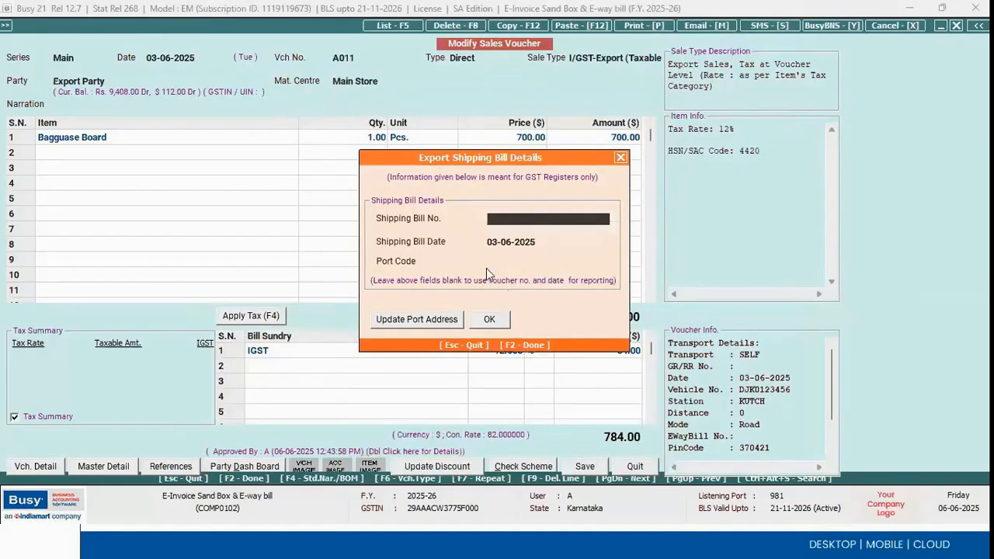
click(499, 263)
click(394, 320)
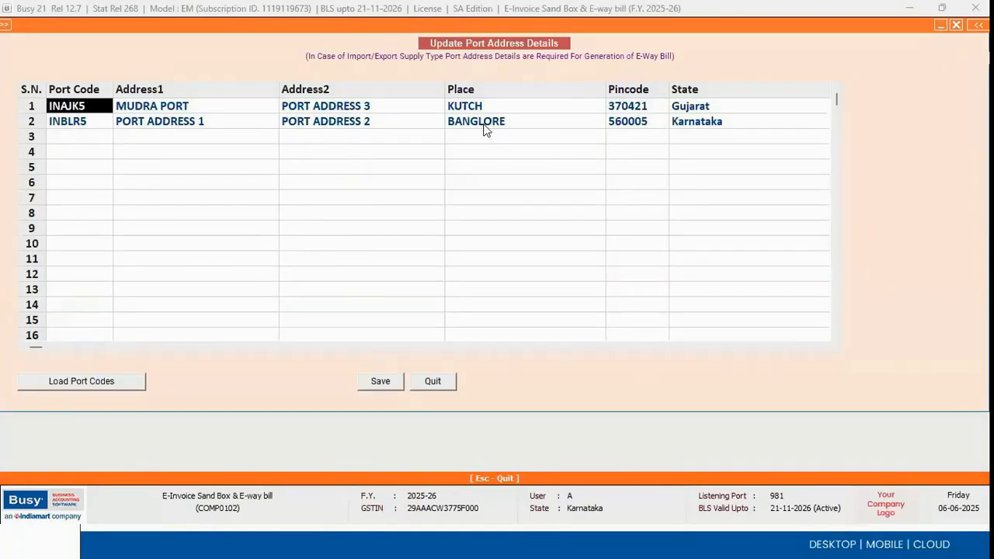
Examine the address, place, pincode and state of the listed ports, and leave the port address details.
click(210, 106)
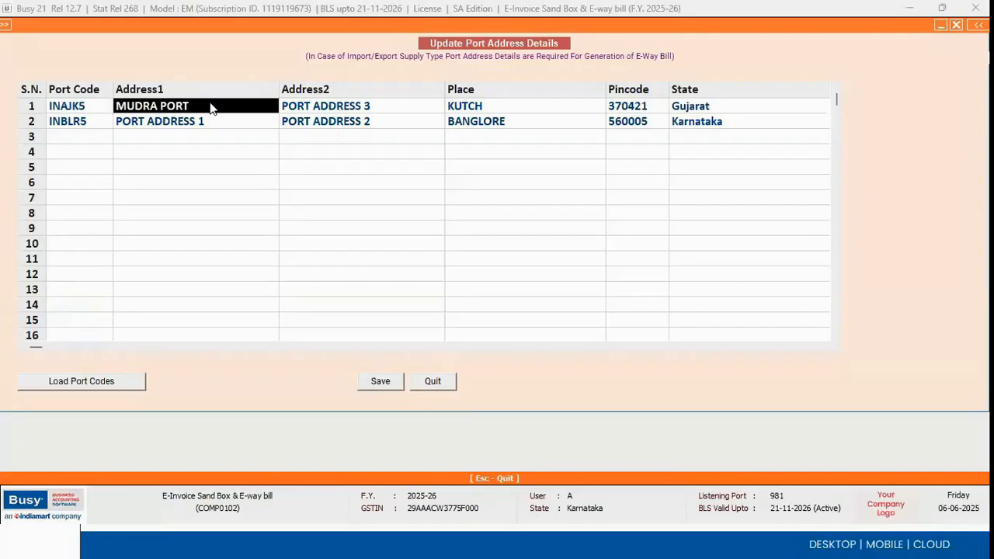
click(514, 111)
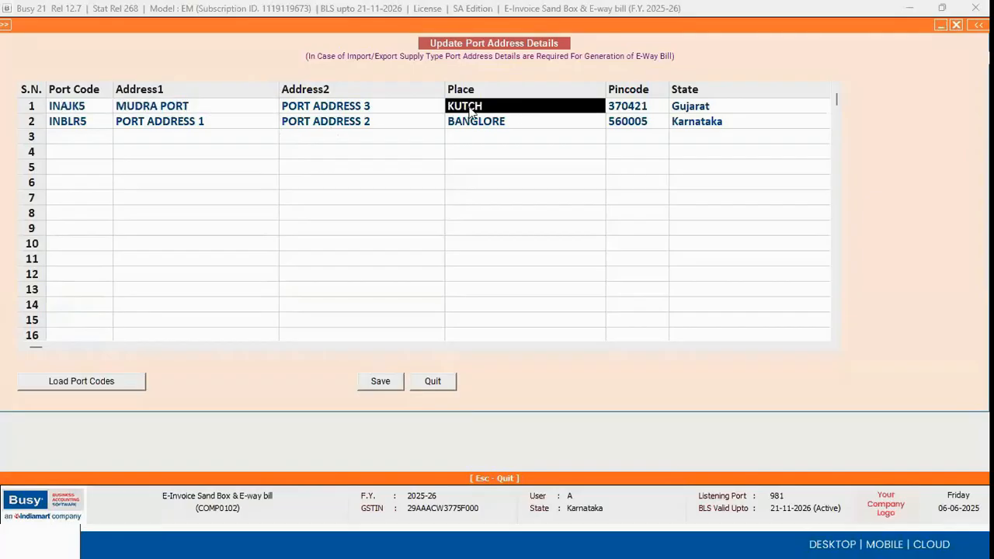
click(648, 114)
click(729, 107)
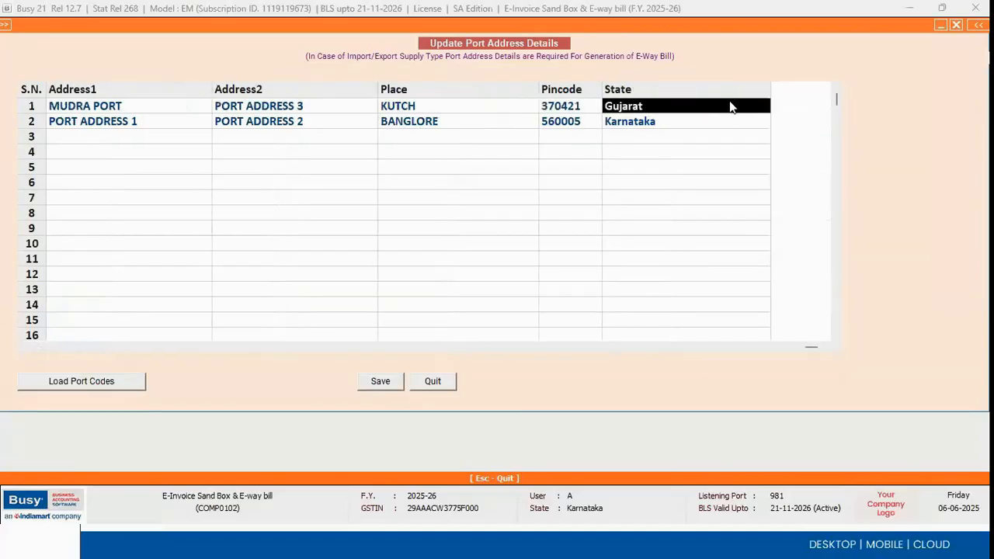
click(648, 130)
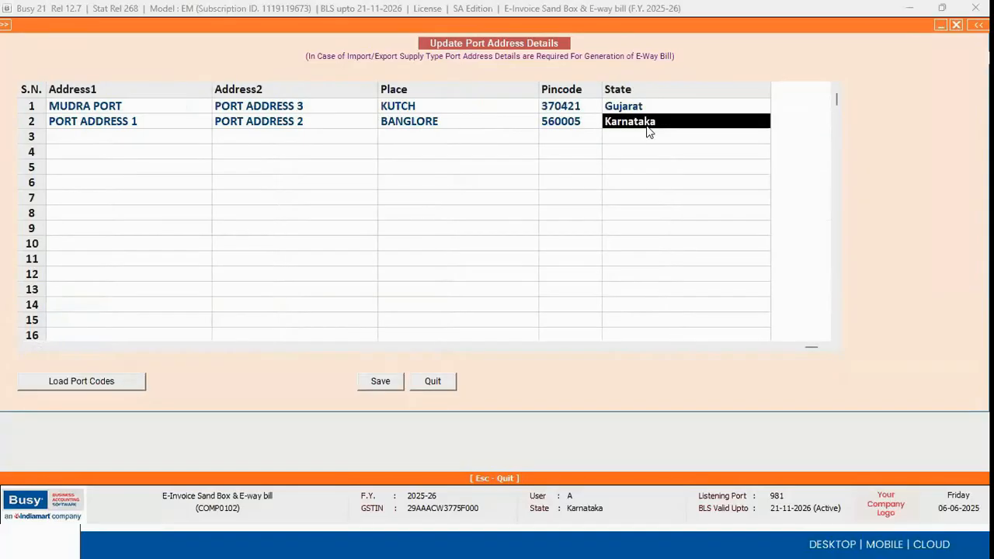
click(569, 111)
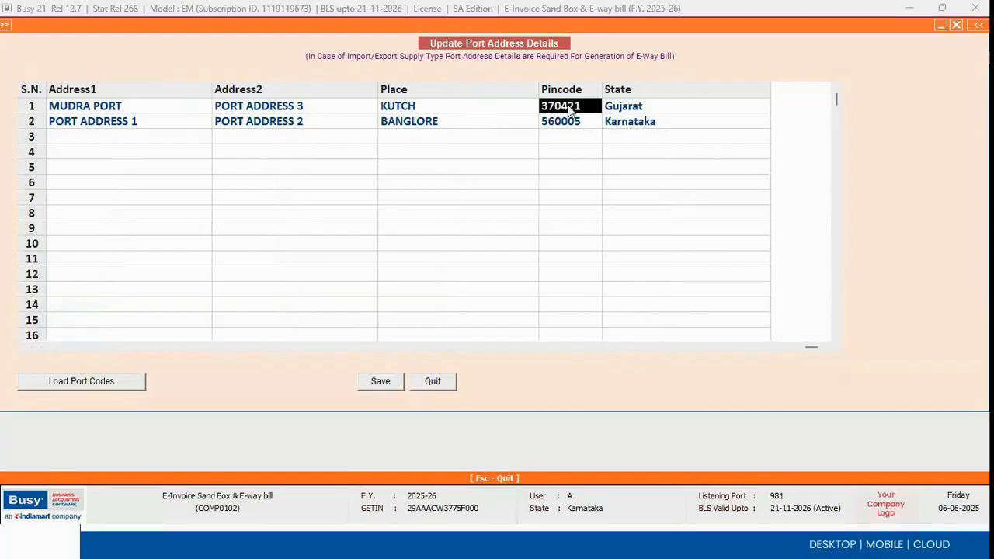
click(409, 109)
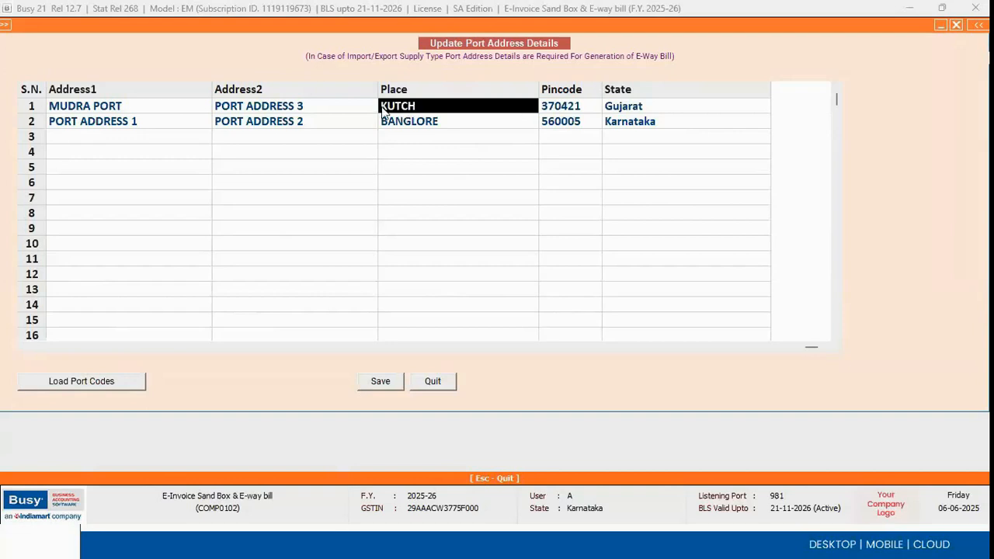
click(562, 111)
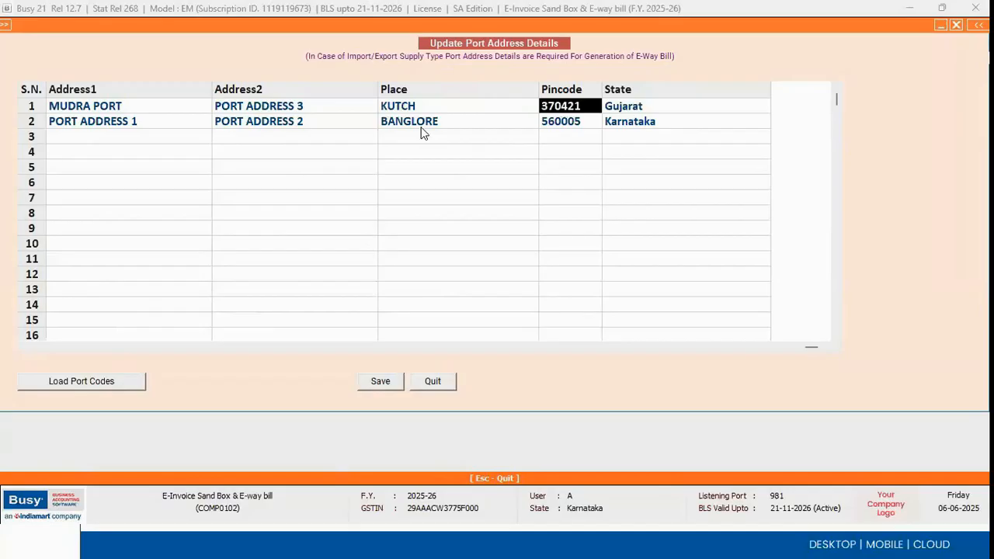
click(441, 108)
key(Escape)
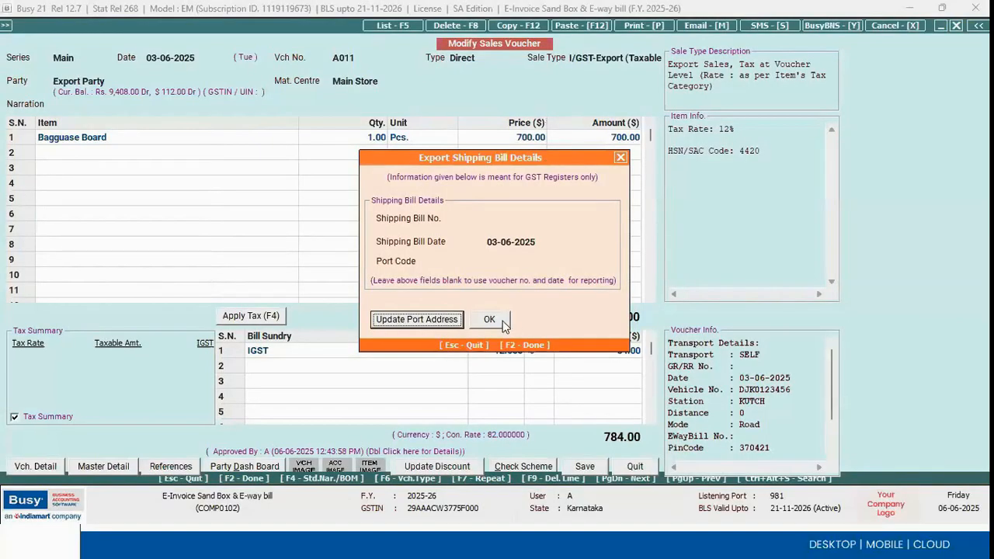
Leave the export shipping bill details and review the station, PIN code and vehicle number in voucher A011's transport details.
click(621, 157)
click(336, 78)
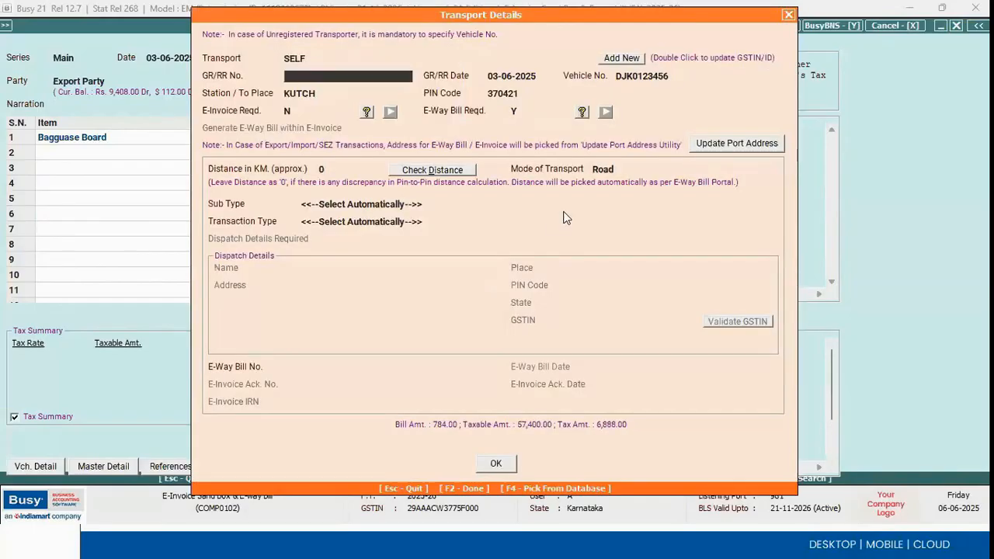
click(321, 93)
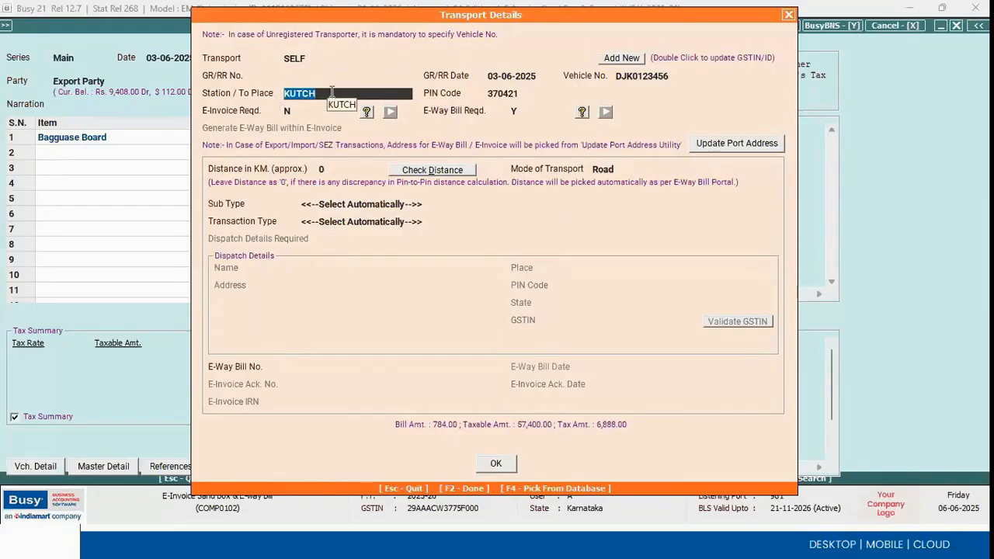
click(528, 93)
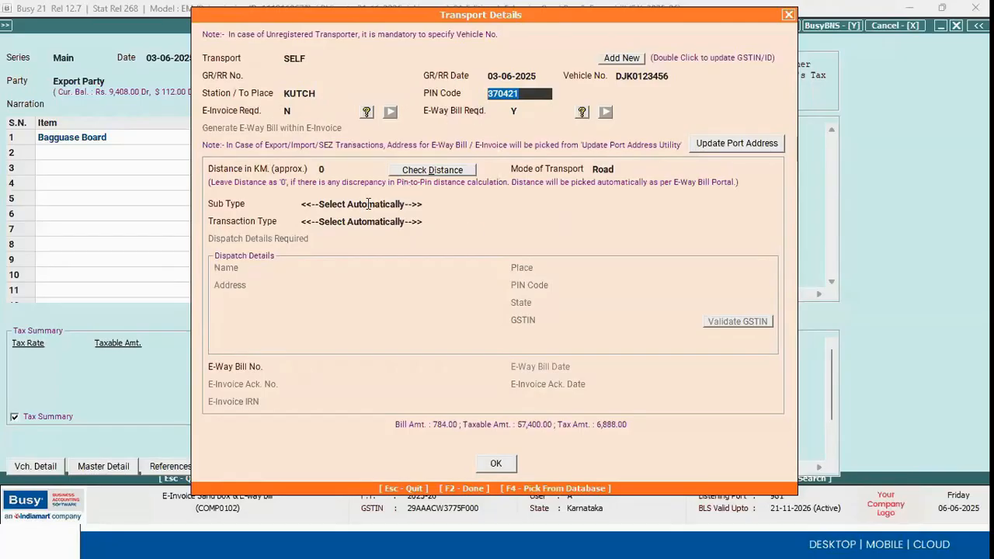
click(332, 94)
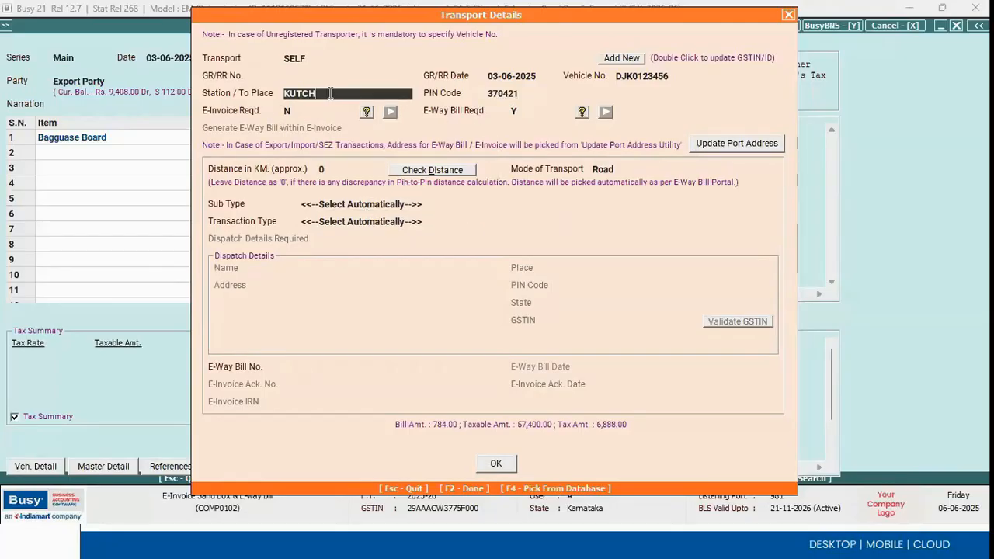
click(679, 76)
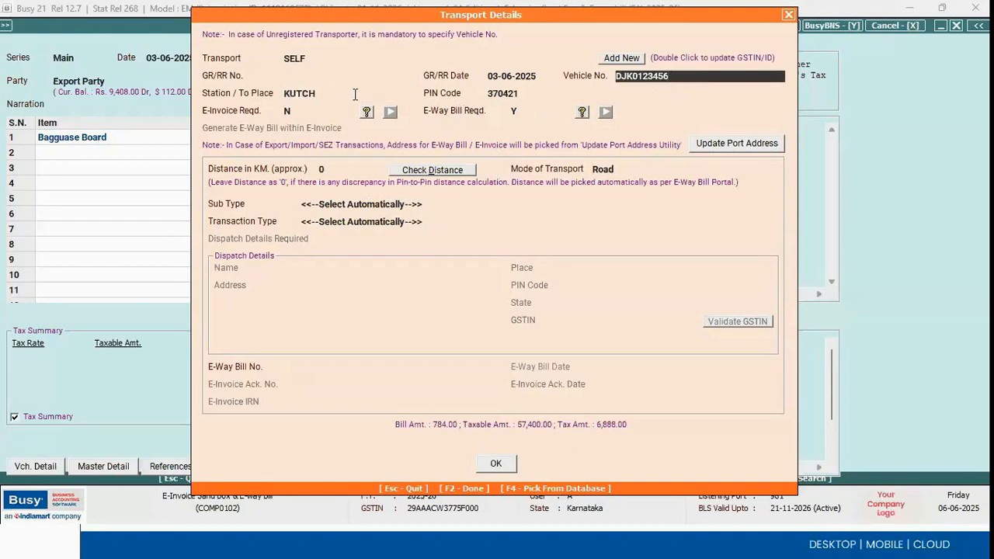
click(355, 94)
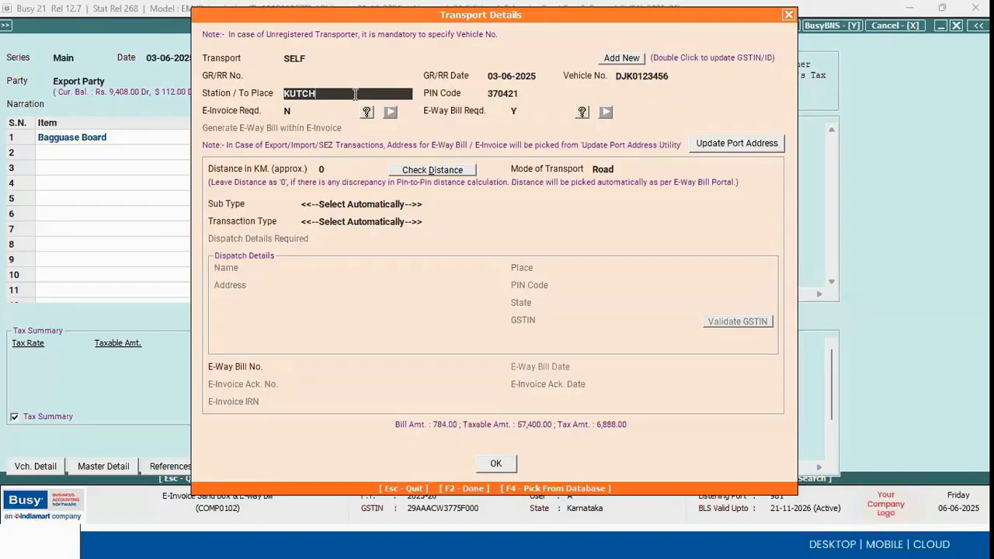
Save voucher A011 with its transport details and agree to generate its E-Way Bill.
key(F2)
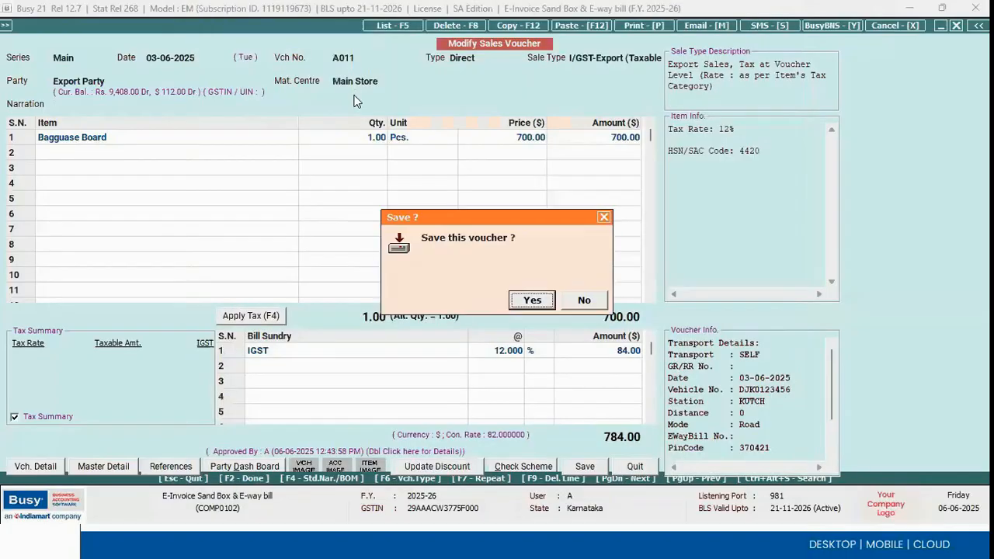
key(Return)
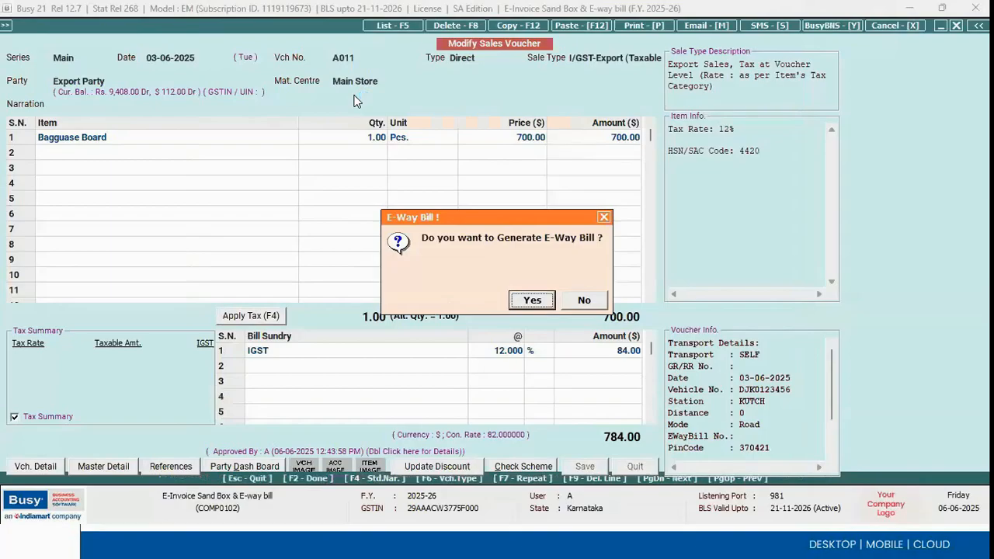
key(Return)
click(435, 279)
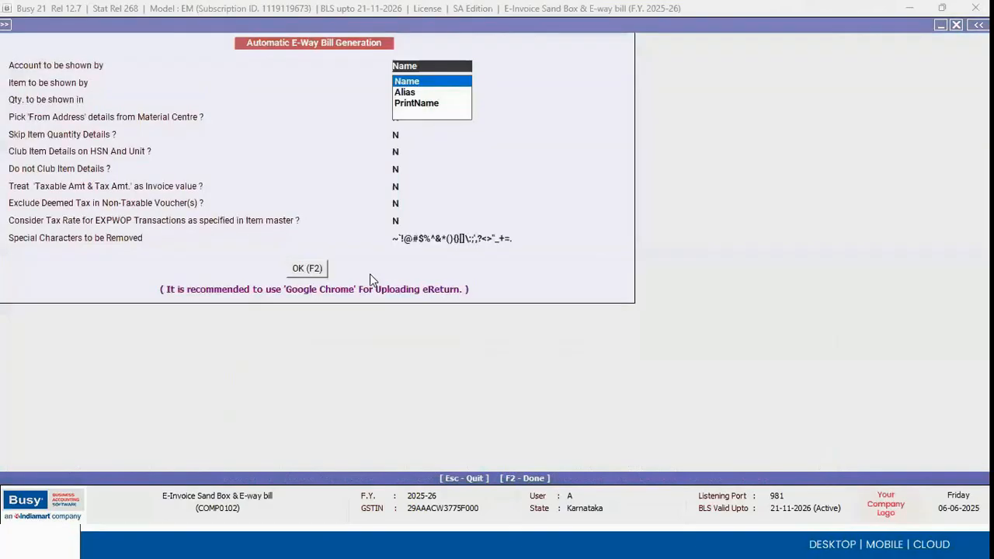
Accept the automatic generation options and try to generate A011's E-Way Bill with a blank port code, choosing View & Generate E-Way Bill.
click(314, 273)
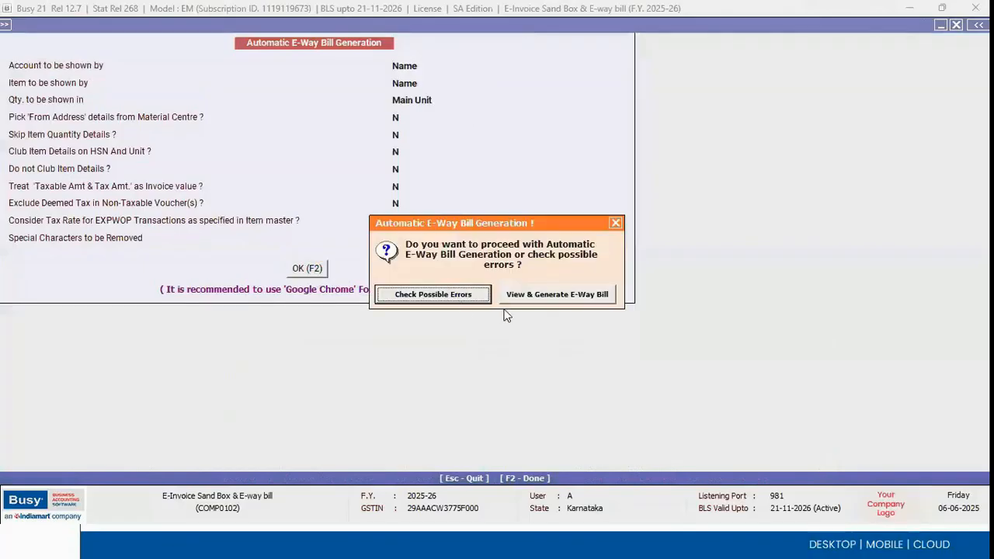
click(555, 301)
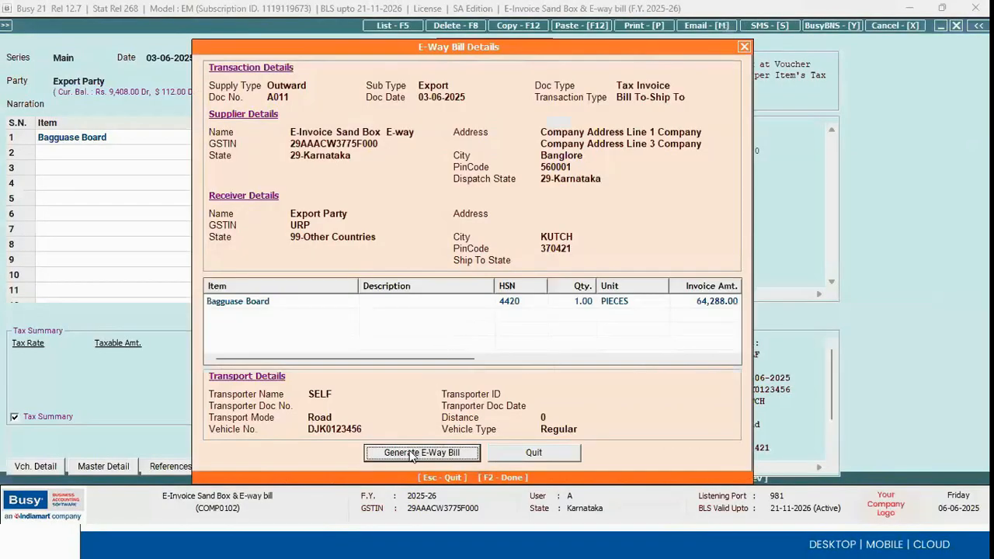
click(411, 454)
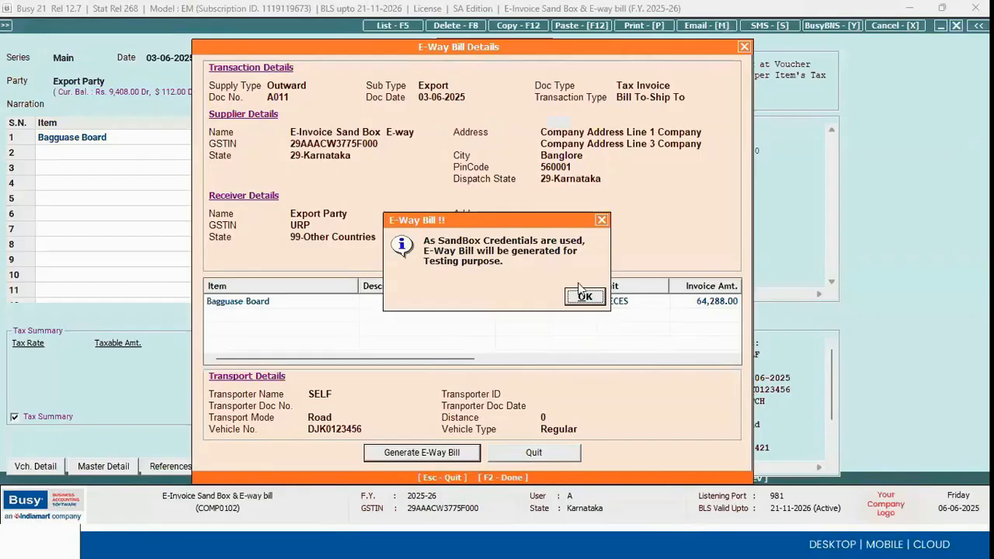
click(581, 296)
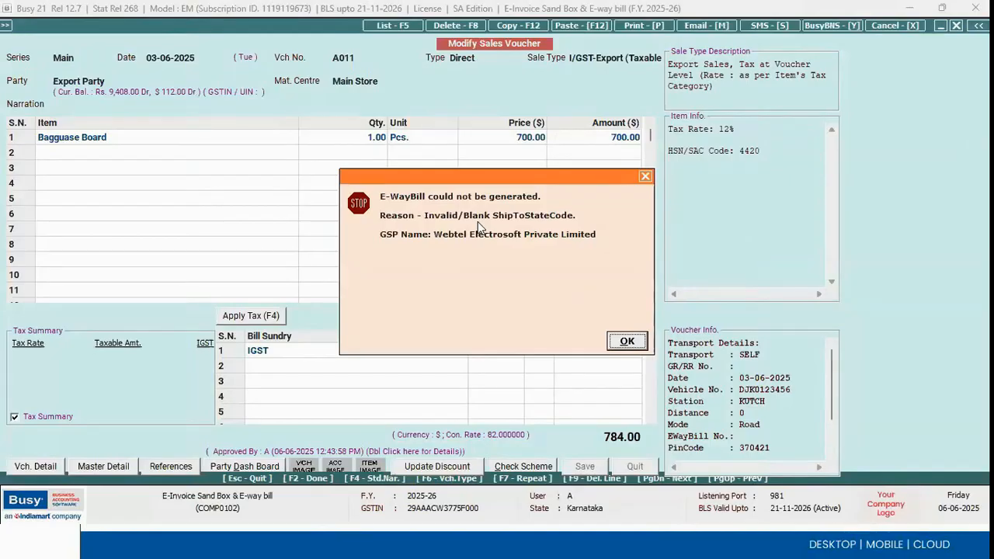
key(alt+Tab)
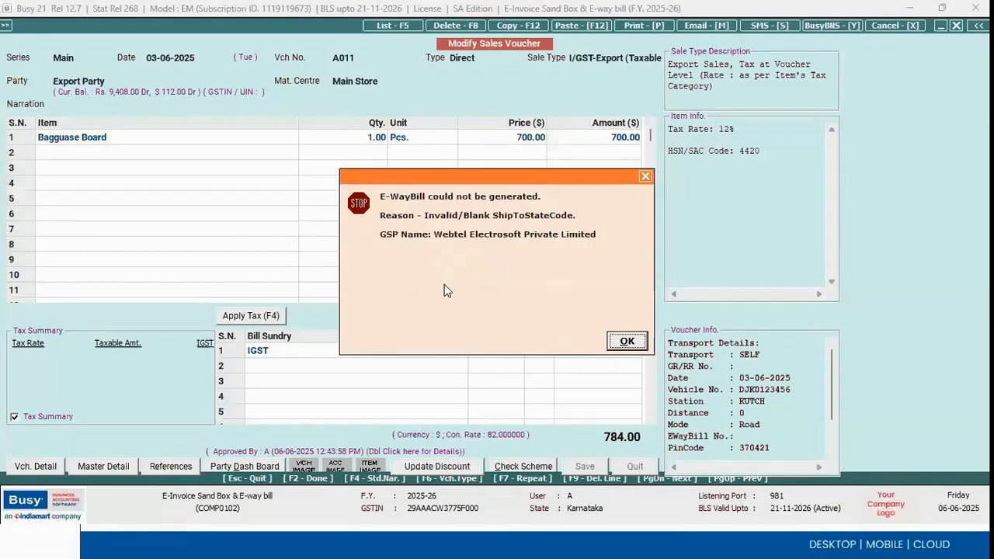
click(626, 339)
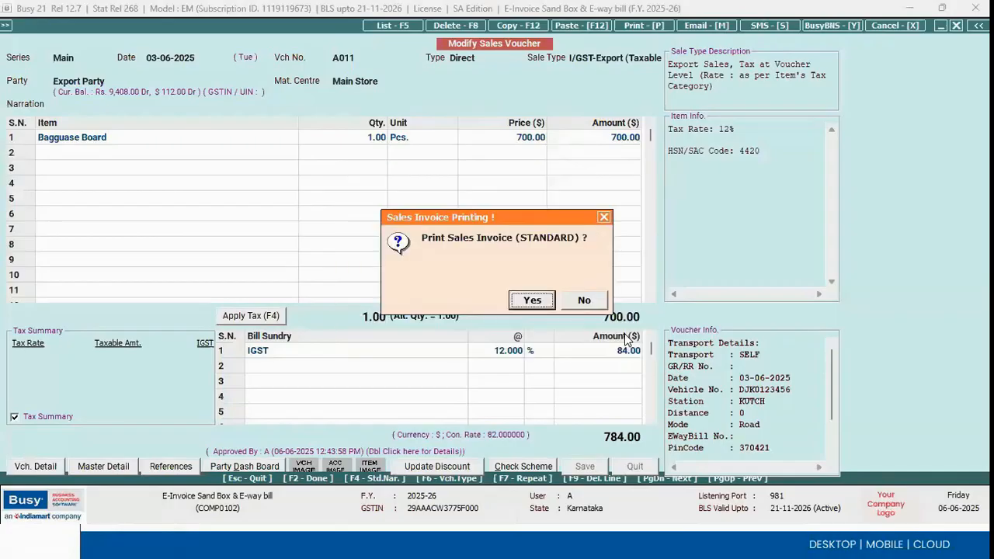
Decline printing A011's sales invoice and sending it by e-mail.
click(583, 302)
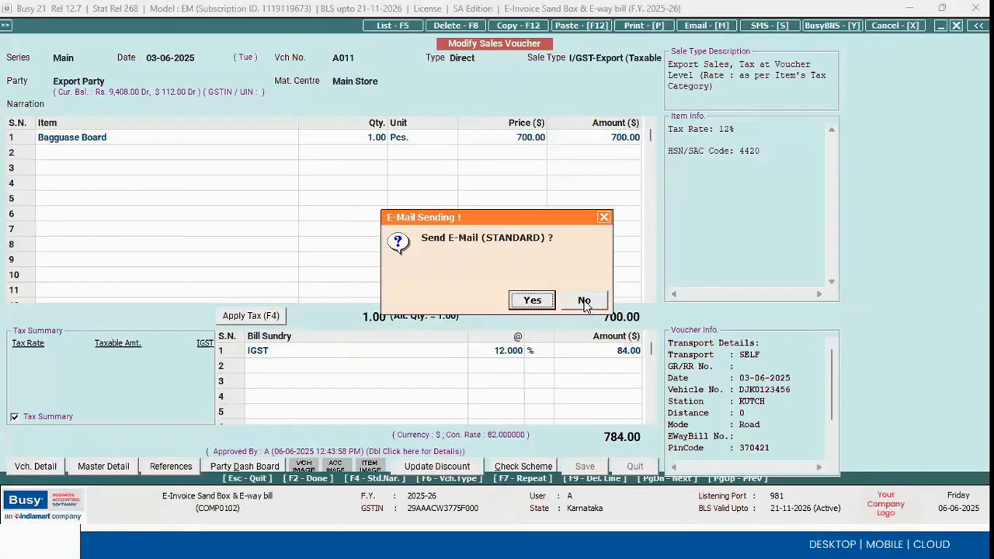
click(583, 301)
click(583, 302)
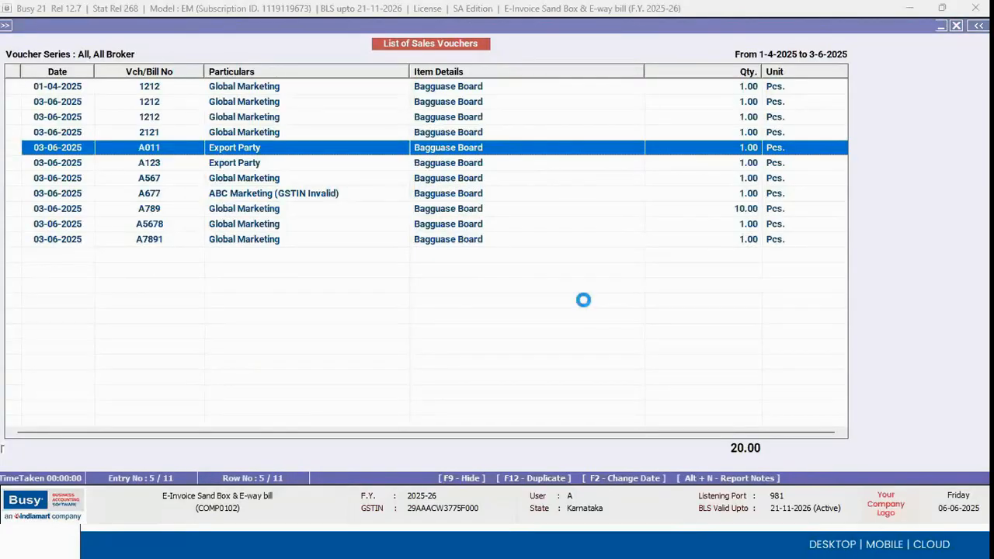
Reopen voucher A011's export shipping bill details and check the first port's place and pincode in the port address details.
key(Return)
key(F2)
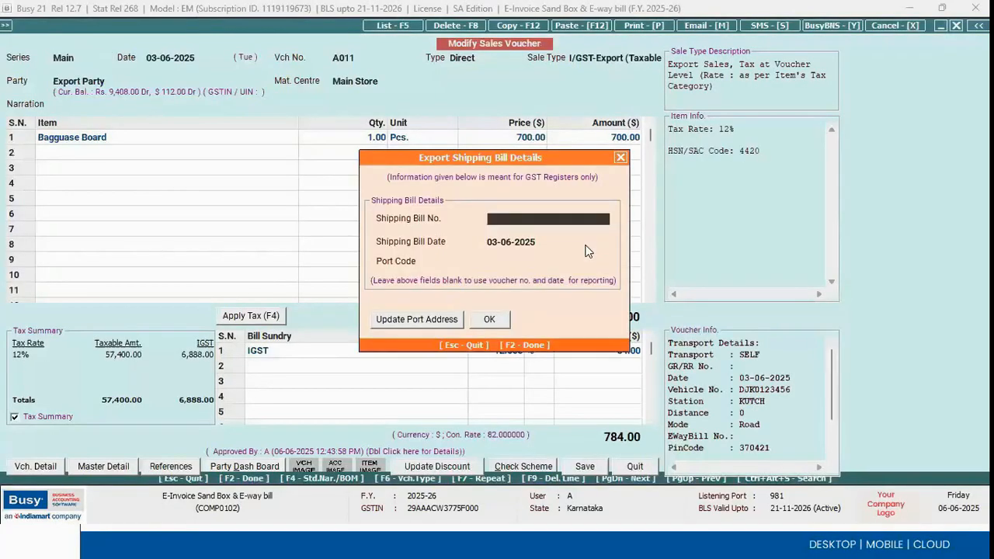
click(490, 262)
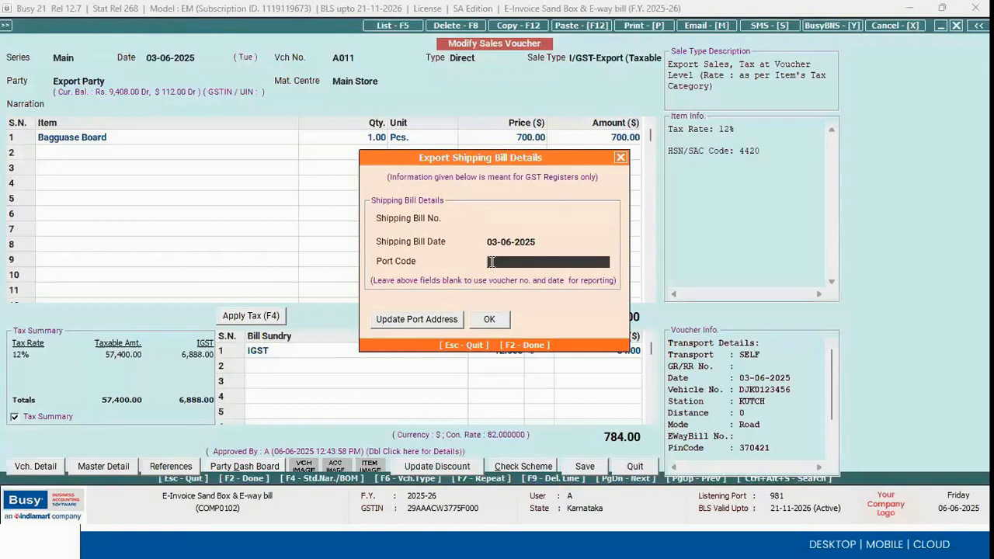
click(432, 320)
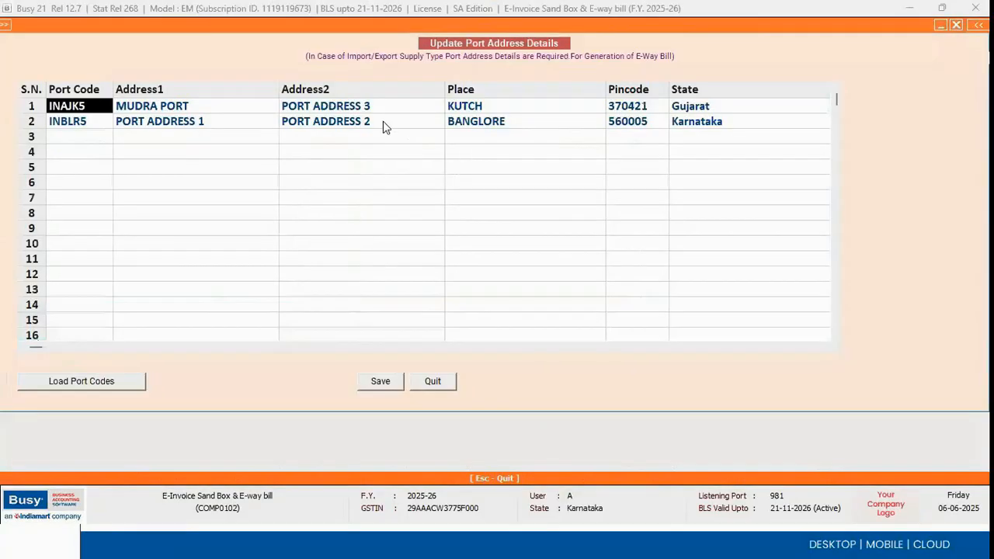
click(498, 109)
click(652, 110)
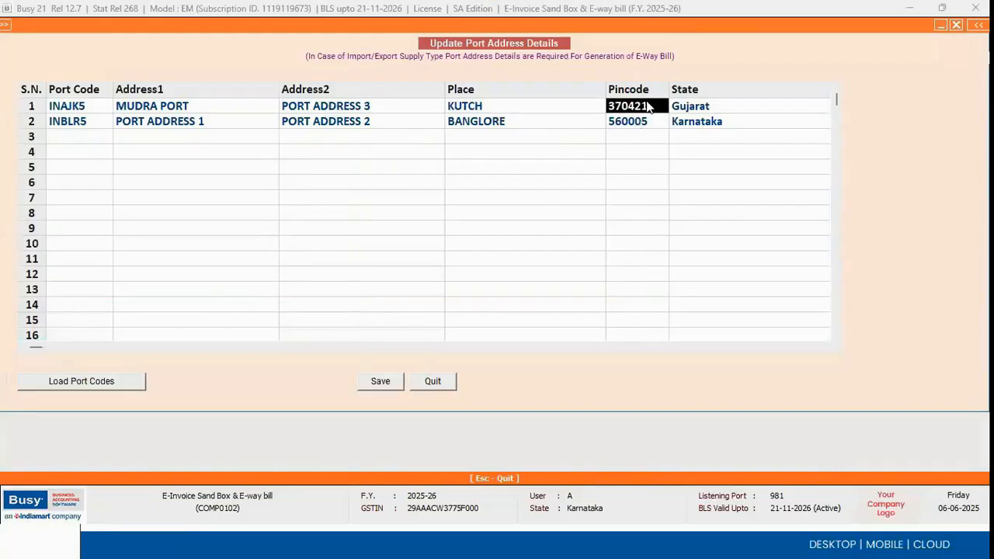
Copy port code INAJK5 from the port address details and enter it as the port code in A011's export shipping bill details.
click(91, 112)
click(57, 104)
right_click(57, 104)
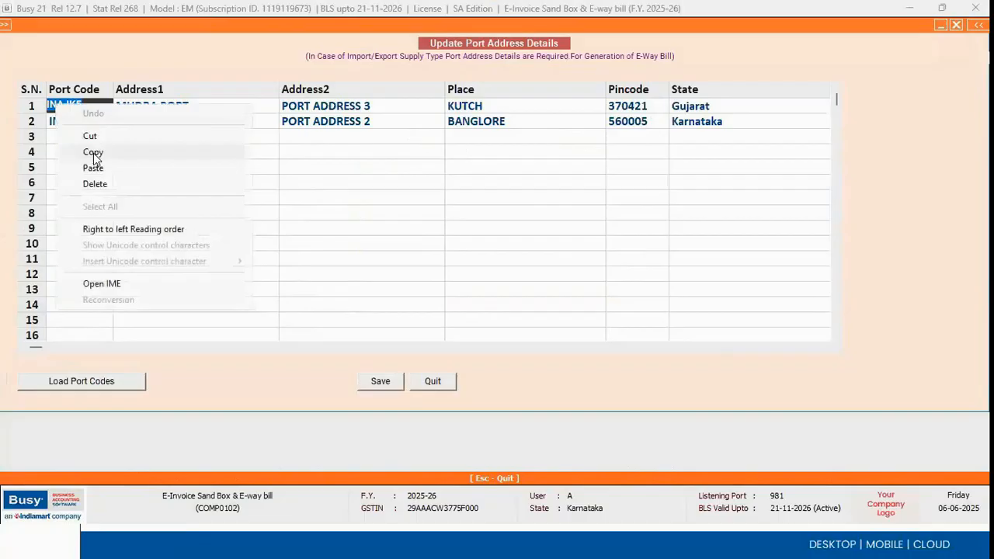
click(93, 150)
key(Escape)
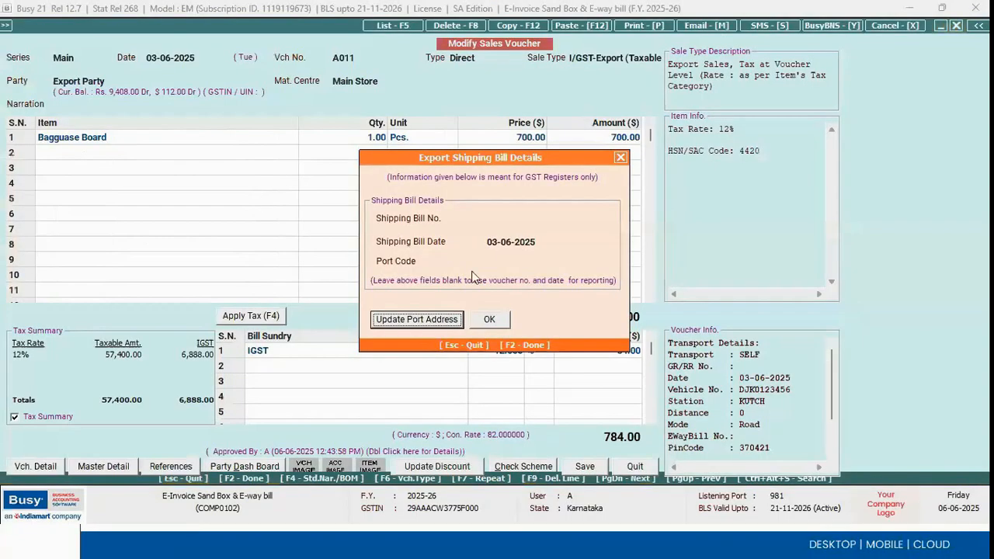
click(505, 262)
key(ctrl+v)
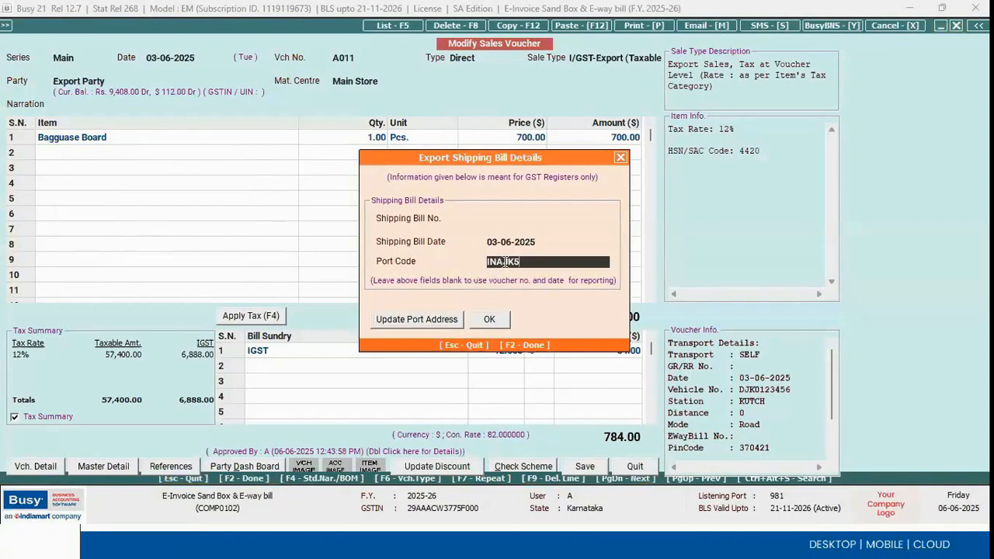
Try entering a new port code in the blank third row of the port address details, clear it and leave without saving.
click(419, 319)
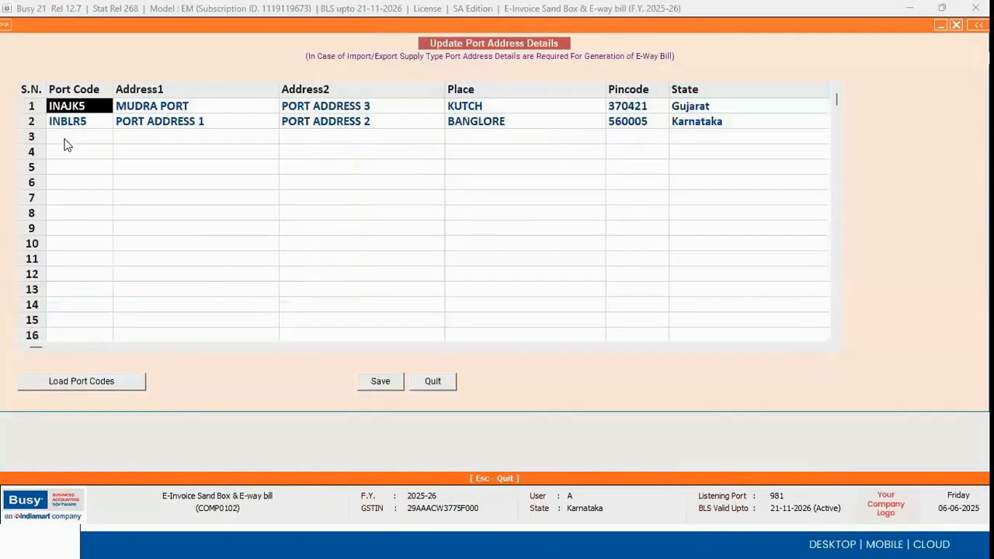
click(72, 136)
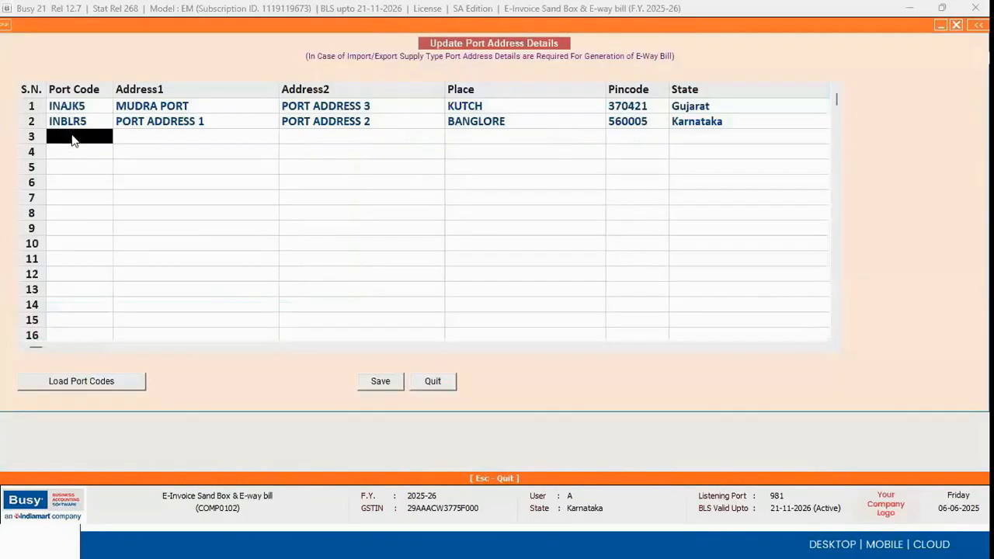
text(fgfh)
key(BackSpace)
key(BackSpace)
key(BackSpace)
key(BackSpace)
click(432, 381)
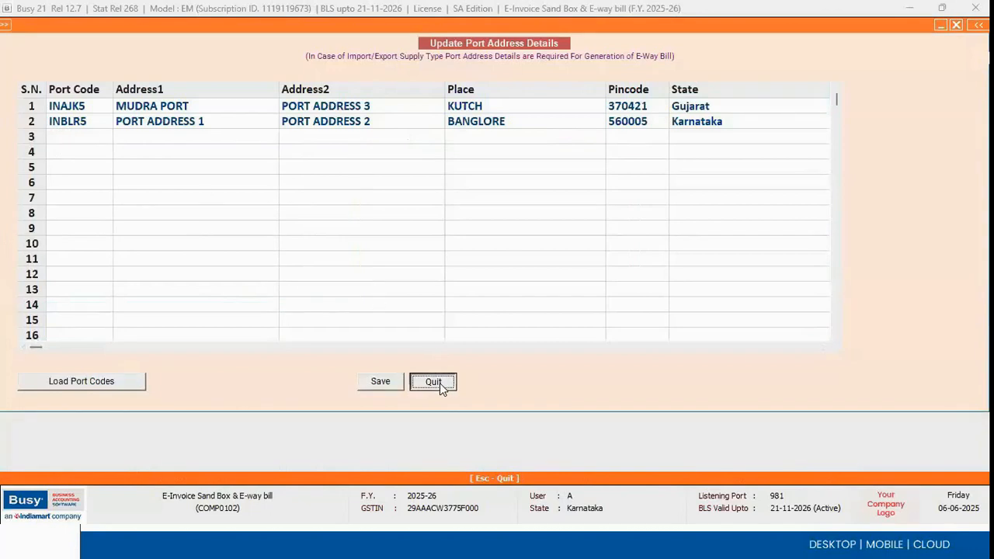
Check the place and pincode stored for port INAJK5 in the port address details, and return to the export shipping bill details.
click(530, 261)
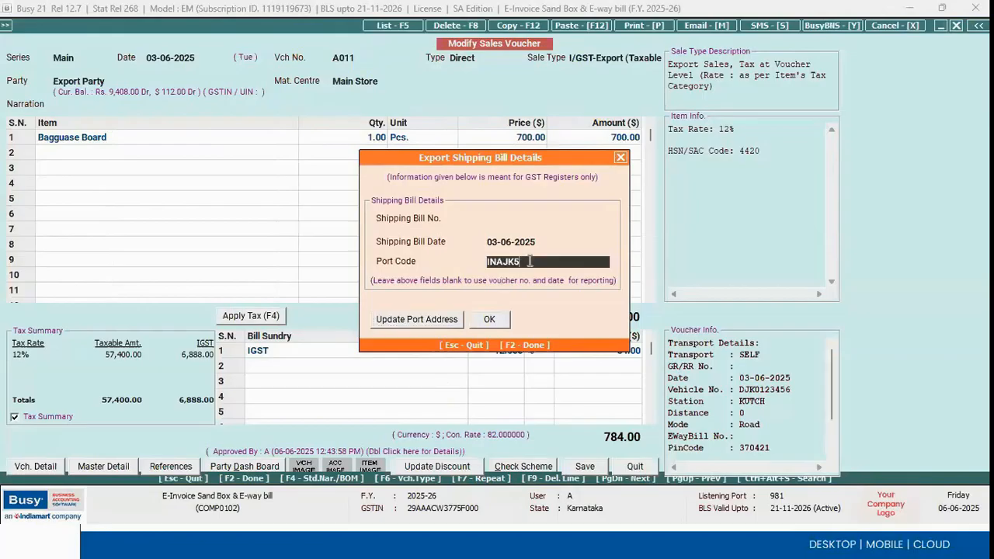
click(436, 322)
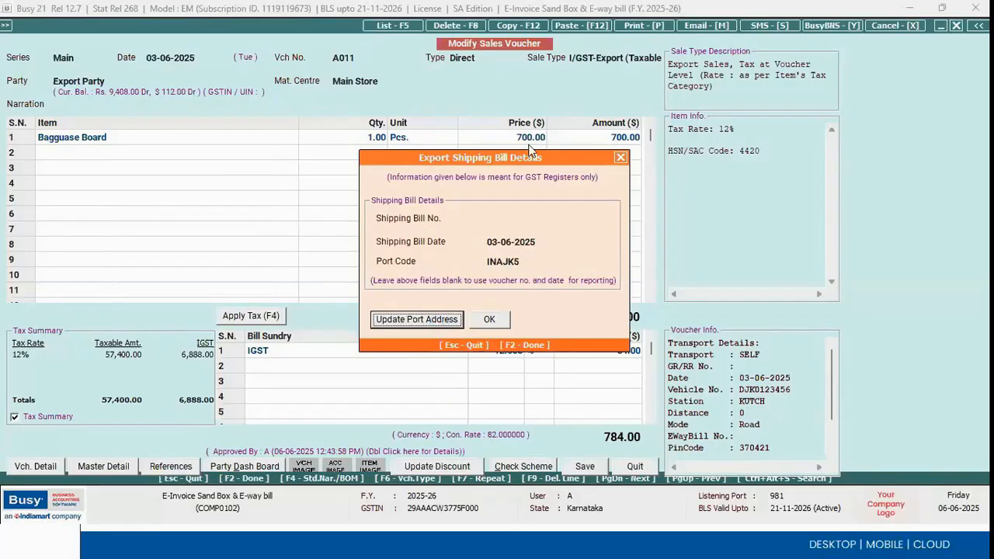
key(Return)
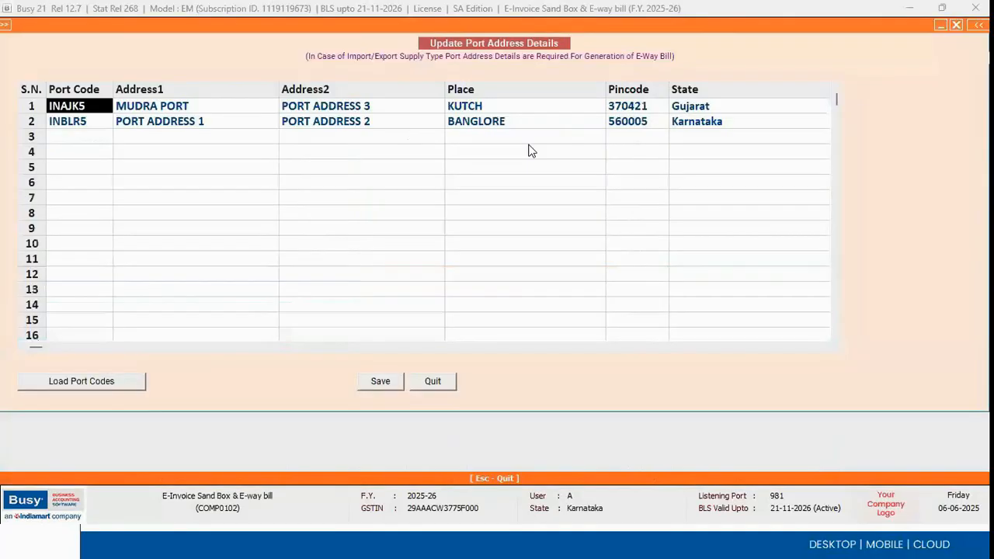
click(530, 106)
click(649, 107)
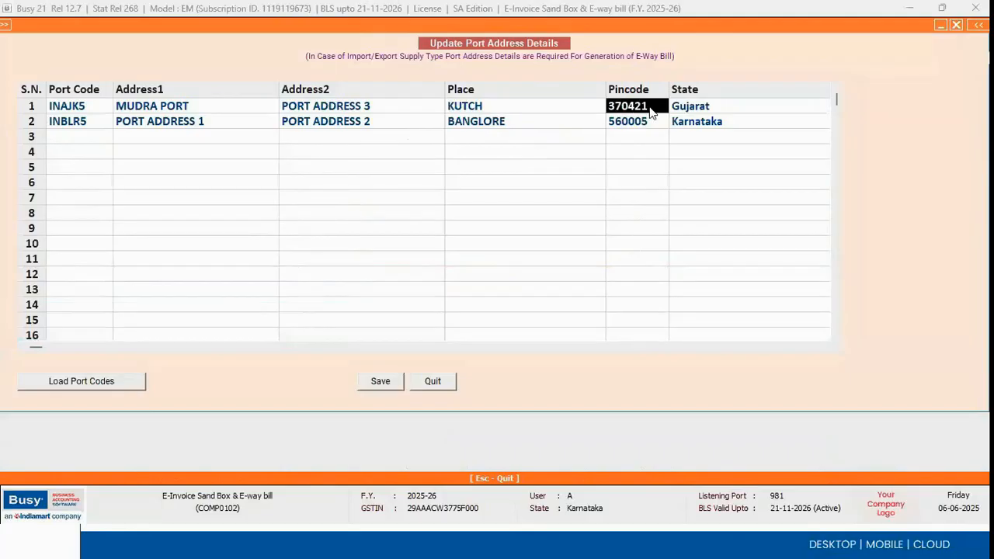
key(Escape)
Accept A011's export shipping bill and salesman details, and check the station and PIN code in its transport details.
click(487, 317)
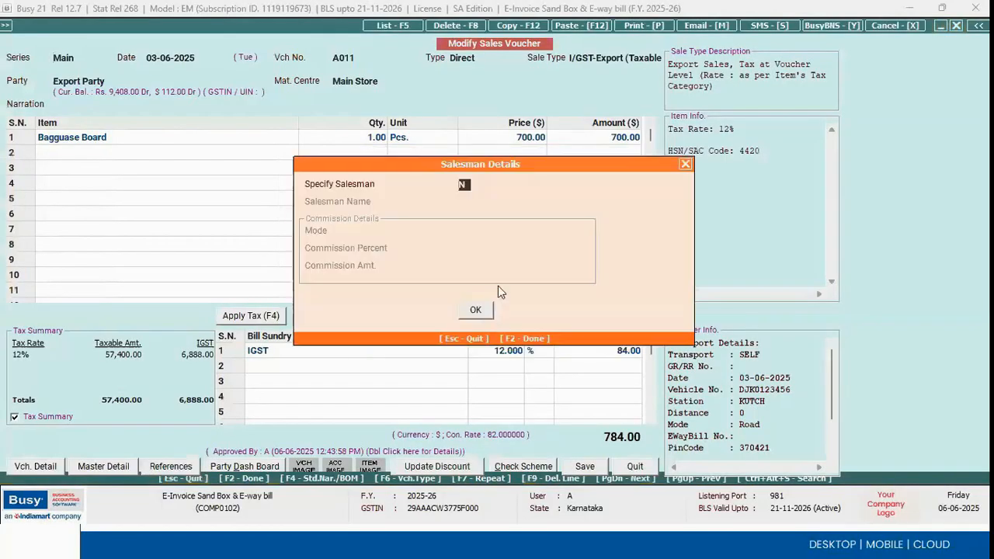
click(475, 310)
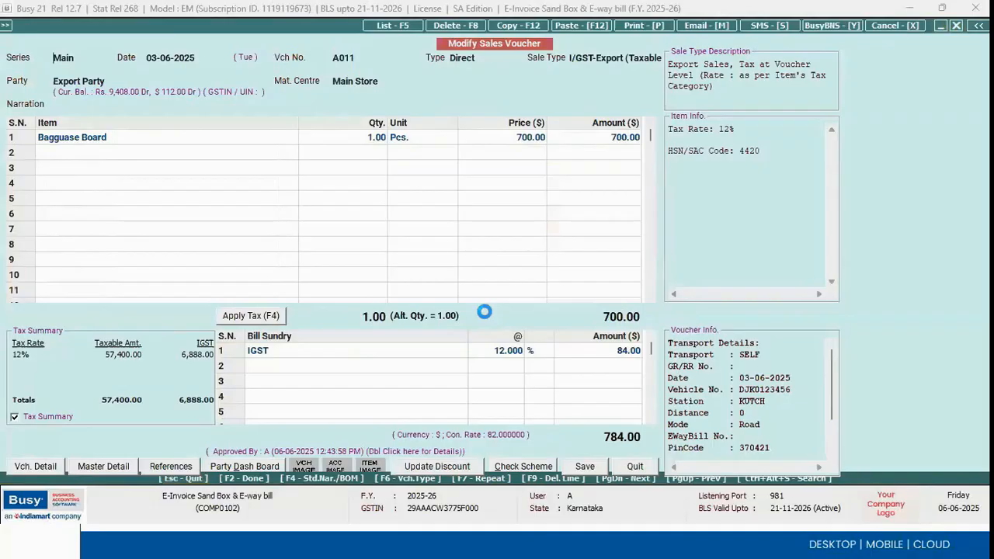
key(F2)
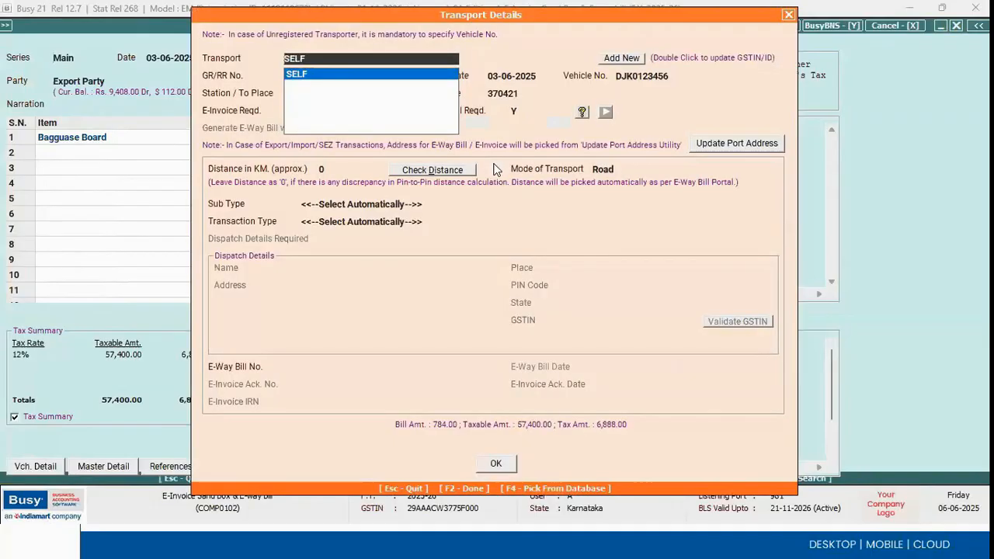
click(523, 95)
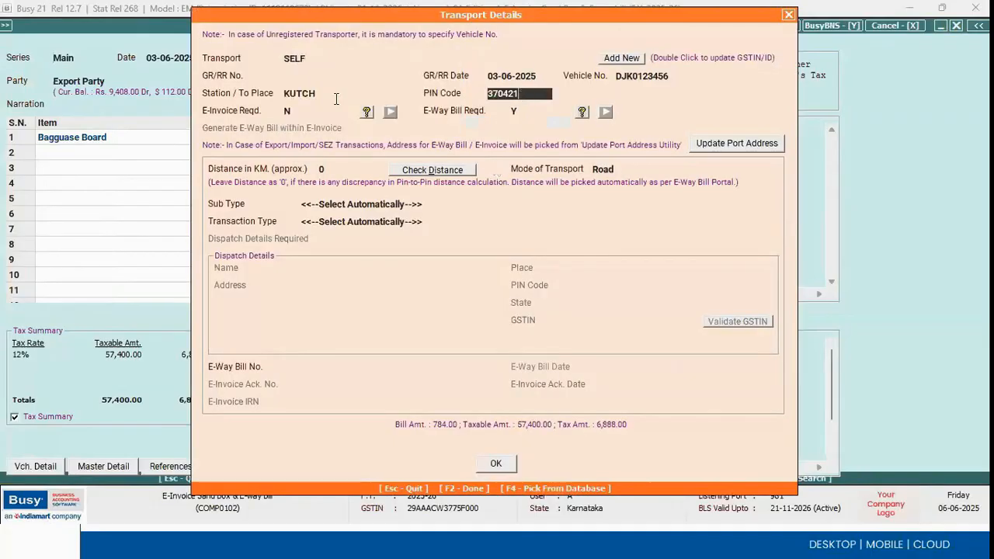
click(334, 95)
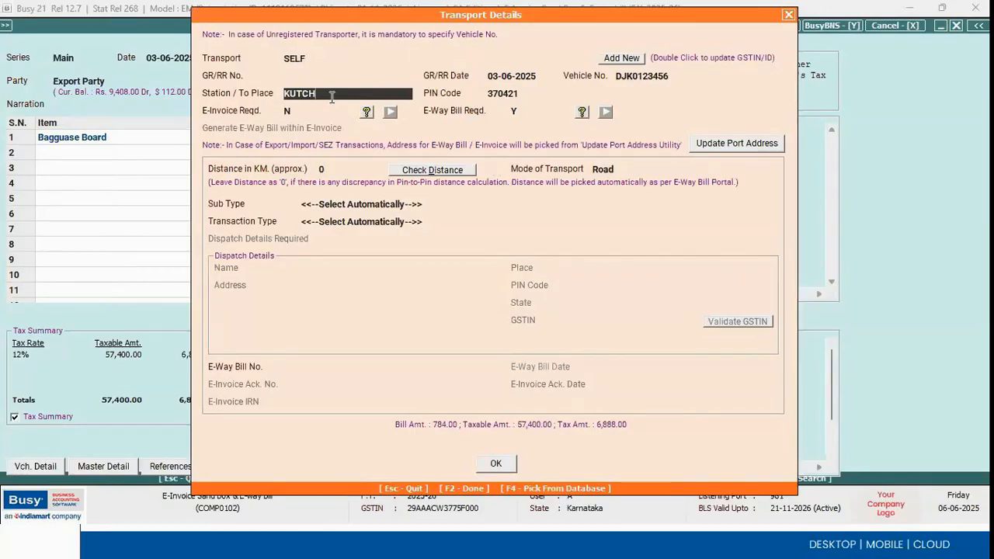
click(533, 93)
click(334, 93)
Save voucher A011 and try to generate its e-way bill automatically, declining to print or e-mail the invoice.
key(F2)
key(Return)
key(Return)
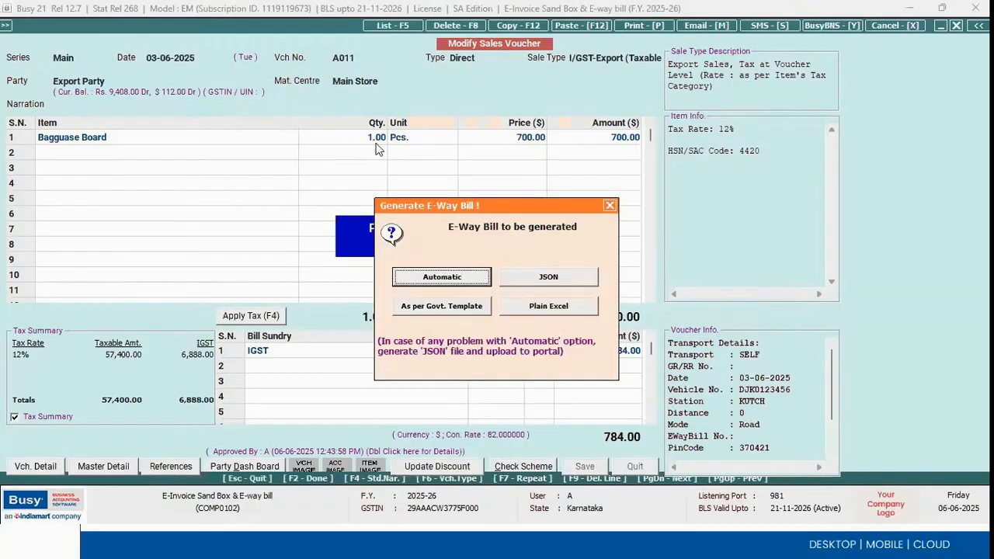
click(440, 277)
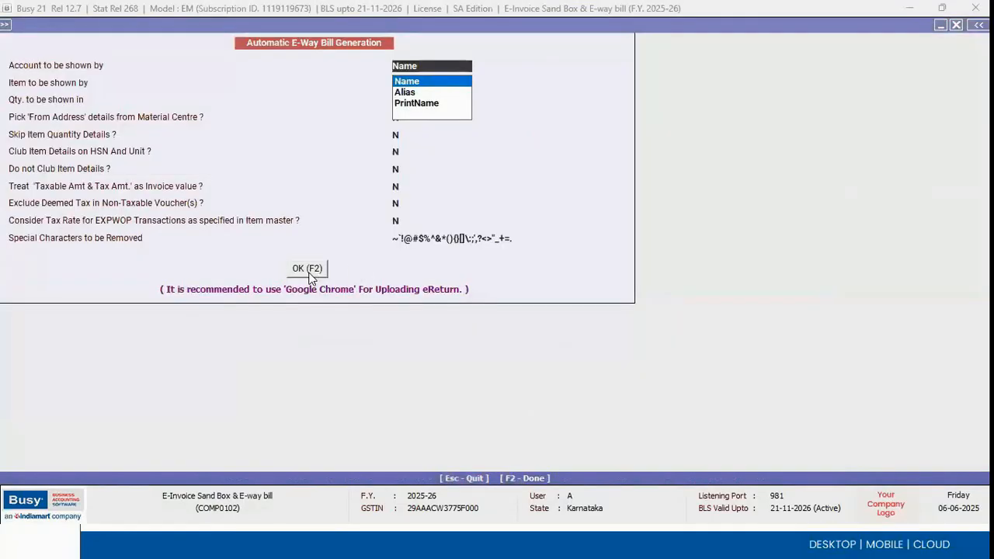
click(310, 272)
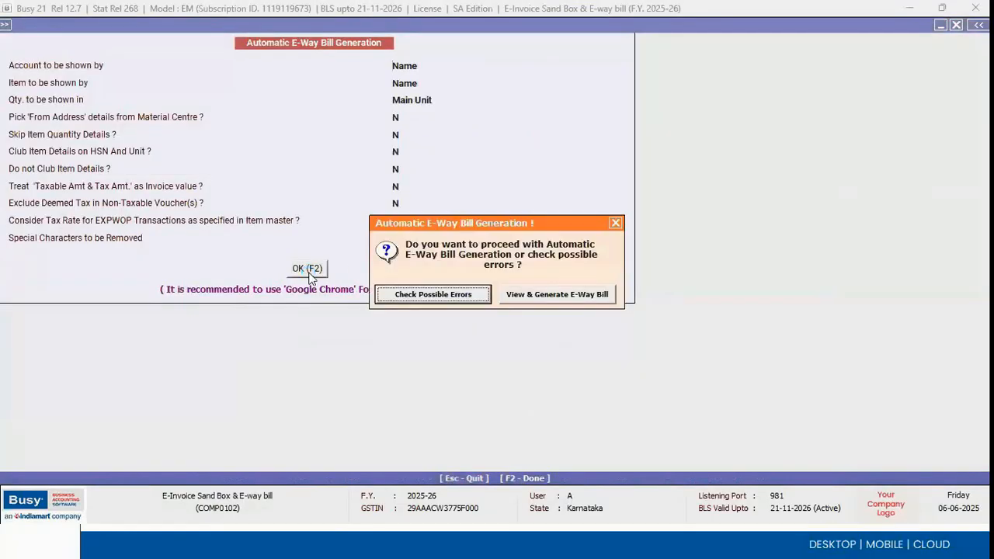
click(542, 294)
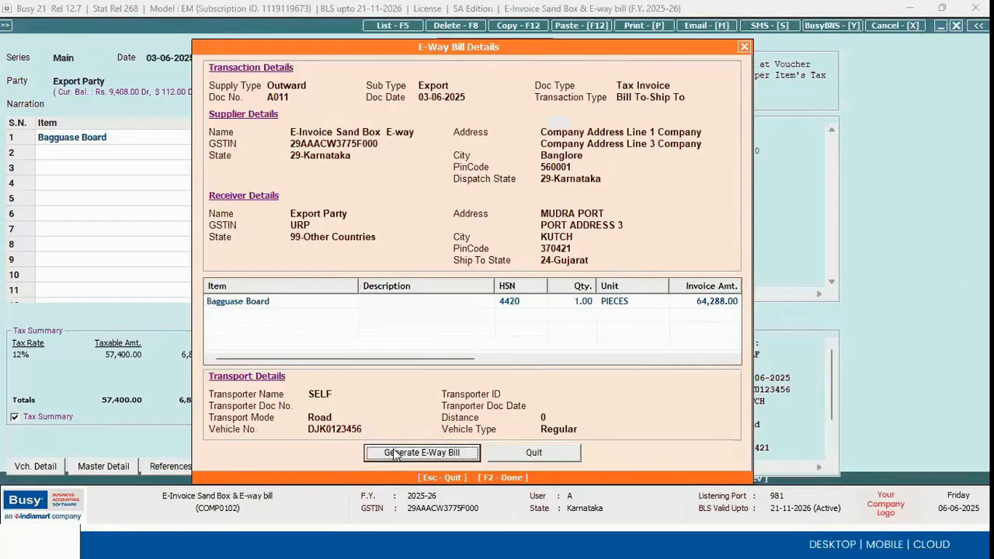
click(422, 451)
click(589, 295)
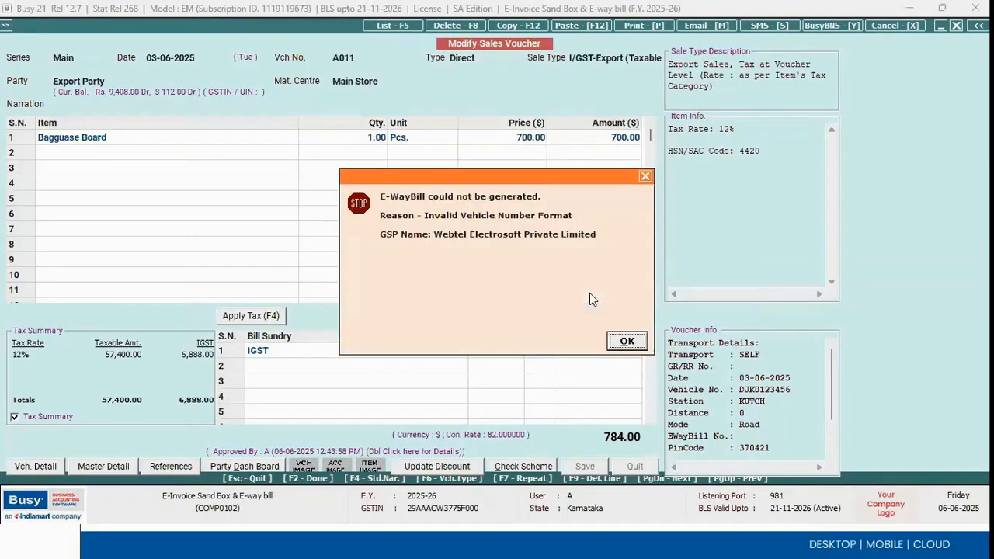
click(626, 340)
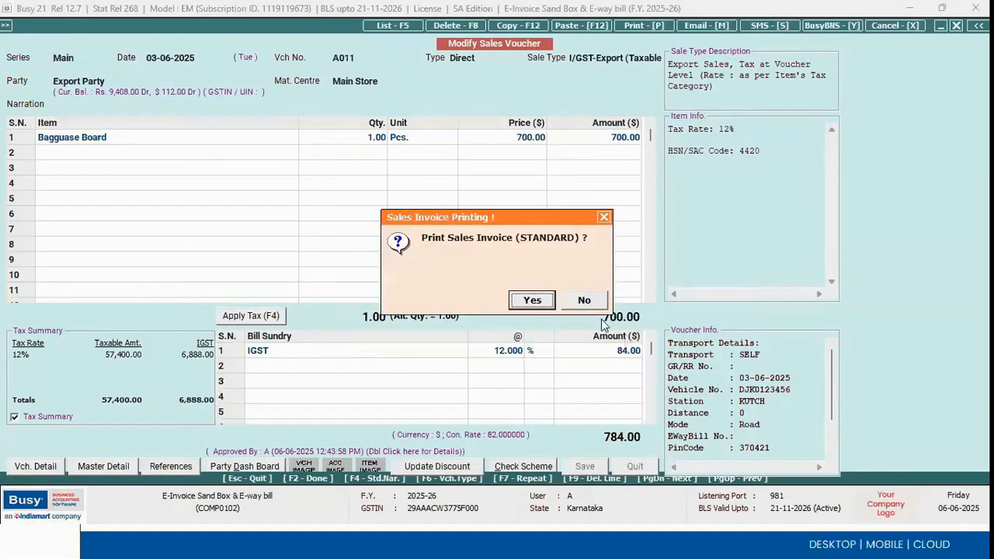
click(583, 302)
click(584, 301)
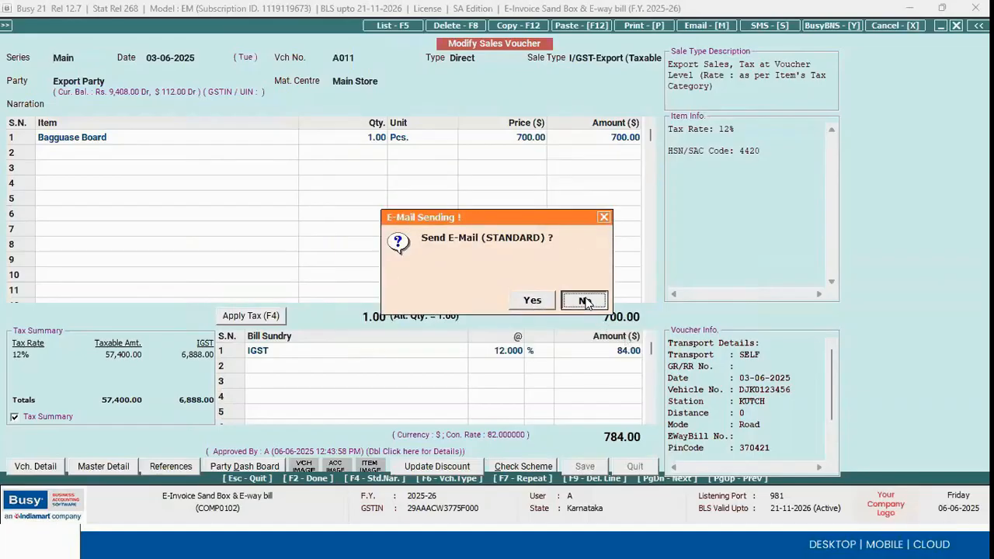
click(584, 301)
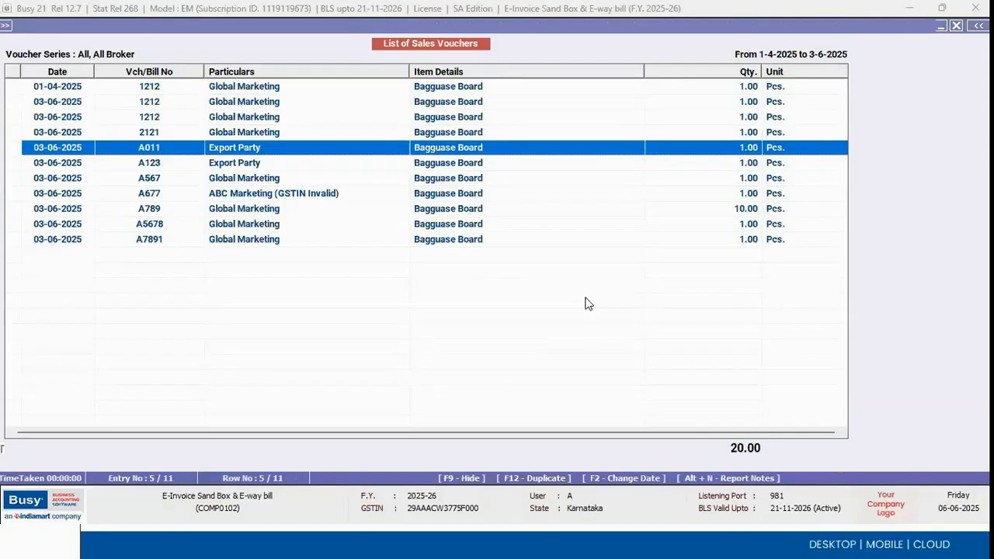
key(Return)
key(alt+t)
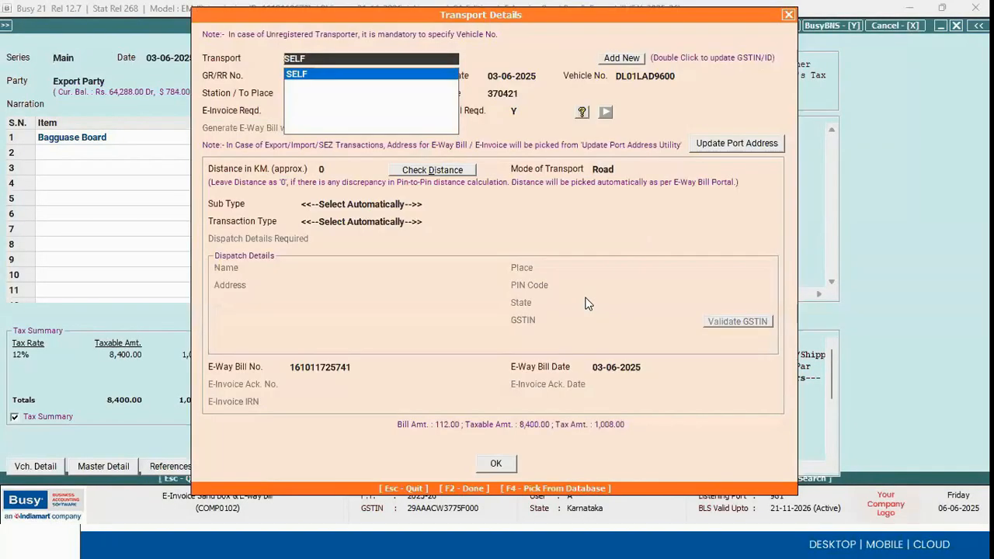
click(688, 76)
drag(688, 76, 596, 81)
right_click(623, 75)
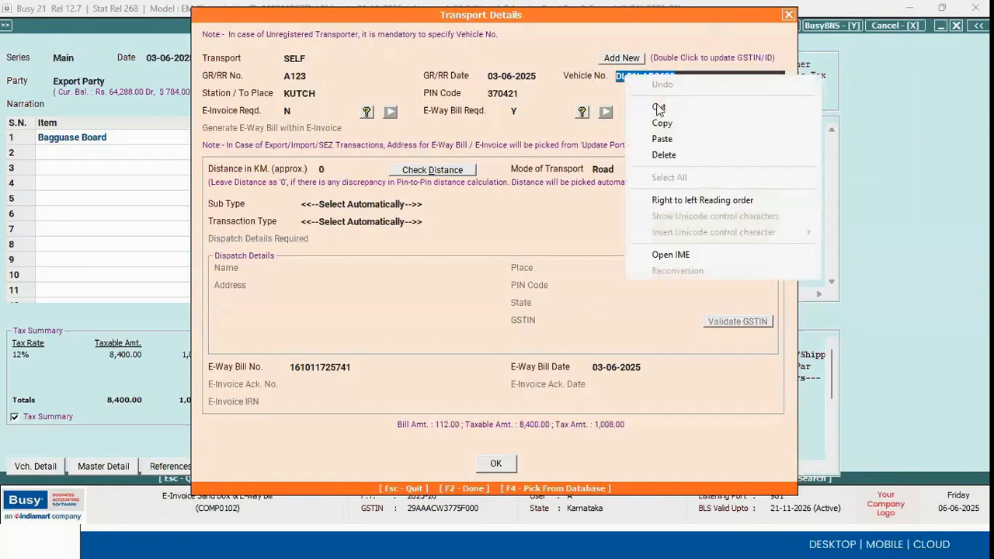
click(661, 122)
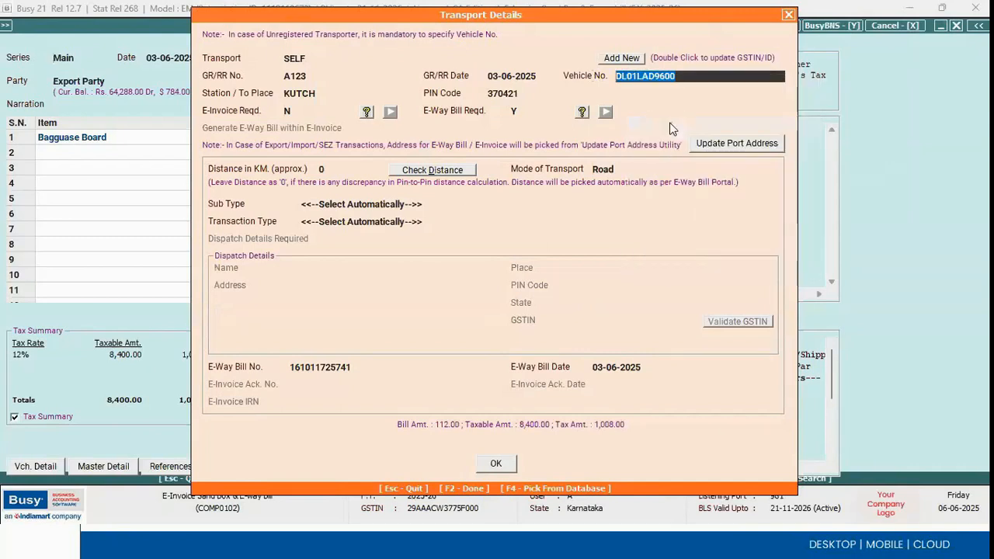
key(Escape)
key(Return)
key(Escape)
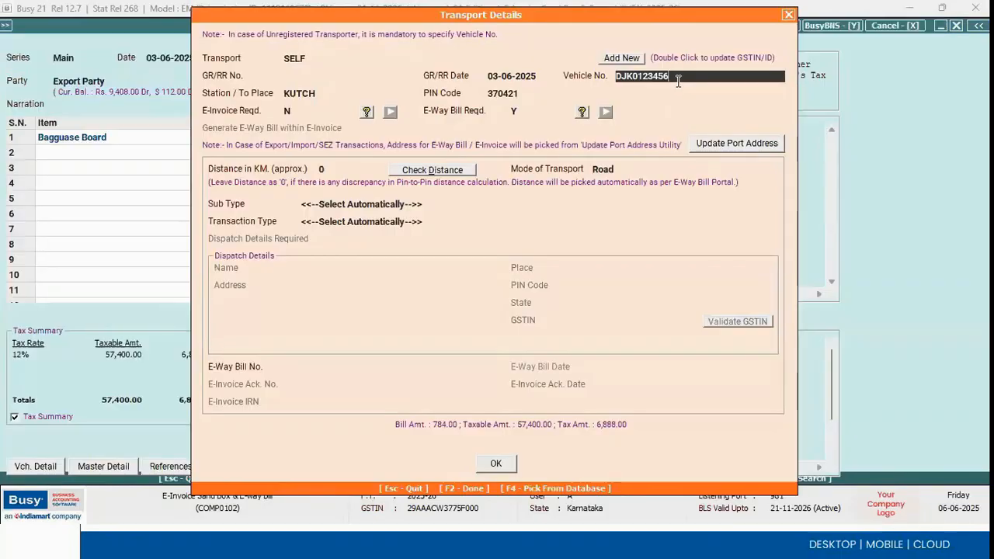
drag(676, 76, 588, 76)
key(ctrl+v)
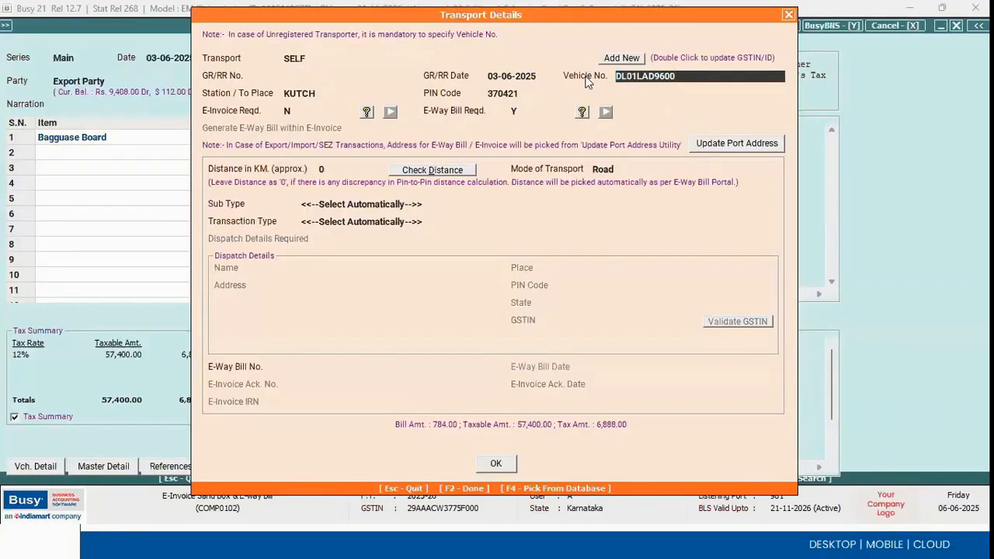
key(F2)
click(531, 309)
click(530, 302)
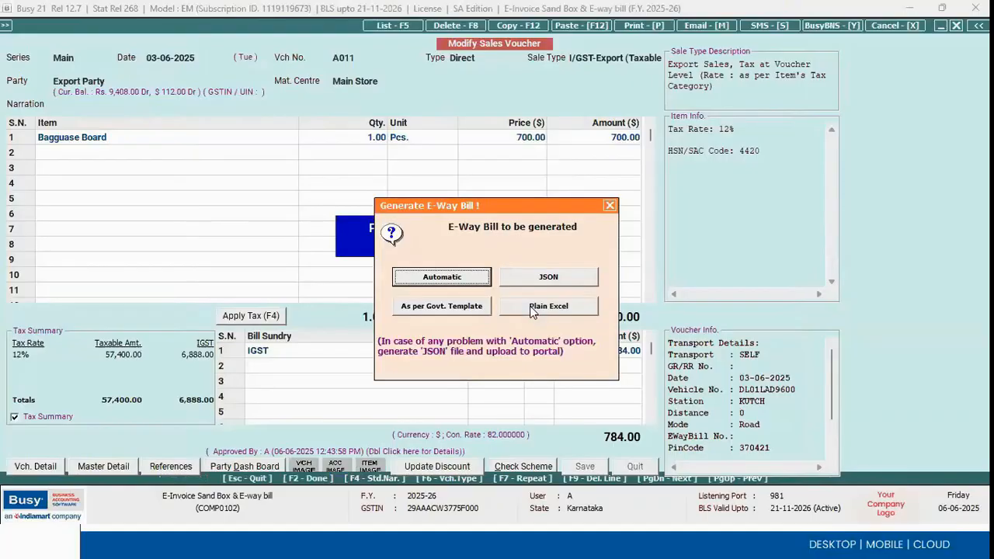
Generate voucher A011's e-way bill automatically using the default settings, declining to print or e-mail the invoice.
key(Return)
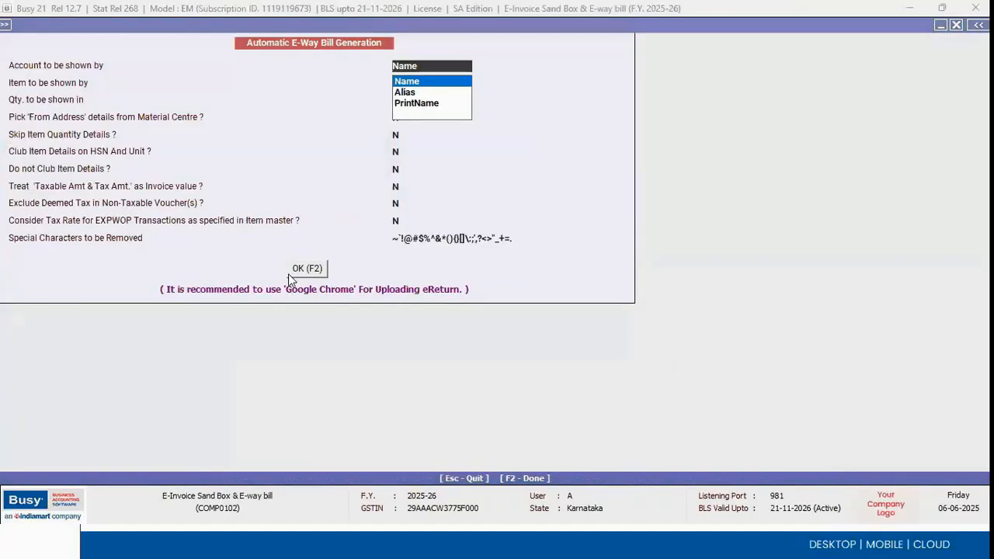
click(309, 269)
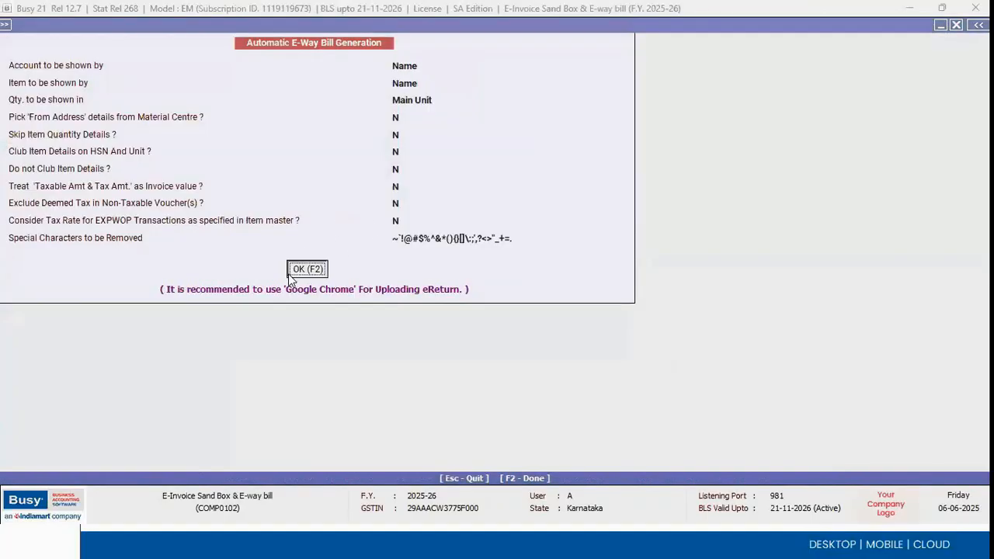
click(514, 299)
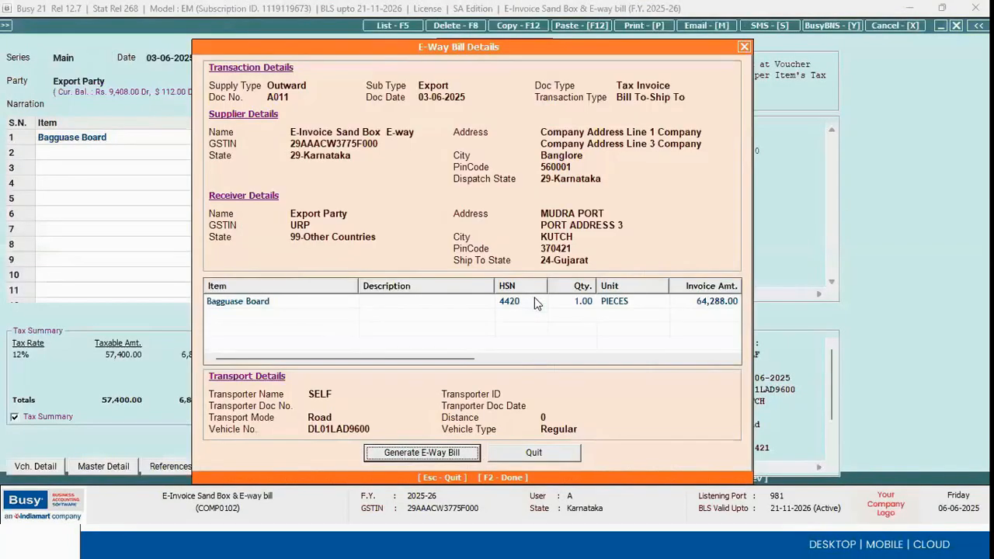
key(Return)
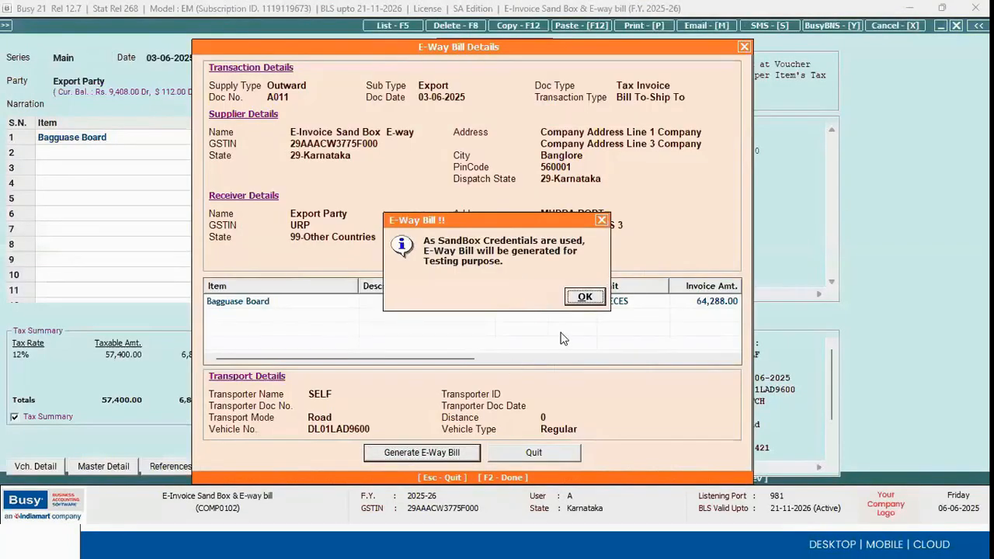
click(583, 296)
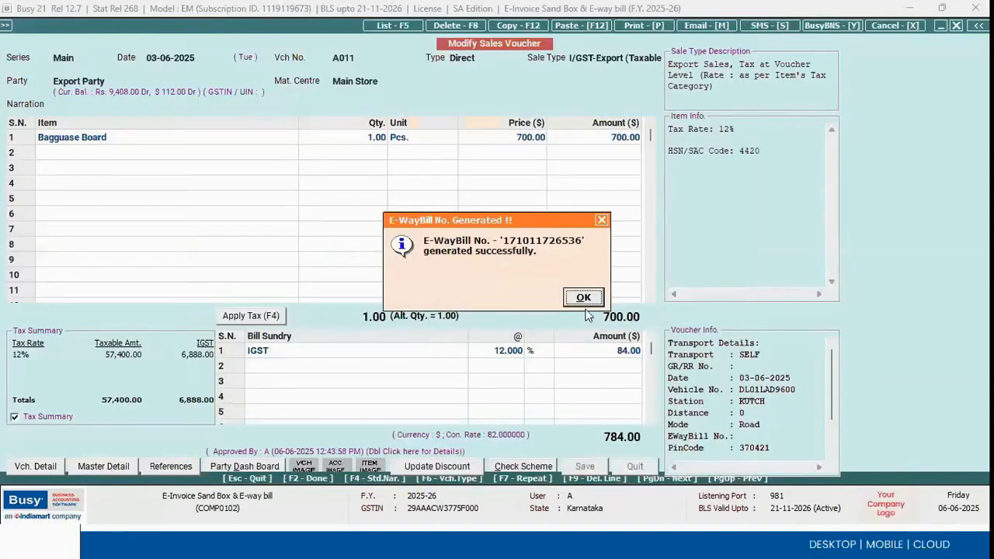
click(583, 297)
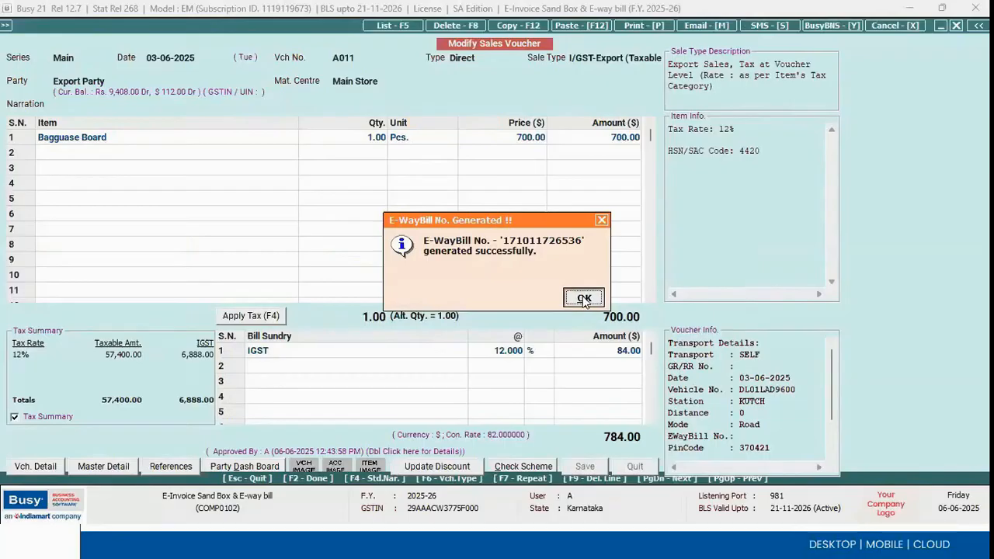
click(584, 301)
click(583, 300)
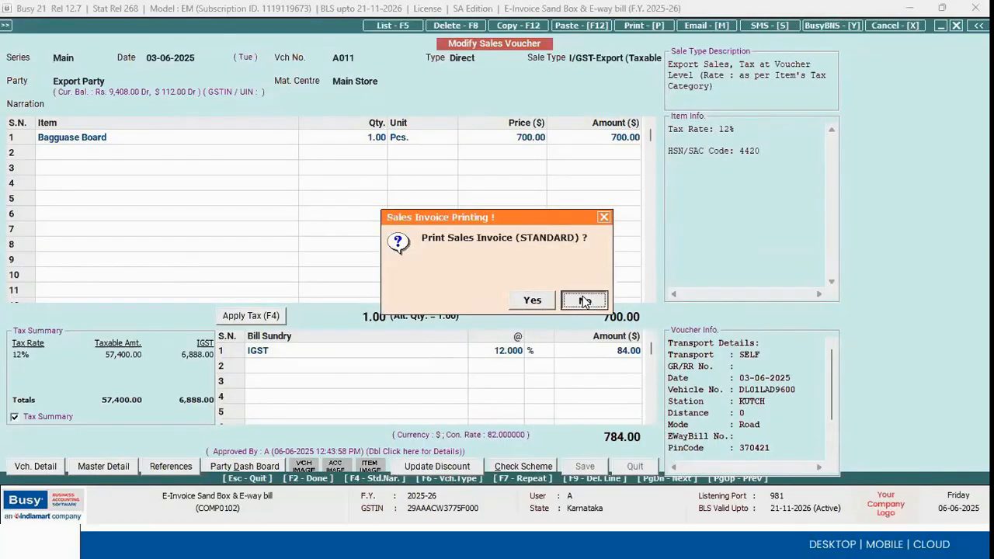
click(584, 301)
click(584, 300)
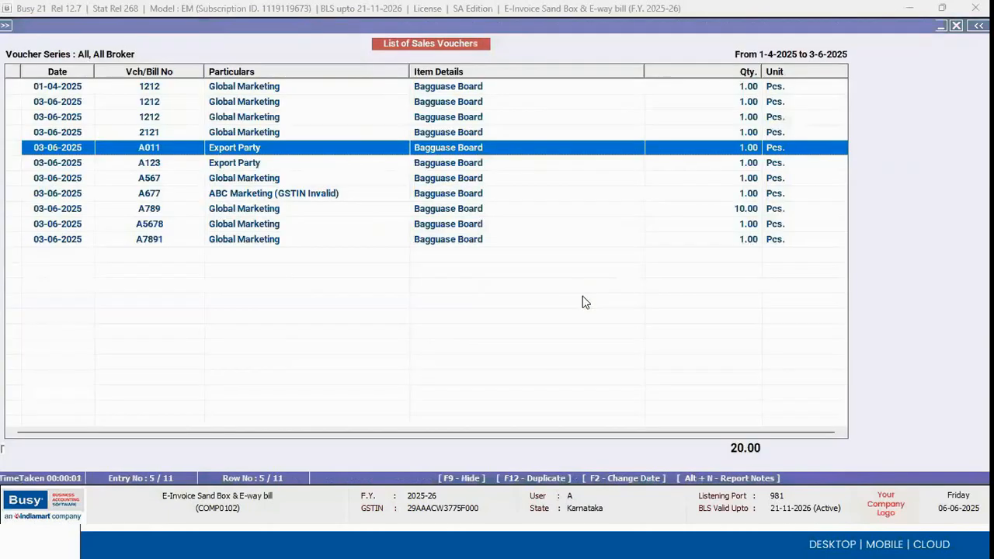
Open export voucher A123, check the port code in its export shipping bill details and proceed to its transport details.
key(Down)
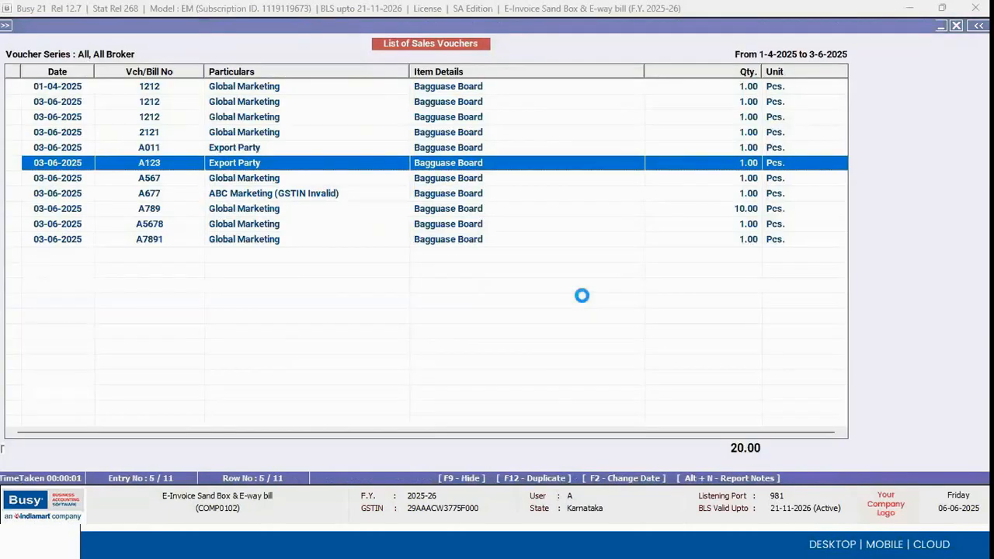
key(F2)
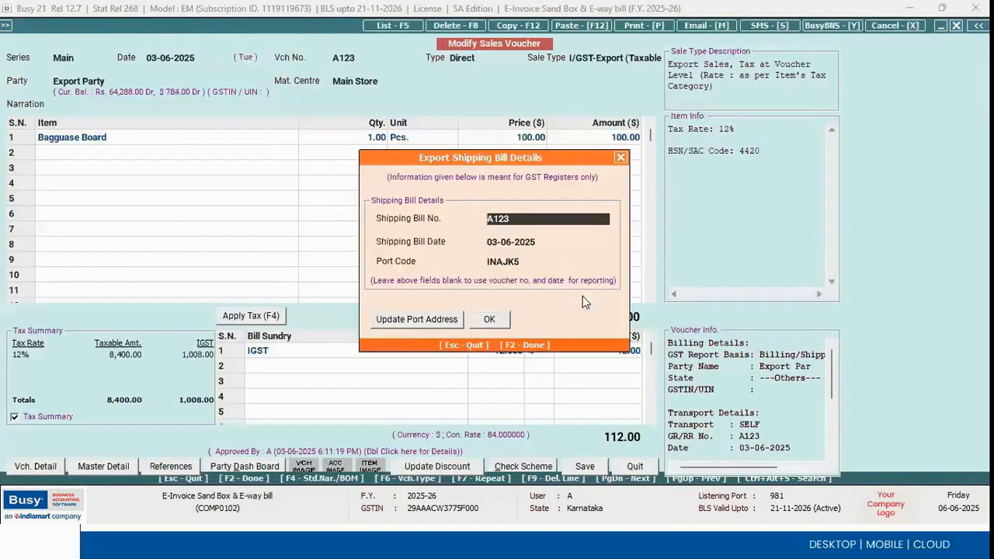
click(528, 261)
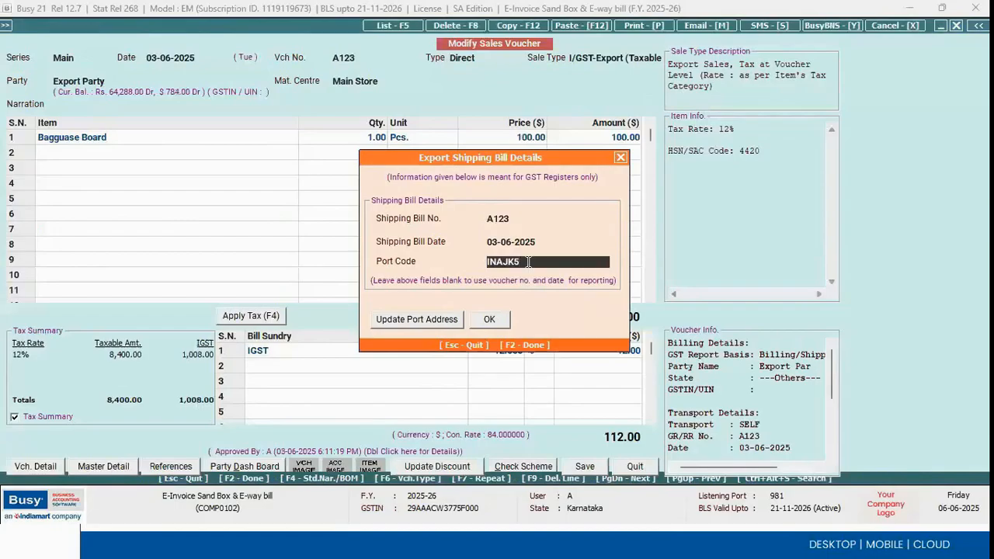
key(F2)
key(F2)
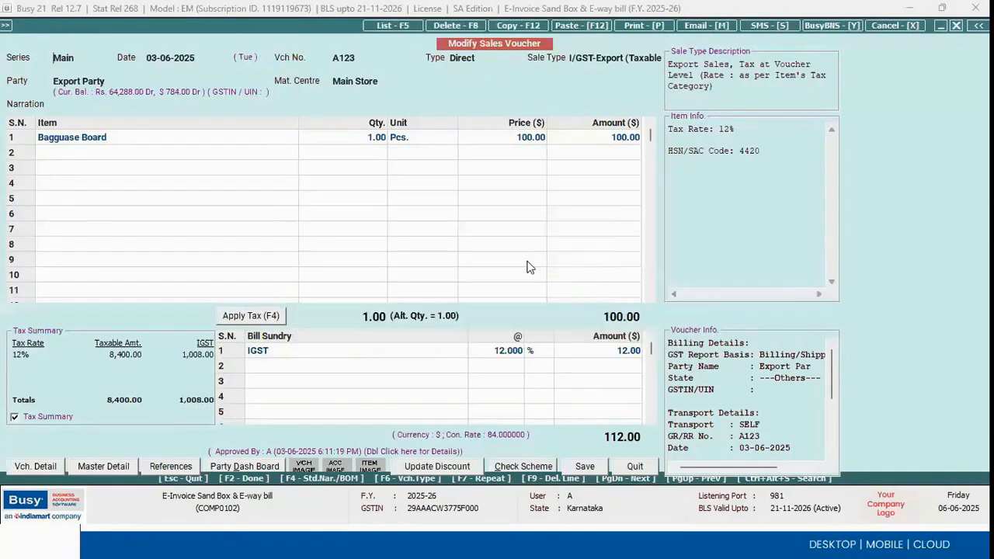
key(F2)
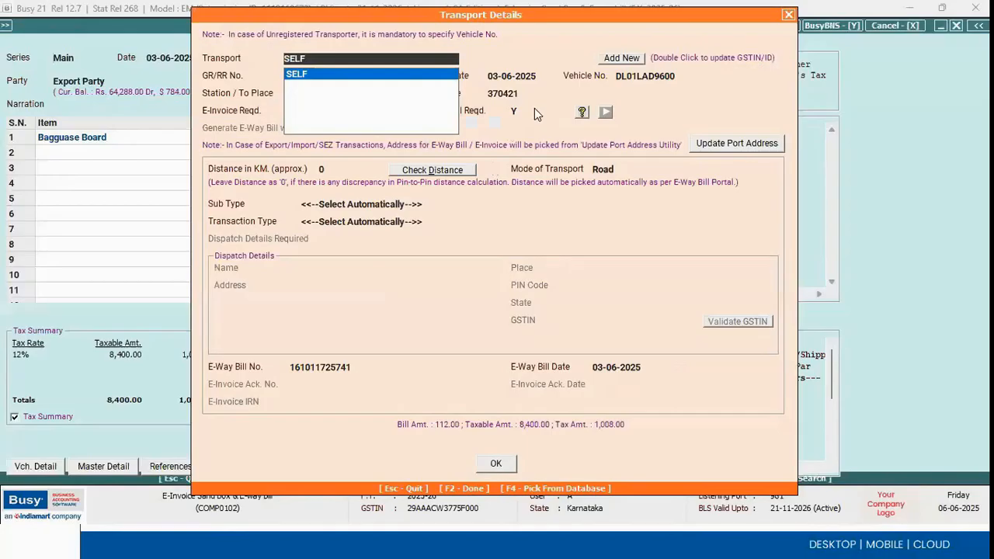
Clear the station and PIN code in voucher A123's transport details.
key(Return)
key(Return)
key(Return)
key(Return)
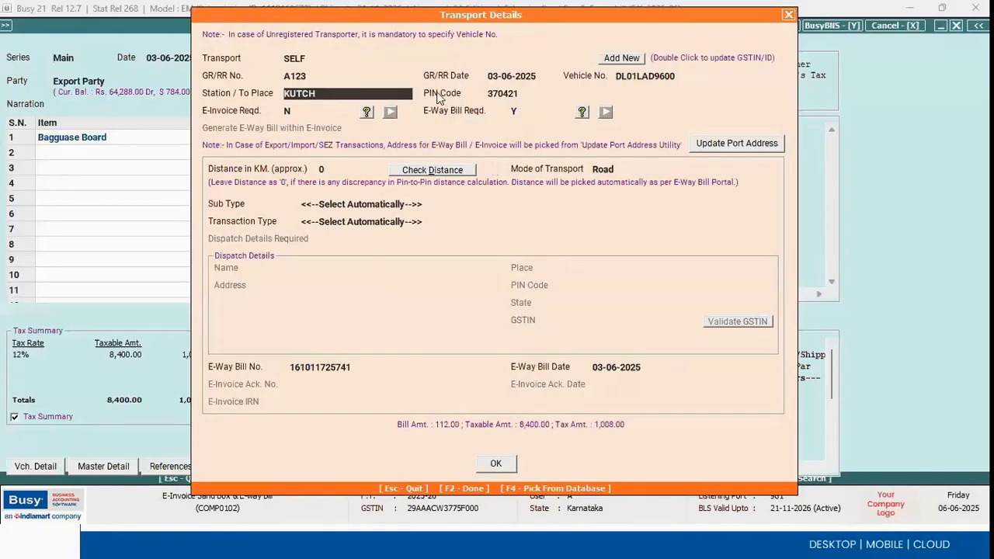
key(BackSpace)
key(BackSpace)
key(BackSpace)
key(BackSpace)
key(BackSpace)
click(537, 93)
key(BackSpace)
key(BackSpace)
key(BackSpace)
key(BackSpace)
key(BackSpace)
key(BackSpace)
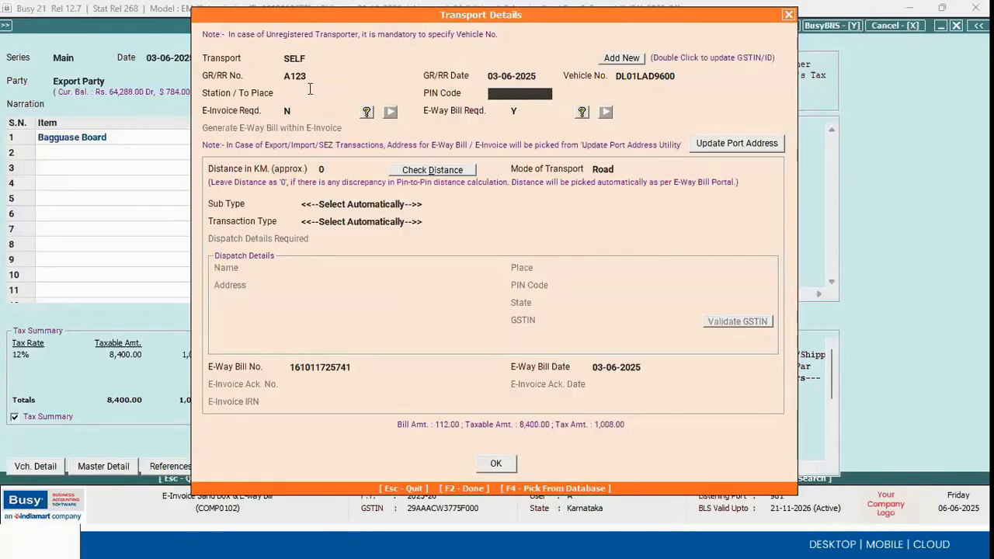
Check the cleared station and PIN code fields, save voucher A123 and open its e-way bill as a PDF.
click(310, 90)
click(512, 94)
key(alt+m)
key(Escape)
key(F2)
key(Left)
key(Return)
key(Return)
key(Return)
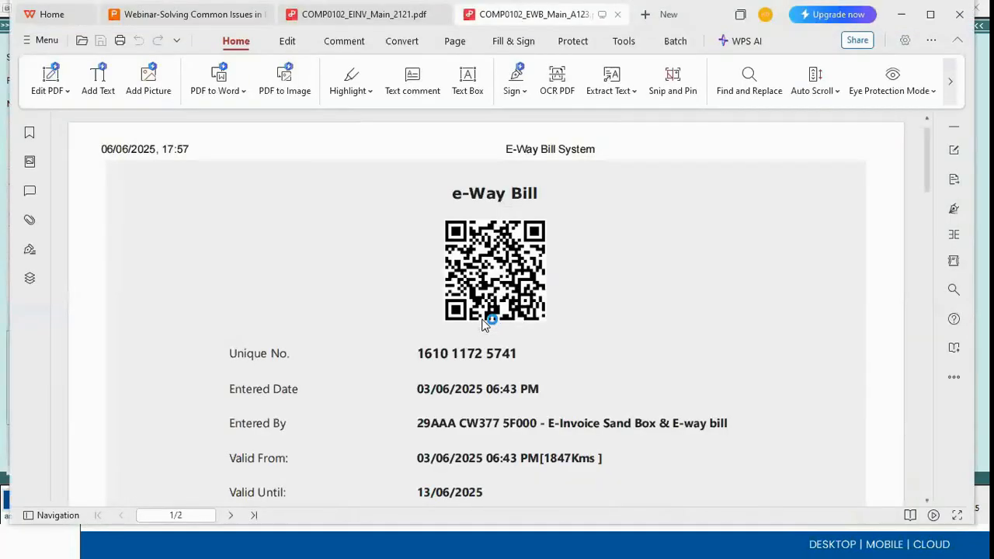
Minimize the e-way bill PDF and decline to print or e-mail voucher A123's sales invoice.
click(902, 15)
click(578, 302)
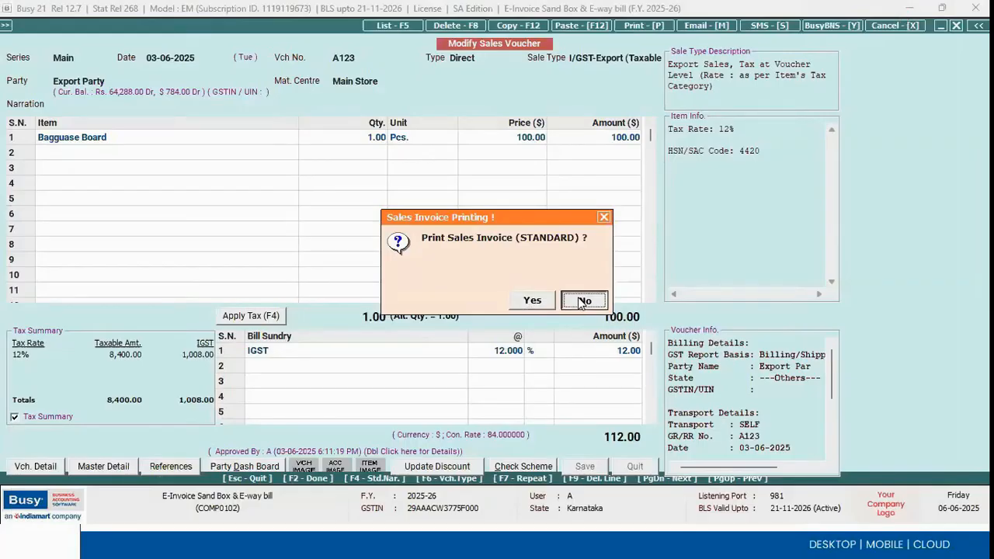
click(580, 302)
click(580, 302)
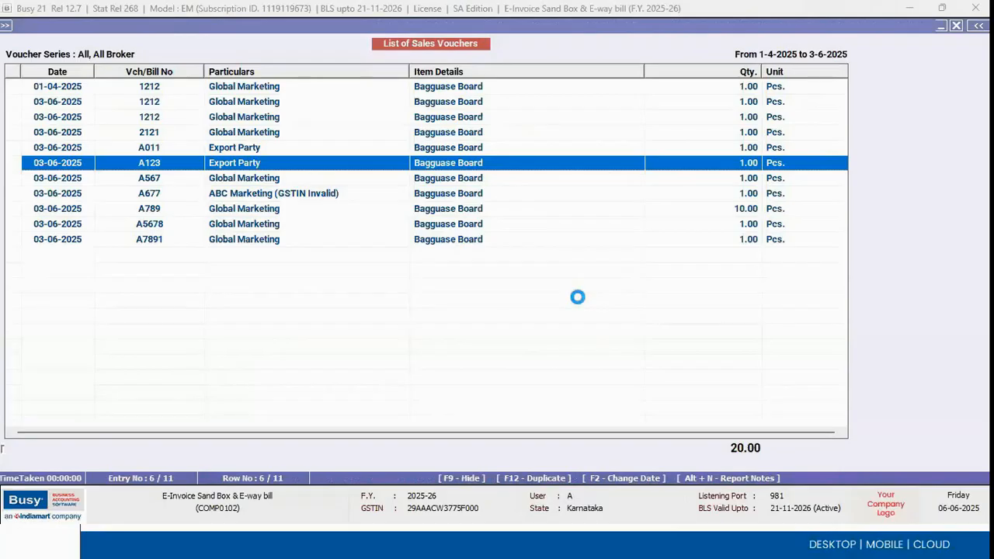
Reopen export voucher A123, accept its shipping bill and bill-by-bill details, and proceed to its transport details.
key(Return)
key(F2)
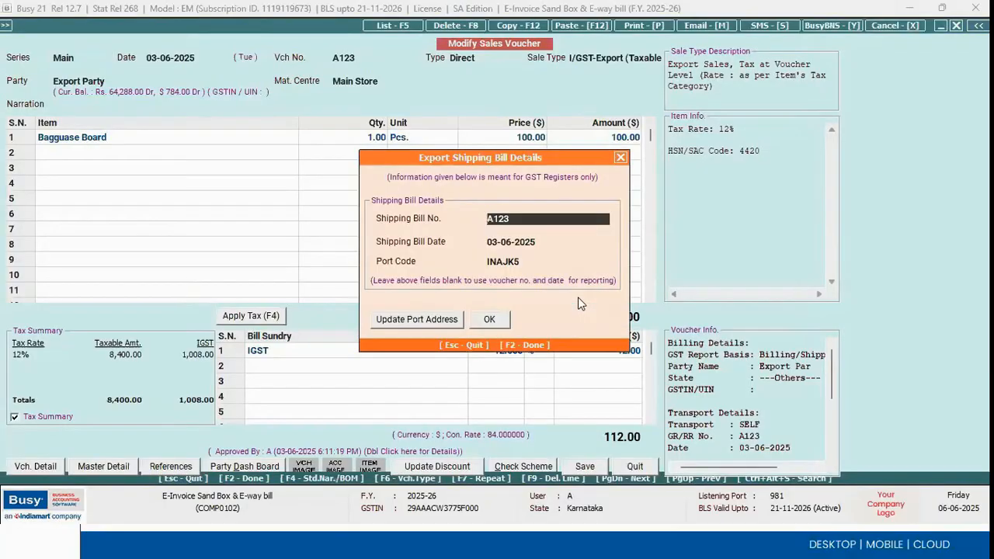
key(Return)
key(Return)
key(F2)
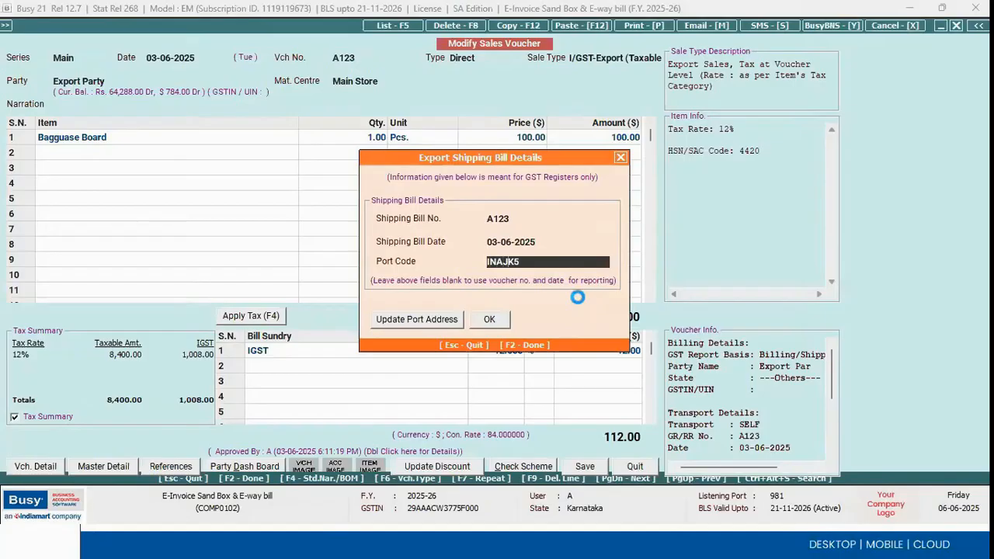
key(F2)
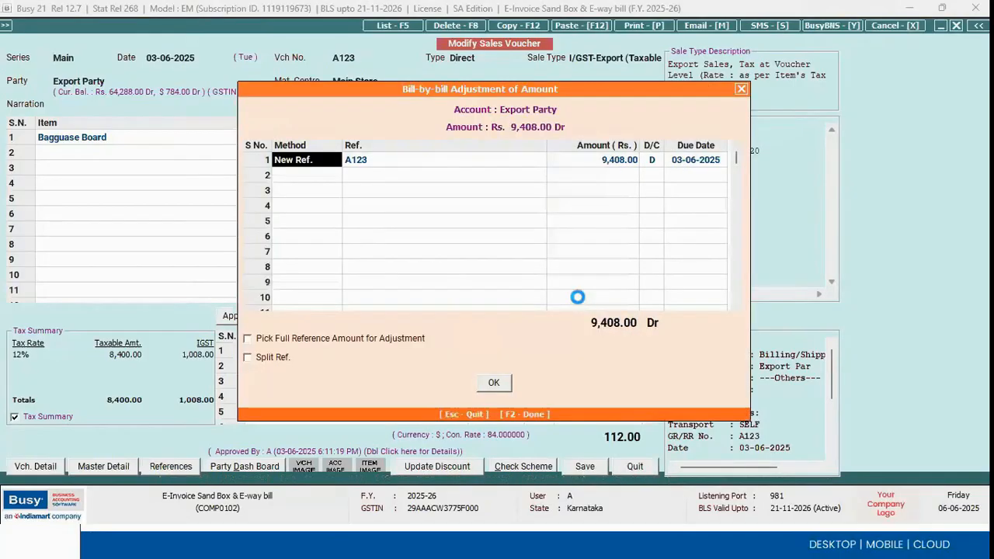
key(F2)
key(Return)
key(Return)
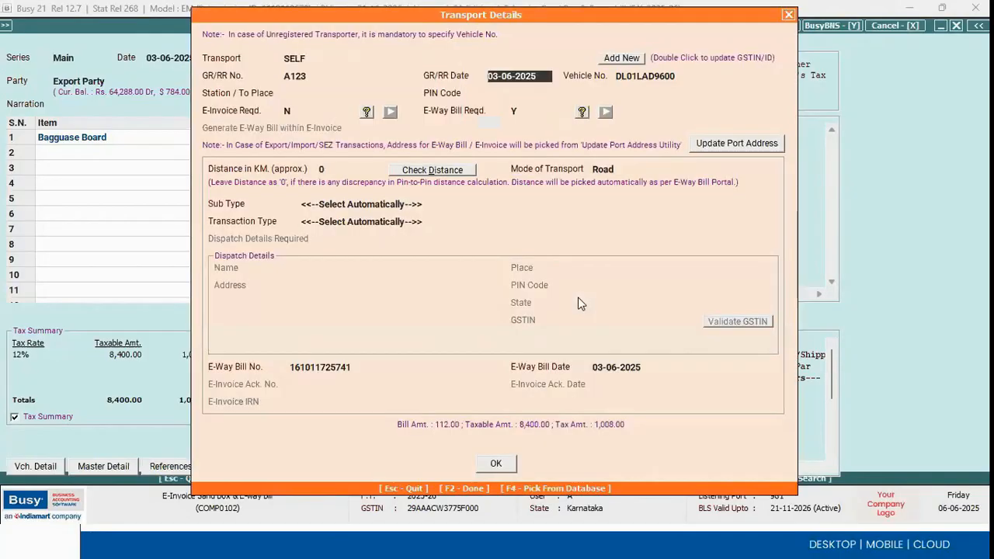
Clear the vehicle number in voucher A123's transport details.
key(Return)
click(685, 77)
key(BackSpace)
key(BackSpace)
key(BackSpace)
key(BackSpace)
key(BackSpace)
key(BackSpace)
key(BackSpace)
key(BackSpace)
key(BackSpace)
key(BackSpace)
key(BackSpace)
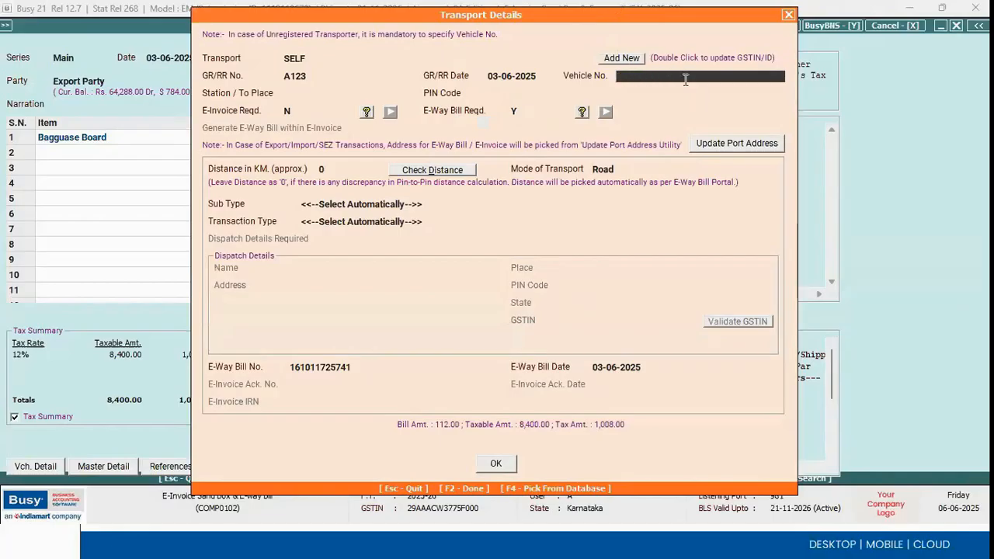
Save voucher A123 despite its generated e-way bill and decline to print or e-mail the sales invoice.
key(Return)
key(F2)
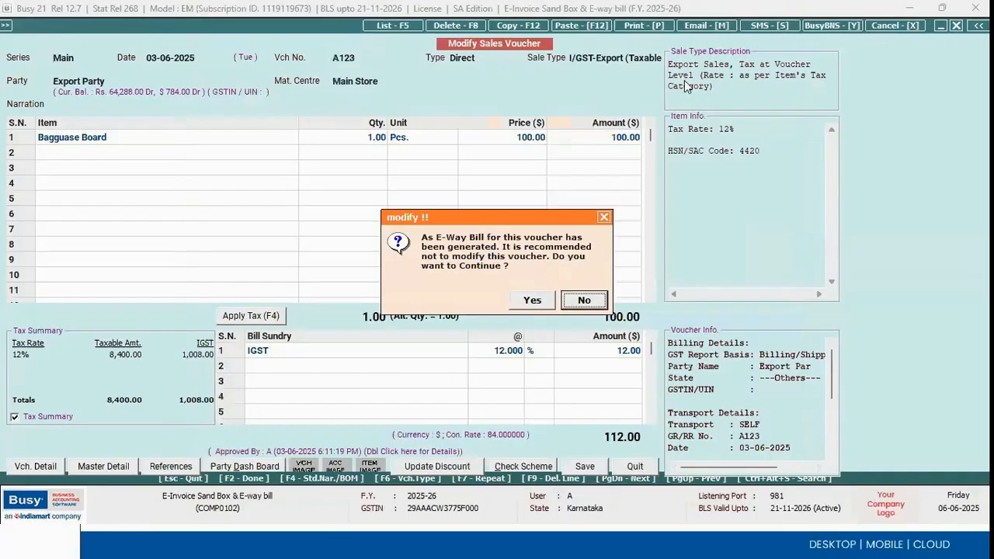
key(y)
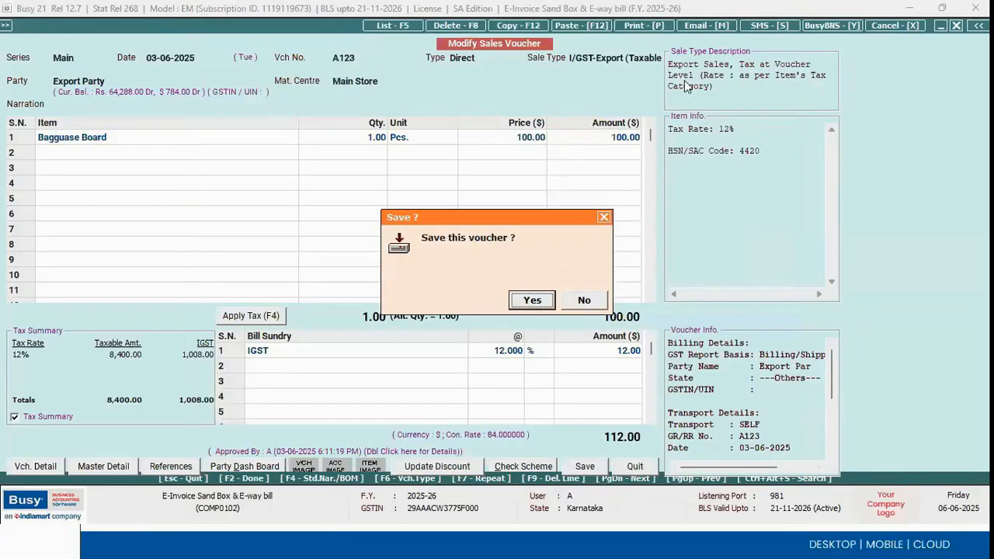
key(y)
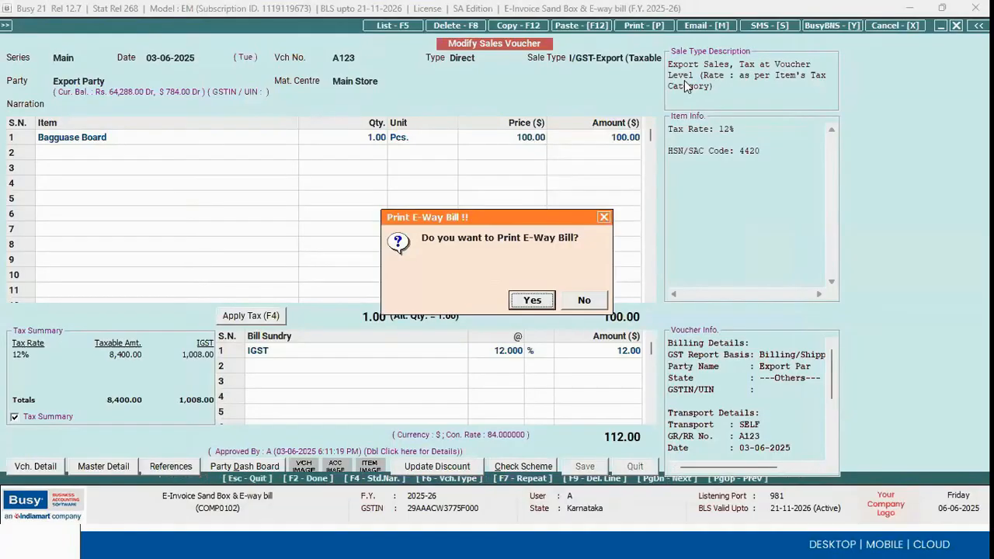
key(y)
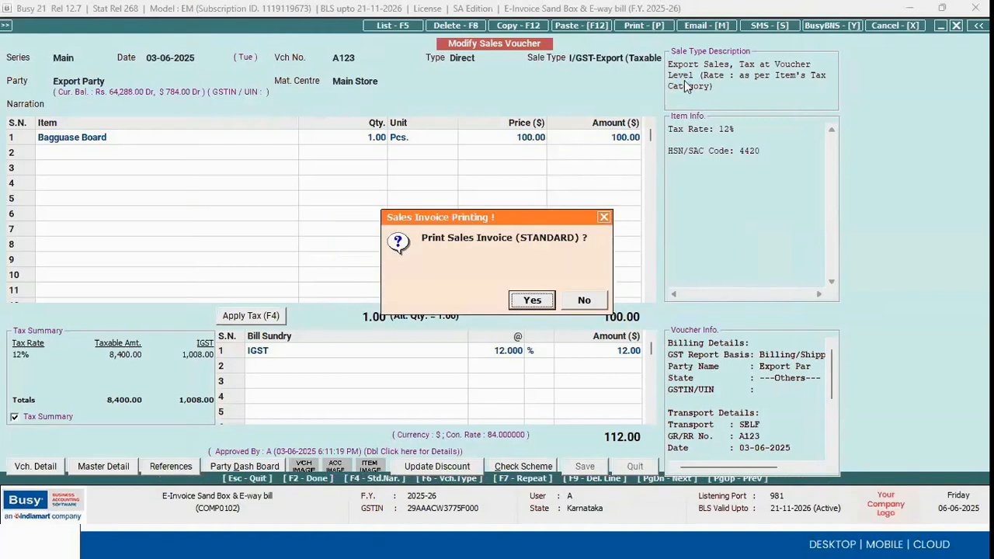
key(n)
key(n)
key(n)
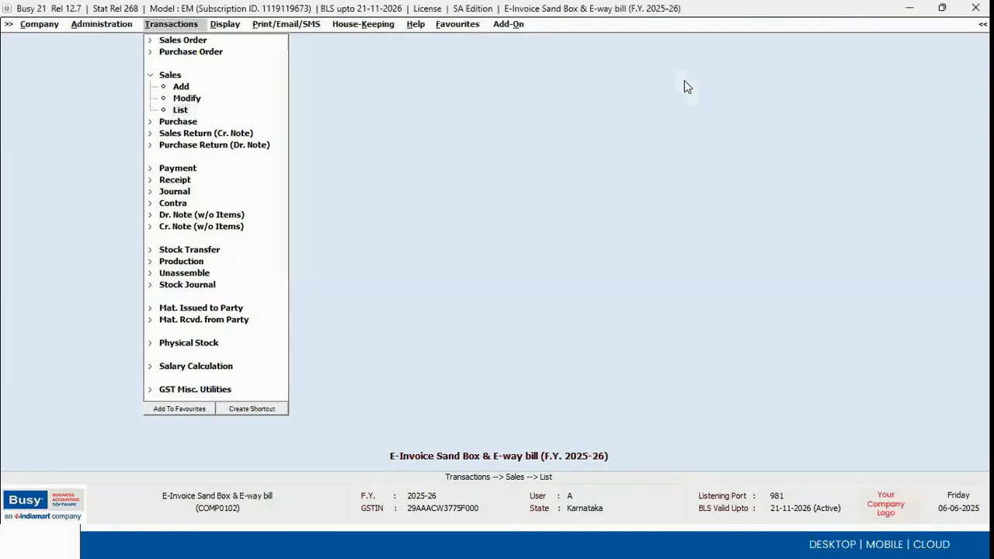
Start a new sales voucher numbered A989 dated 03-06-2025, keeping the taxable I/GST-Export sale type.
key(Escape)
key(Up)
key(Up)
key(Return)
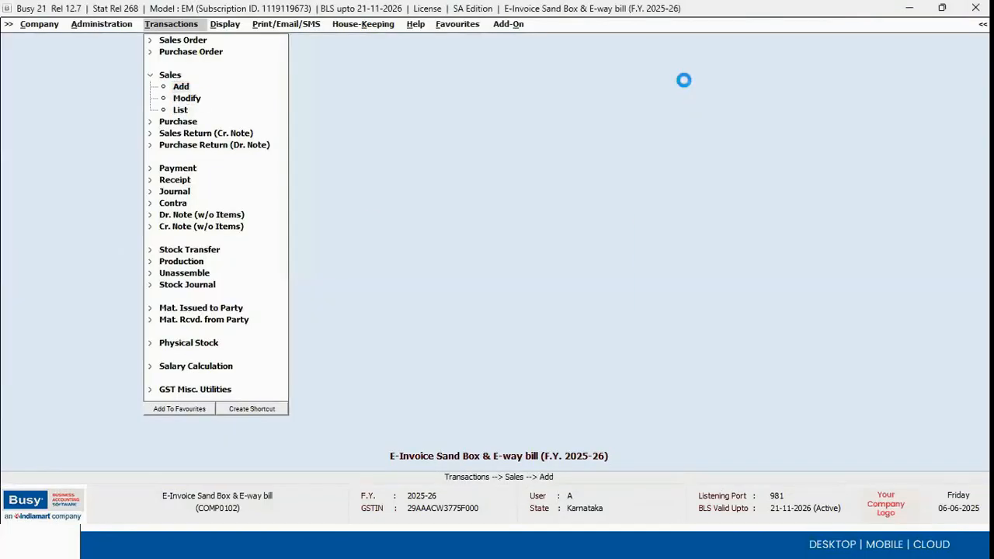
key(Return)
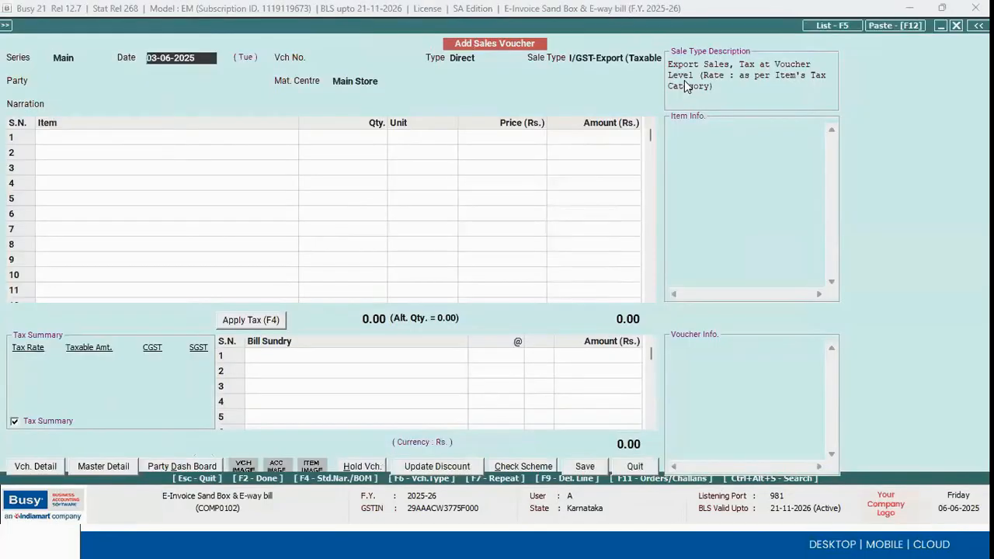
key(Return)
text(a989)
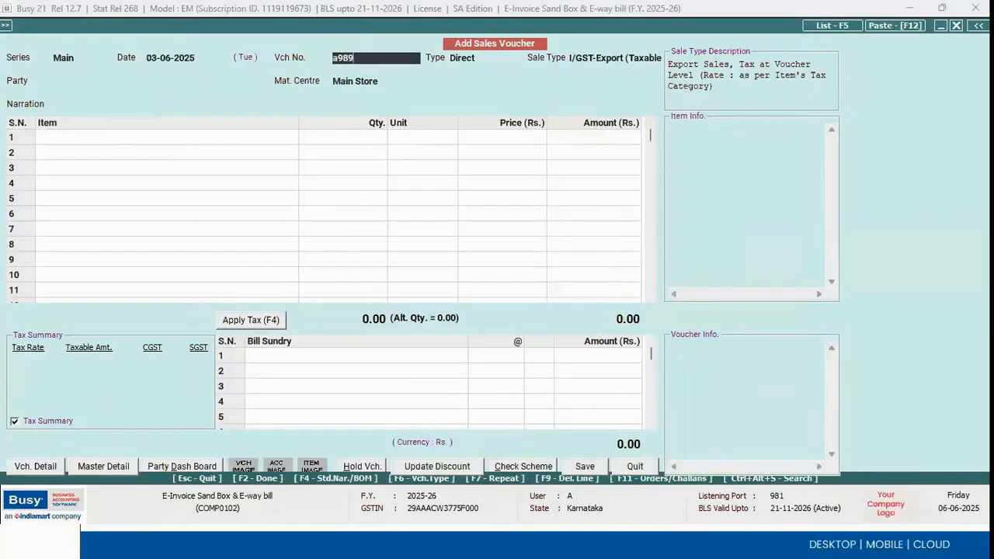
key(Return)
key(Return)
key(Return)
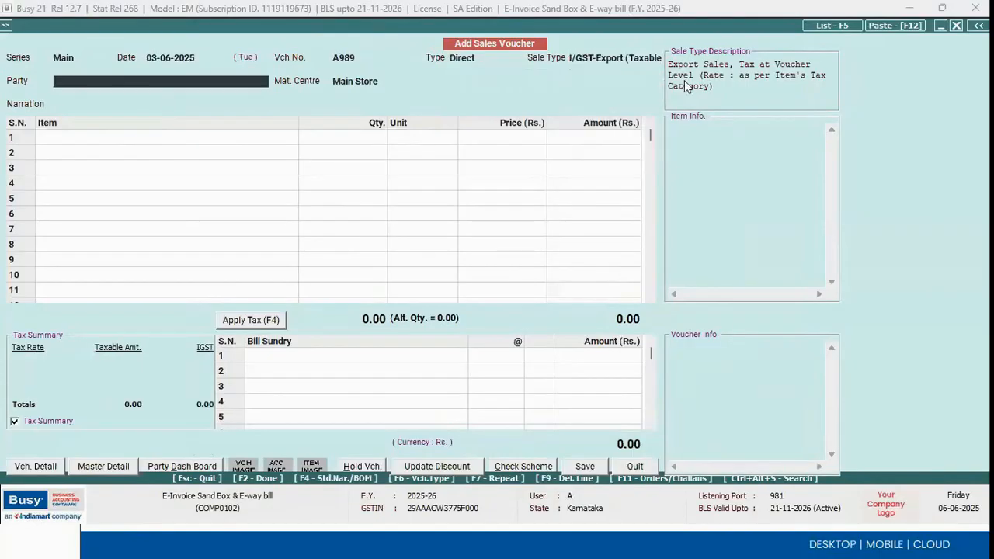
Set the party to Export Party and the voucher currency to $ with a conversion rate of 84.
text(exp)
key(Return)
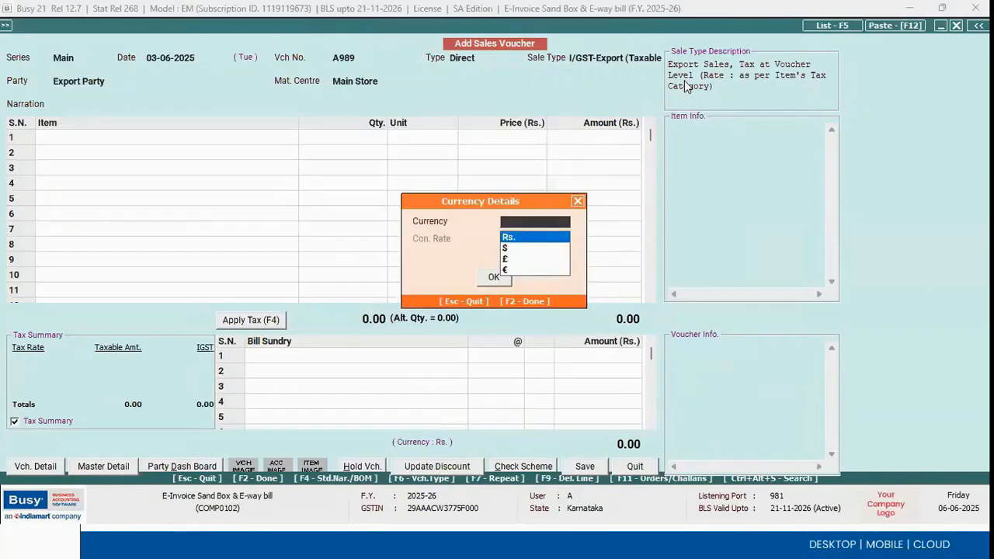
key(Down)
key(Return)
key(Return)
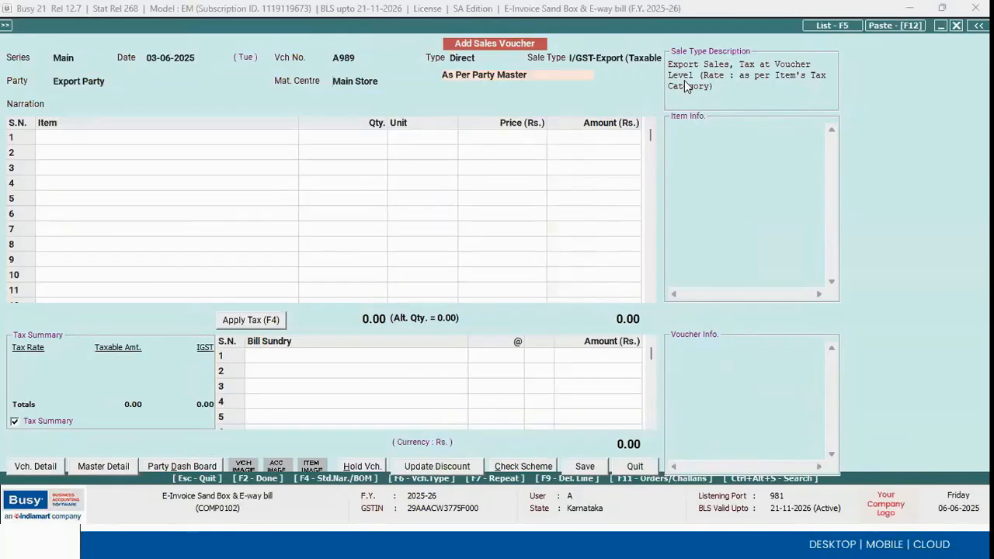
key(Up)
key(Return)
key(Return)
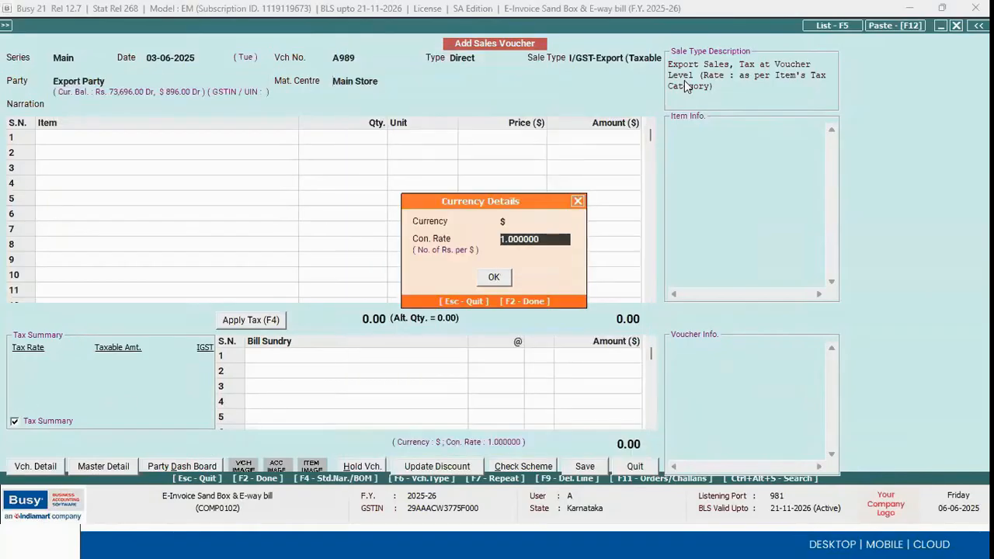
text(84)
key(Return)
key(Return)
Enter one Bagguase Board at $800.00 with 12% IGST and proceed to the port code in the export shipping bill details.
key(F2)
key(Return)
key(Return)
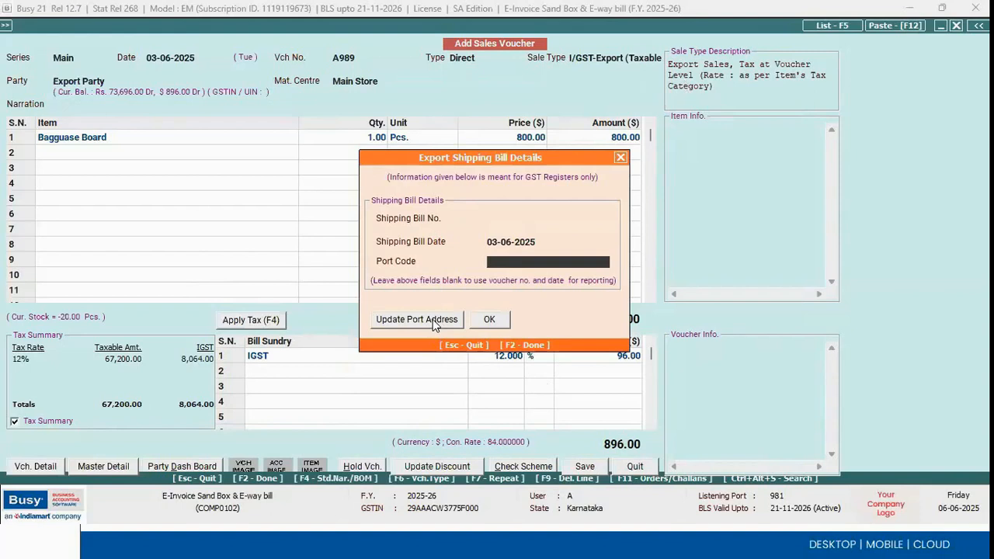
text(DL01LAD9608)
key(BackSpace)
key(BackSpace)
key(BackSpace)
key(BackSpace)
key(BackSpace)
key(BackSpace)
key(BackSpace)
key(BackSpace)
key(BackSpace)
key(BackSpace)
key(BackSpace)
Check the stored port addresses and set voucher A989's port code to INAJK5.
click(432, 319)
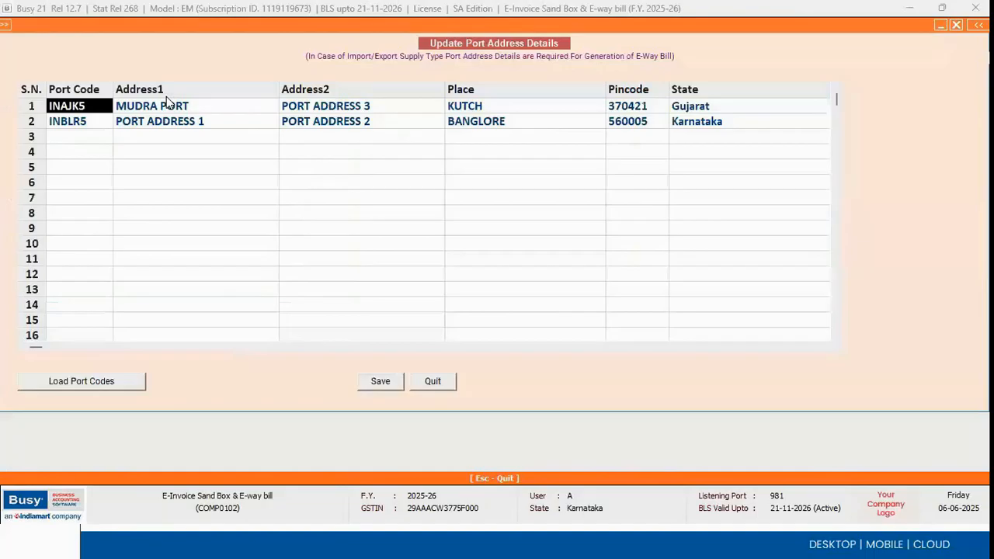
key(Escape)
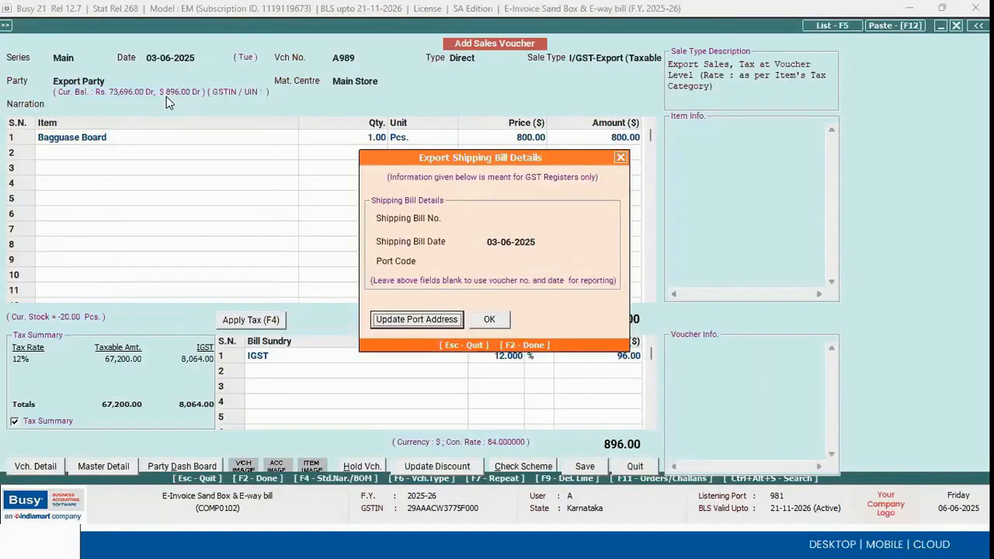
click(508, 261)
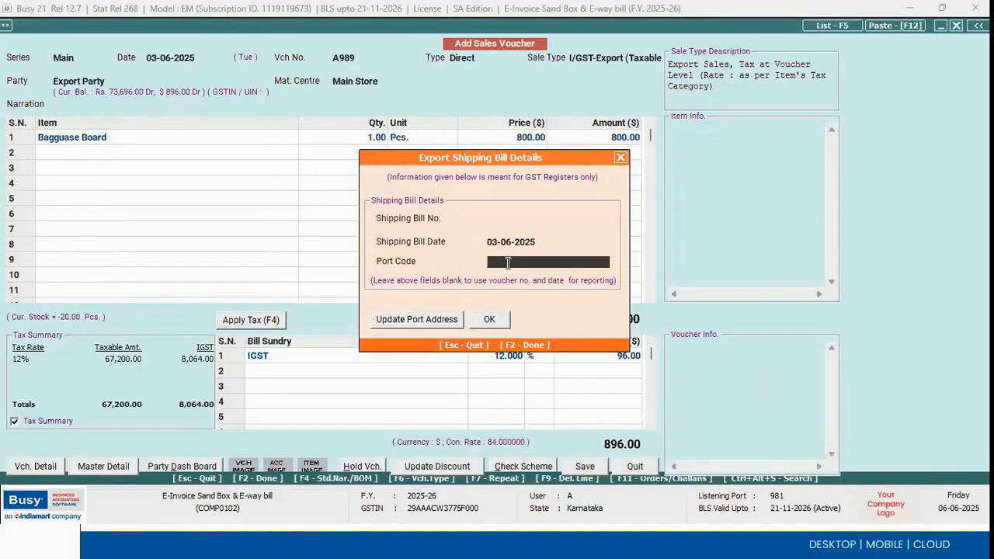
text(INAJK5)
key(Return)
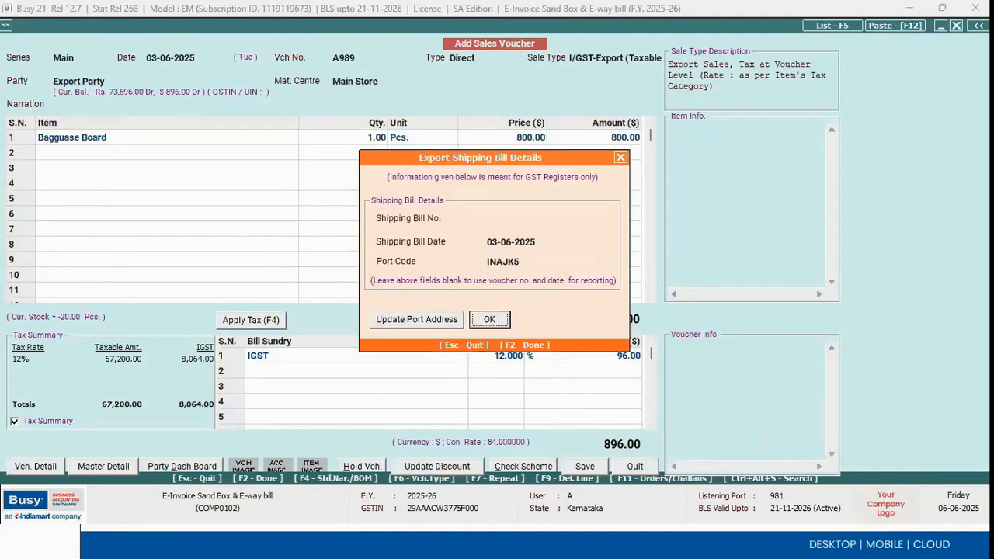
Accept the shipping bill details, specify no salesman and proceed through voucher A989's transport details with transport SELF.
key(Return)
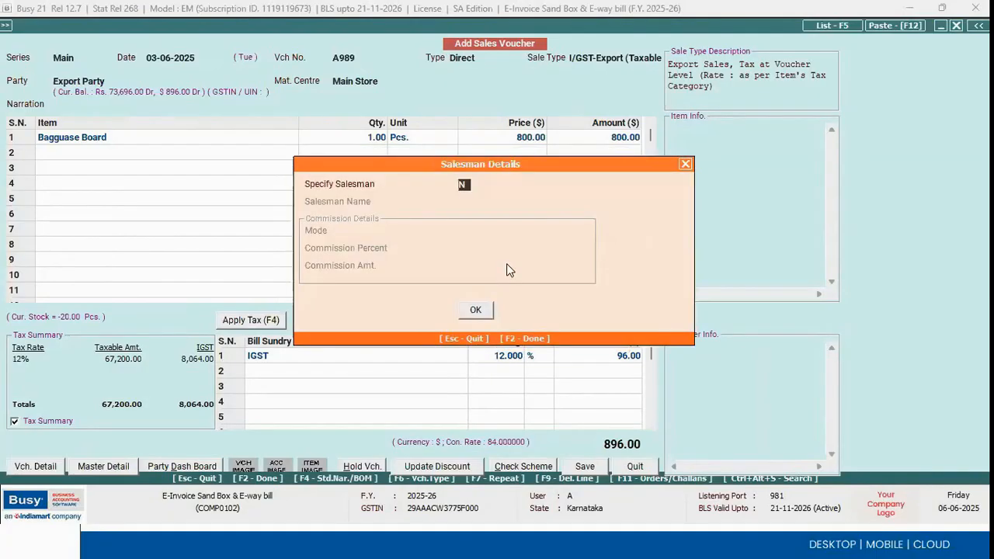
key(Return)
key(Return)
key(Return)
key(Return)
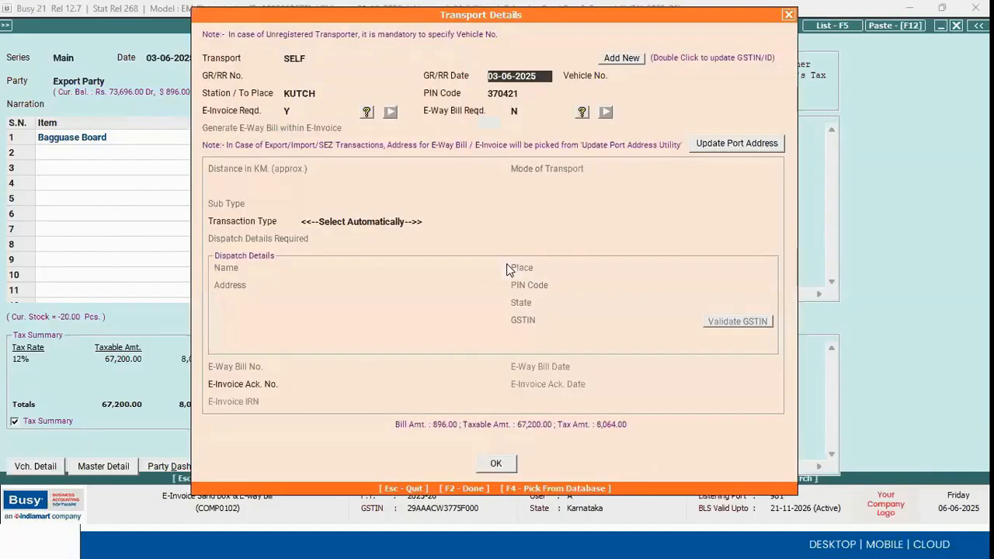
key(Return)
key(Return)
Clear the Station / To Place and PIN Code in voucher A989's transport details.
click(336, 91)
key(BackSpace)
key(BackSpace)
key(BackSpace)
key(BackSpace)
key(BackSpace)
key(Return)
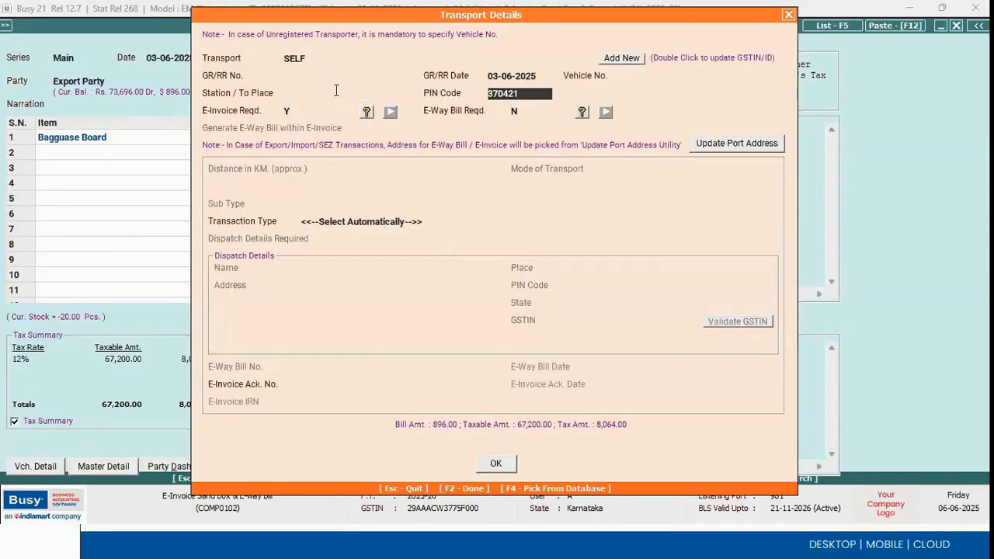
key(BackSpace)
key(BackSpace)
key(BackSpace)
key(BackSpace)
key(BackSpace)
key(BackSpace)
key(Return)
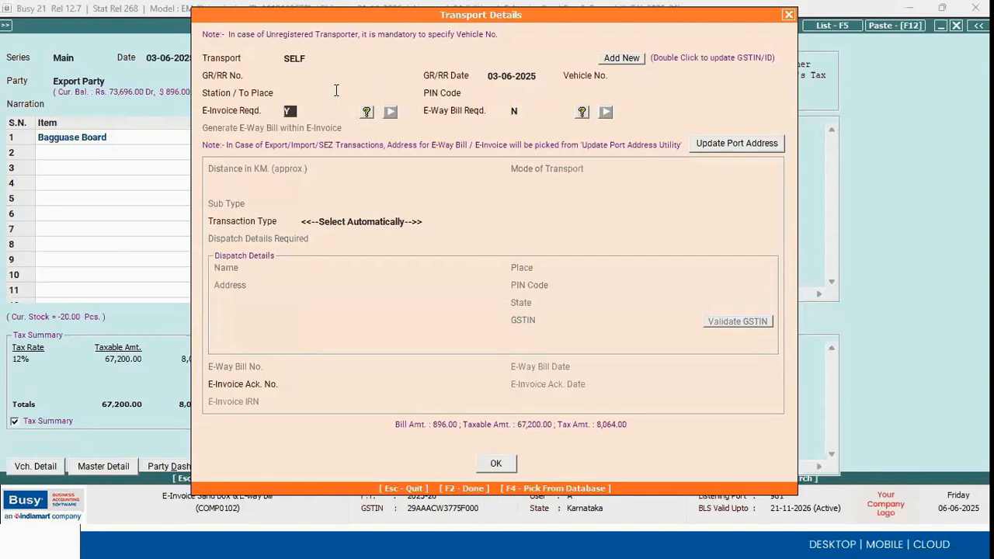
Set E-Invoice Reqd. to N and E-Way Bill Reqd. to Y, and save voucher A989.
text(n)
key(Return)
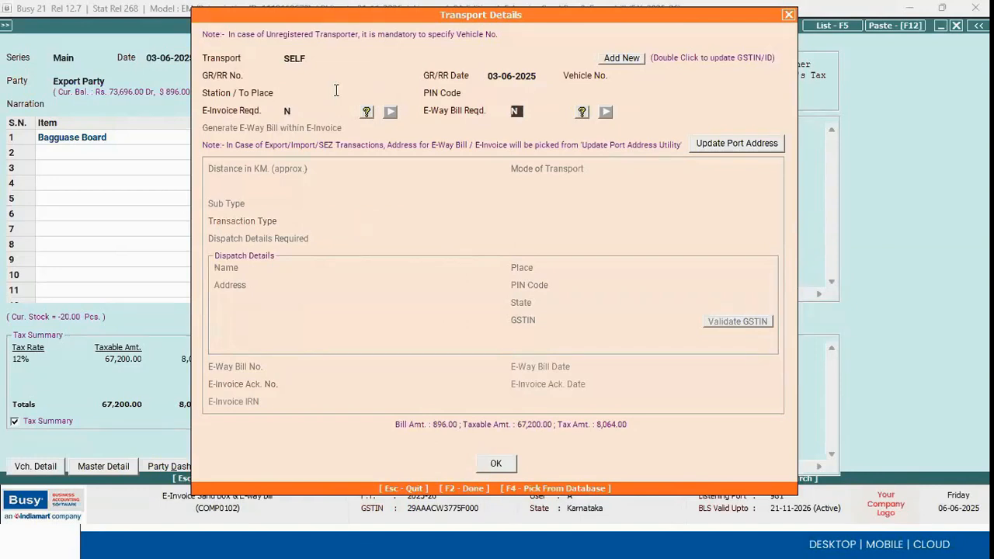
text(y)
key(Return)
key(F2)
key(Return)
key(Return)
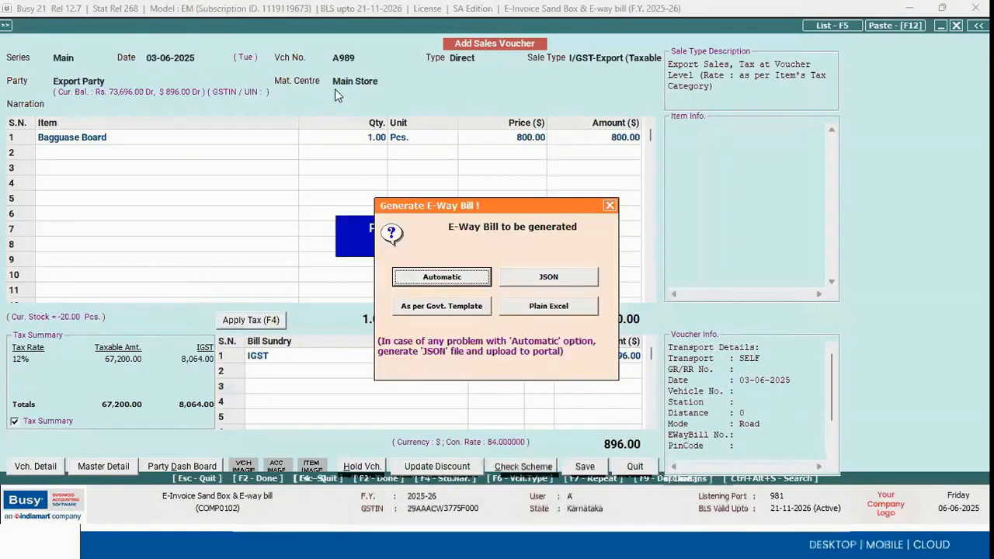
Try to generate voucher A989's e-way bill automatically with the default settings, using the sandbox credentials.
key(Return)
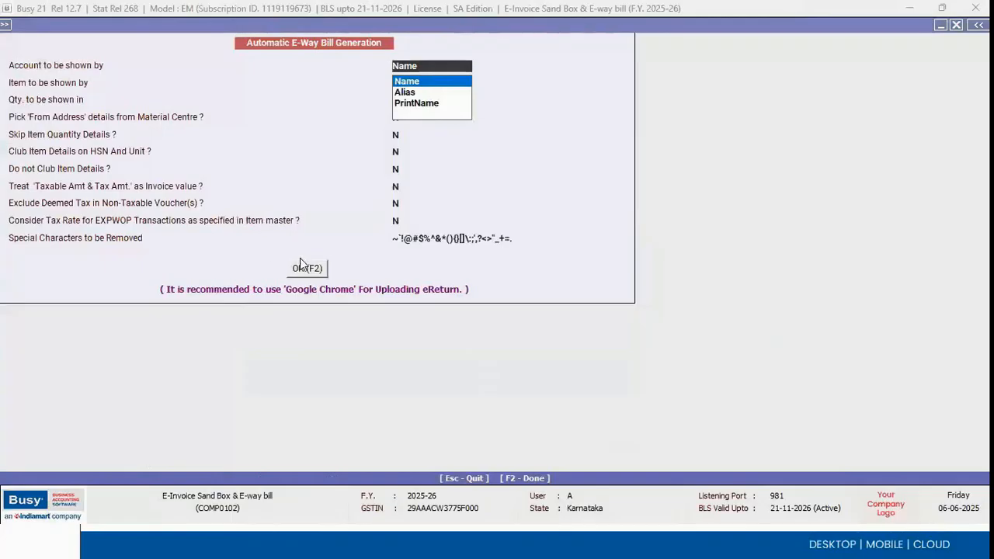
click(310, 269)
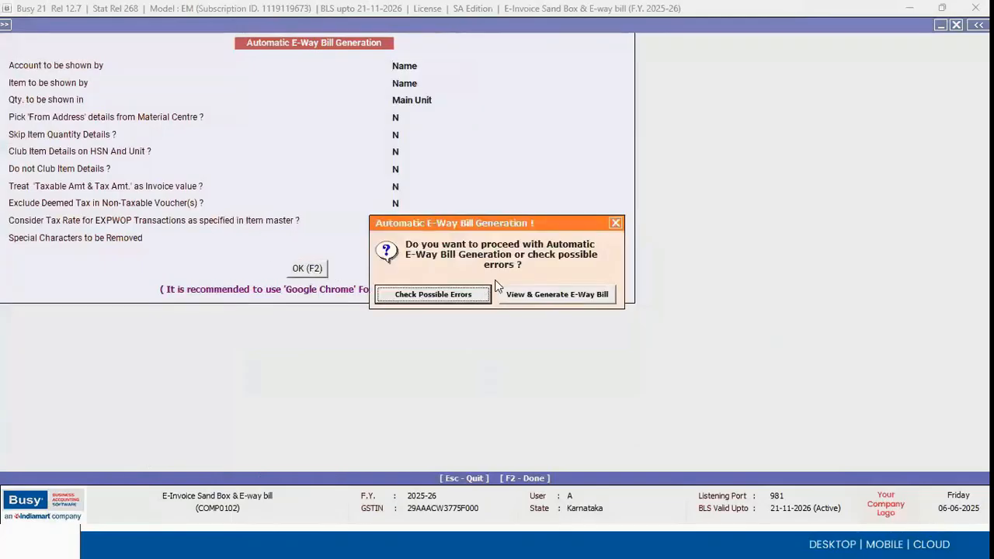
click(550, 299)
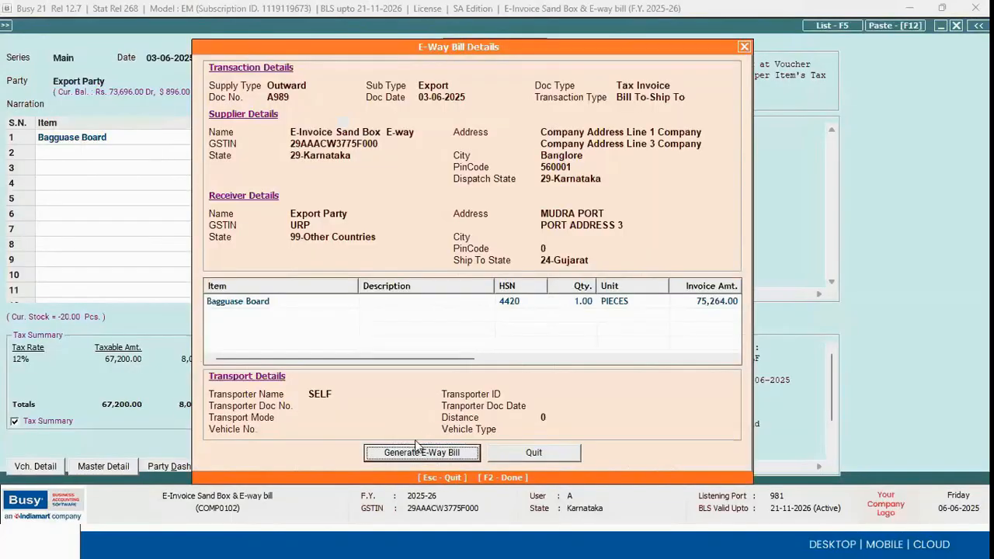
click(403, 458)
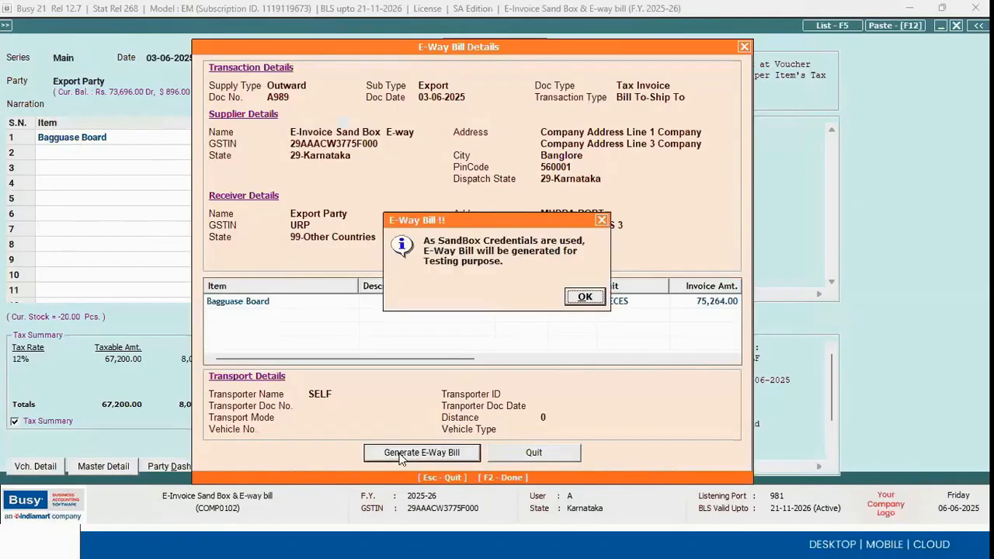
click(586, 299)
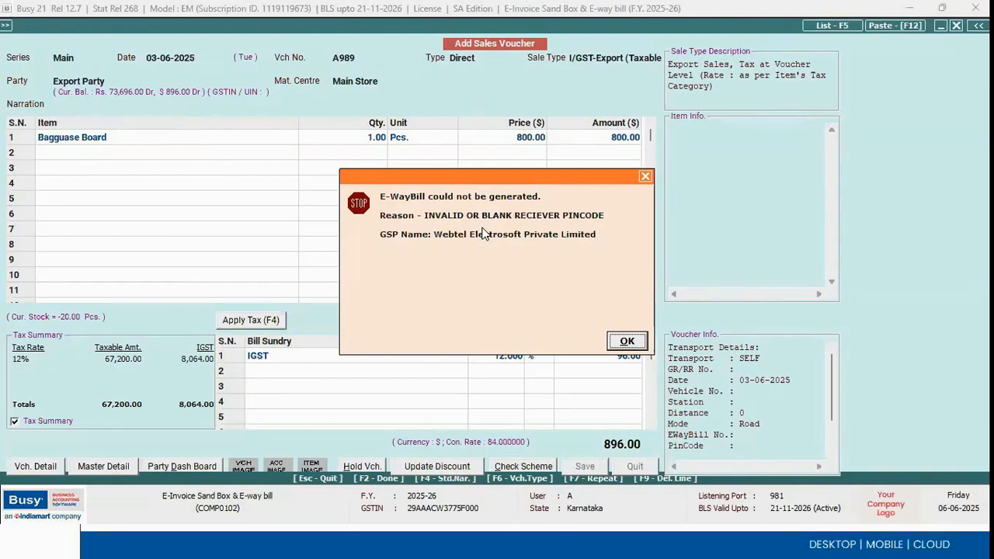
Switch to the WPS Presentation slide show and advance from Case 7 to the Case 8 slide.
key(alt+Tab)
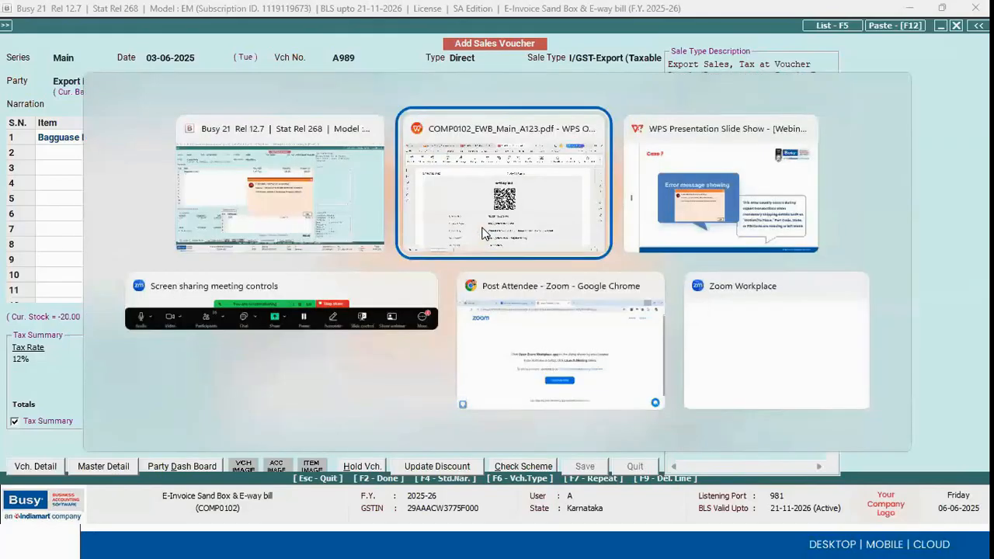
key(alt+Tab)
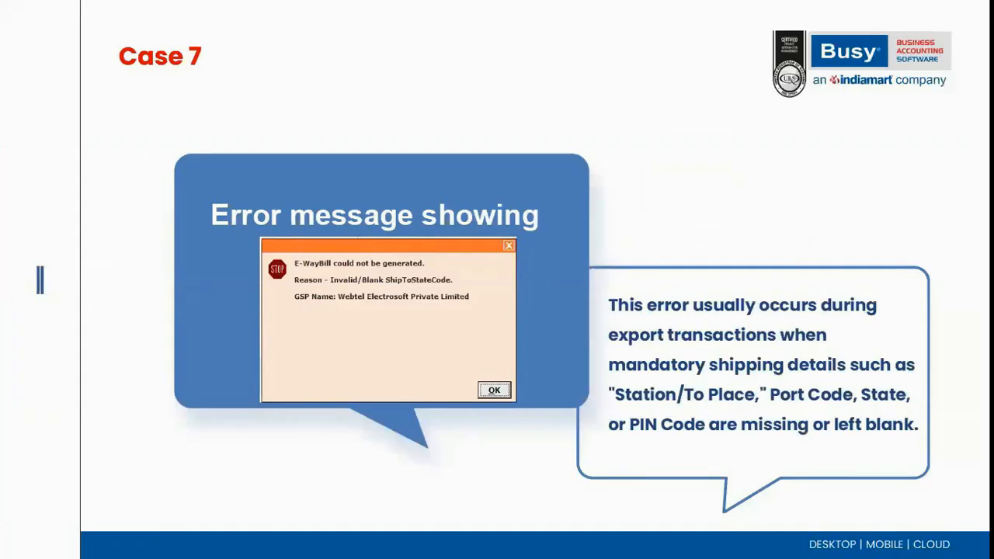
key(Right)
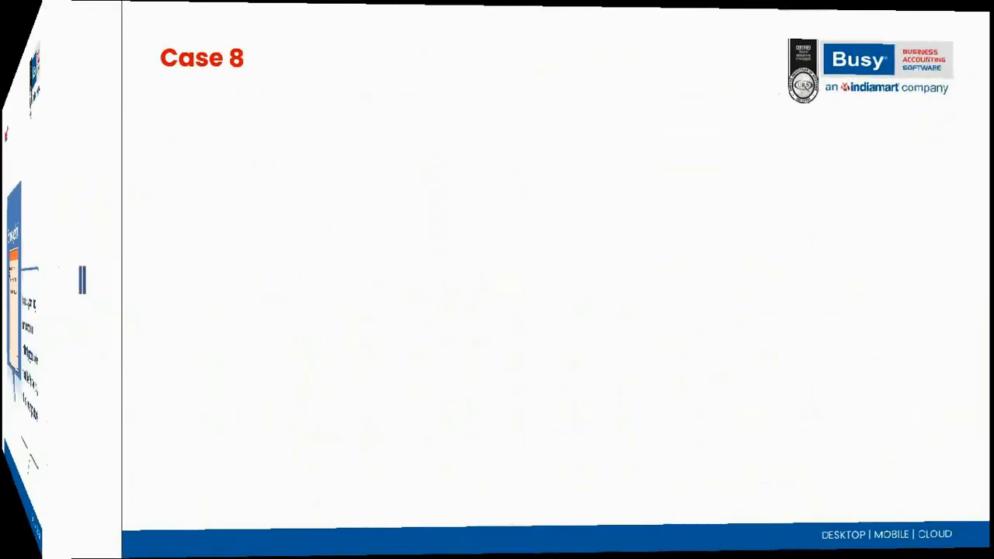